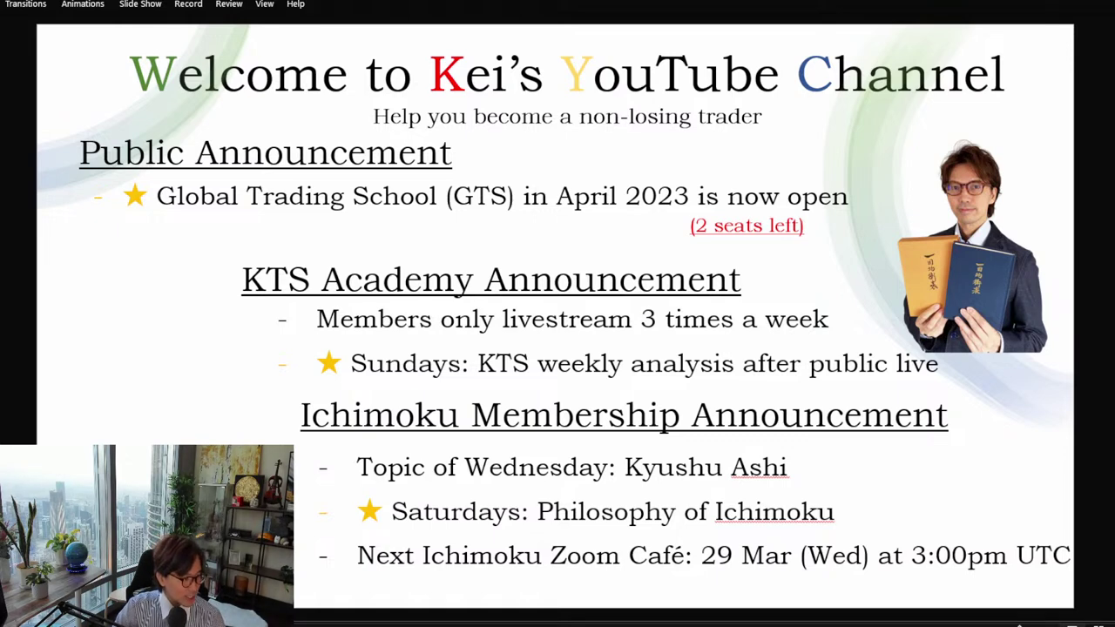
# - Bring TradingView forward, maximise its window to full screen, and switch the chart to EURUSD
pyautogui.hotkey('alt', 'Tab')
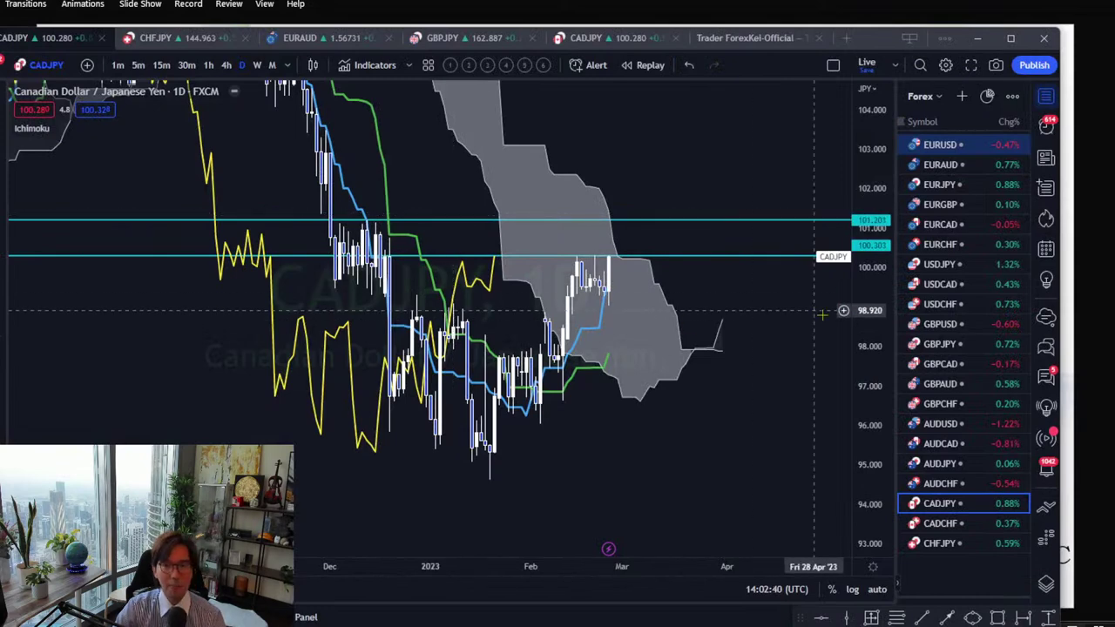
pyautogui.click(963, 141)
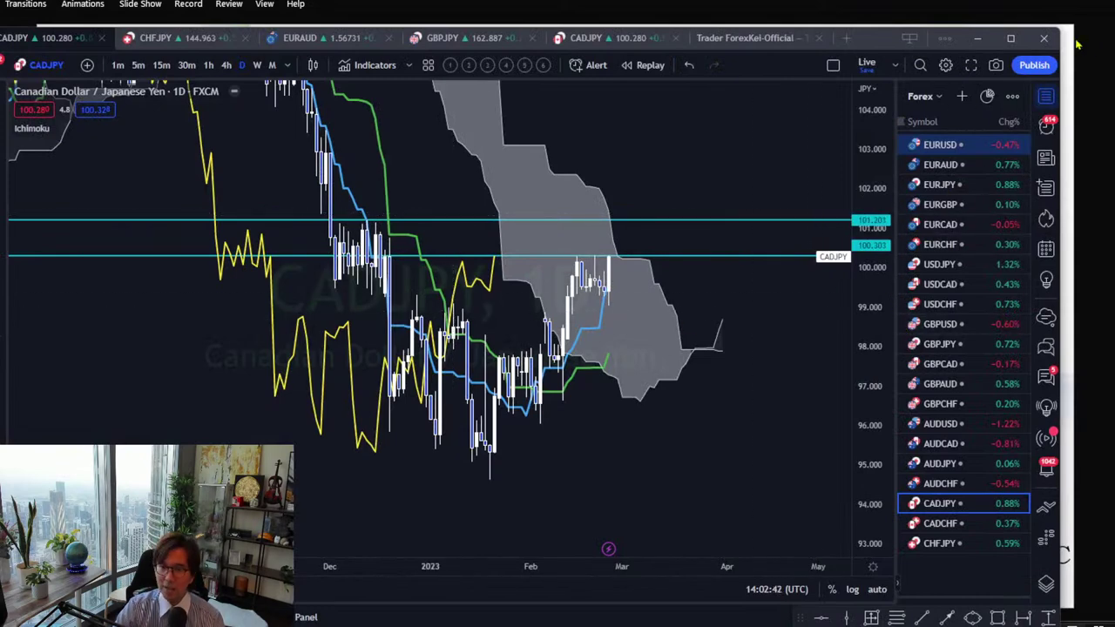
pyautogui.moveTo(1059, 31); pyautogui.dragTo(1114, 0)
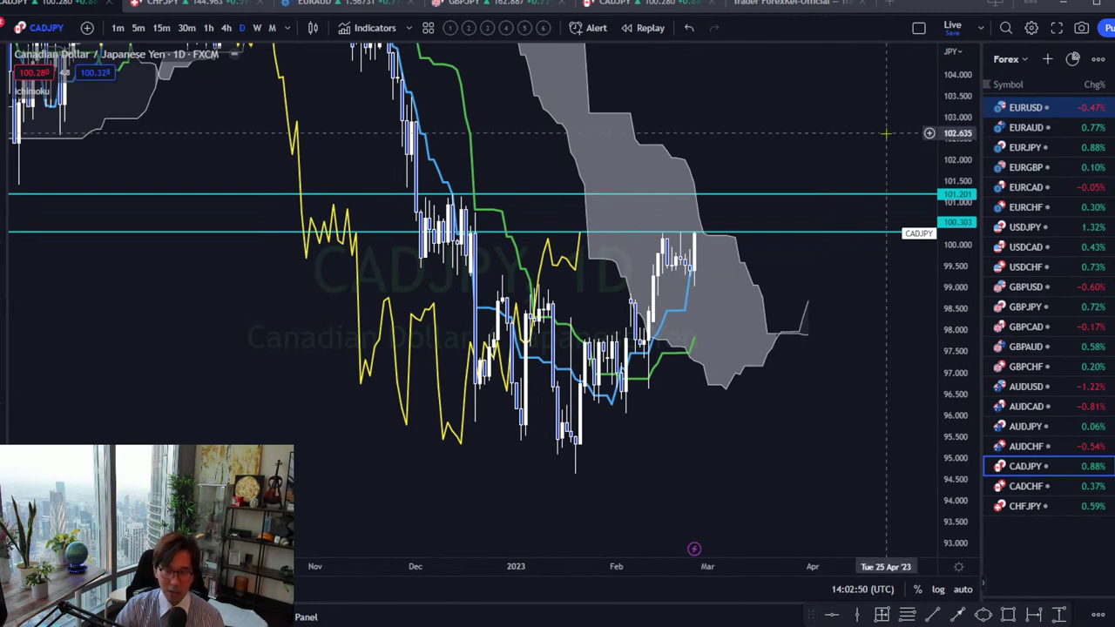
pyautogui.click(1025, 107)
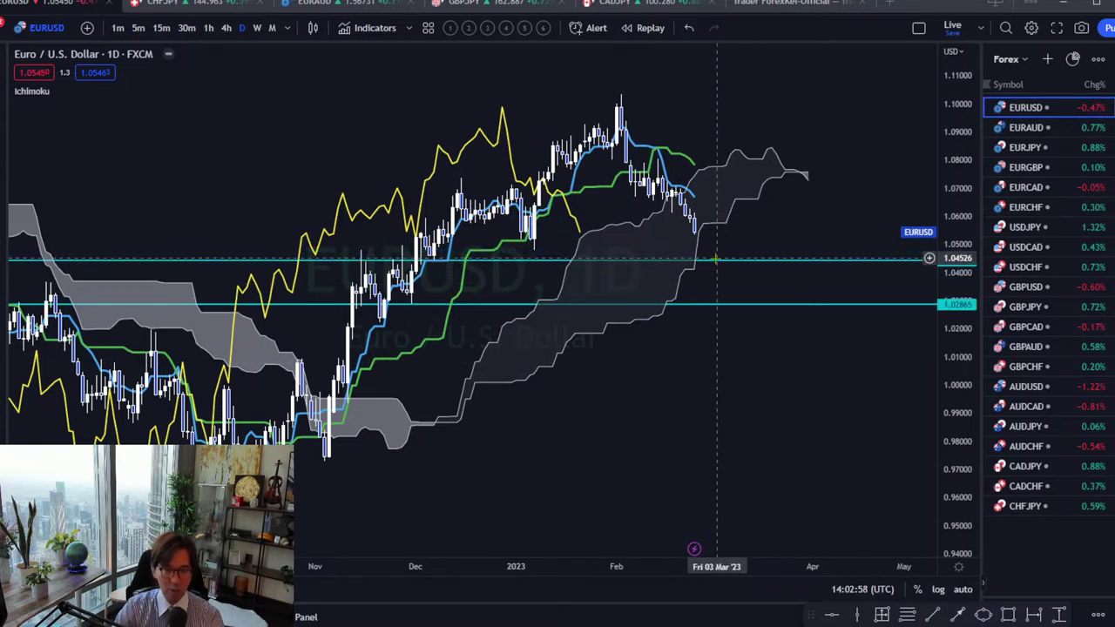
# - Drag the upper horizontal line onto 1.02865, delete it, then zoom, pan and stretch the price scale
pyautogui.moveTo(715, 258); pyautogui.dragTo(732, 311)
pyautogui.press('Delete')
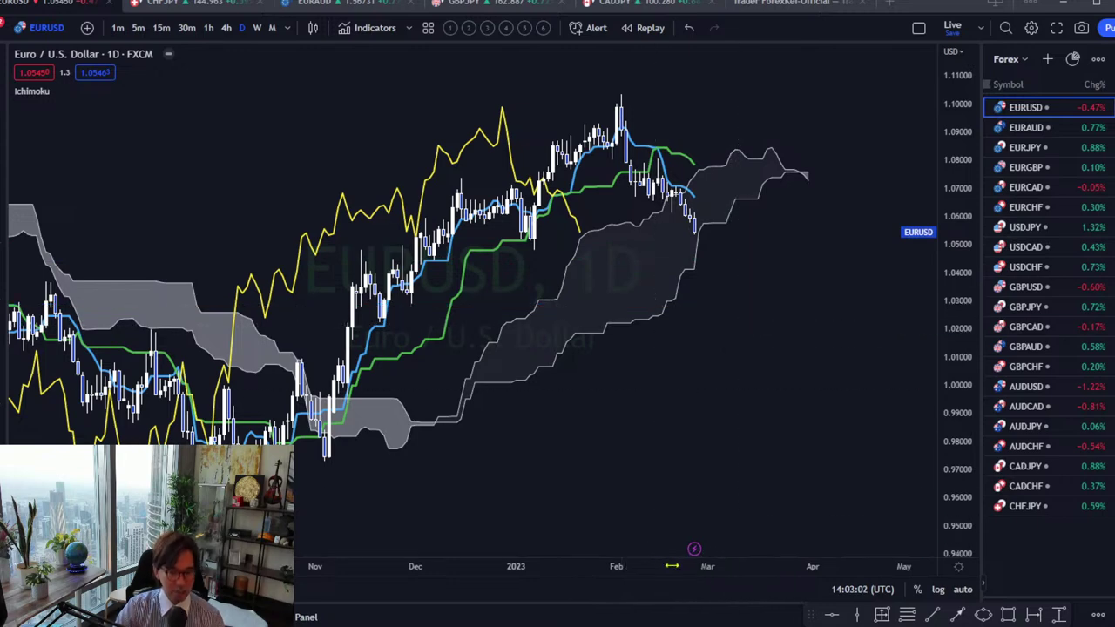
pyautogui.scroll(3, 657, 544)
pyautogui.moveTo(641, 330); pyautogui.dragTo(726, 398)
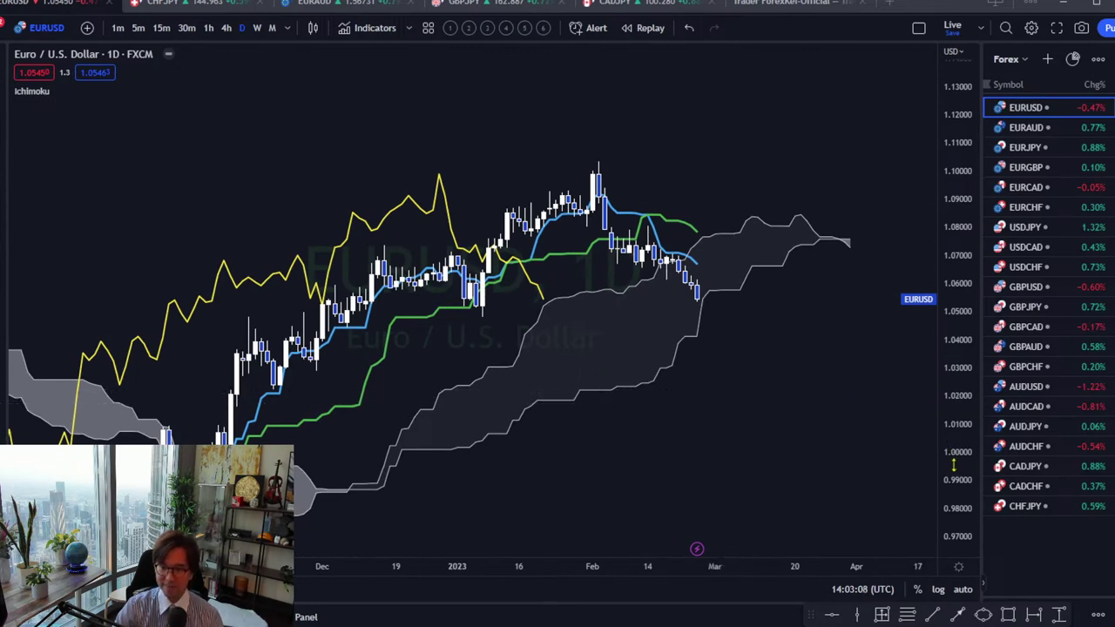
pyautogui.moveTo(954, 463); pyautogui.dragTo(955, 383)
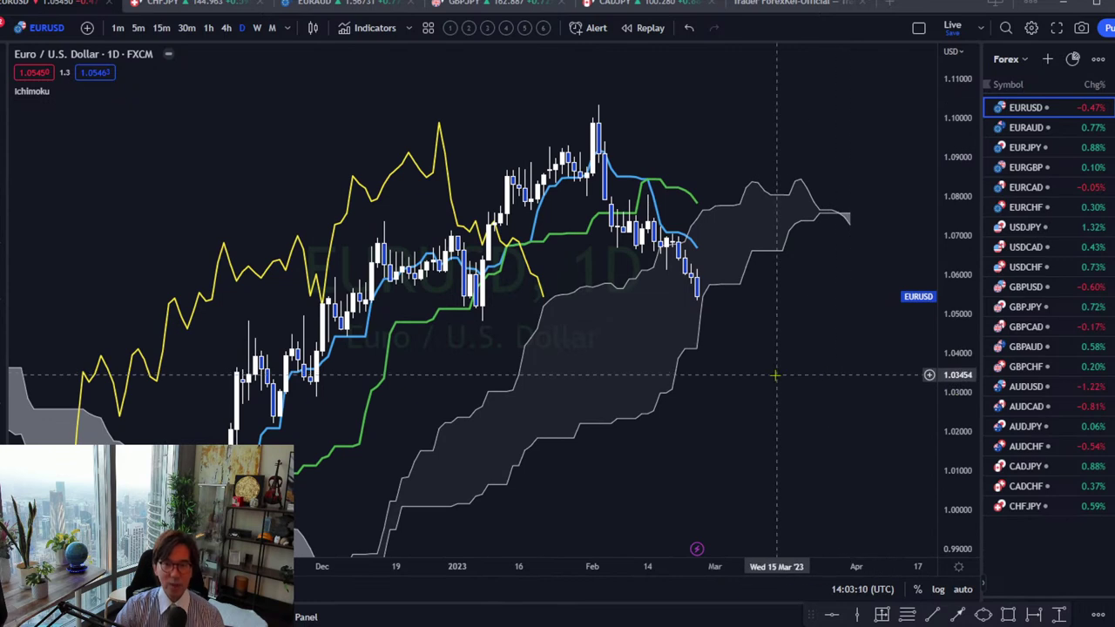
pyautogui.moveTo(771, 393); pyautogui.dragTo(763, 416)
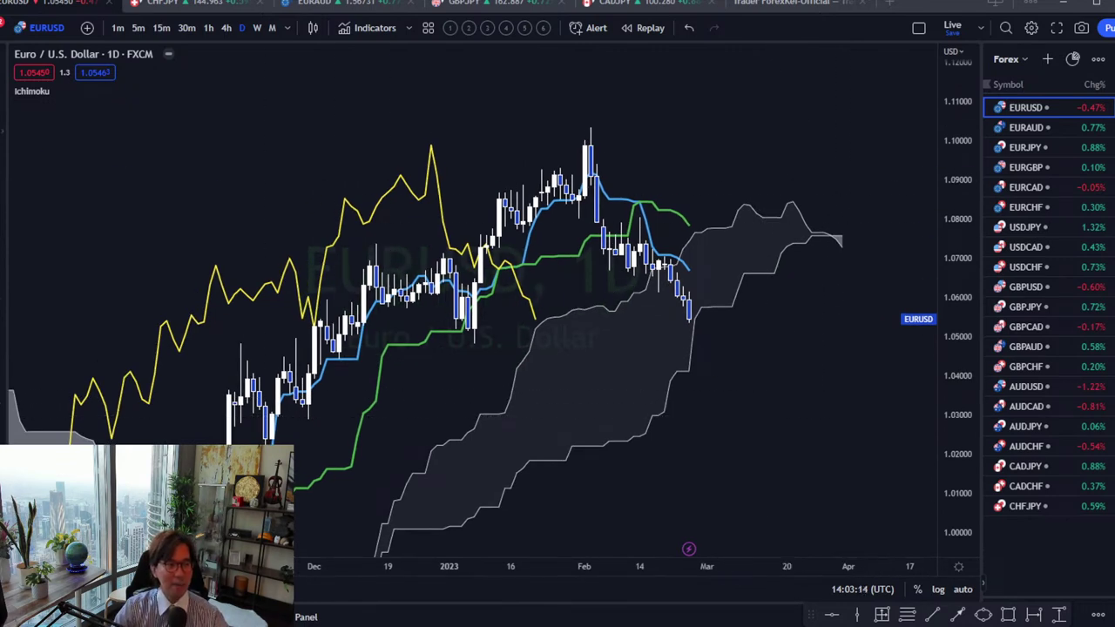
pyautogui.hotkey('alt', 'Tab')
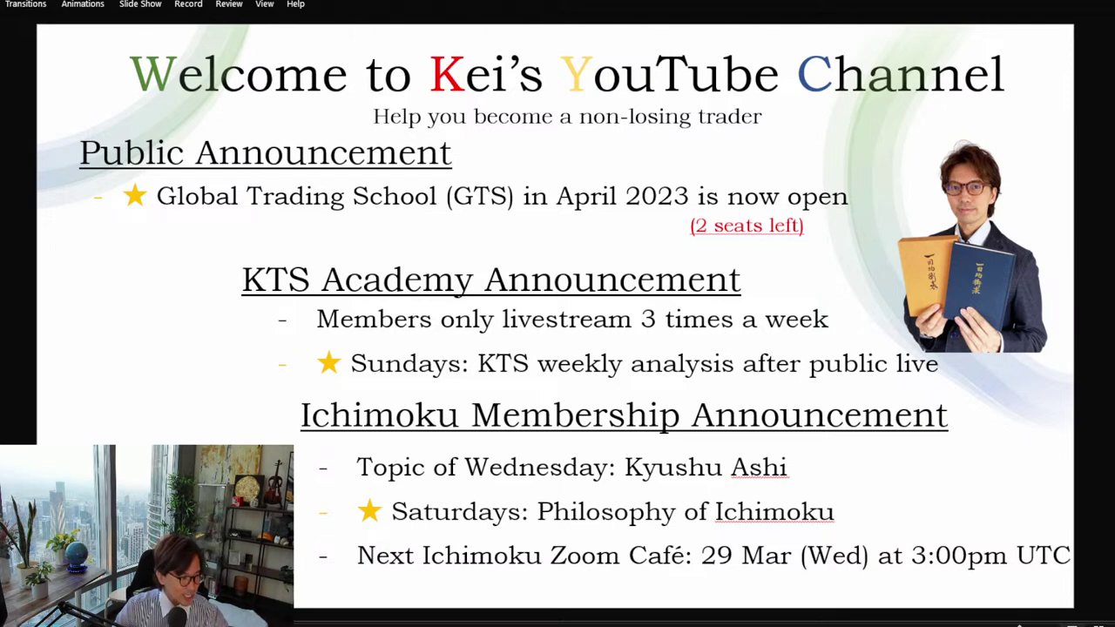
pyautogui.hotkey('alt', 'Tab')
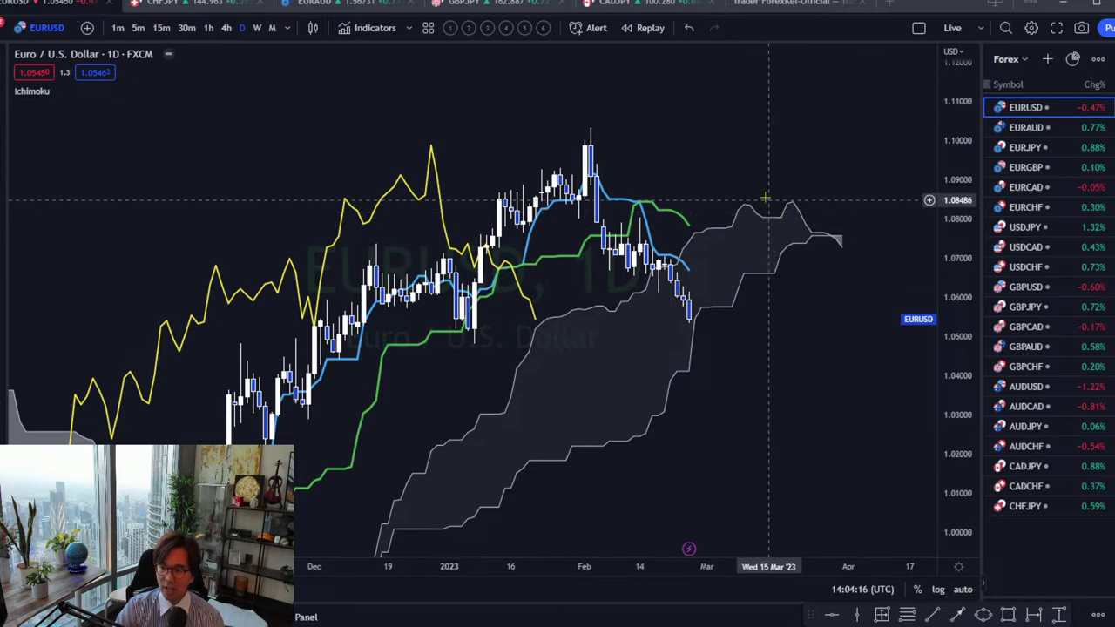
# - Place a horizontal line at 1.0484 on the EURUSD chart
pyautogui.moveTo(729, 182); pyautogui.dragTo(784, 178)
pyautogui.moveTo(736, 297); pyautogui.dragTo(705, 325)
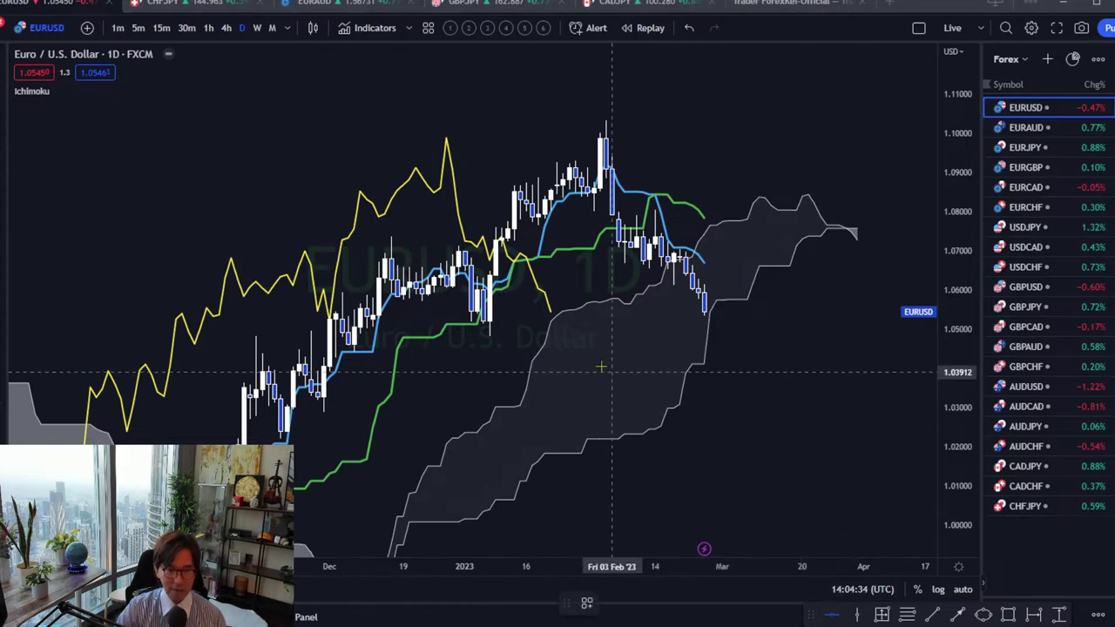
pyautogui.click(541, 336)
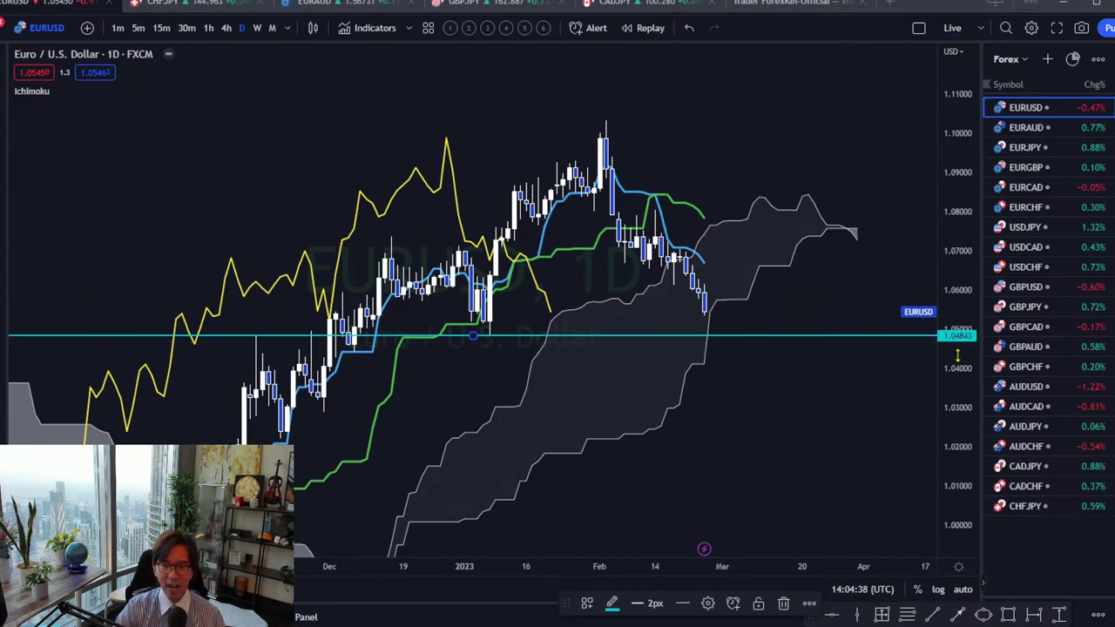
pyautogui.click(910, 385)
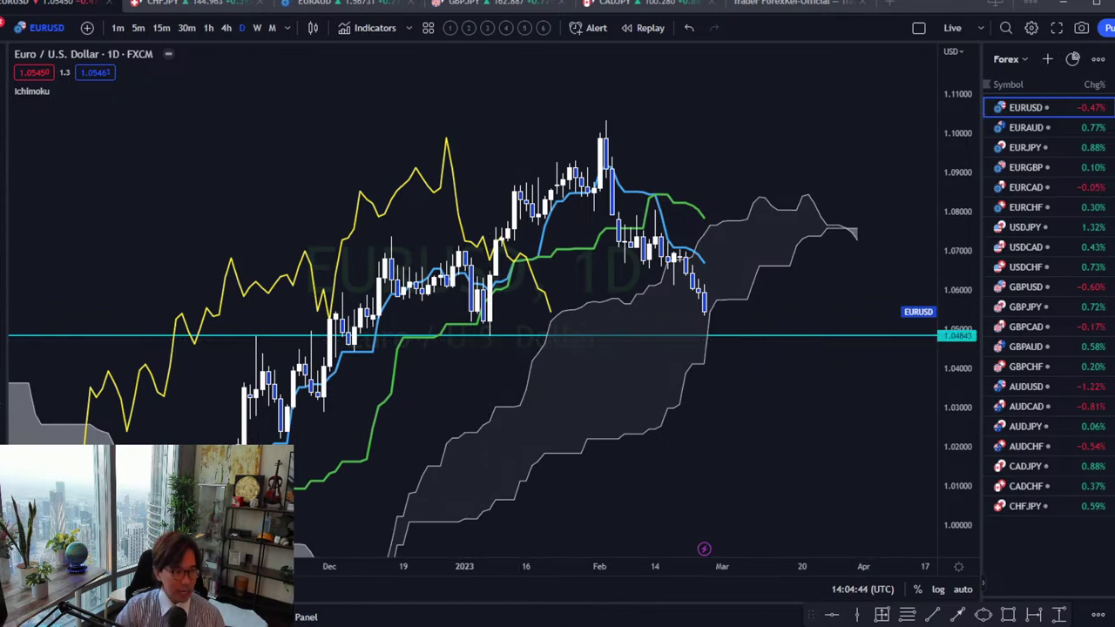
# - Sketch red circles around the 1.0484 touches and a downward arrow toward the line
pyautogui.moveTo(310, 349)
pyautogui.mouseDown()
pyautogui.moveTo(293, 341)
pyautogui.moveTo(324, 340)
pyautogui.mouseUp()
pyautogui.moveTo(248, 349); pyautogui.dragTo(268, 349)
pyautogui.moveTo(470, 332)
pyautogui.mouseDown()
pyautogui.moveTo(497, 338)
pyautogui.moveTo(465, 336)
pyautogui.moveTo(489, 332)
pyautogui.mouseUp()
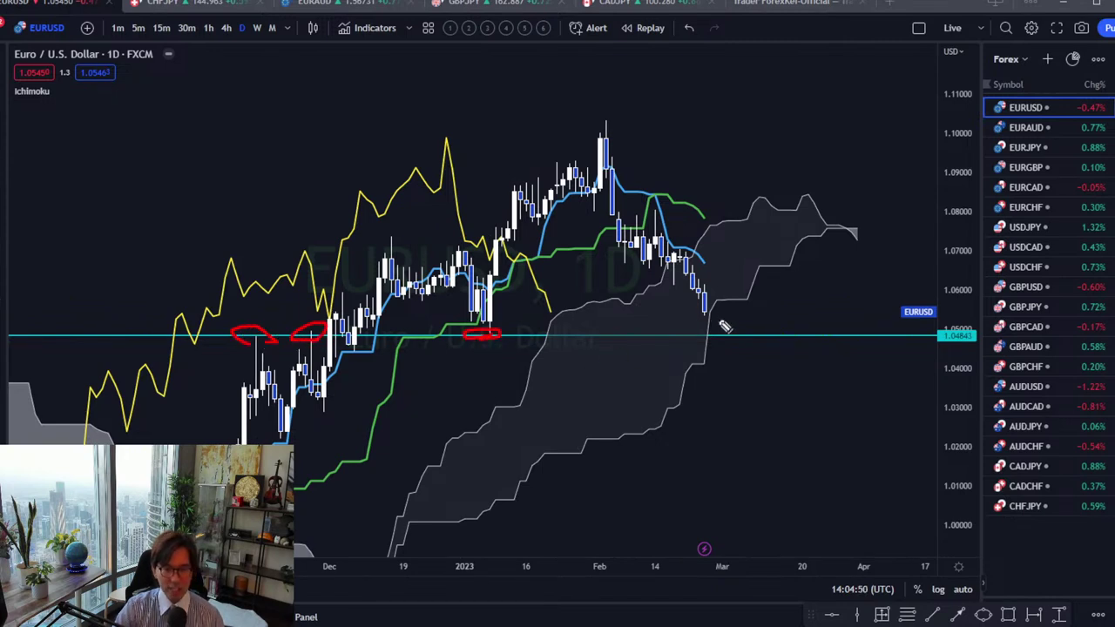
pyautogui.moveTo(702, 298)
pyautogui.mouseDown()
pyautogui.moveTo(719, 328)
pyautogui.moveTo(739, 330)
pyautogui.mouseUp()
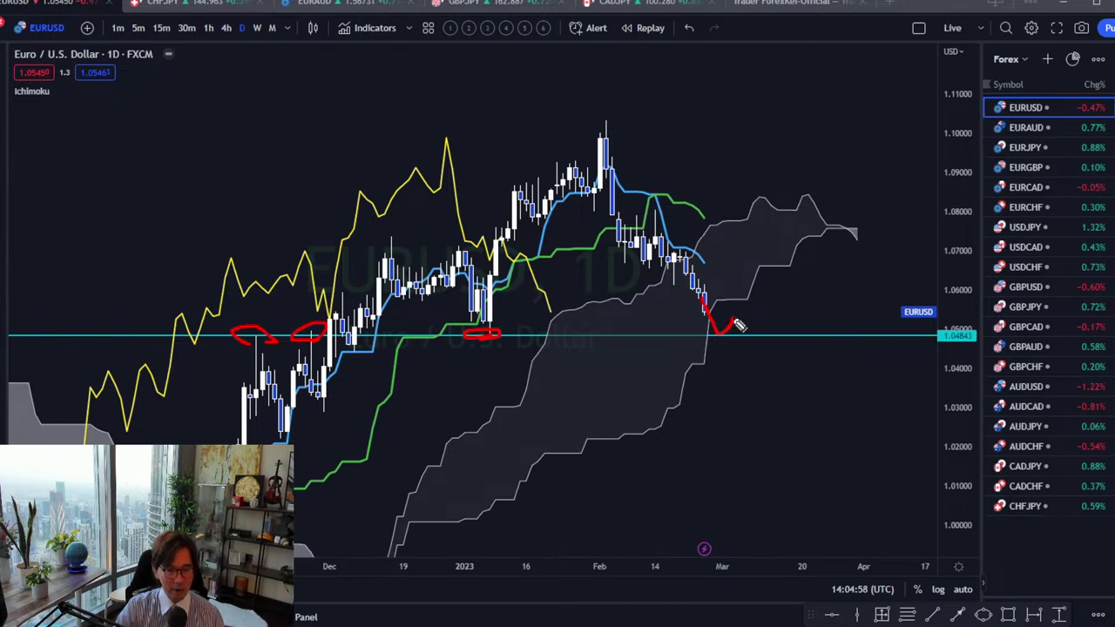
pyautogui.moveTo(739, 325)
pyautogui.mouseDown()
pyautogui.moveTo(758, 406)
pyautogui.moveTo(736, 399)
pyautogui.mouseUp()
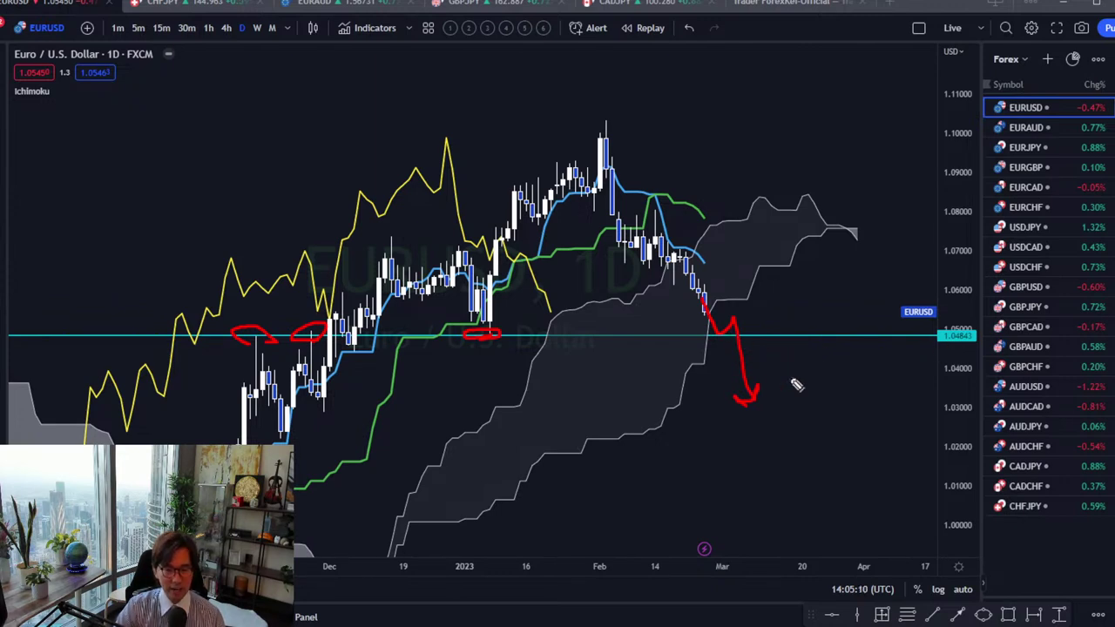
# - Clear all the red freehand sketches
pyautogui.press('e')
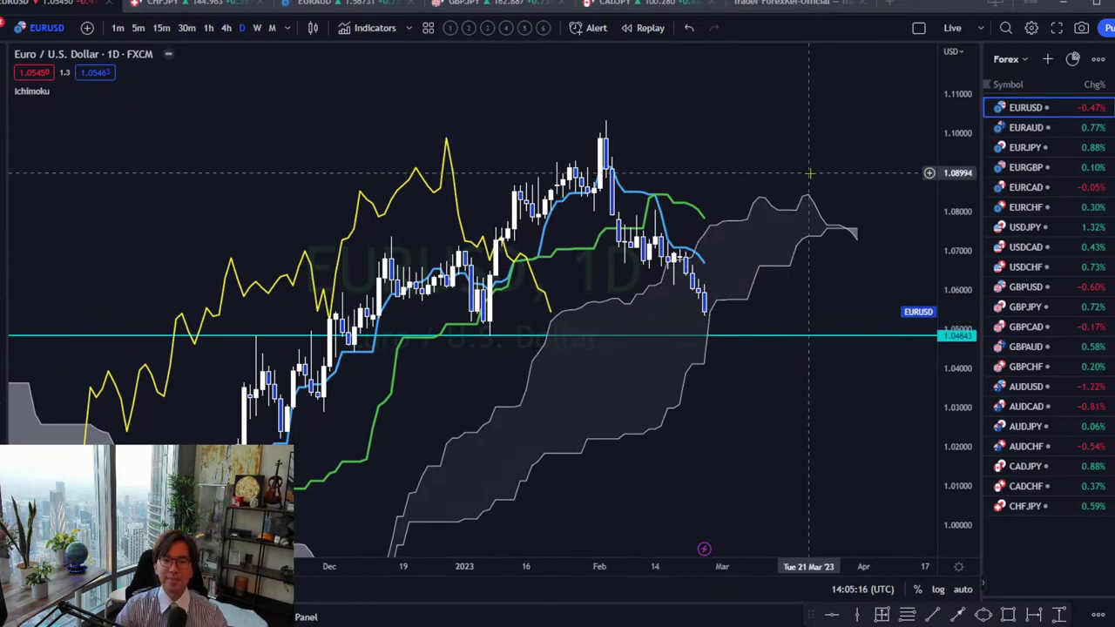
# - Switch to EURAUD, add a horizontal line at 1.57512, and rescale the view
pyautogui.click(1031, 130)
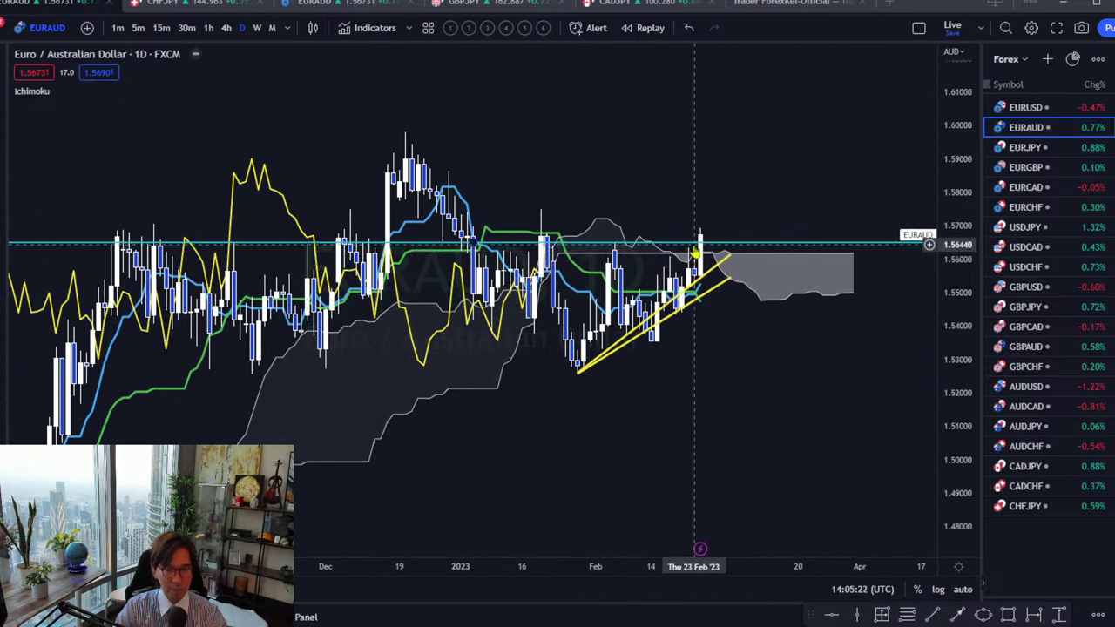
pyautogui.click(832, 615)
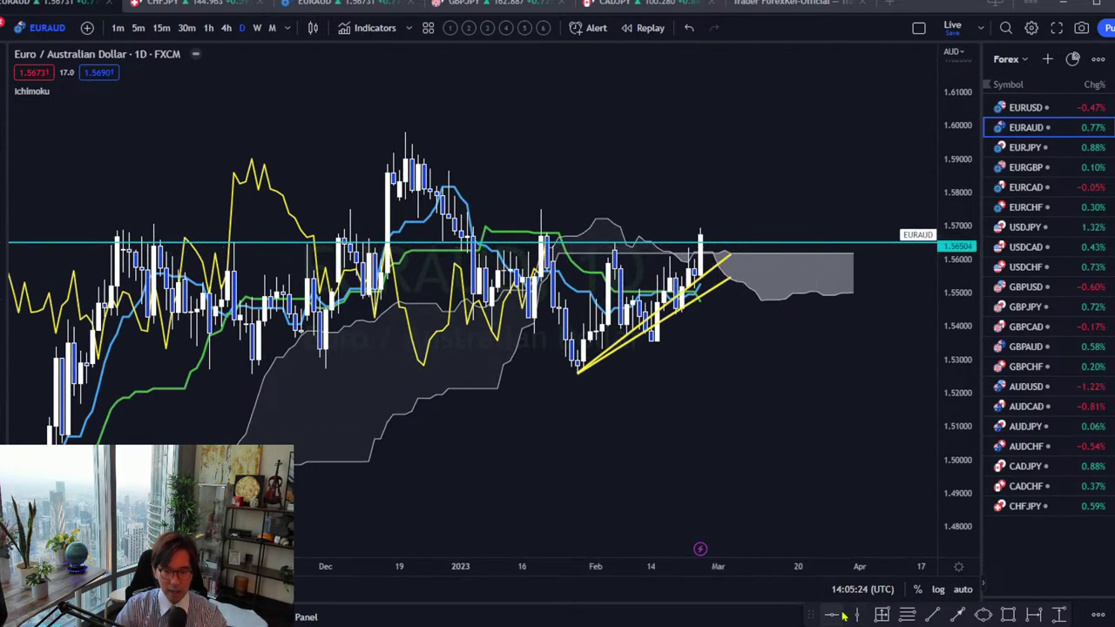
pyautogui.click(593, 209)
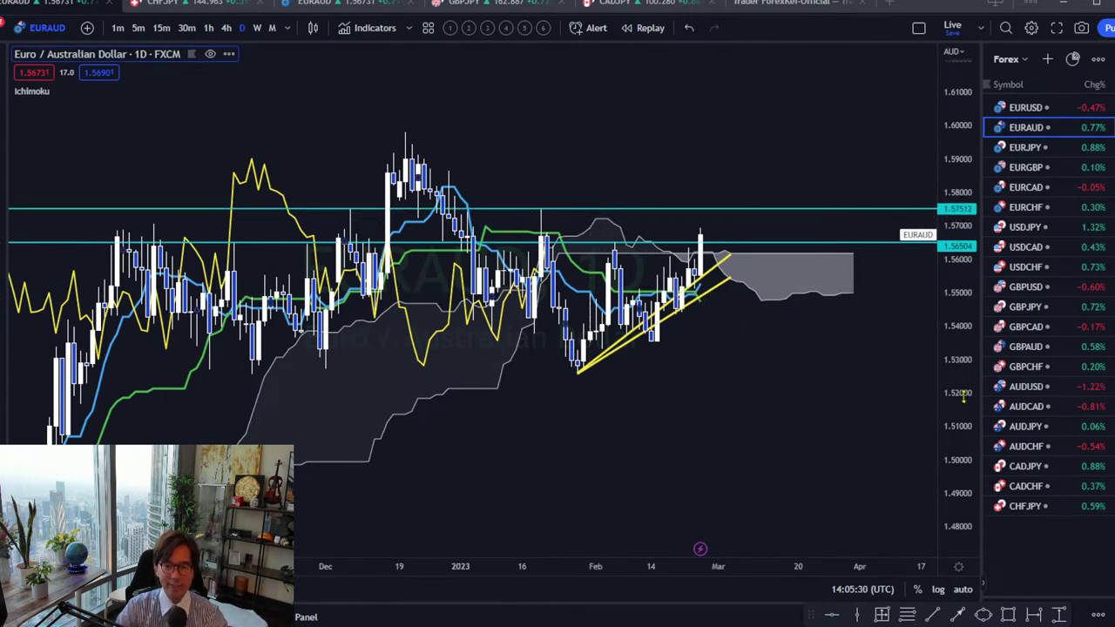
pyautogui.moveTo(965, 396); pyautogui.dragTo(965, 348)
pyautogui.moveTo(824, 366); pyautogui.dragTo(802, 396)
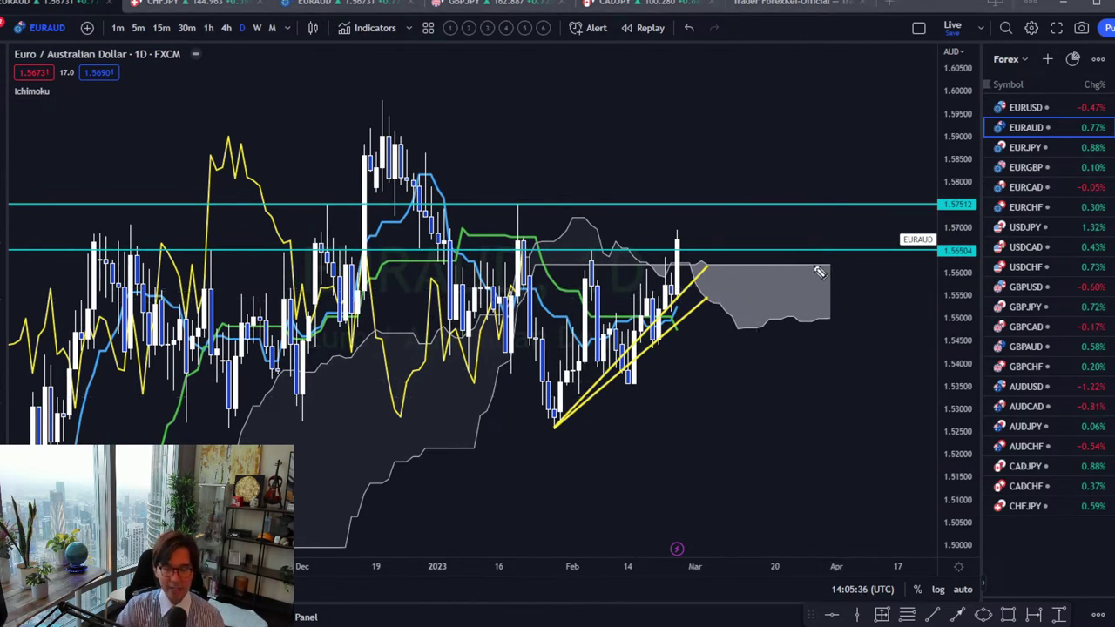
# - Sketch red arrows along the cloud's top and bottom edges, then clear them
pyautogui.moveTo(816, 266); pyautogui.dragTo(861, 264)
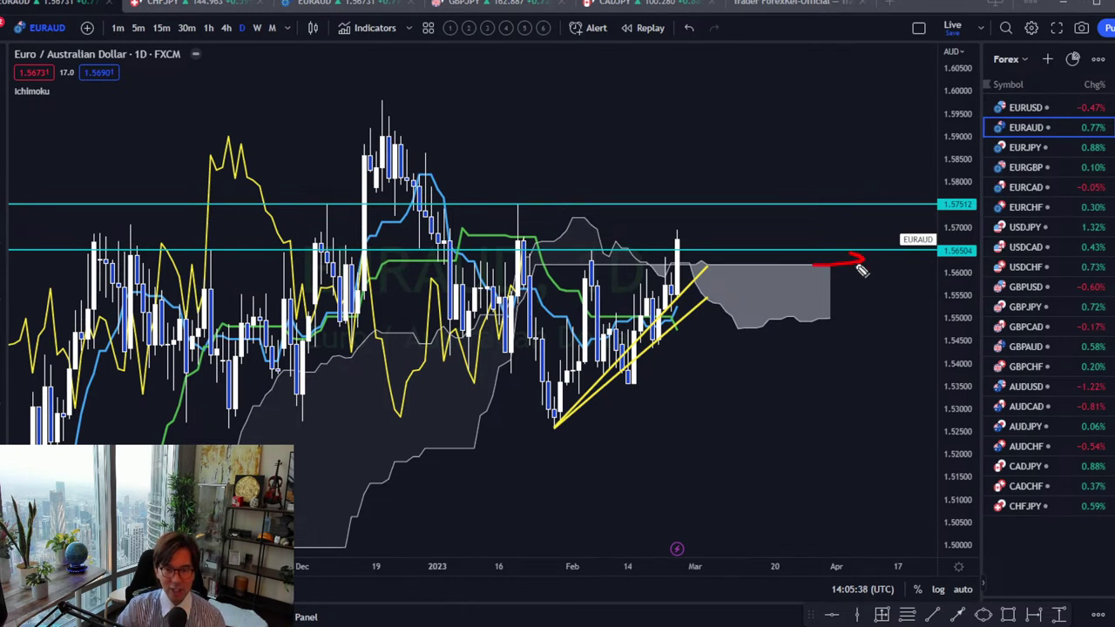
pyautogui.moveTo(815, 329); pyautogui.dragTo(854, 333)
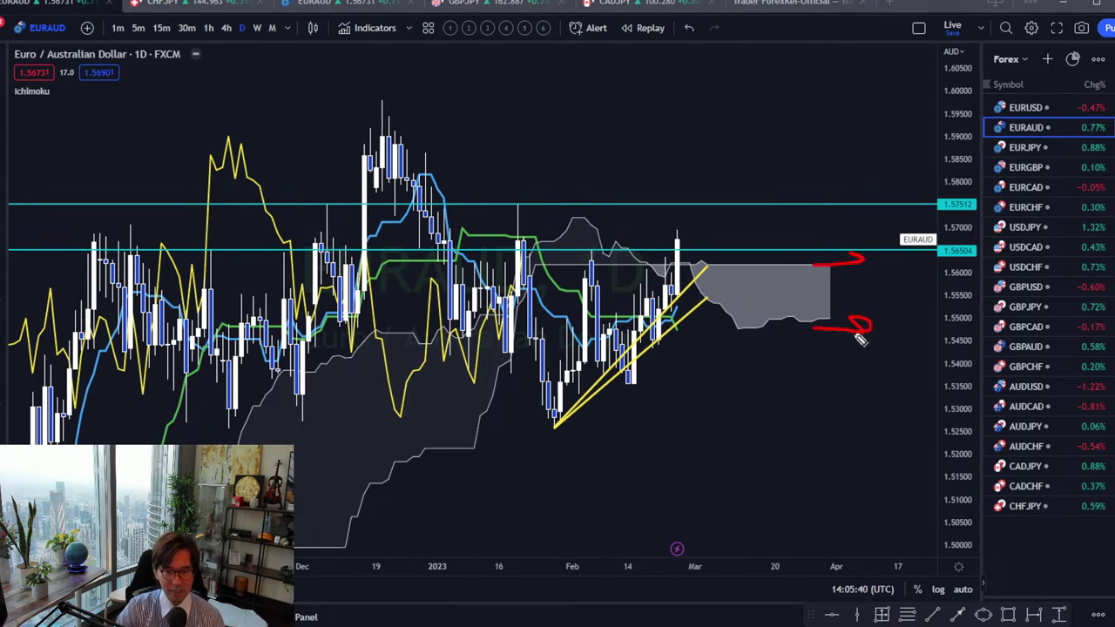
pyautogui.moveTo(862, 259); pyautogui.dragTo(857, 271)
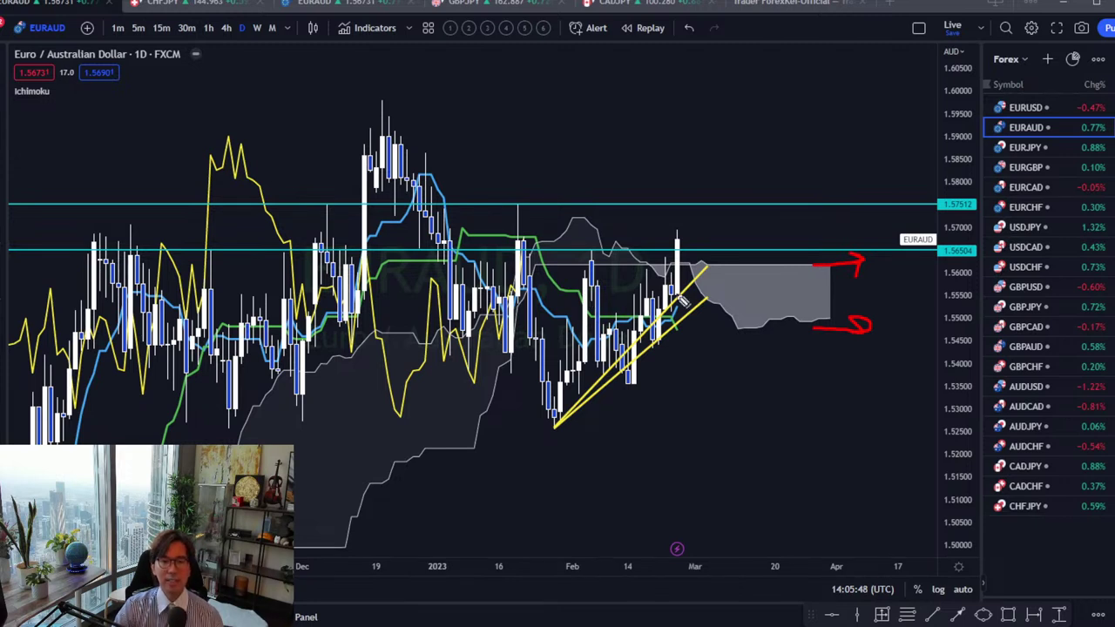
pyautogui.press('Escape')
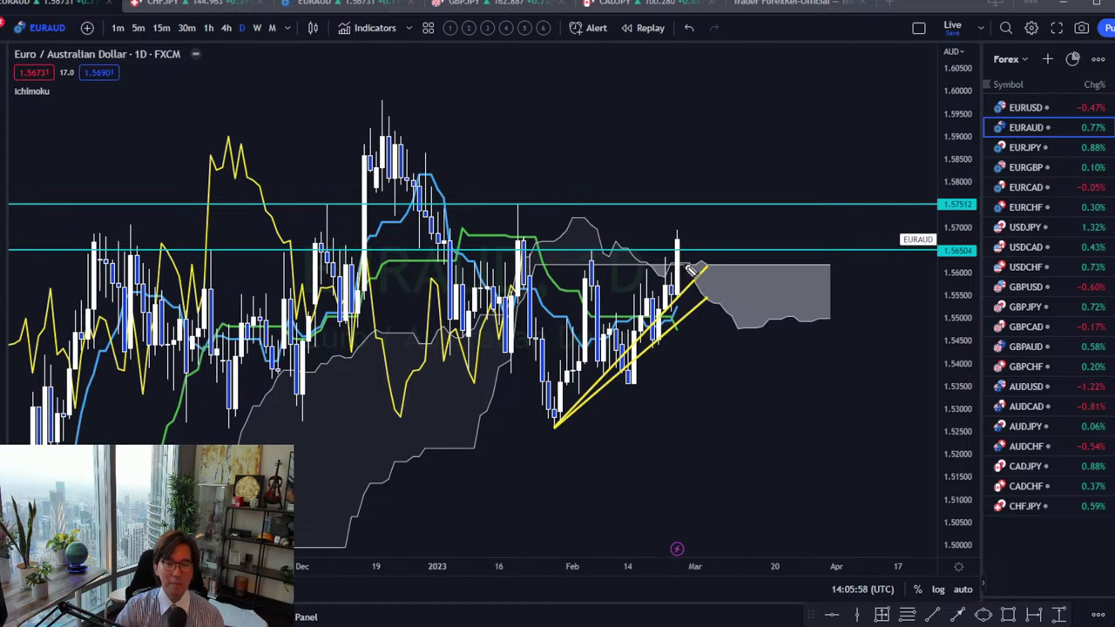
# - Sketch a drop and an up-right arrow above the latest EURAUD candle, then open EURJPY
pyautogui.moveTo(683, 236); pyautogui.dragTo(688, 270)
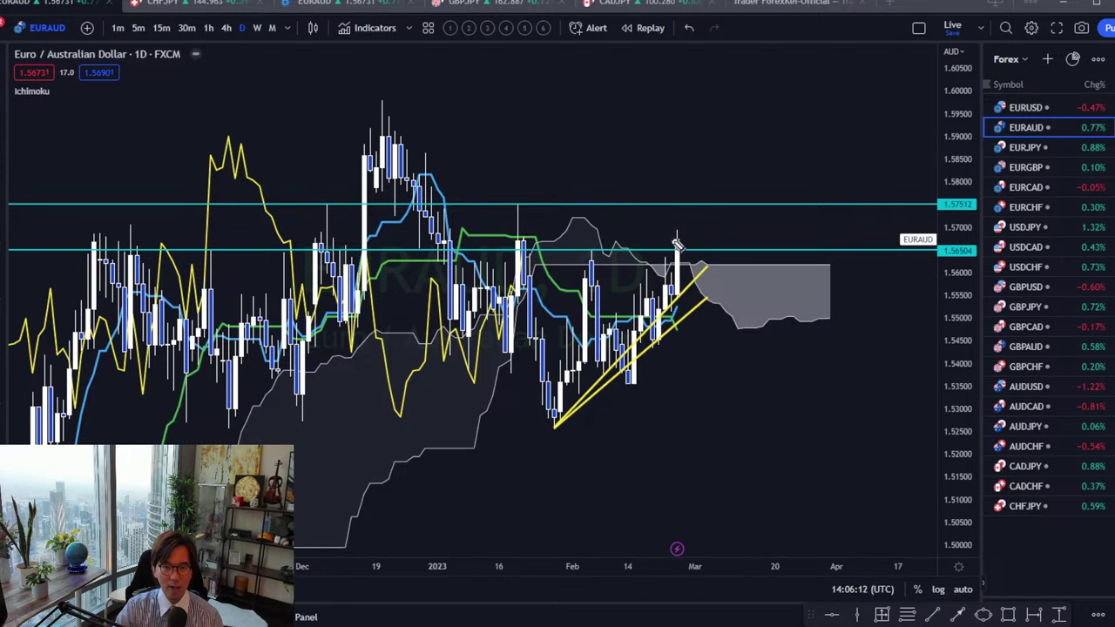
pyautogui.moveTo(708, 228)
pyautogui.mouseDown()
pyautogui.moveTo(724, 257)
pyautogui.moveTo(697, 245)
pyautogui.mouseUp()
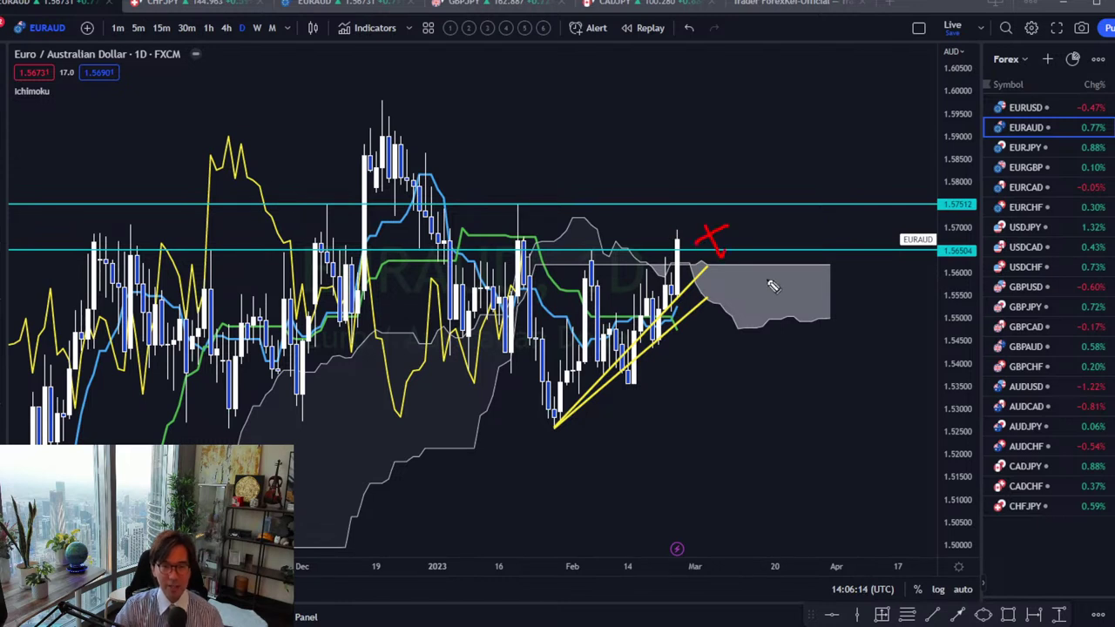
pyautogui.hotkey('ctrl', 'z')
pyautogui.hotkey('ctrl', 'z')
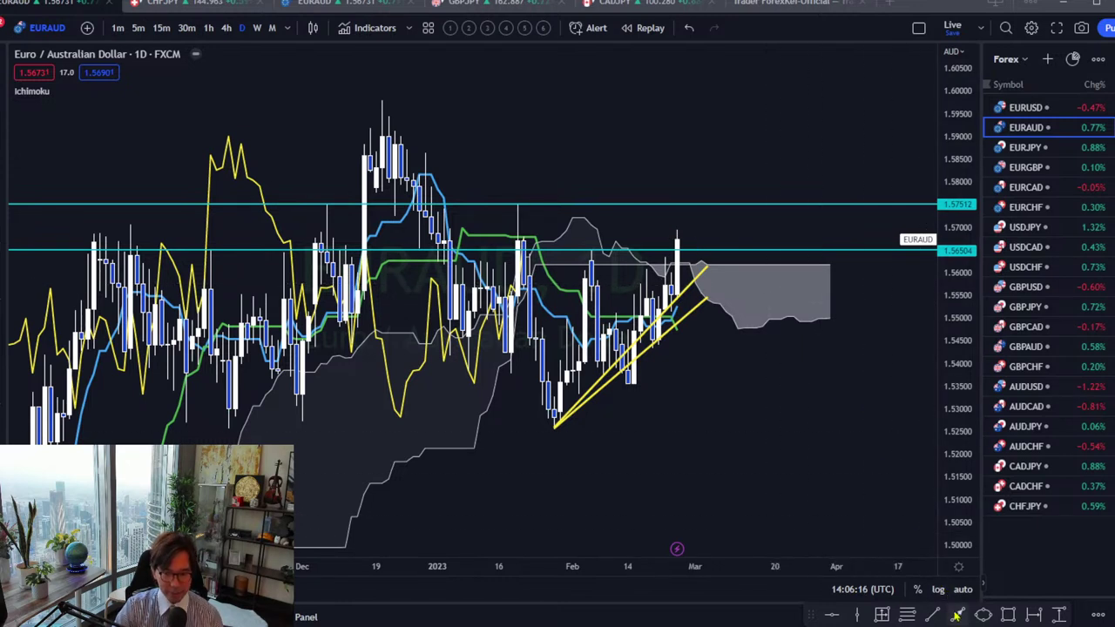
pyautogui.moveTo(684, 190)
pyautogui.mouseDown()
pyautogui.moveTo(707, 138)
pyautogui.moveTo(715, 158)
pyautogui.mouseUp()
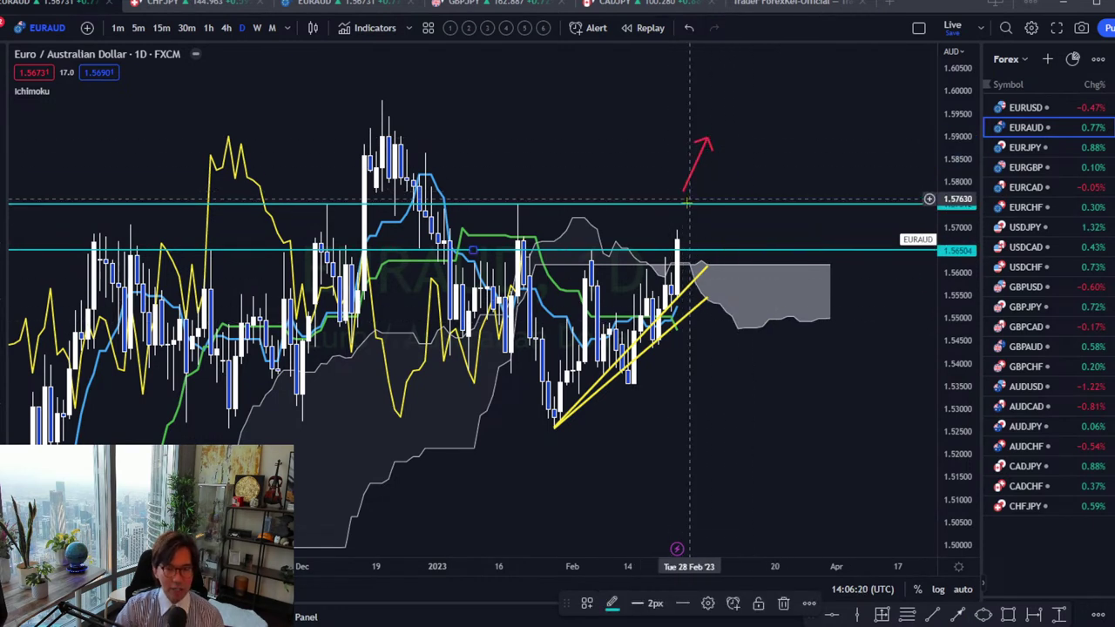
pyautogui.click(767, 180)
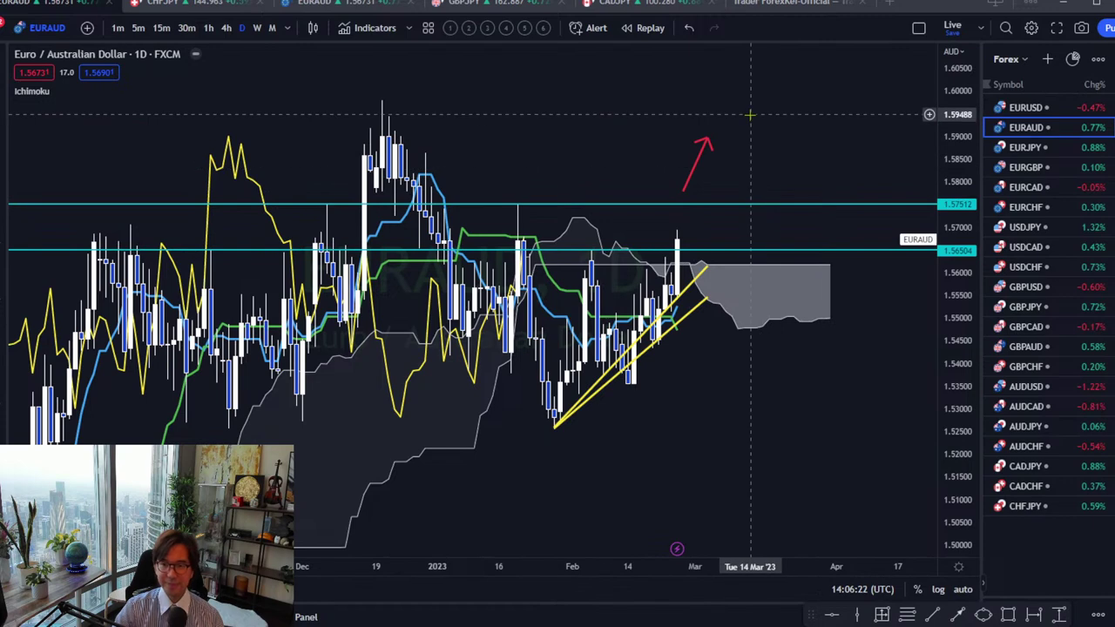
pyautogui.click(1004, 150)
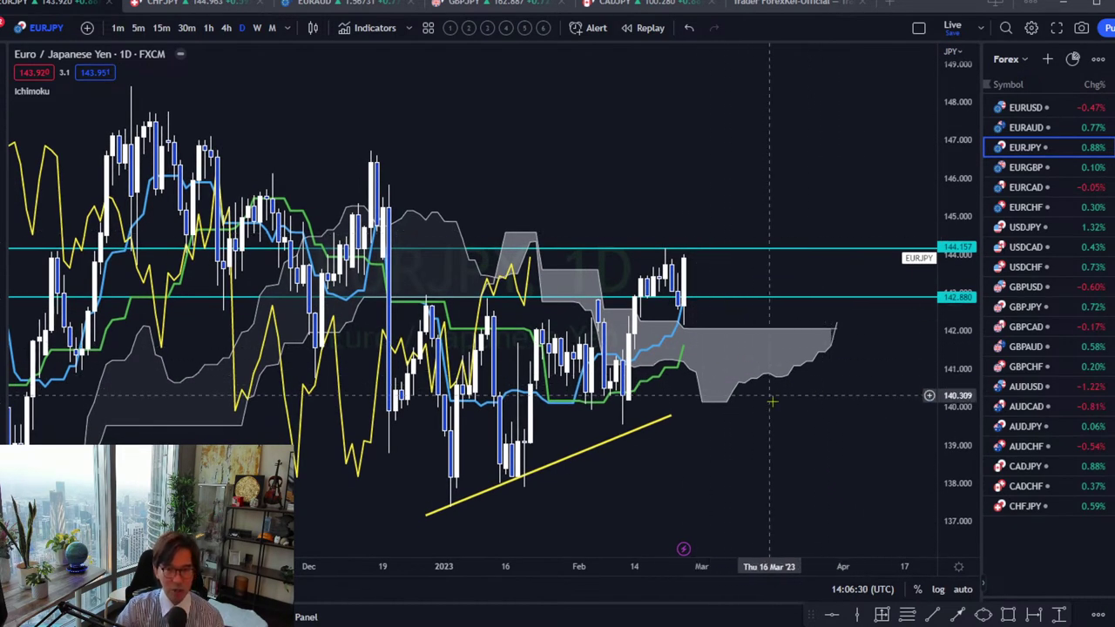
# - Circle the cloud's right end and arc over recent candles in red, then erase both marks
pyautogui.moveTo(749, 386); pyautogui.dragTo(761, 381)
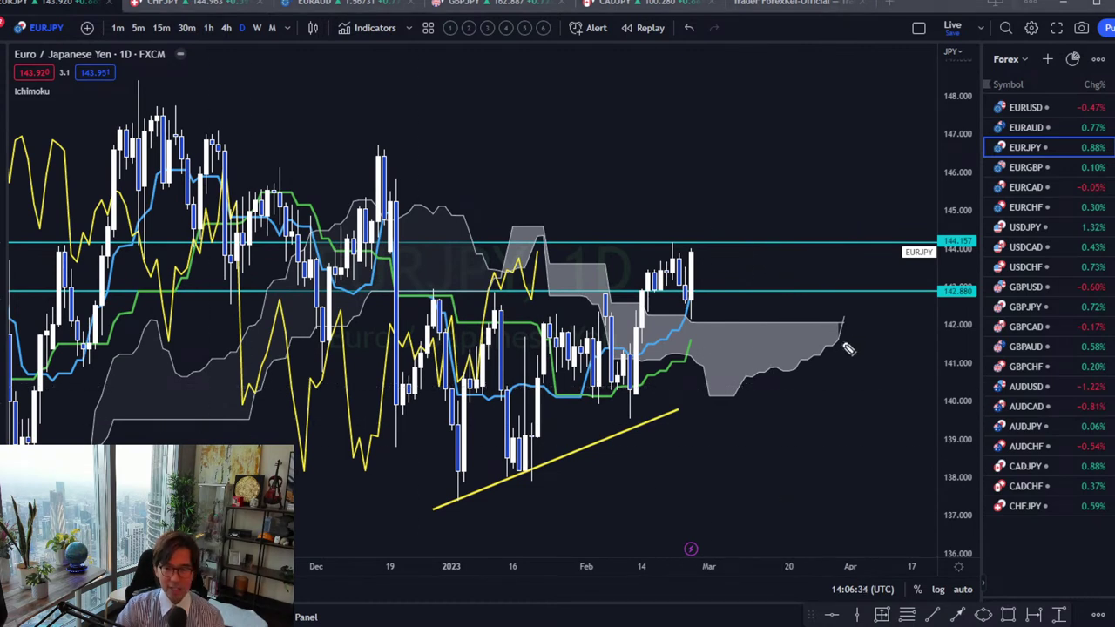
pyautogui.moveTo(843, 348)
pyautogui.mouseDown()
pyautogui.moveTo(859, 323)
pyautogui.moveTo(869, 359)
pyautogui.mouseUp()
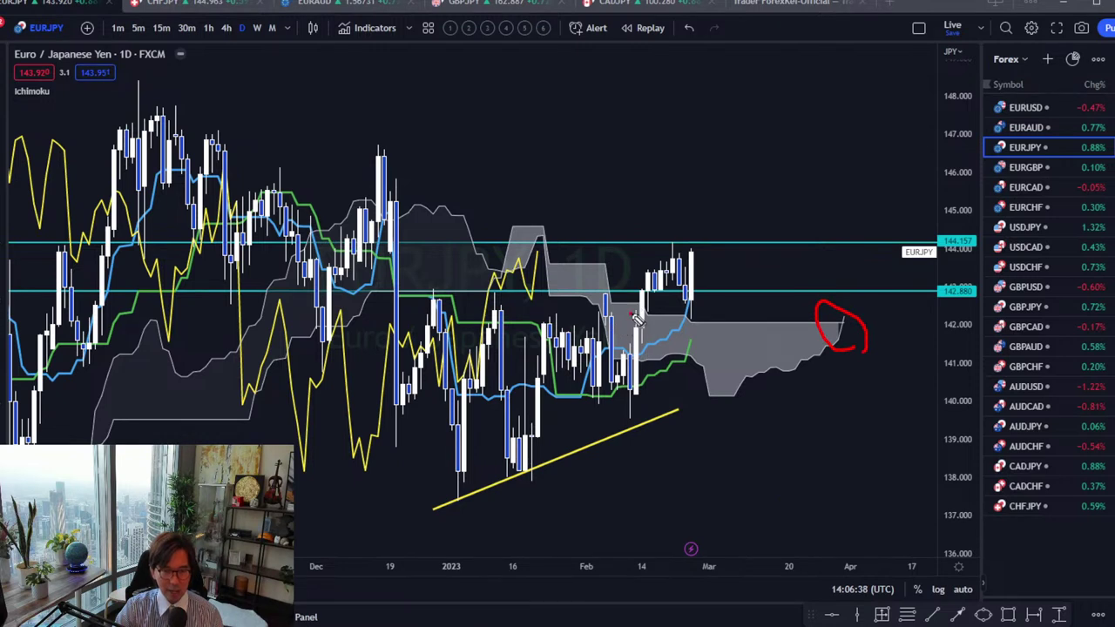
pyautogui.moveTo(636, 317)
pyautogui.mouseDown()
pyautogui.moveTo(654, 272)
pyautogui.moveTo(671, 261)
pyautogui.moveTo(691, 322)
pyautogui.moveTo(702, 271)
pyautogui.mouseUp()
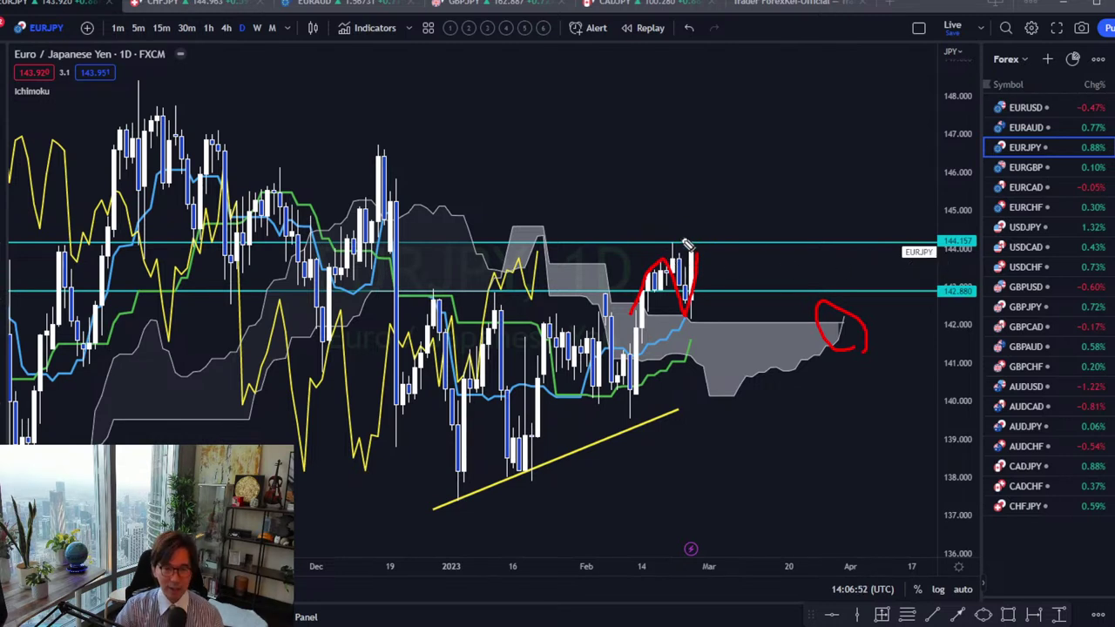
pyautogui.press('e')
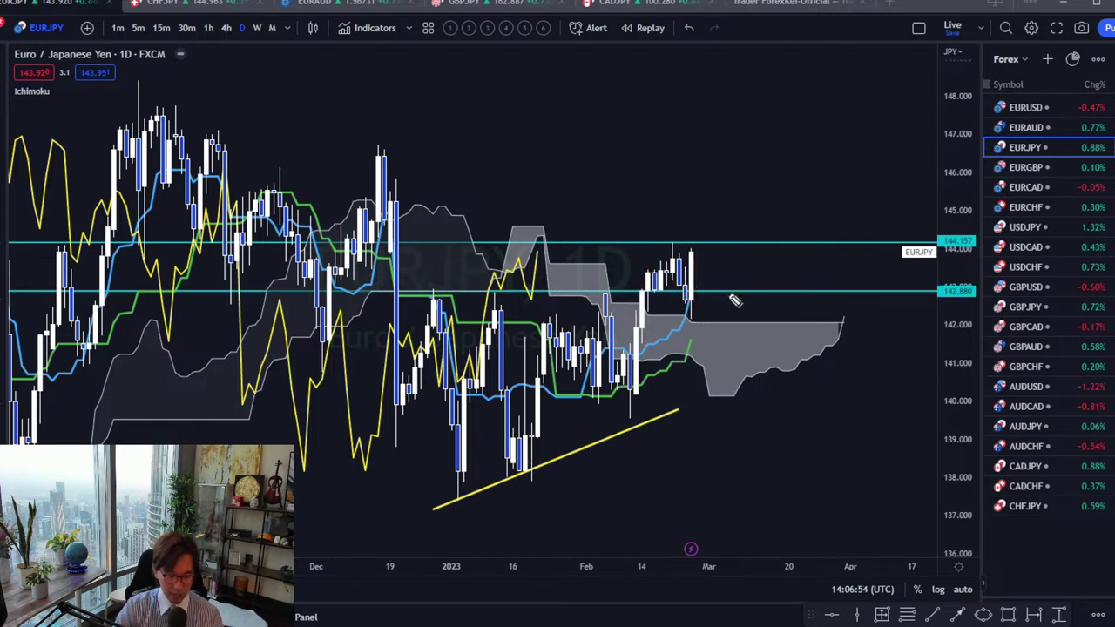
# - Raise the 142.880 level to about 146.7, add an upward arrow toward 146, then open EURGBP
pyautogui.moveTo(730, 299)
pyautogui.mouseDown()
pyautogui.moveTo(683, 219)
pyautogui.moveTo(595, 144)
pyautogui.mouseUp()
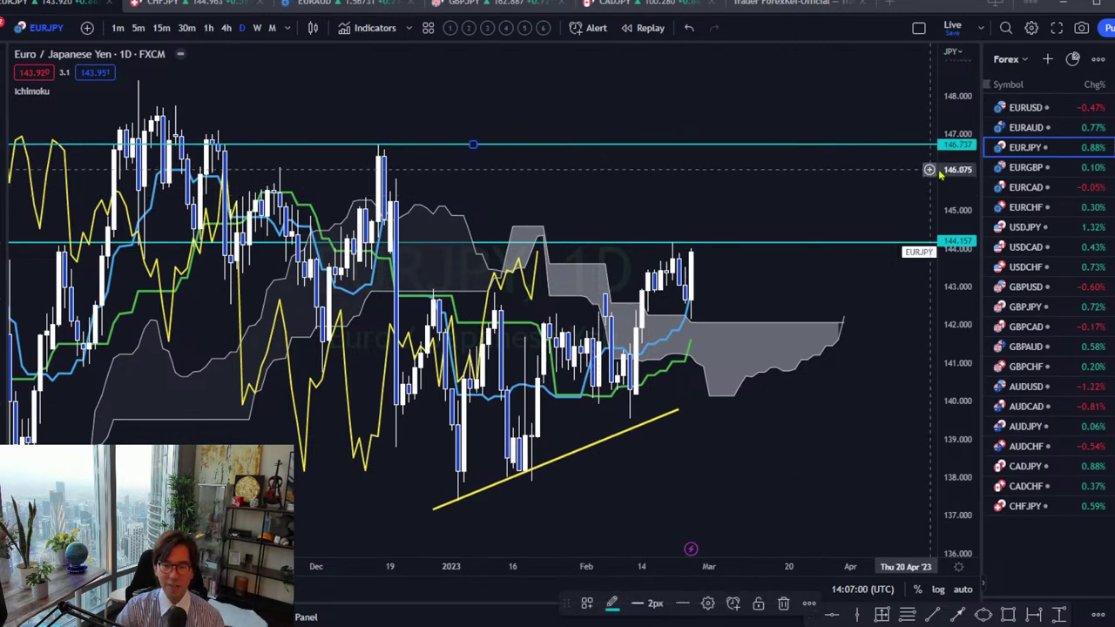
pyautogui.click(957, 615)
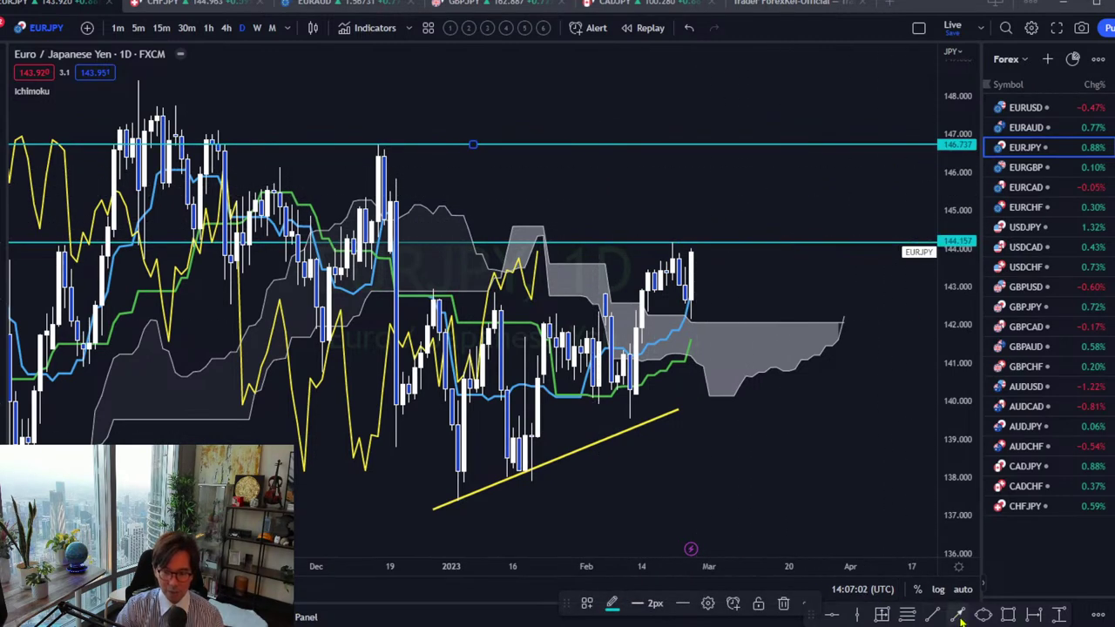
pyautogui.click(716, 230)
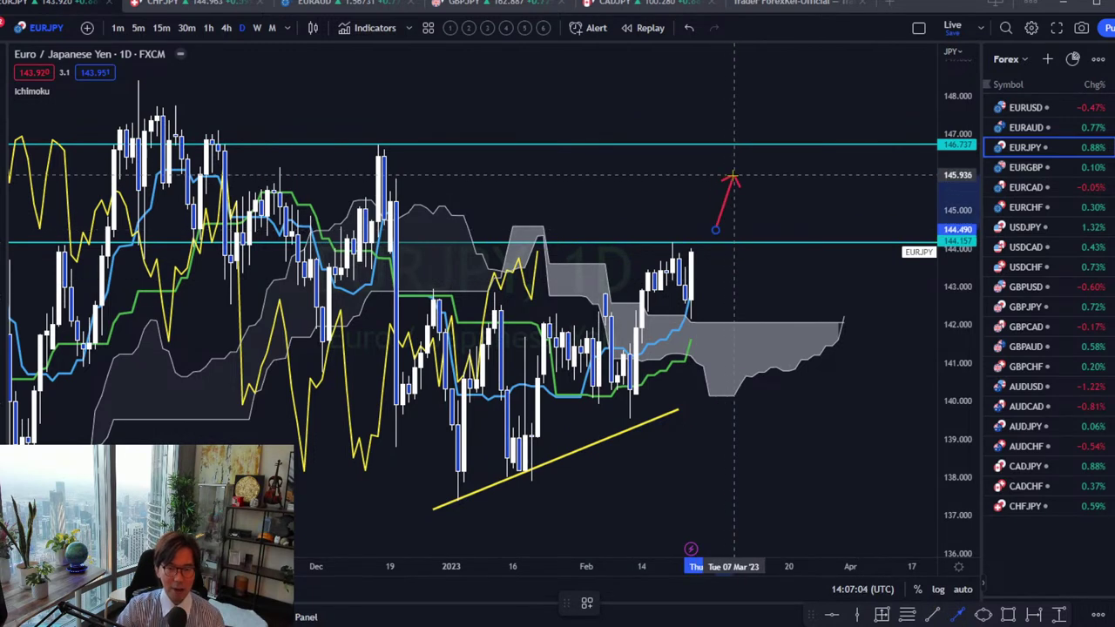
pyautogui.click(732, 178)
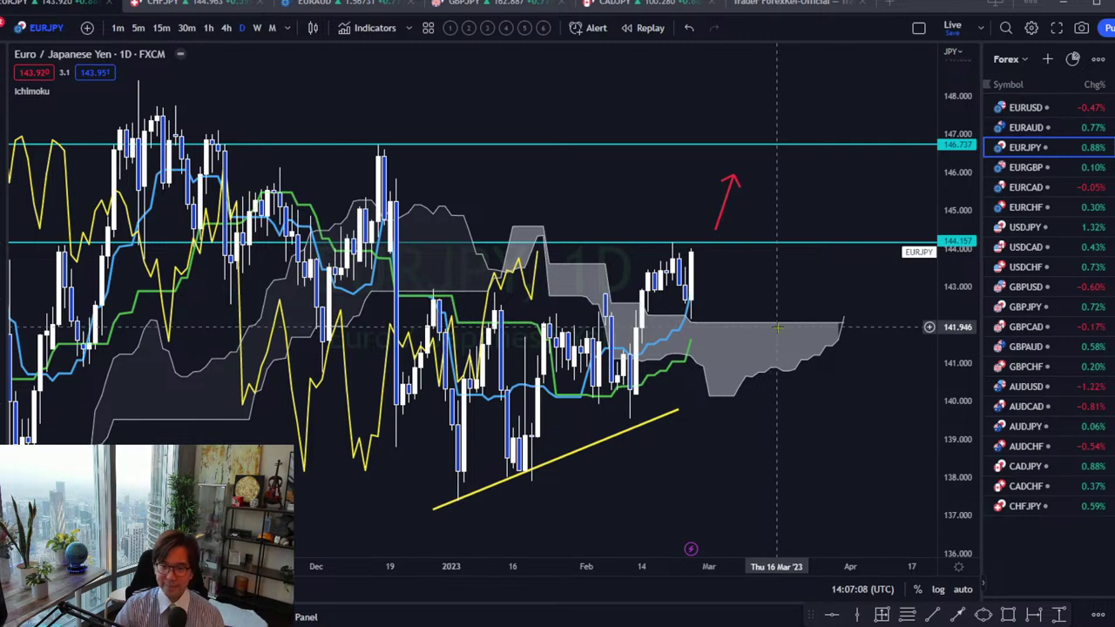
pyautogui.click(1013, 174)
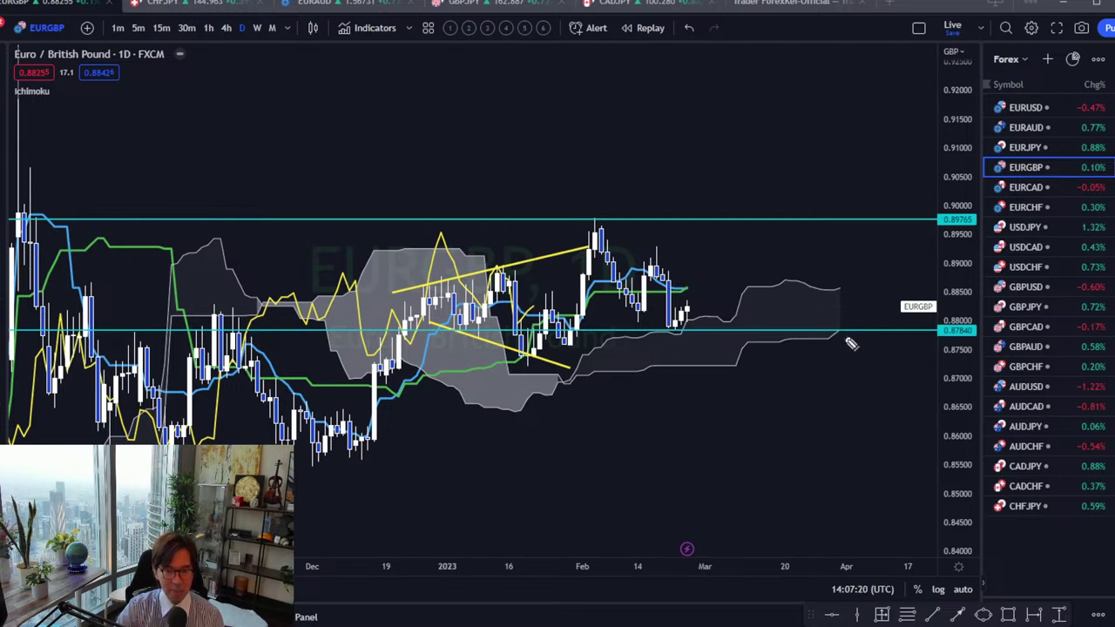
# - Ring the projected cloud and latest EURGBP candles in red, then erase the marks
pyautogui.moveTo(854, 350)
pyautogui.mouseDown()
pyautogui.moveTo(819, 351)
pyautogui.moveTo(775, 266)
pyautogui.moveTo(871, 358)
pyautogui.moveTo(860, 369)
pyautogui.mouseUp()
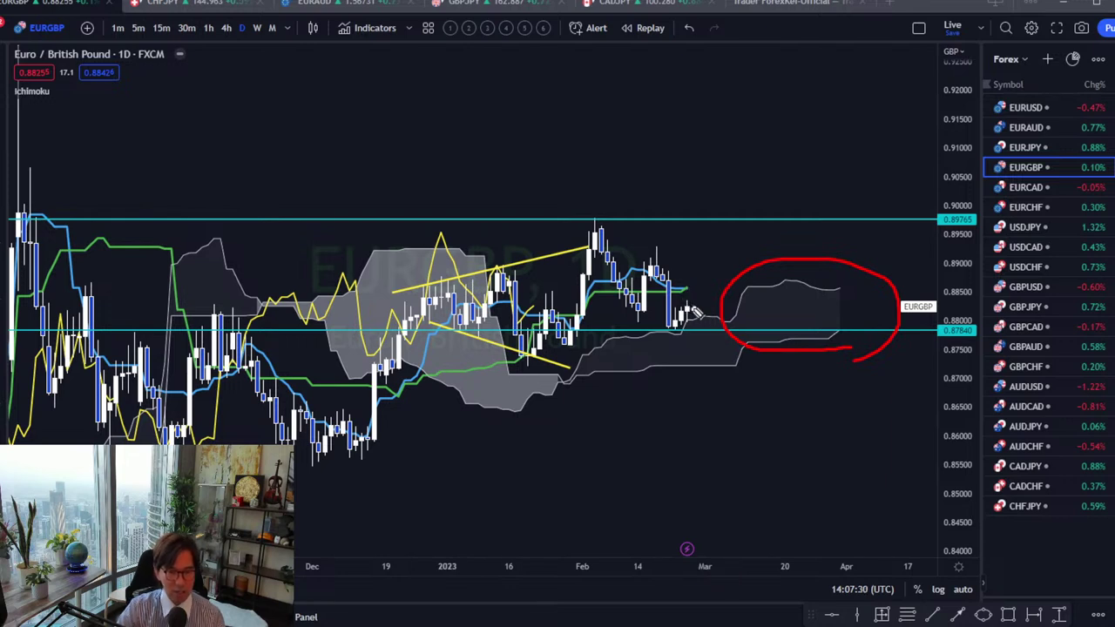
pyautogui.moveTo(675, 309)
pyautogui.mouseDown()
pyautogui.moveTo(654, 287)
pyautogui.moveTo(704, 293)
pyautogui.moveTo(689, 318)
pyautogui.mouseUp()
pyautogui.press('Escape')
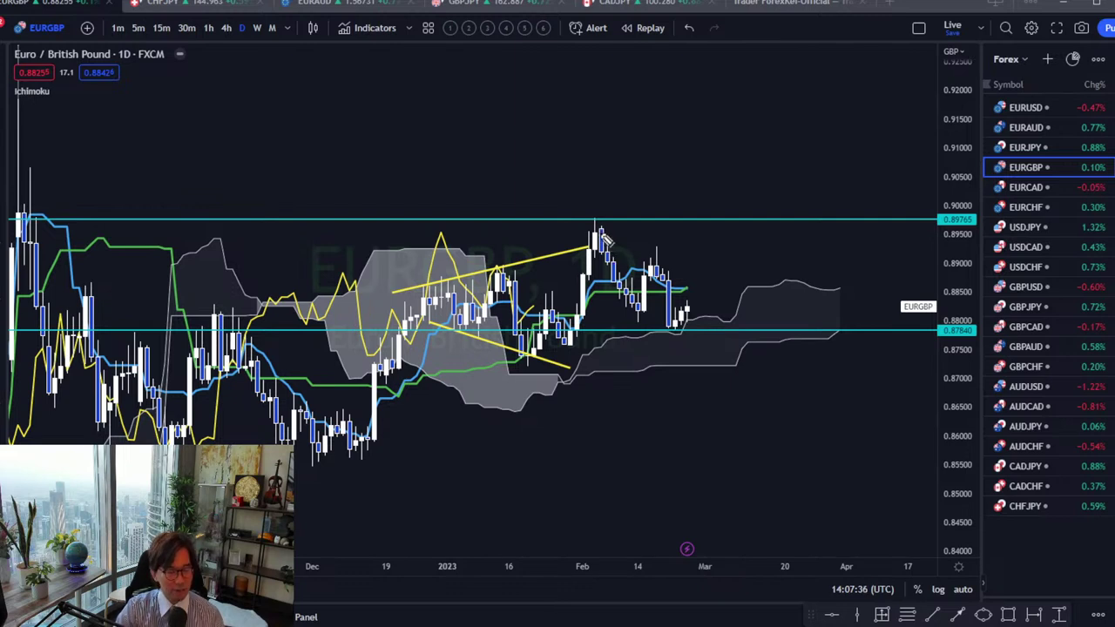
# - Sketch a zigzag down from the February peak and an upward scenario, erase them, and move to EURCAD
pyautogui.moveTo(593, 216)
pyautogui.mouseDown()
pyautogui.moveTo(629, 310)
pyautogui.moveTo(647, 255)
pyautogui.moveTo(678, 327)
pyautogui.moveTo(691, 313)
pyautogui.moveTo(746, 377)
pyautogui.mouseUp()
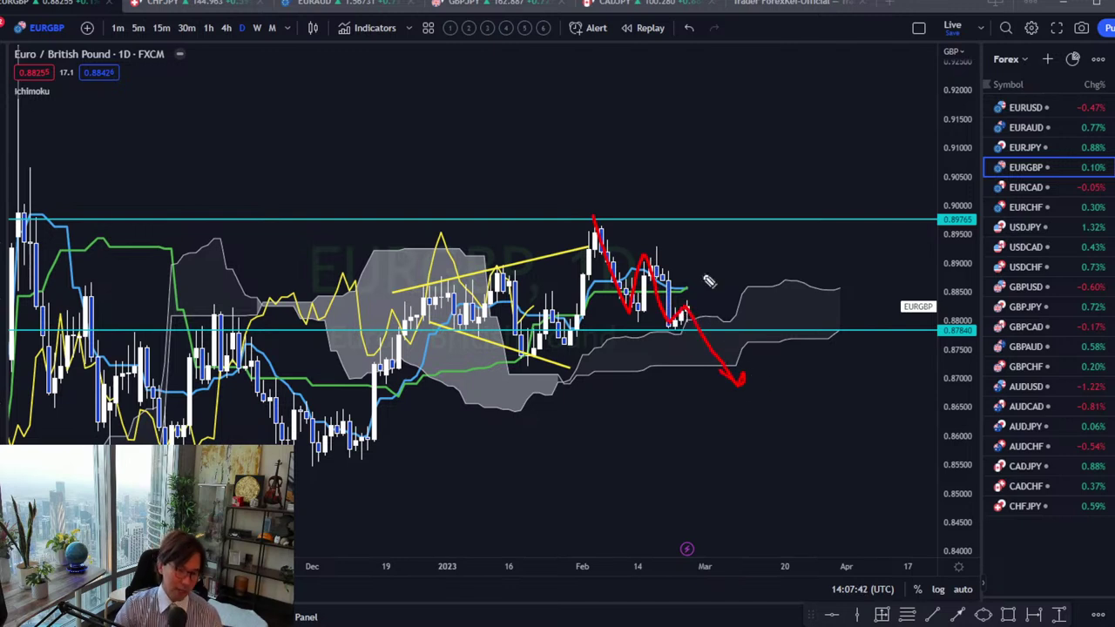
pyautogui.moveTo(695, 296)
pyautogui.mouseDown()
pyautogui.moveTo(716, 237)
pyautogui.moveTo(728, 255)
pyautogui.mouseUp()
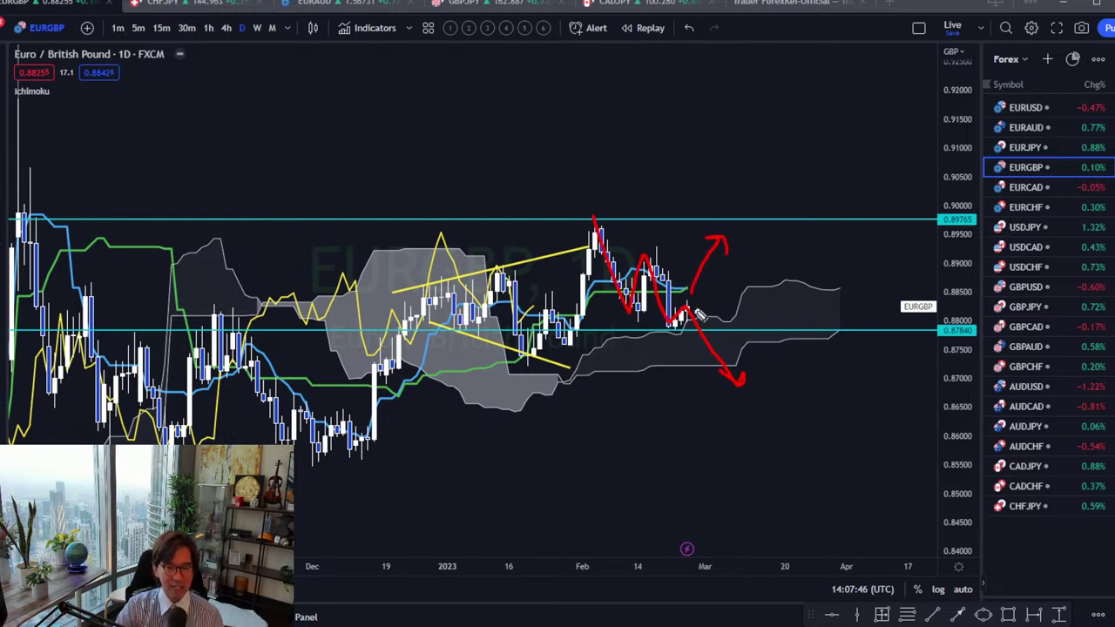
pyautogui.press('Escape')
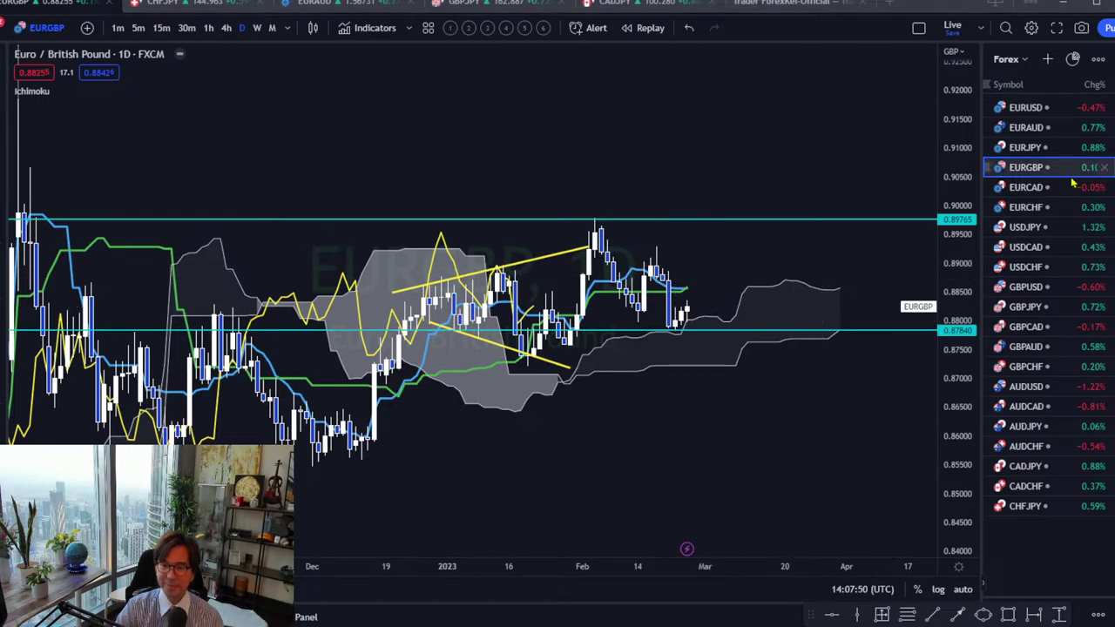
pyautogui.press('Down')
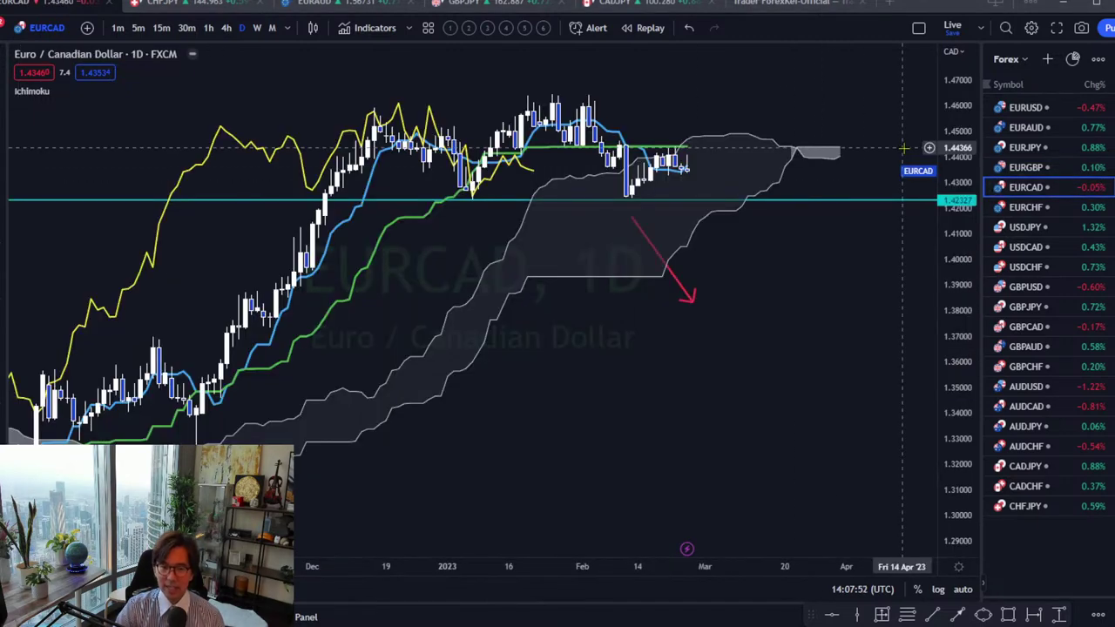
# - Compress the EURCAD price range, sketch a circle and downward path, then erase them
pyautogui.moveTo(962, 296); pyautogui.dragTo(731, 161)
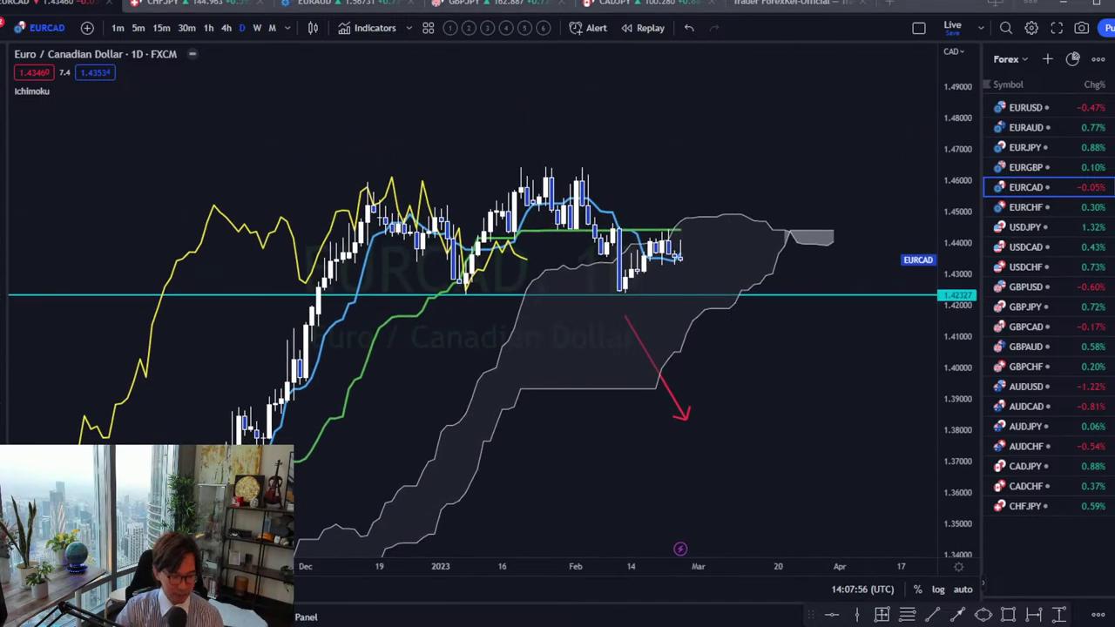
pyautogui.moveTo(829, 255)
pyautogui.mouseDown()
pyautogui.moveTo(858, 253)
pyautogui.moveTo(843, 218)
pyautogui.moveTo(765, 250)
pyautogui.mouseUp()
pyautogui.moveTo(624, 219); pyautogui.dragTo(670, 218)
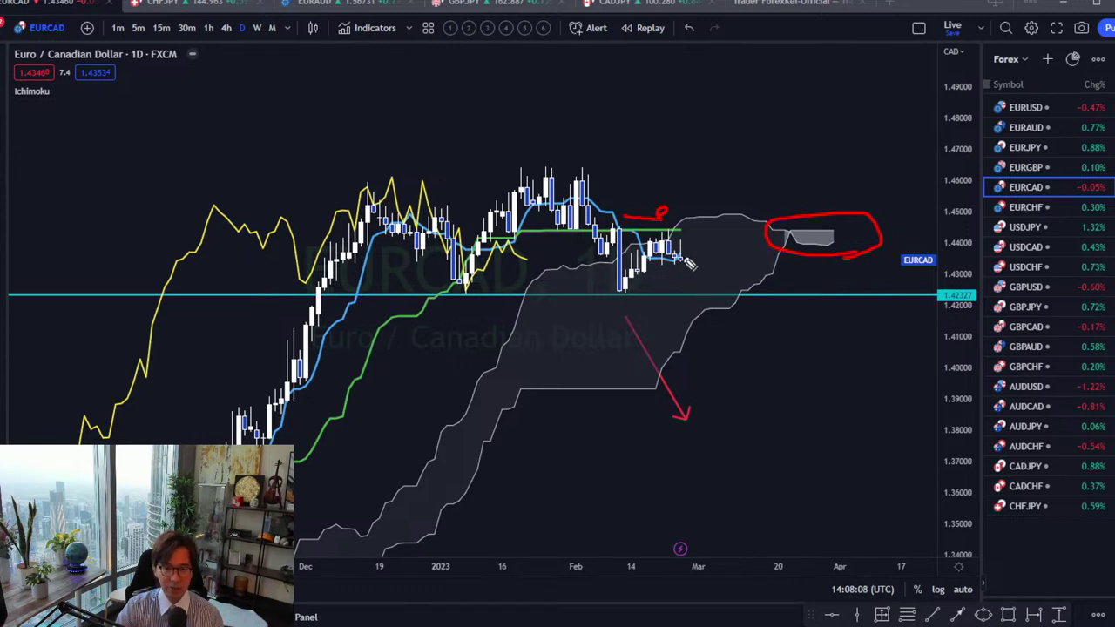
pyautogui.moveTo(679, 254); pyautogui.dragTo(722, 340)
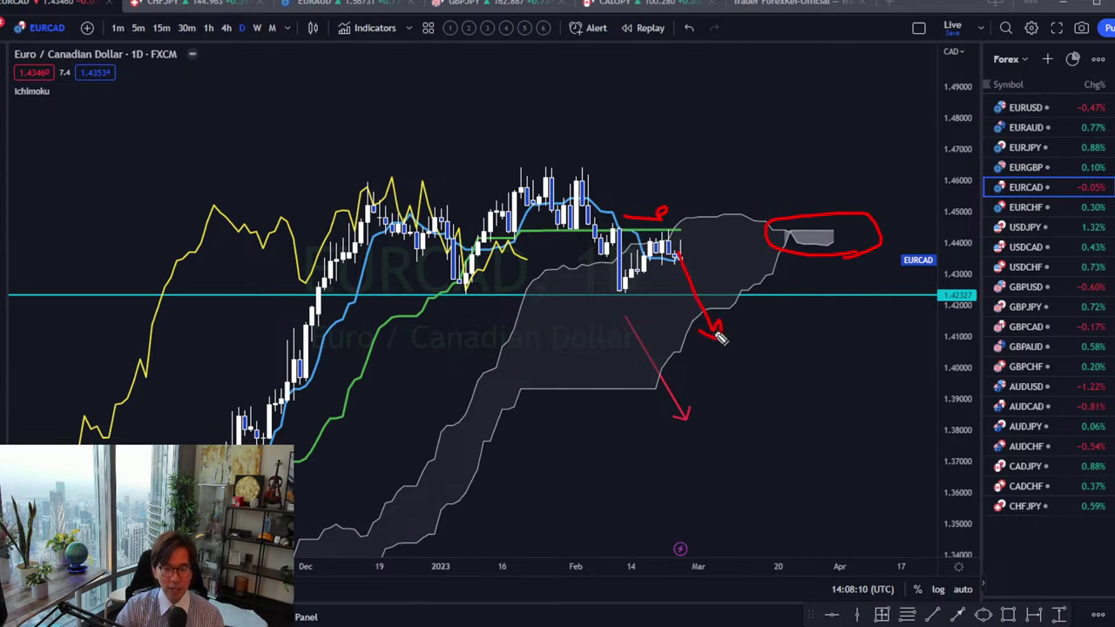
pyautogui.press('Escape')
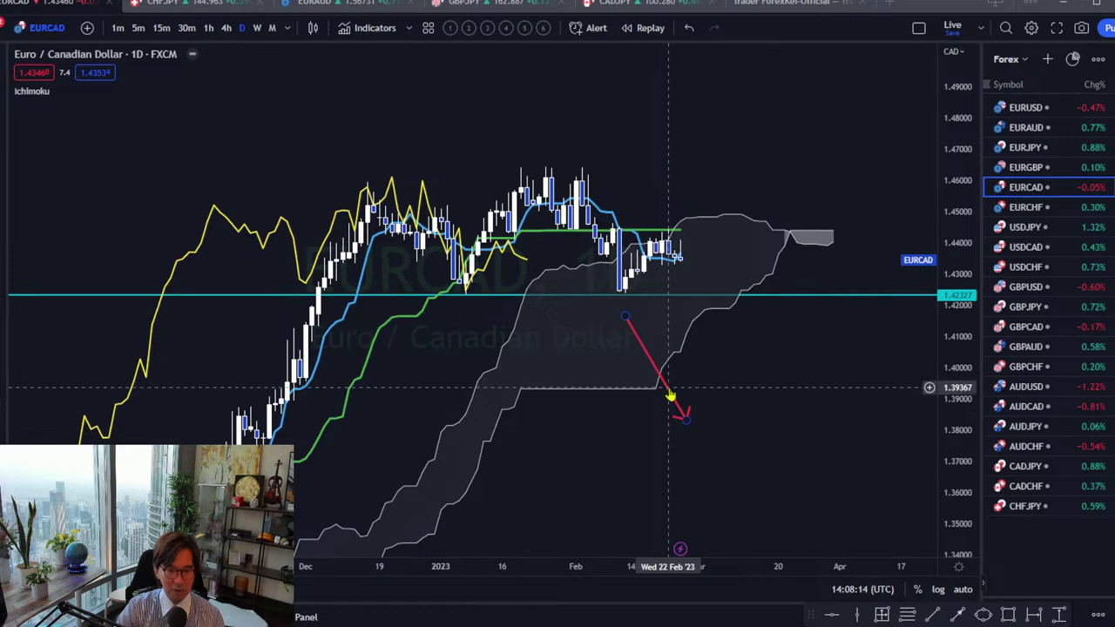
# - Move the red down arrow further right below the 1.42327 level and adjust the view
pyautogui.moveTo(667, 389)
pyautogui.mouseDown()
pyautogui.moveTo(735, 377)
pyautogui.moveTo(747, 386)
pyautogui.moveTo(736, 377)
pyautogui.mouseUp()
pyautogui.click(802, 359)
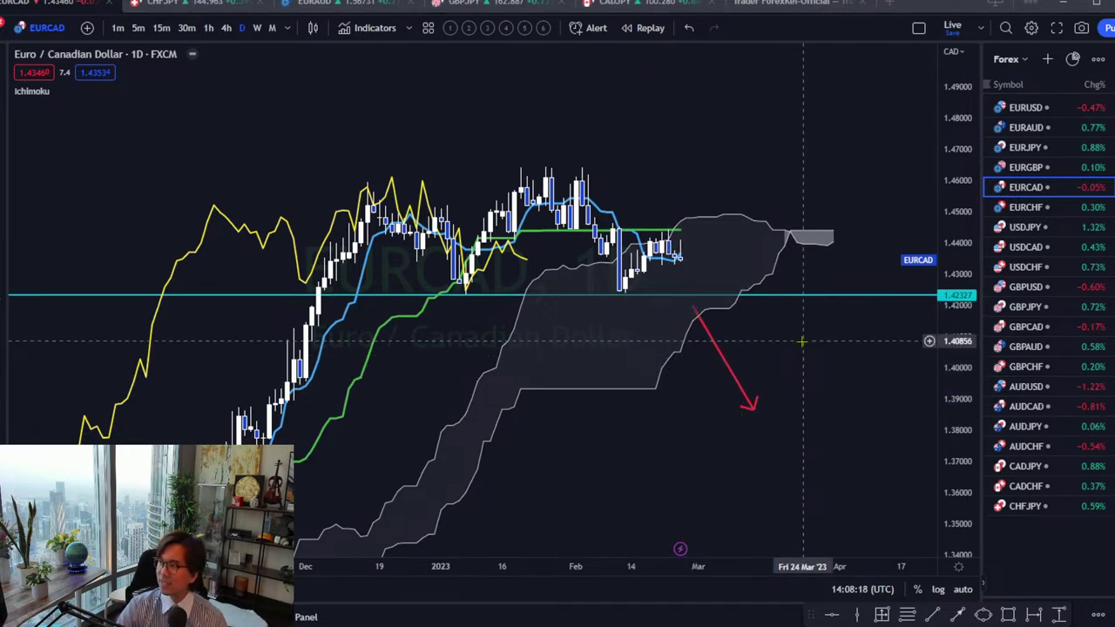
pyautogui.moveTo(714, 306); pyautogui.dragTo(688, 322)
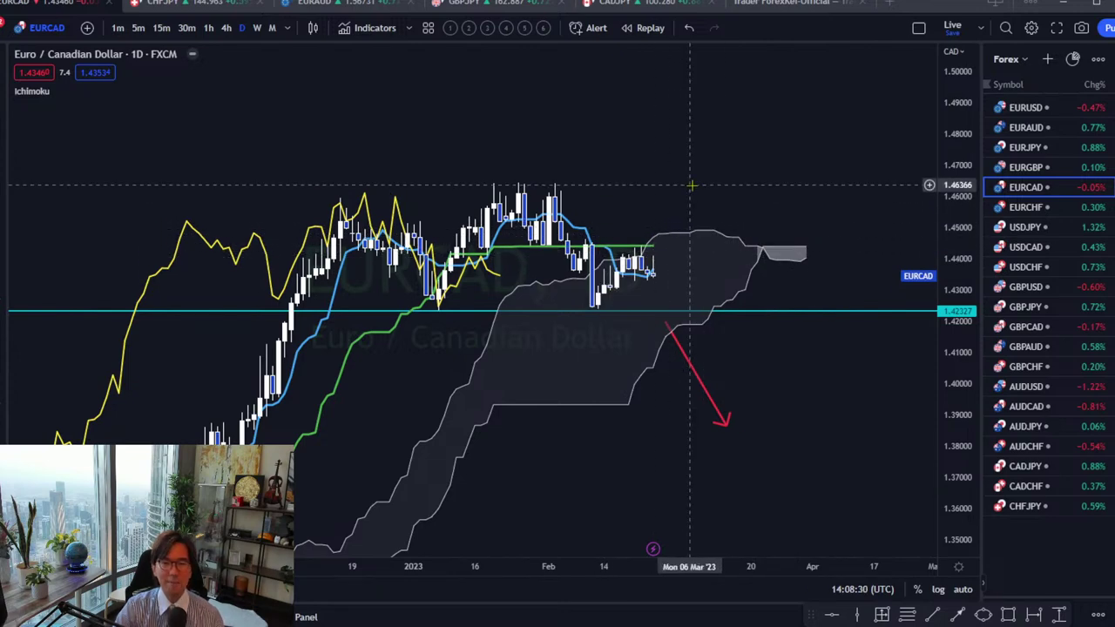
# - Open EURCHF, sketch a circle, rightward arrow and downward path in red, then erase them
pyautogui.click(1068, 210)
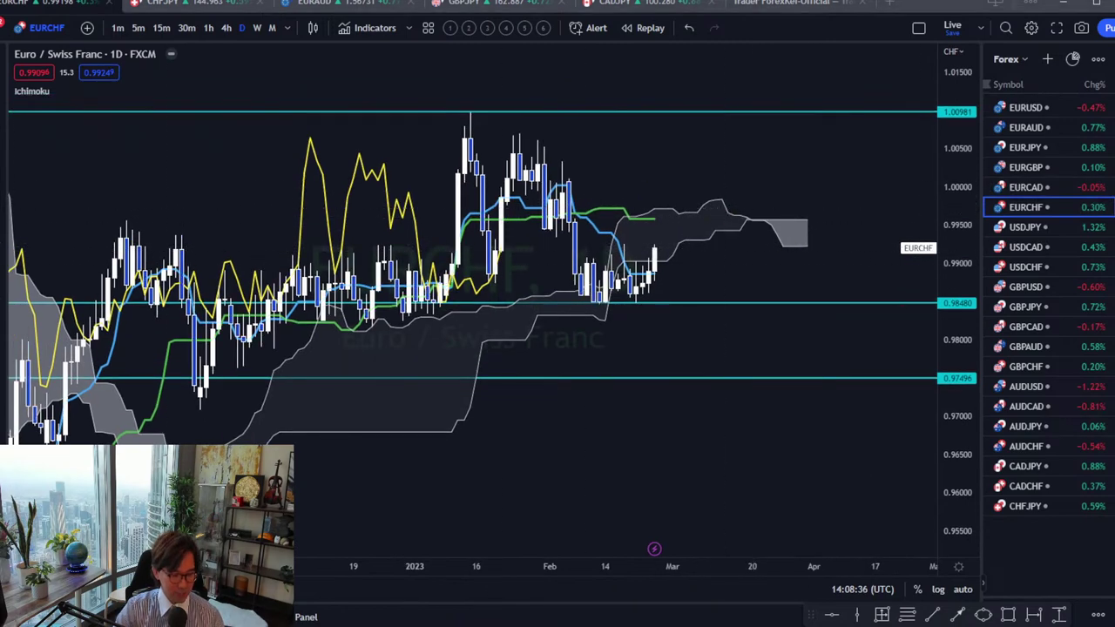
pyautogui.moveTo(762, 236)
pyautogui.mouseDown()
pyautogui.moveTo(810, 252)
pyautogui.moveTo(760, 242)
pyautogui.mouseUp()
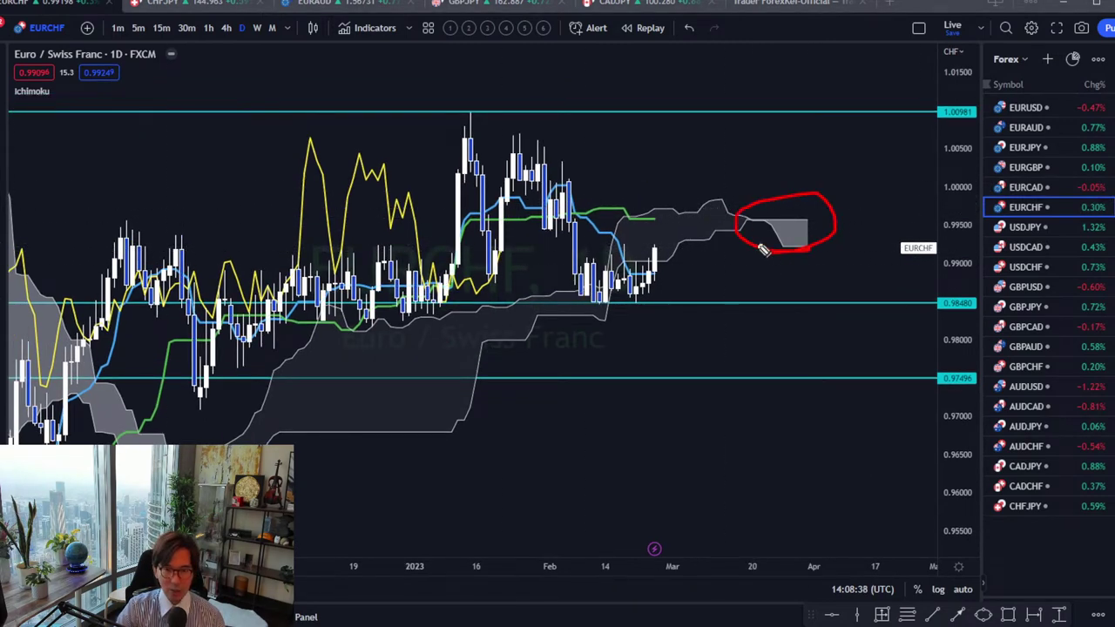
pyautogui.moveTo(588, 194); pyautogui.dragTo(642, 196)
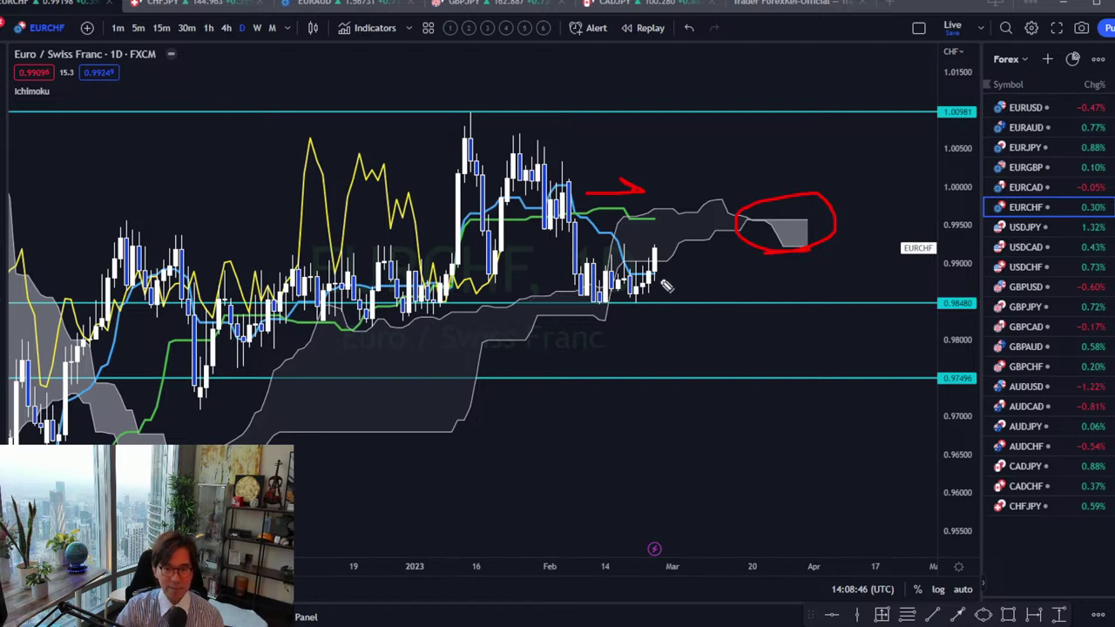
pyautogui.moveTo(648, 272)
pyautogui.mouseDown()
pyautogui.moveTo(684, 336)
pyautogui.moveTo(669, 342)
pyautogui.mouseUp()
pyautogui.press('e')
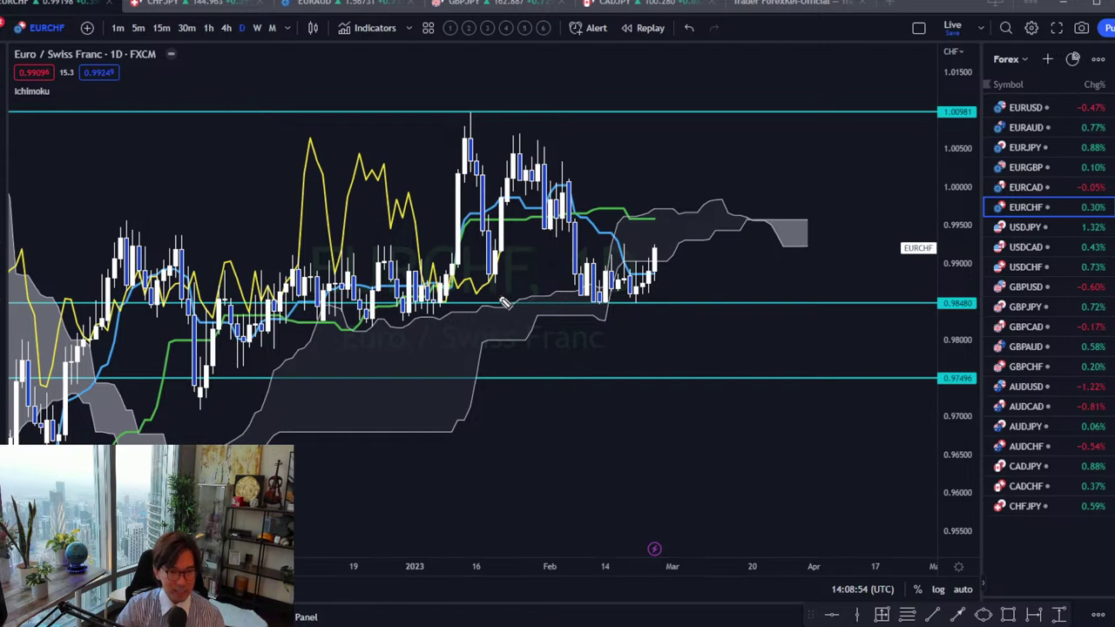
# - Circle the mid-January candles, erase the circle, and nudge the chart view
pyautogui.moveTo(514, 303)
pyautogui.mouseDown()
pyautogui.moveTo(478, 301)
pyautogui.moveTo(530, 277)
pyautogui.mouseUp()
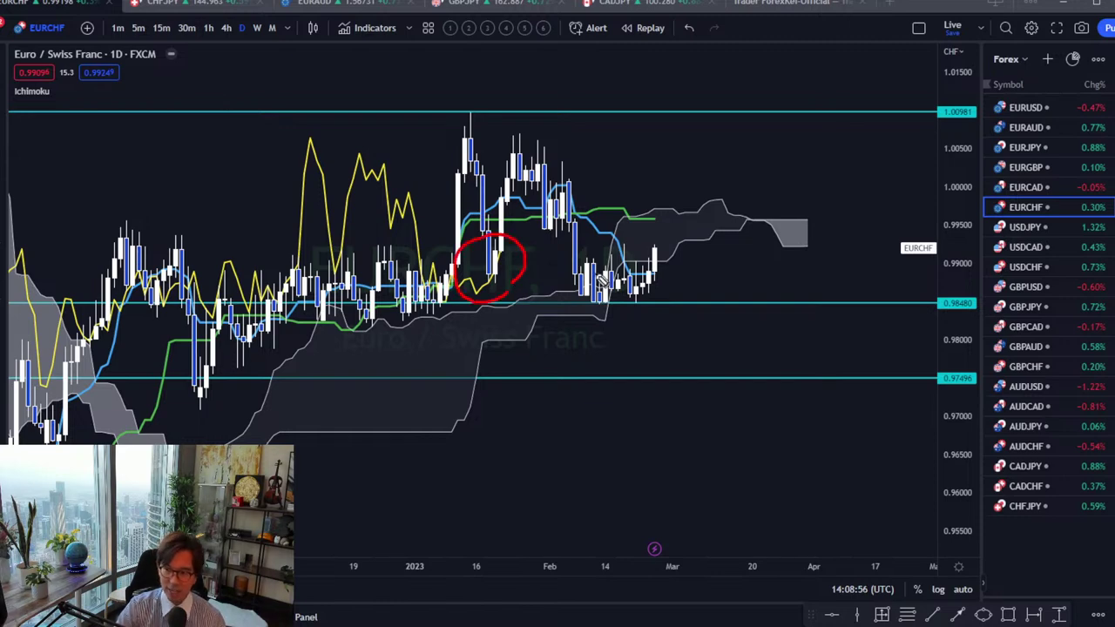
pyautogui.press('Escape')
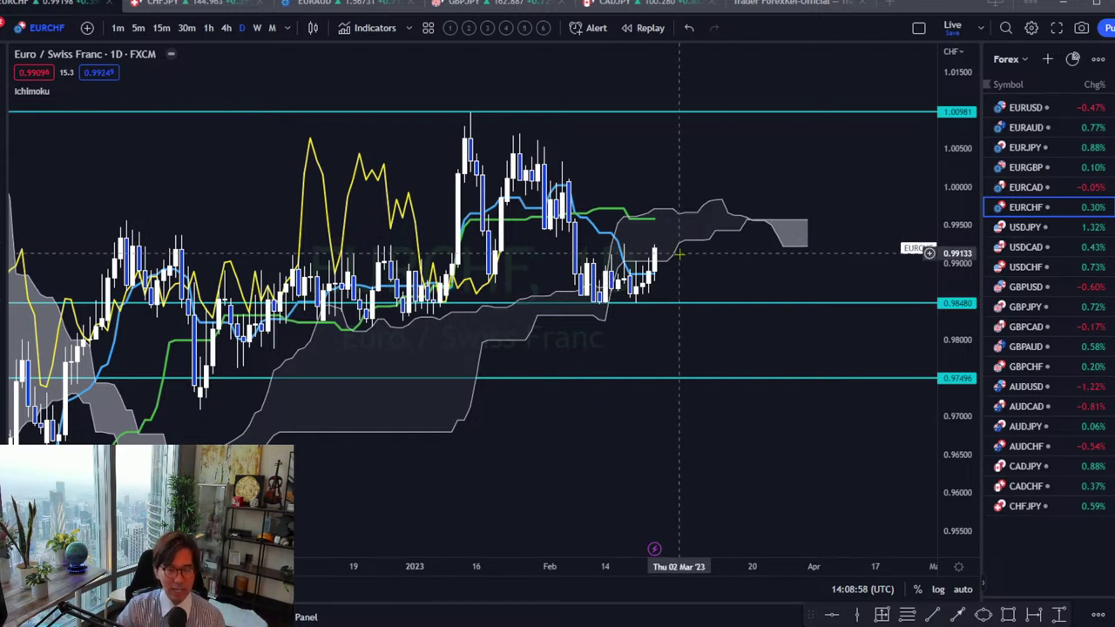
pyautogui.moveTo(721, 260); pyautogui.dragTo(734, 272)
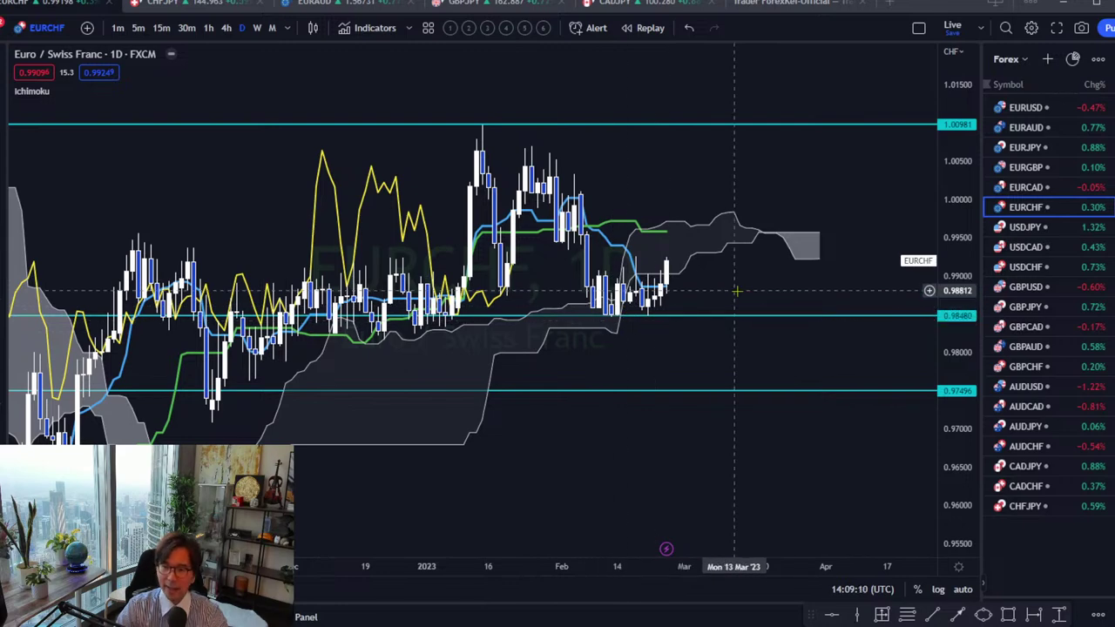
pyautogui.moveTo(736, 283); pyautogui.dragTo(742, 299)
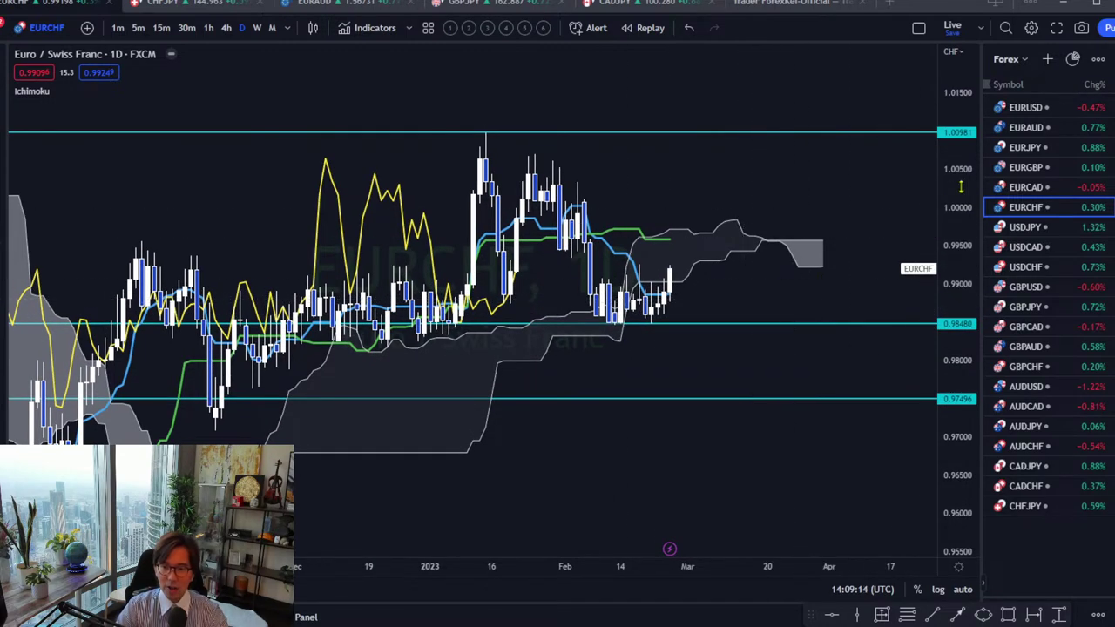
# - Flag EURUSD and EURAUD red in the watchlist
pyautogui.click(1032, 106)
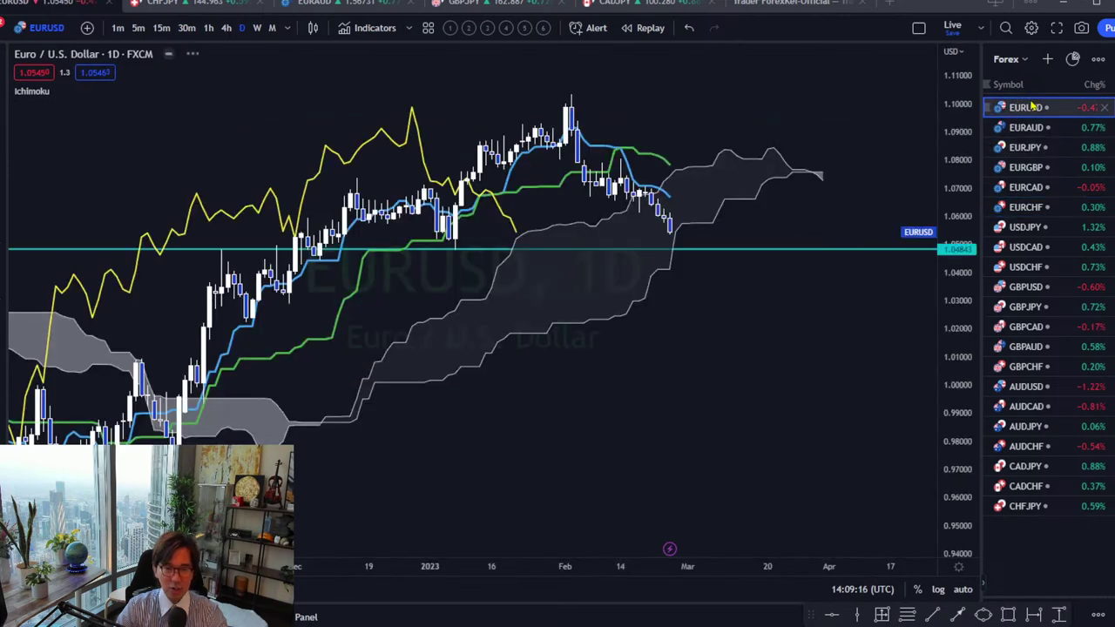
pyautogui.click(989, 109)
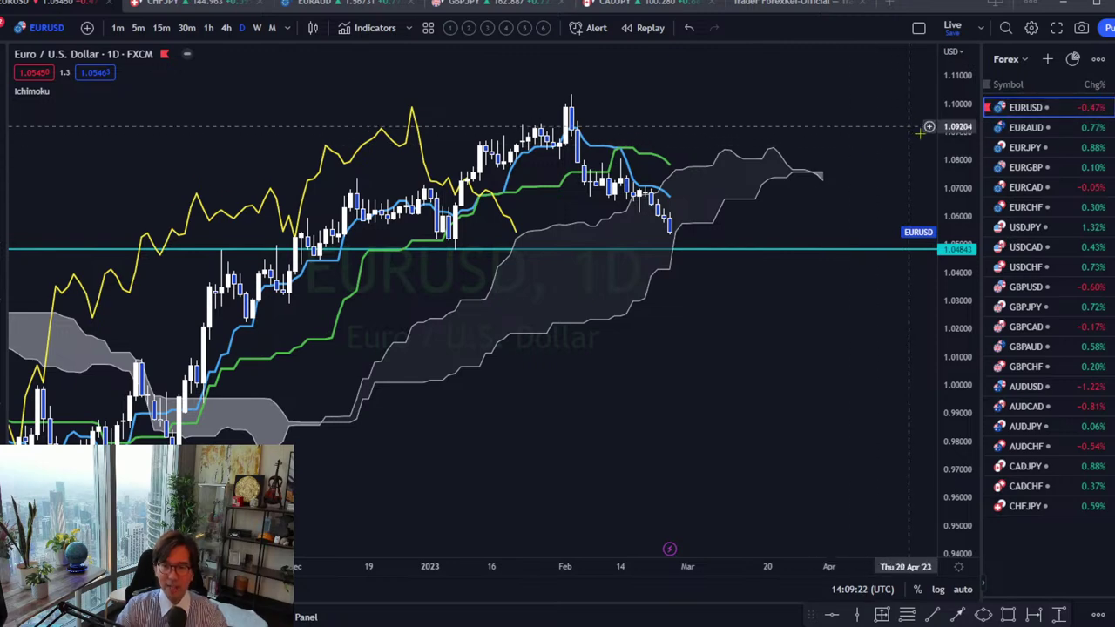
pyautogui.click(1037, 129)
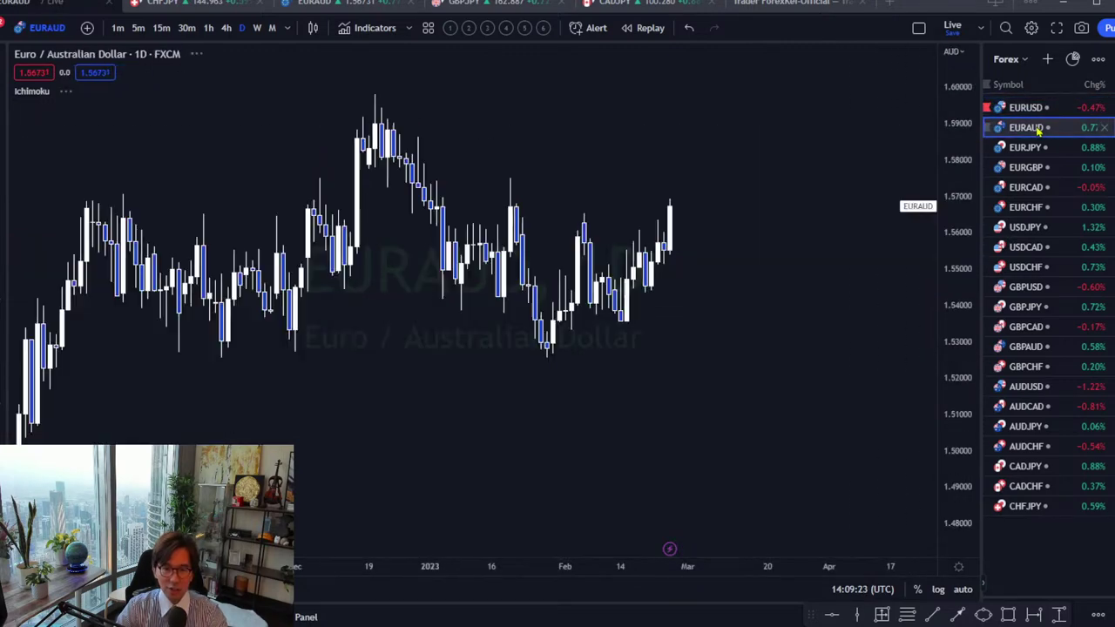
pyautogui.click(989, 128)
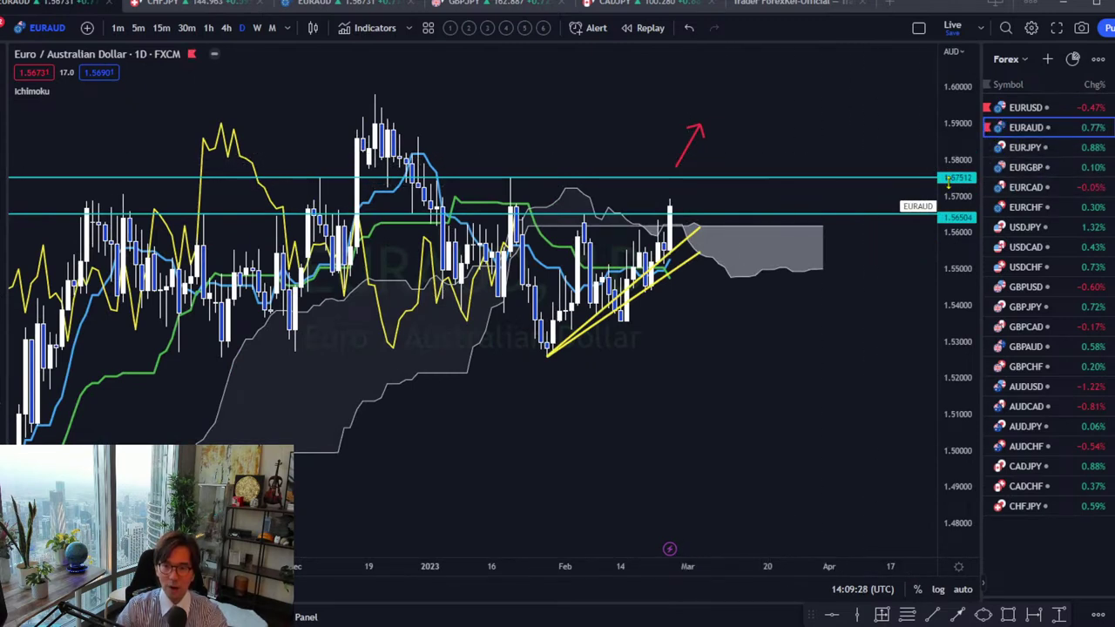
# - Step through the EURJPY, EURGBP and EURCAD charts, ending on EURCHF
pyautogui.click(1018, 150)
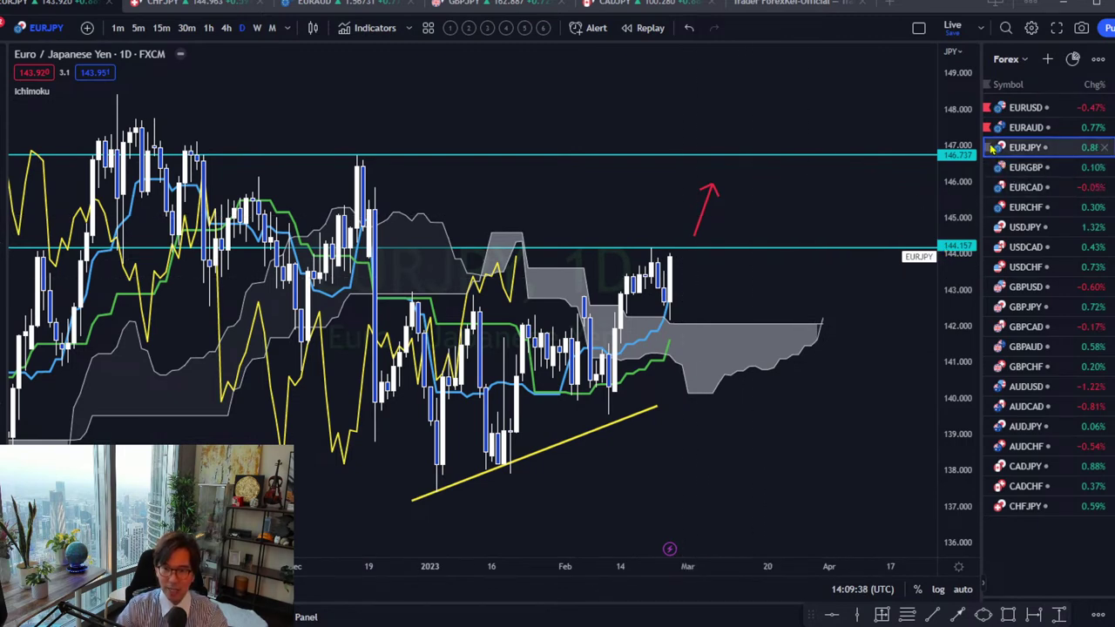
pyautogui.click(1015, 167)
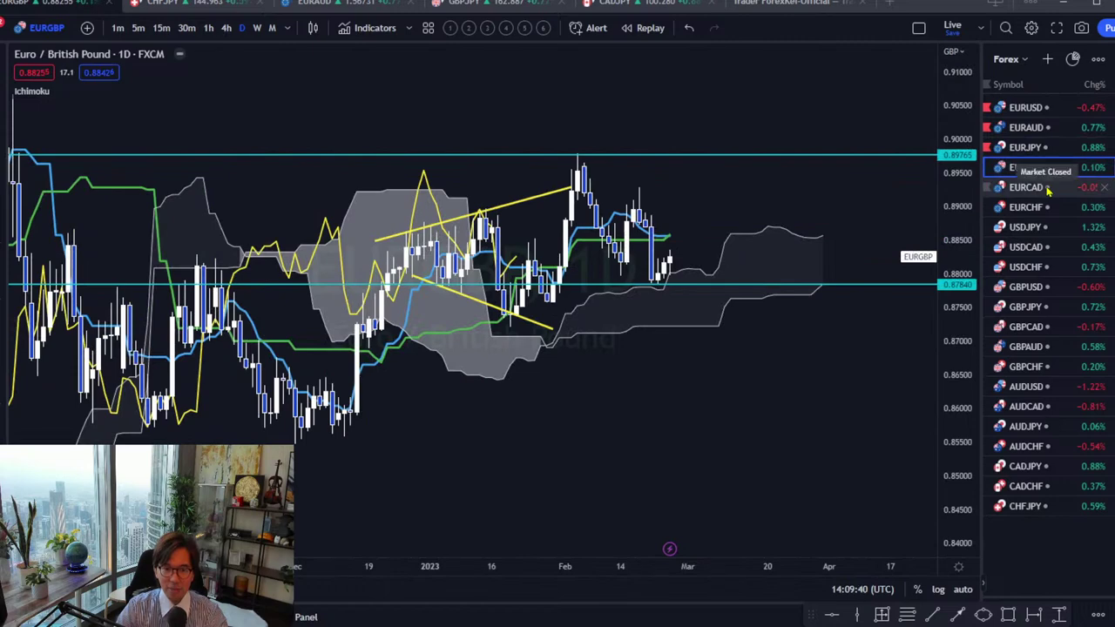
pyautogui.click(1049, 188)
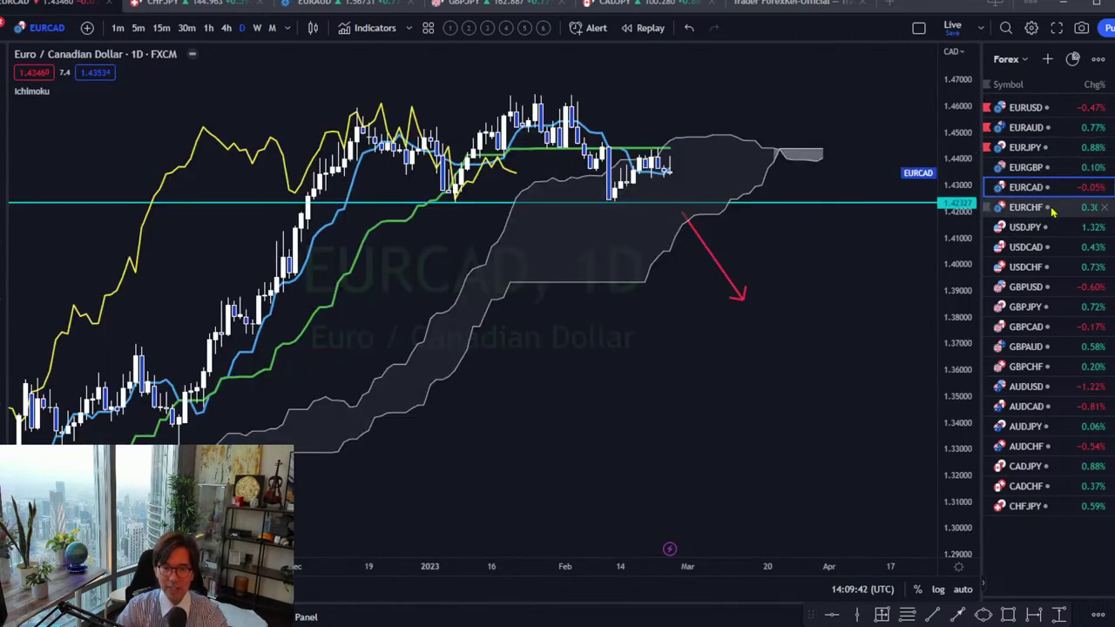
pyautogui.click(1051, 209)
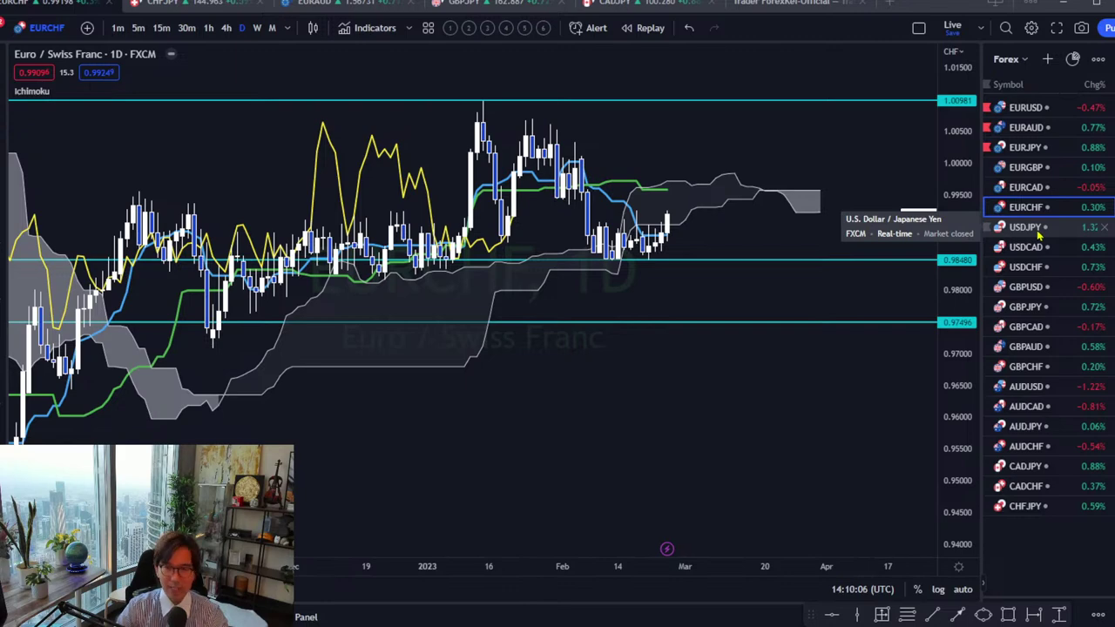
# - Open USDJPY, rescale the price axis, and draw a red up arrow beside the latest candle
pyautogui.click(1039, 227)
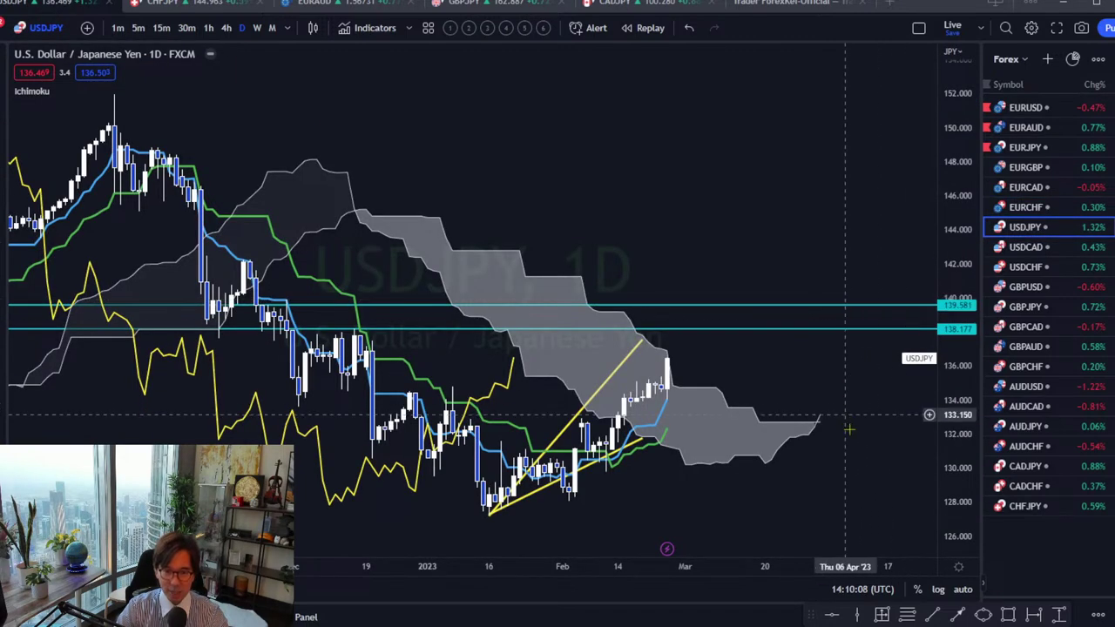
pyautogui.moveTo(950, 350); pyautogui.dragTo(949, 382)
pyautogui.moveTo(787, 326); pyautogui.dragTo(754, 316)
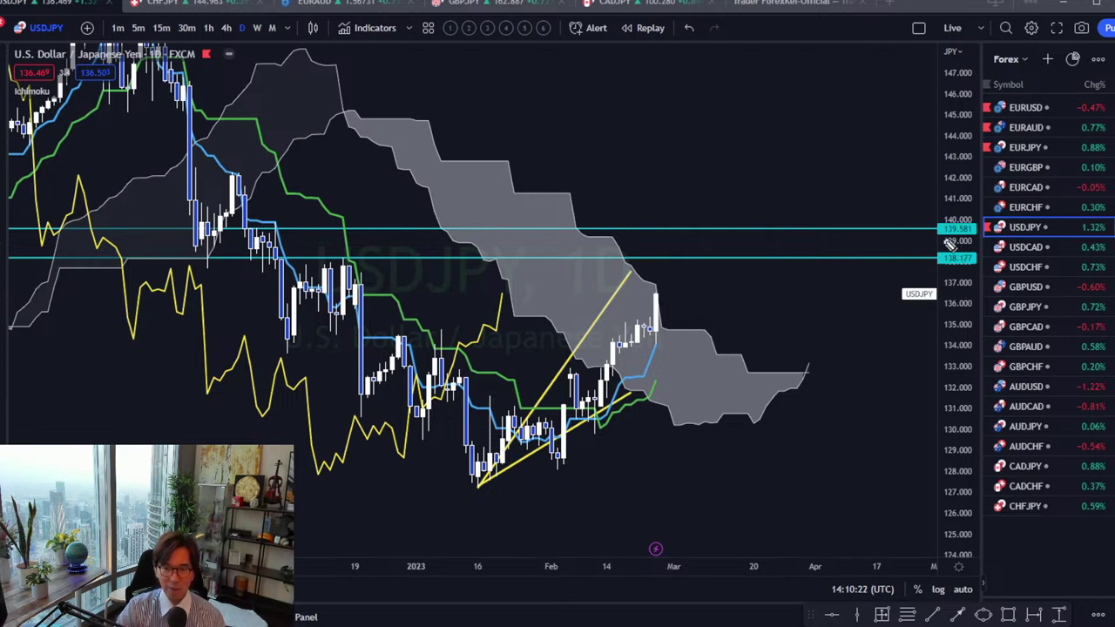
pyautogui.moveTo(660, 295); pyautogui.dragTo(685, 269)
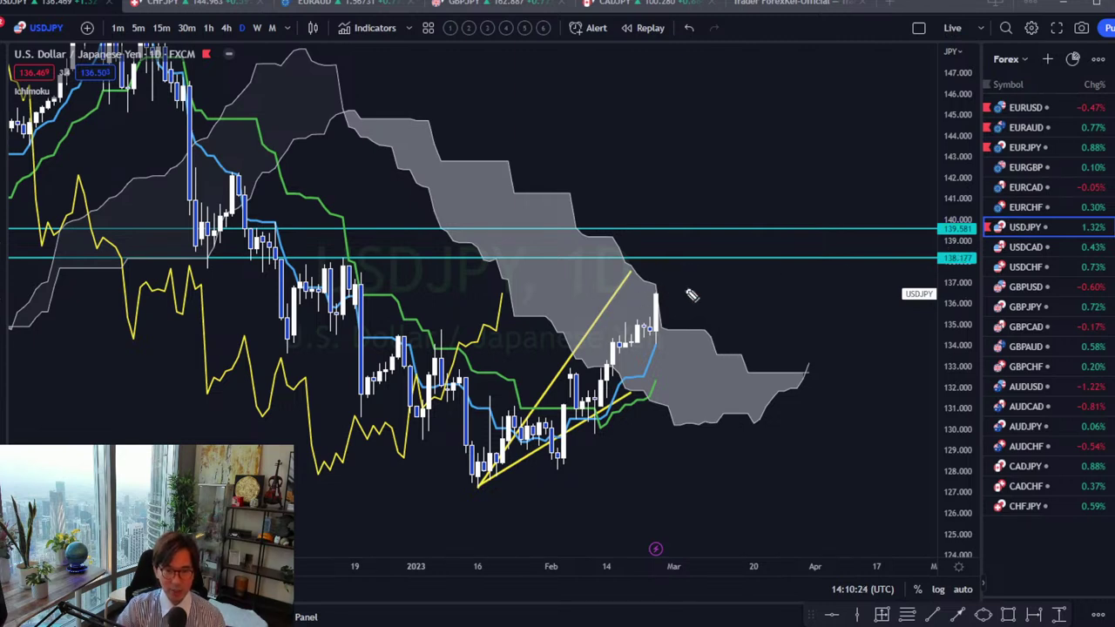
pyautogui.click(957, 615)
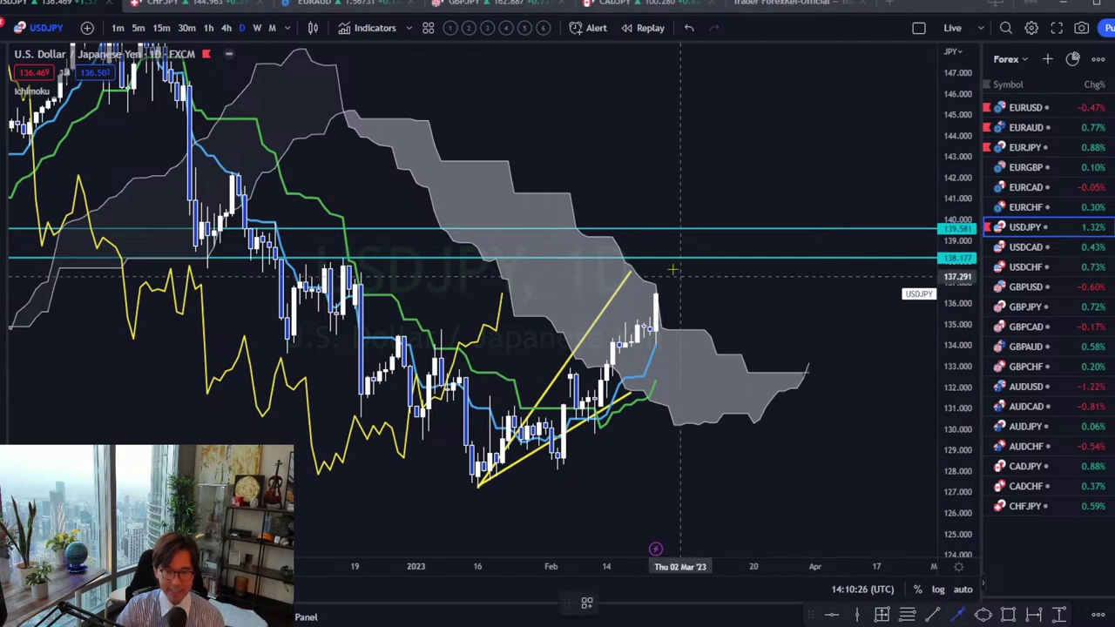
pyautogui.moveTo(669, 288); pyautogui.dragTo(680, 263)
pyautogui.click(706, 302)
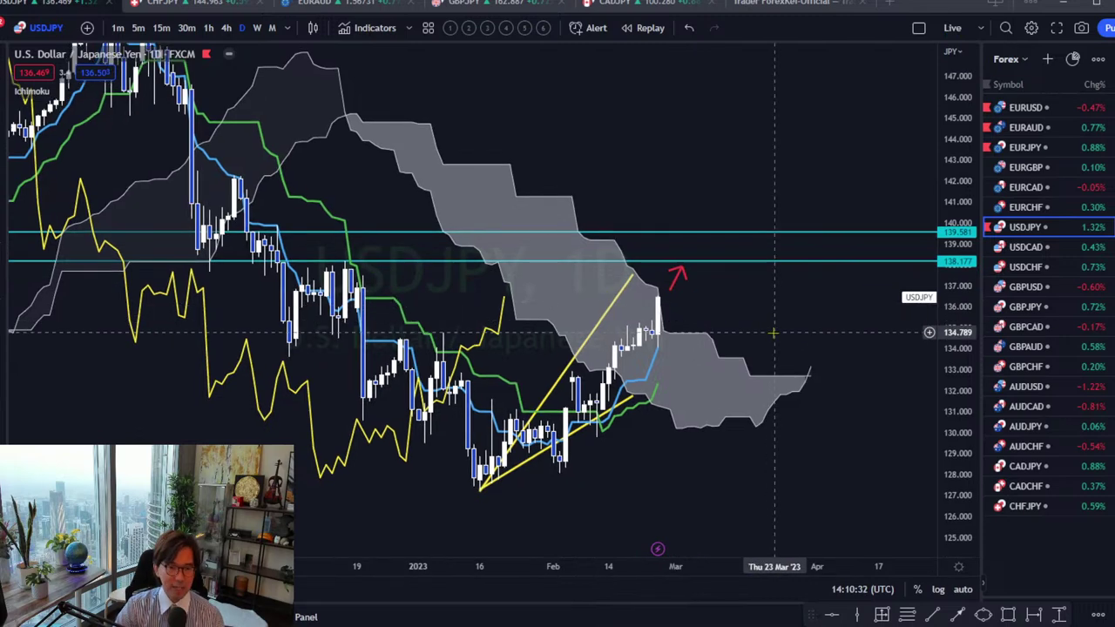
# - Circle the latest candles and the cloud's upper-left edge in red, then open USDCAD
pyautogui.scroll(5, 787, 323)
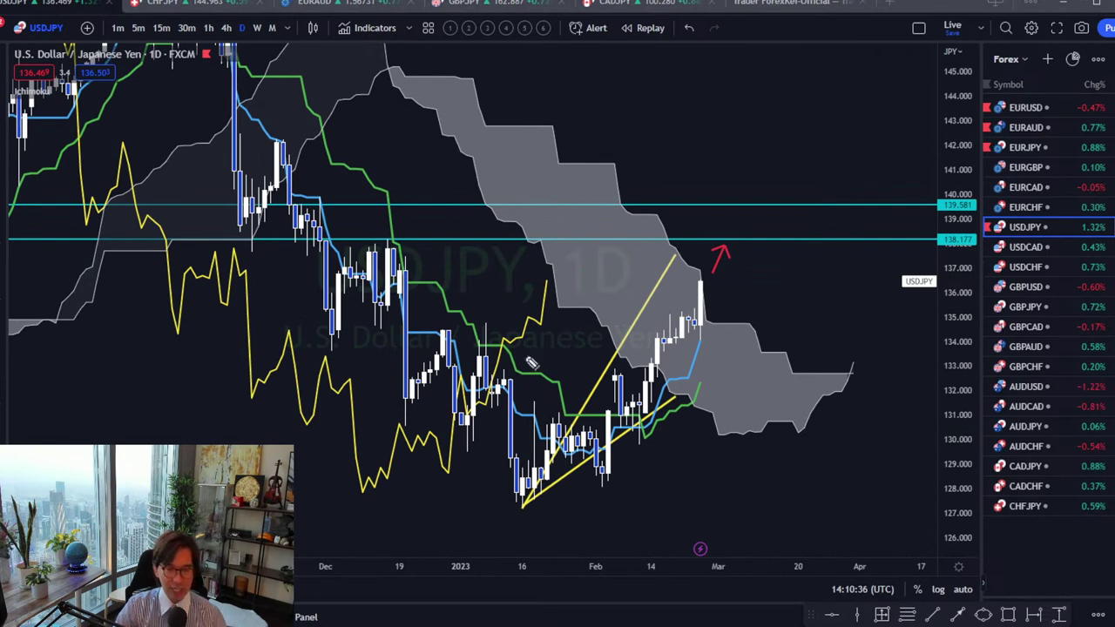
pyautogui.moveTo(686, 391)
pyautogui.mouseDown()
pyautogui.moveTo(653, 370)
pyautogui.moveTo(664, 292)
pyautogui.moveTo(719, 324)
pyautogui.moveTo(700, 378)
pyautogui.mouseUp()
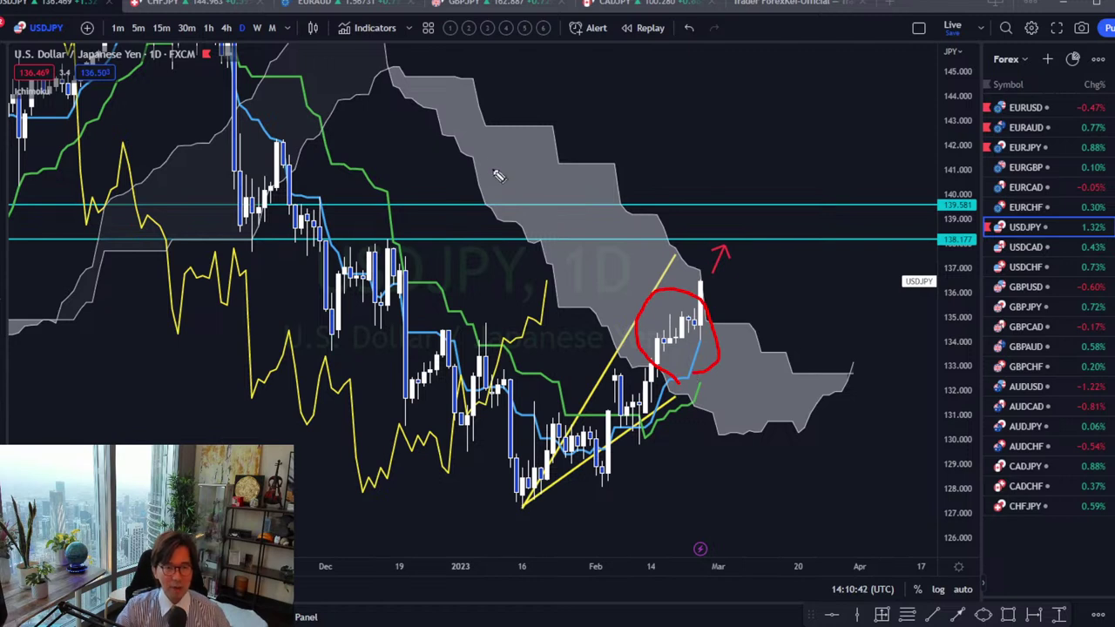
pyautogui.moveTo(390, 87)
pyautogui.mouseDown()
pyautogui.moveTo(418, 53)
pyautogui.moveTo(434, 103)
pyautogui.moveTo(394, 102)
pyautogui.moveTo(449, 42)
pyautogui.moveTo(453, 50)
pyautogui.mouseUp()
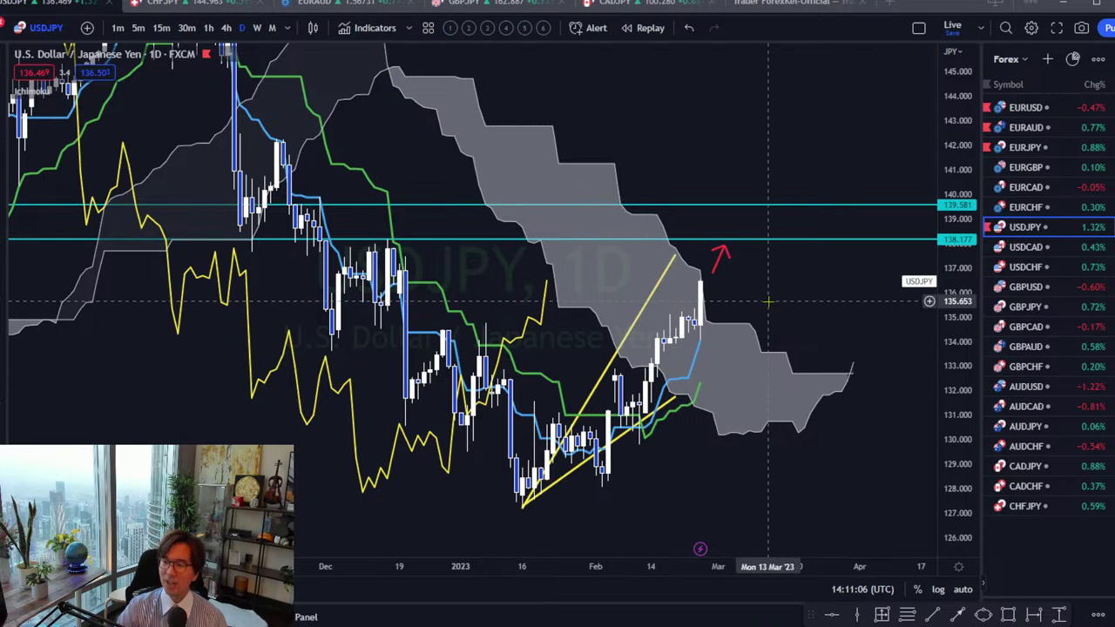
pyautogui.click(1028, 248)
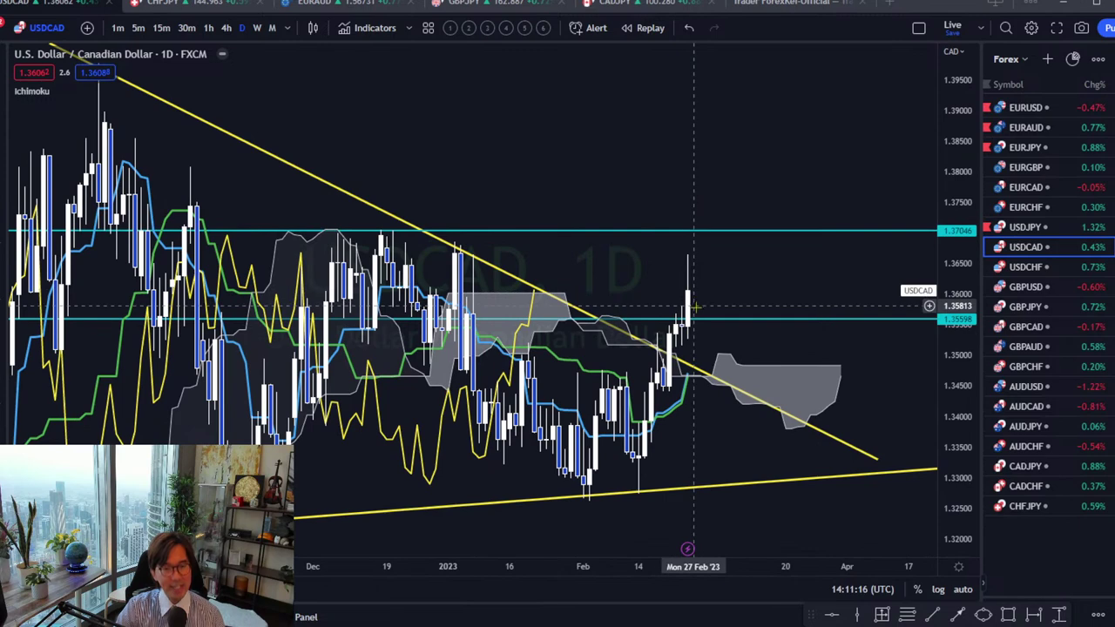
# - Draw a red upward arrow just right of the latest USDCAD candles
pyautogui.moveTo(694, 307); pyautogui.dragTo(725, 306)
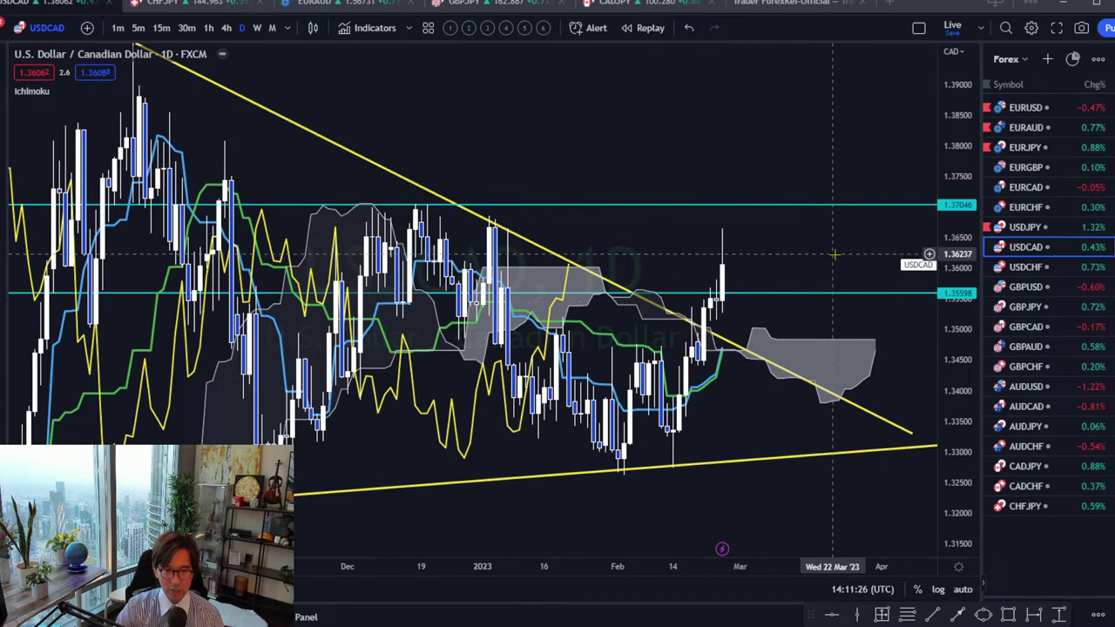
pyautogui.moveTo(872, 254); pyautogui.dragTo(842, 259)
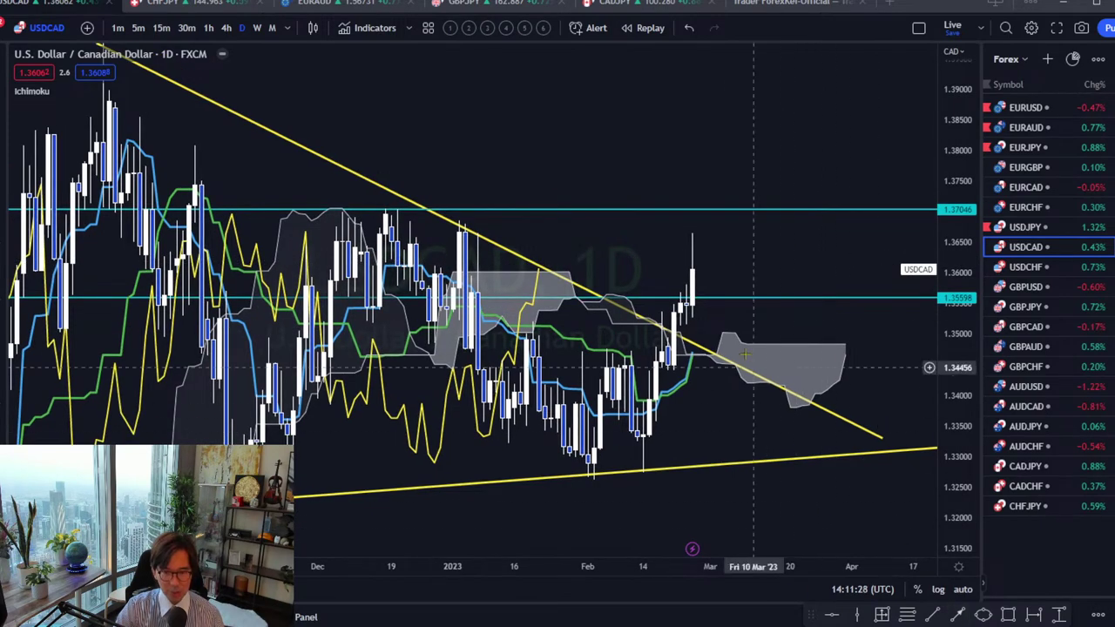
pyautogui.moveTo(711, 253); pyautogui.dragTo(704, 283)
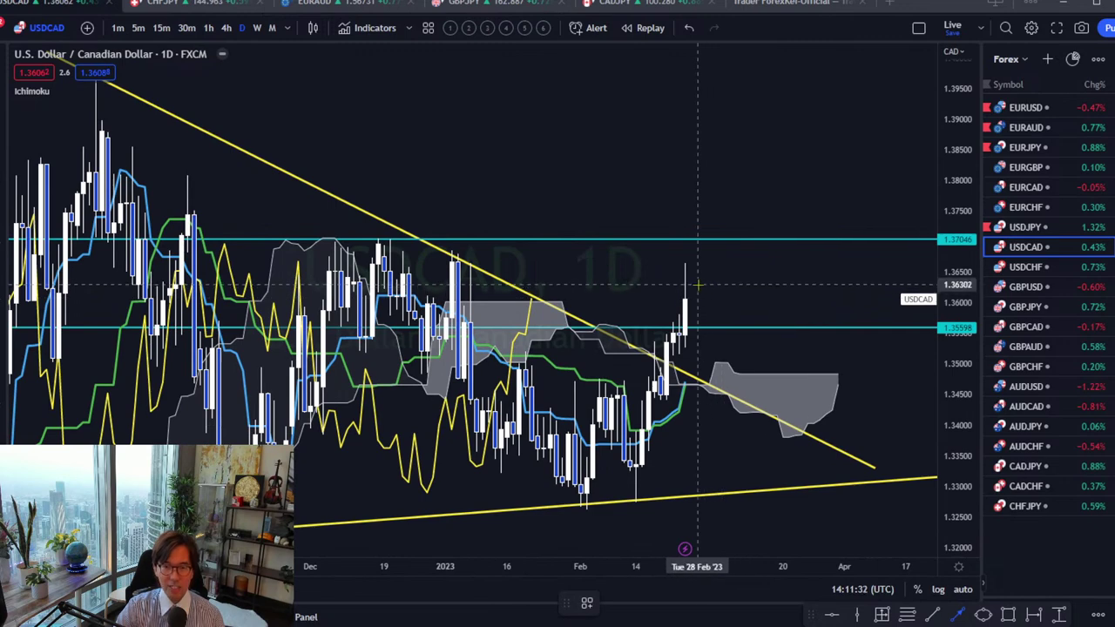
pyautogui.moveTo(697, 284); pyautogui.dragTo(722, 253)
pyautogui.press('Escape')
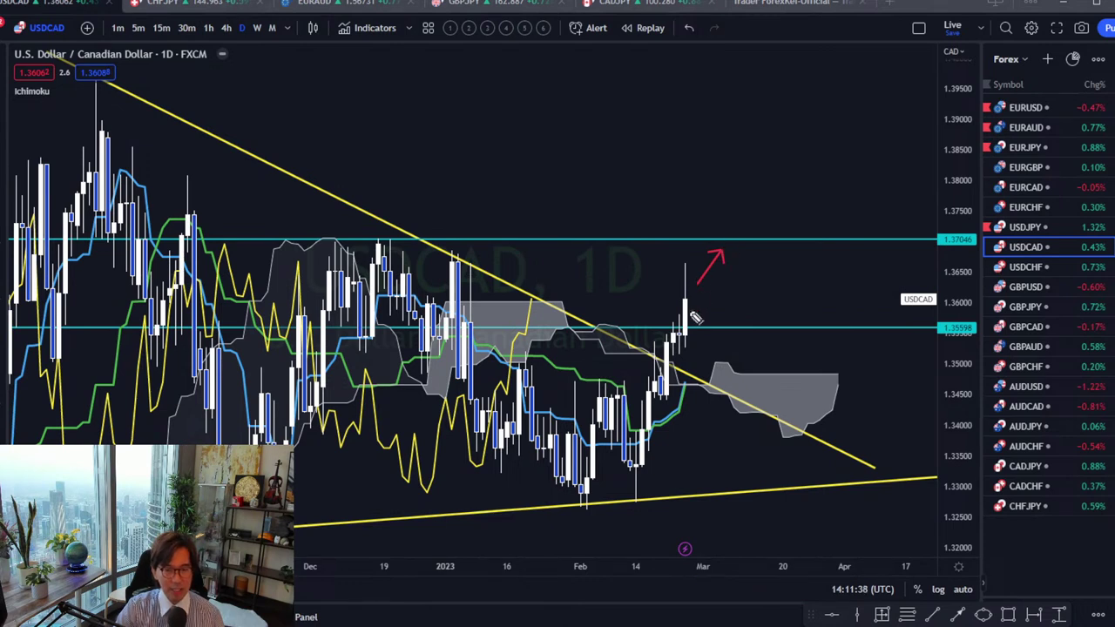
# - Move the red arrow up so it sits above the 1.37046 level
pyautogui.moveTo(689, 310)
pyautogui.mouseDown()
pyautogui.moveTo(697, 266)
pyautogui.moveTo(739, 300)
pyautogui.moveTo(763, 251)
pyautogui.mouseUp()
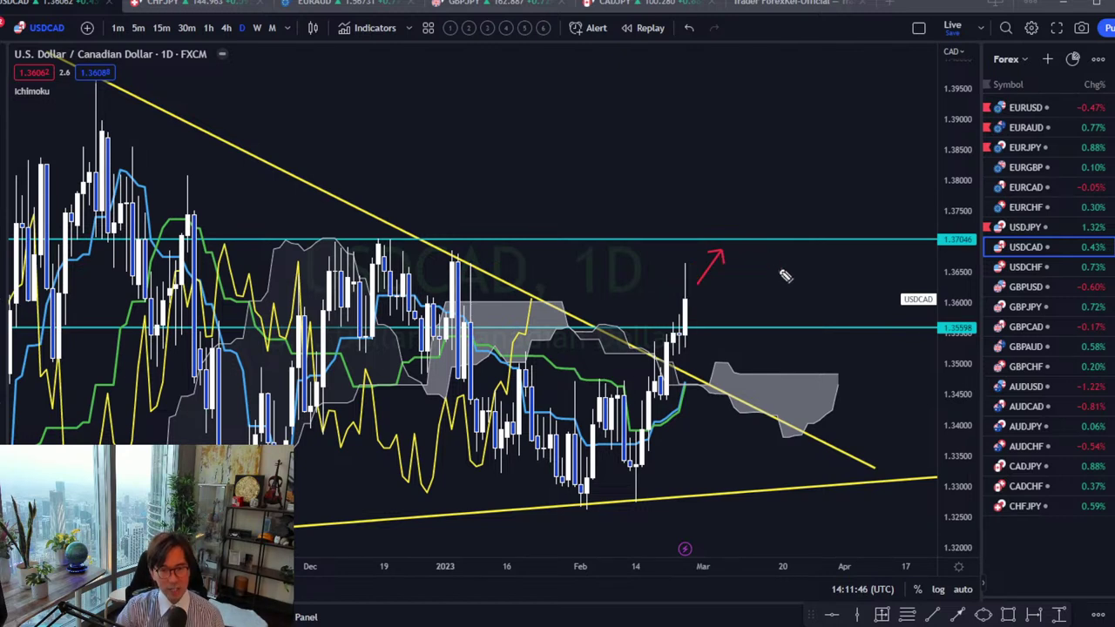
pyautogui.moveTo(717, 261); pyautogui.dragTo(724, 197)
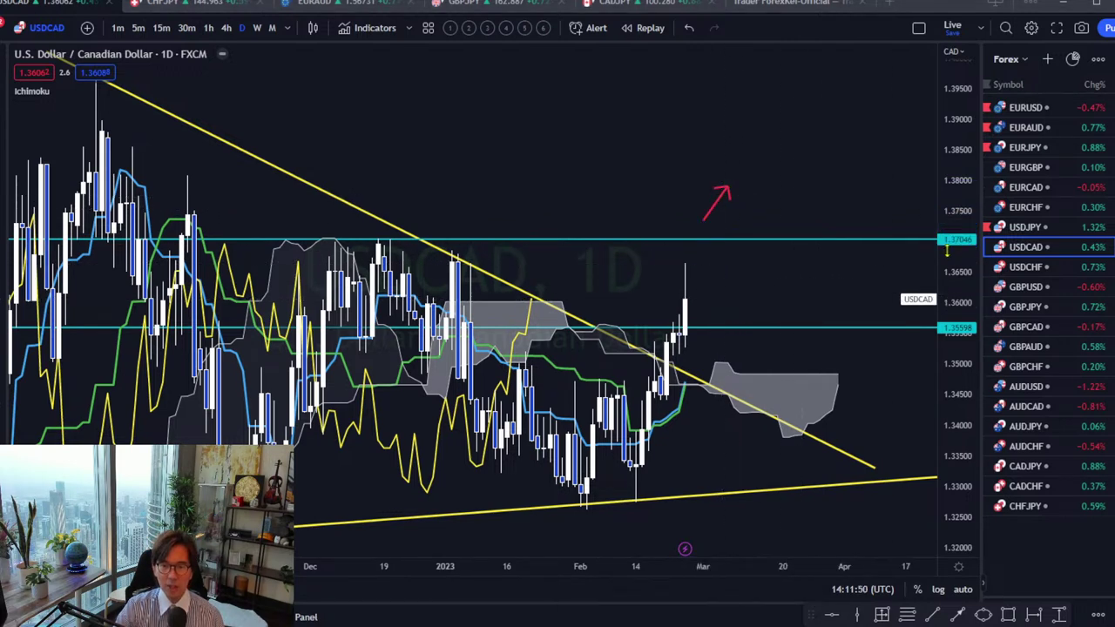
pyautogui.click(713, 214)
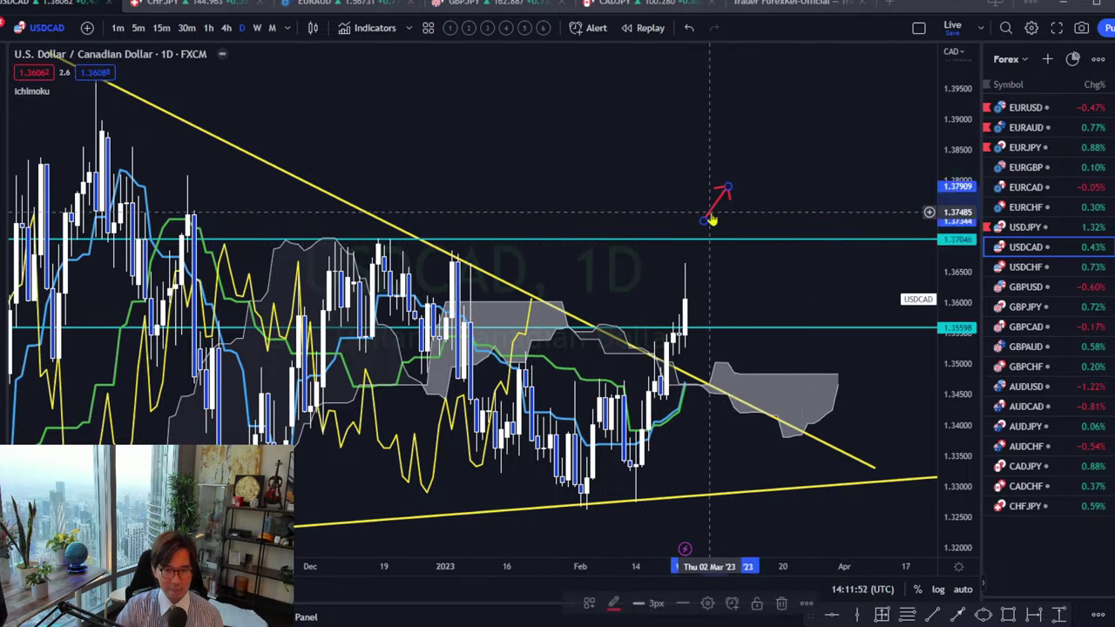
pyautogui.click(704, 231)
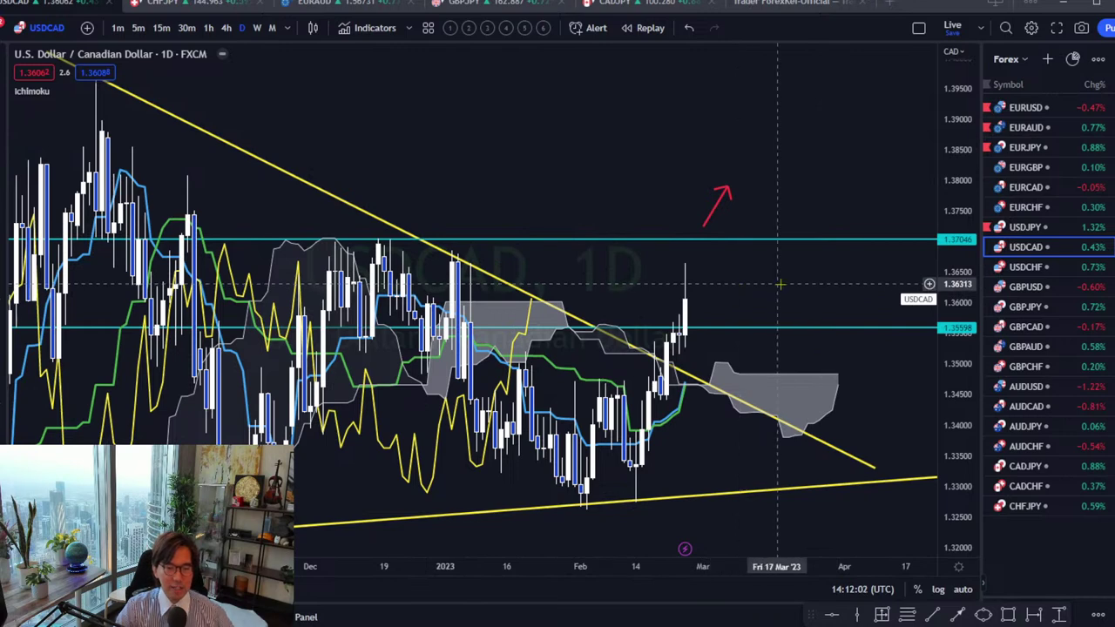
# - Open the USDCHF chart and pan its price range upward
pyautogui.click(1022, 272)
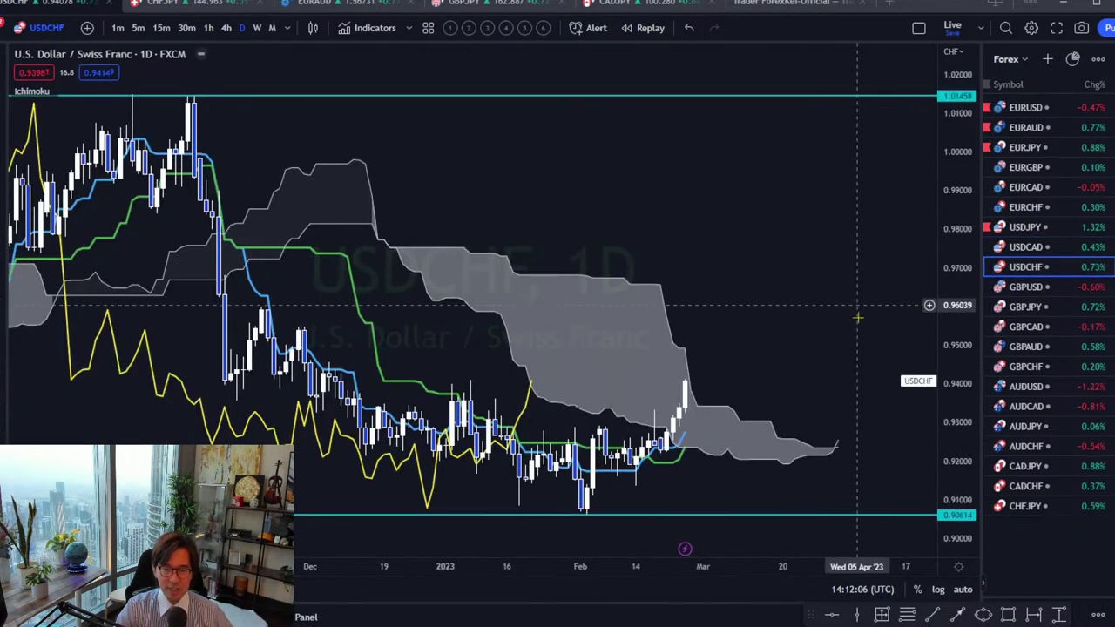
pyautogui.moveTo(952, 414); pyautogui.dragTo(951, 383)
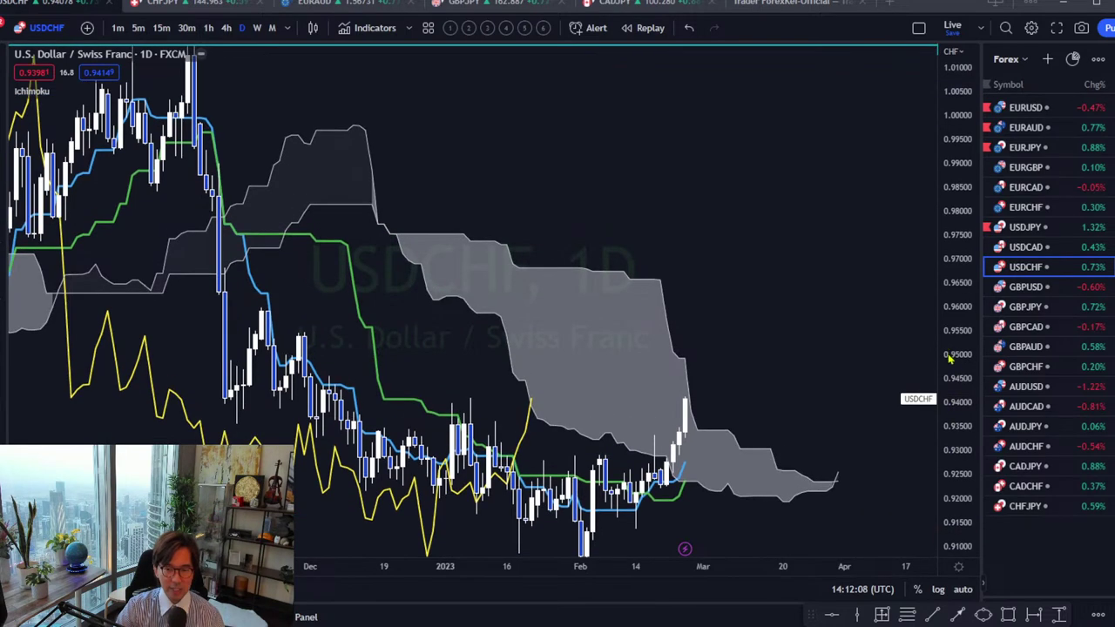
pyautogui.moveTo(755, 311); pyautogui.dragTo(762, 245)
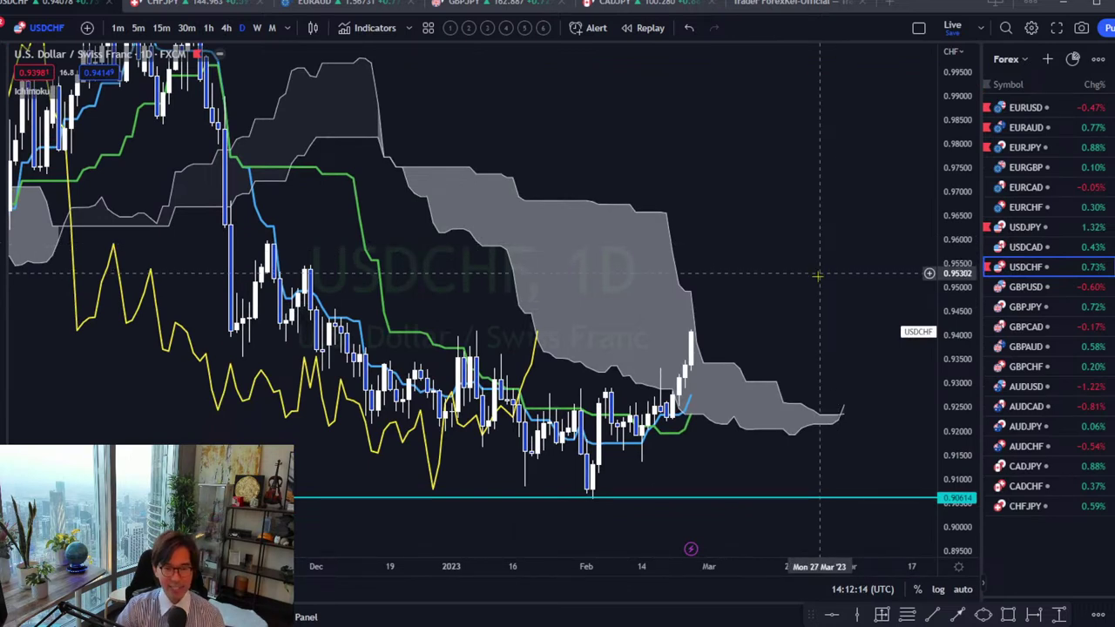
# - Add a cyan horizontal level at 0.94095, then spread the candles along the time axis
pyautogui.click(832, 614)
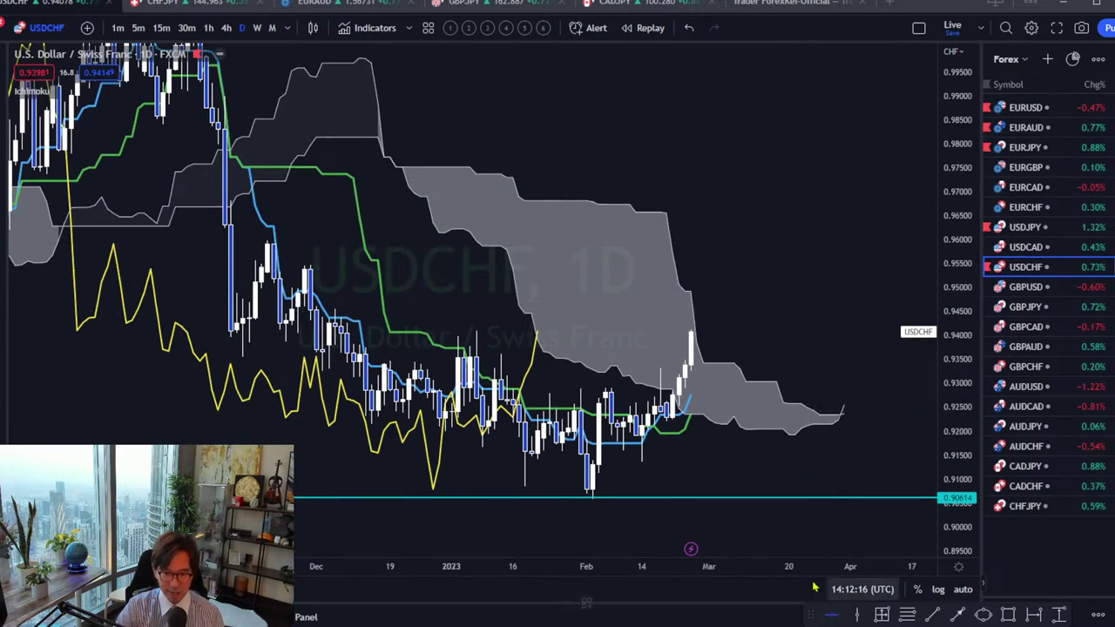
pyautogui.click(501, 337)
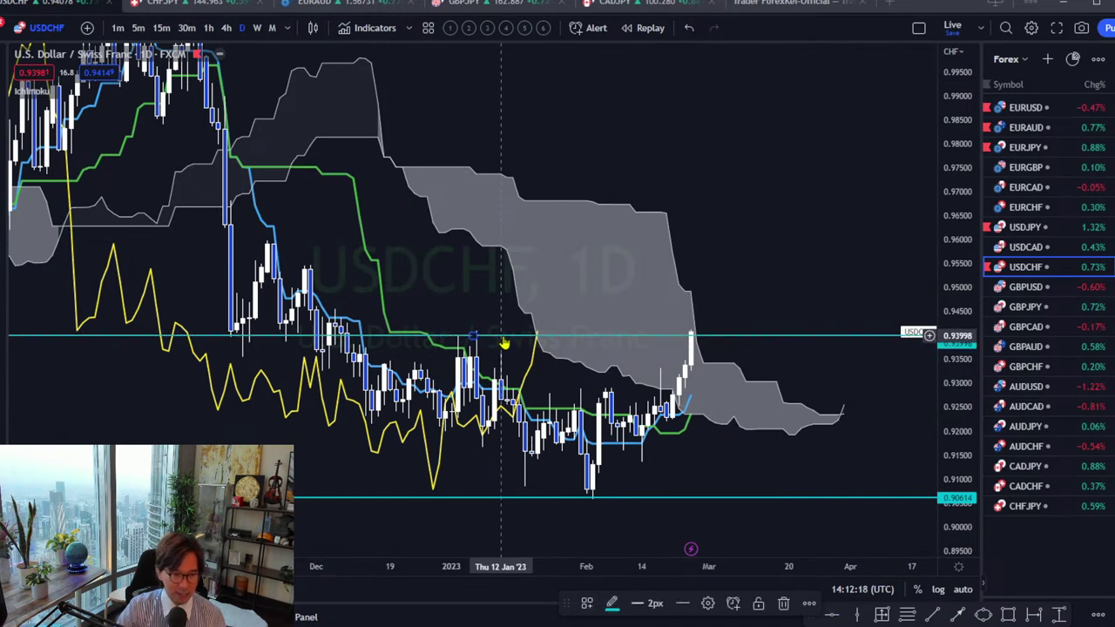
pyautogui.moveTo(503, 340); pyautogui.dragTo(492, 332)
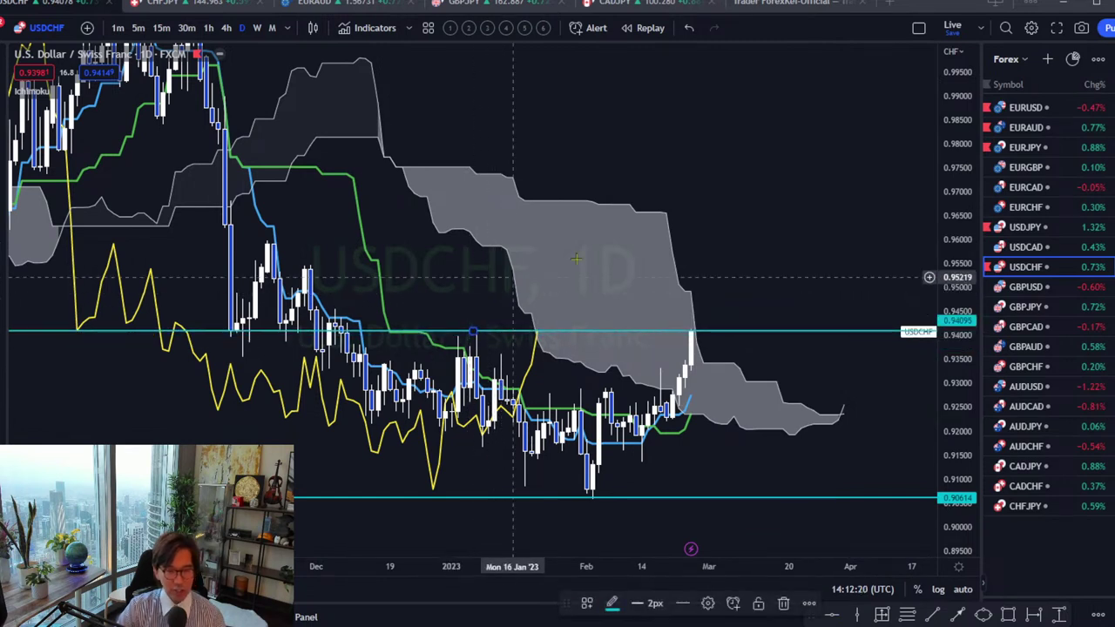
pyautogui.click(807, 227)
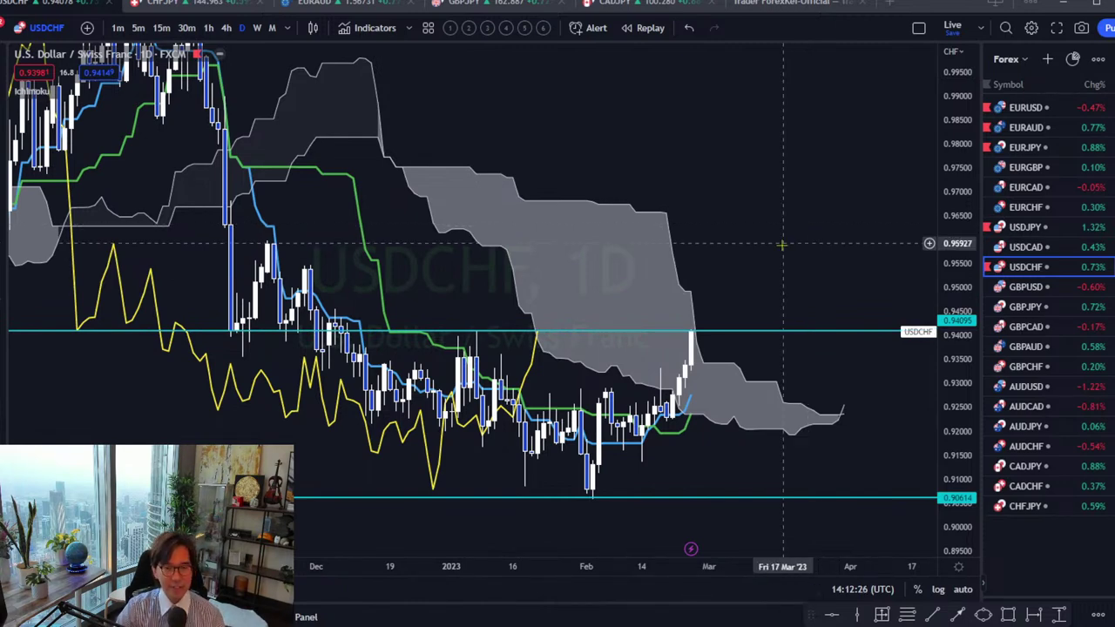
pyautogui.moveTo(770, 244); pyautogui.dragTo(794, 239)
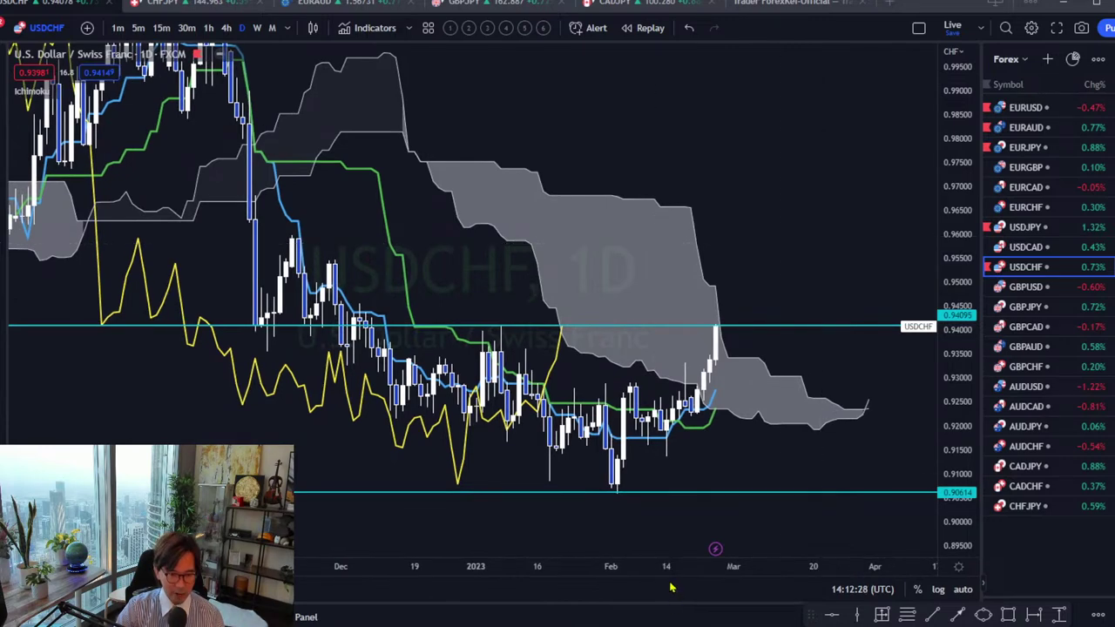
pyautogui.moveTo(633, 570); pyautogui.dragTo(679, 568)
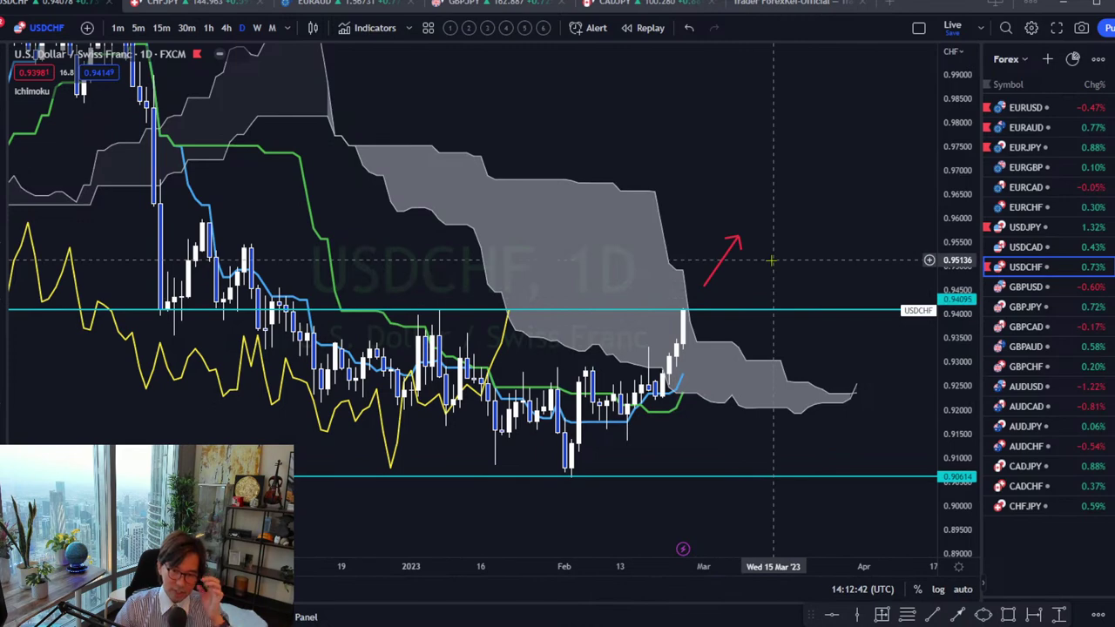
# - Open GBPUSD, draw a red arrow down toward the 1.14027 level, and switch to weekly
pyautogui.click(1024, 287)
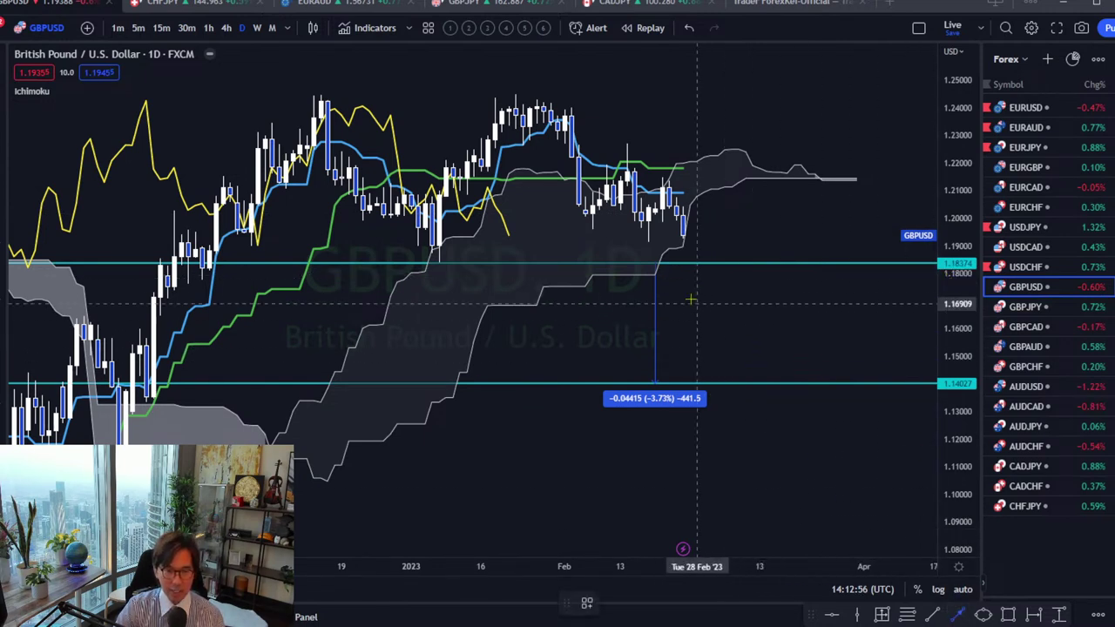
pyautogui.moveTo(702, 284); pyautogui.dragTo(732, 369)
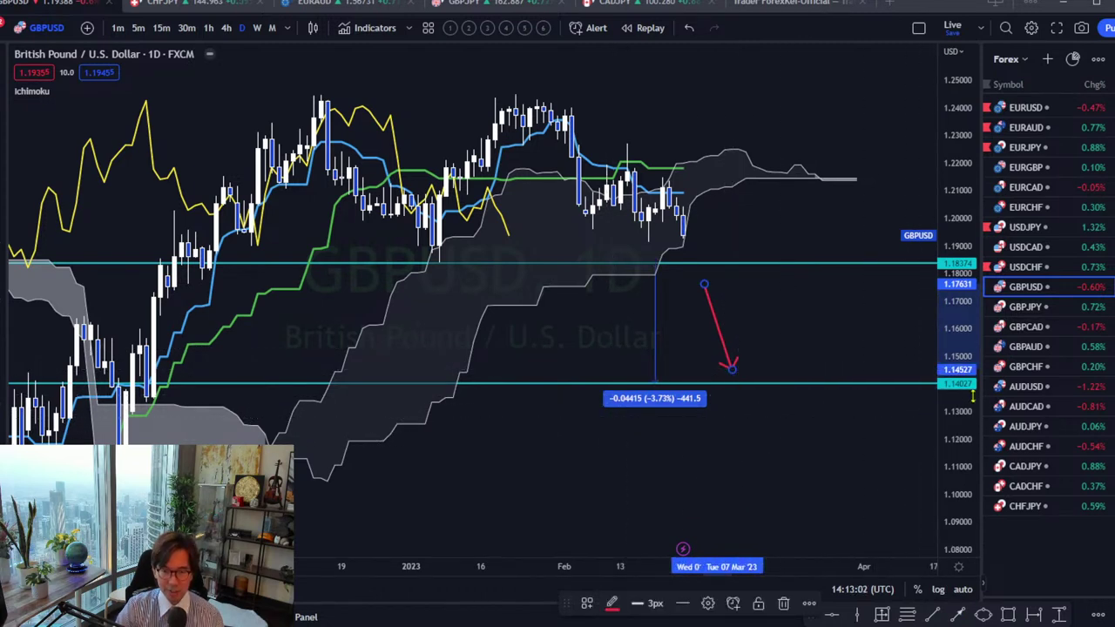
pyautogui.click(829, 395)
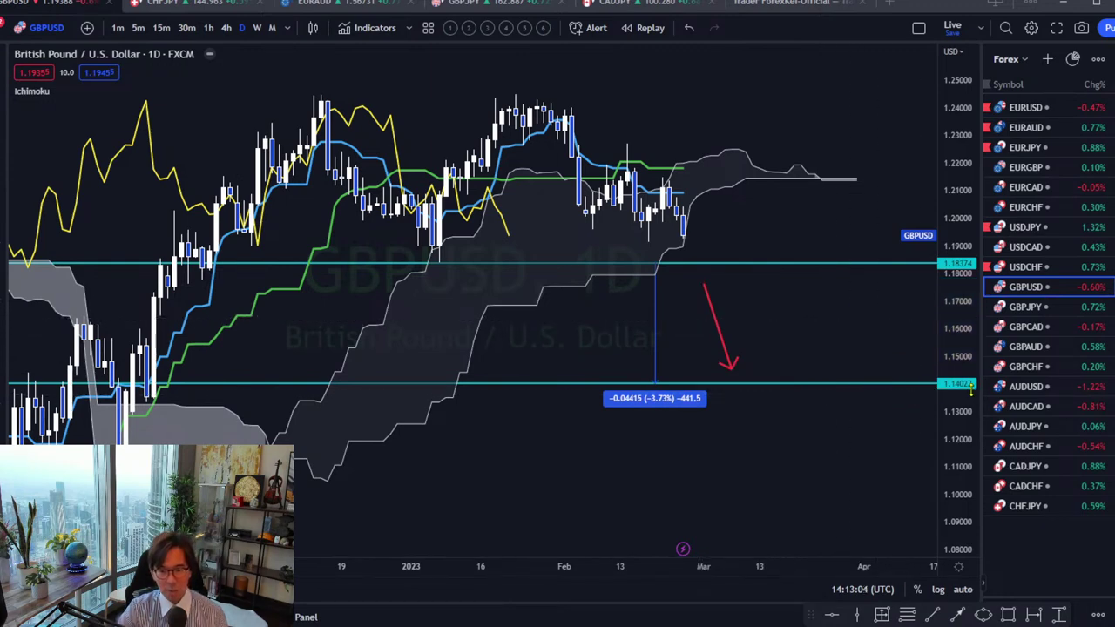
pyautogui.moveTo(877, 387); pyautogui.dragTo(892, 382)
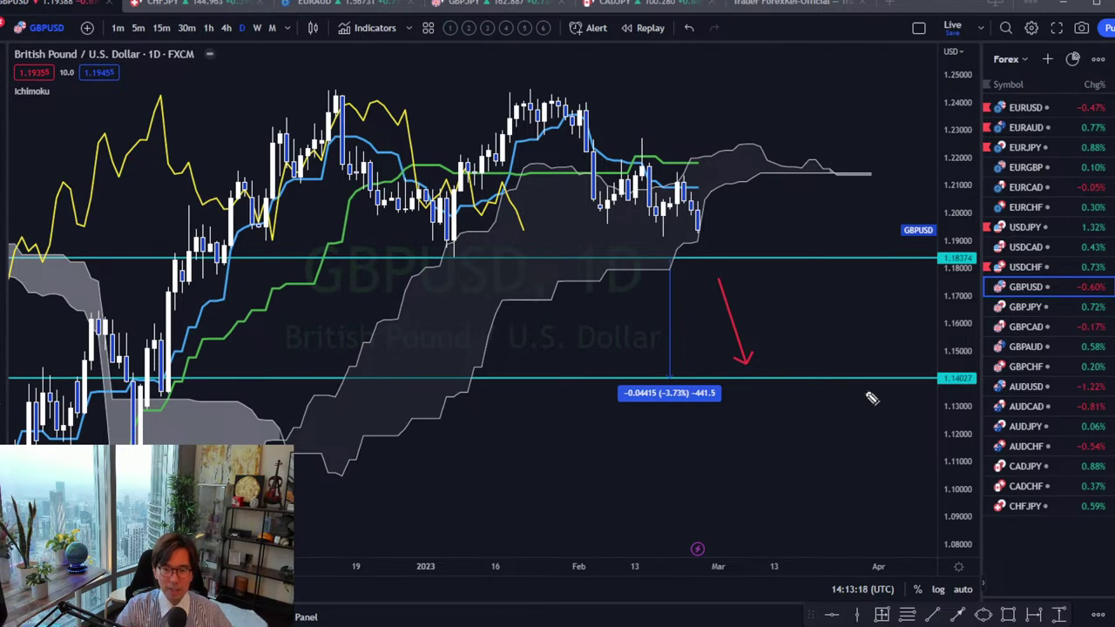
pyautogui.moveTo(936, 392); pyautogui.dragTo(976, 392)
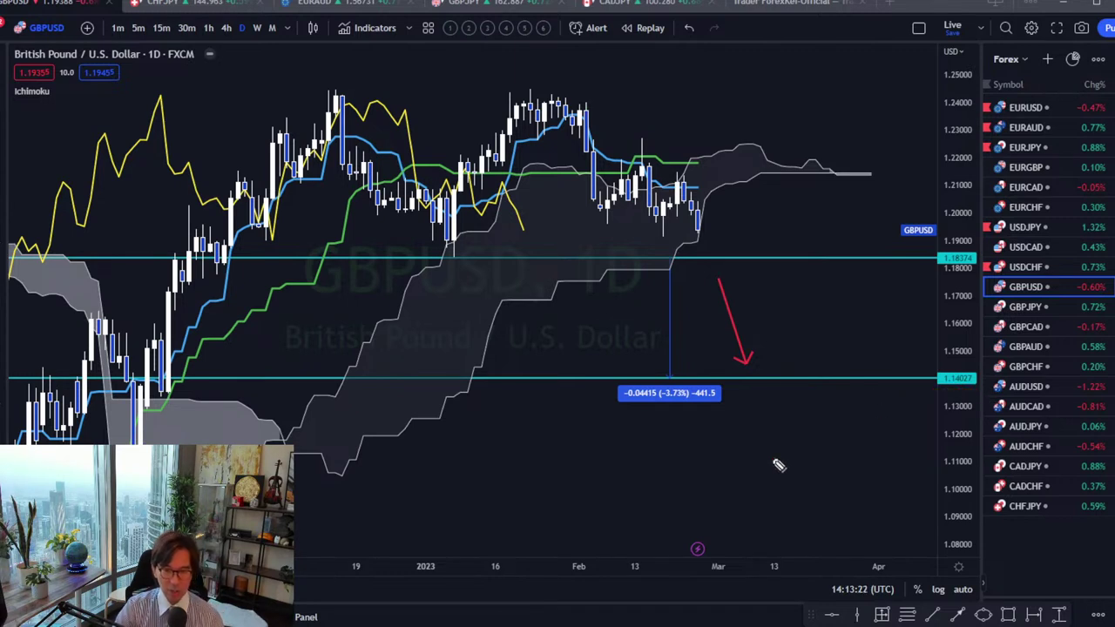
pyautogui.click(256, 27)
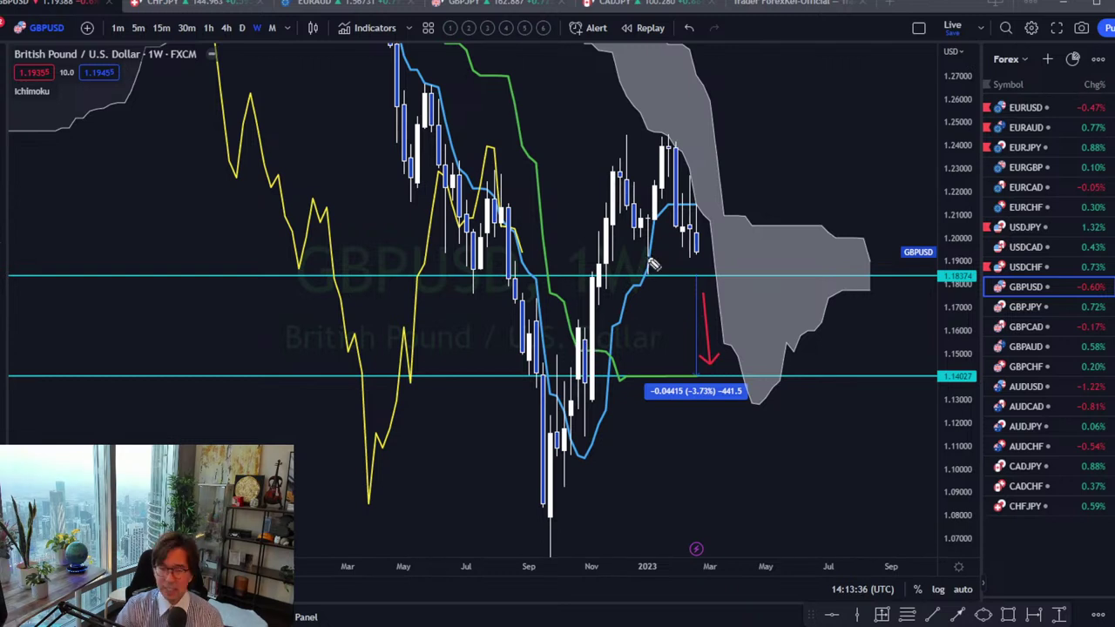
# - Sketch a red bracket and double-top outline on the weekly GBPUSD chart, then return to daily
pyautogui.moveTo(629, 379); pyautogui.dragTo(722, 382)
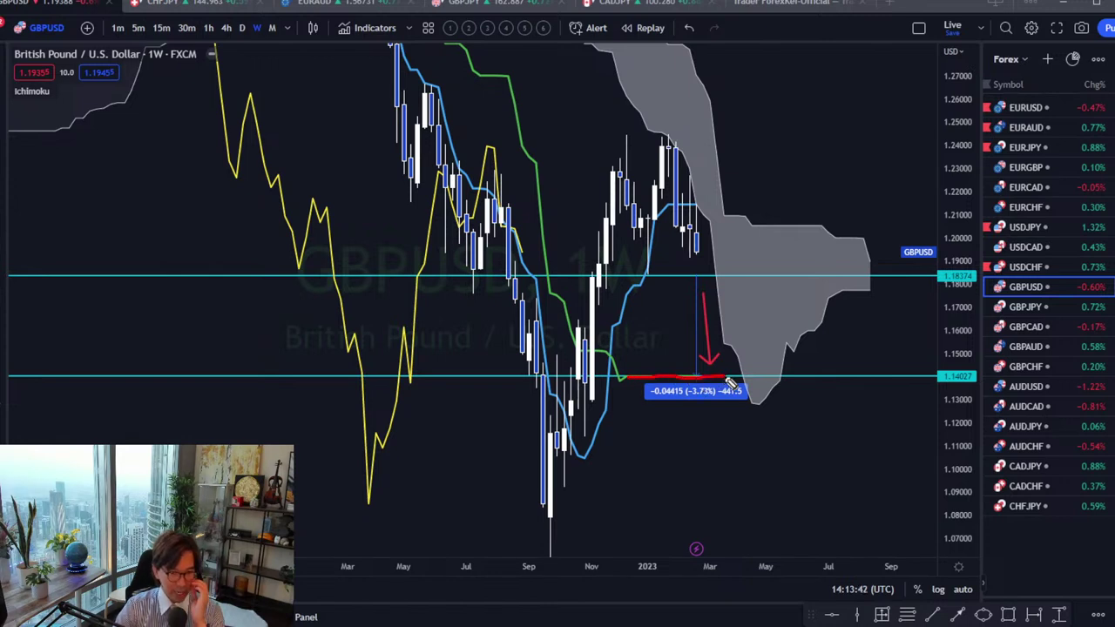
pyautogui.moveTo(698, 253)
pyautogui.mouseDown()
pyautogui.moveTo(712, 393)
pyautogui.moveTo(721, 352)
pyautogui.moveTo(723, 373)
pyautogui.mouseUp()
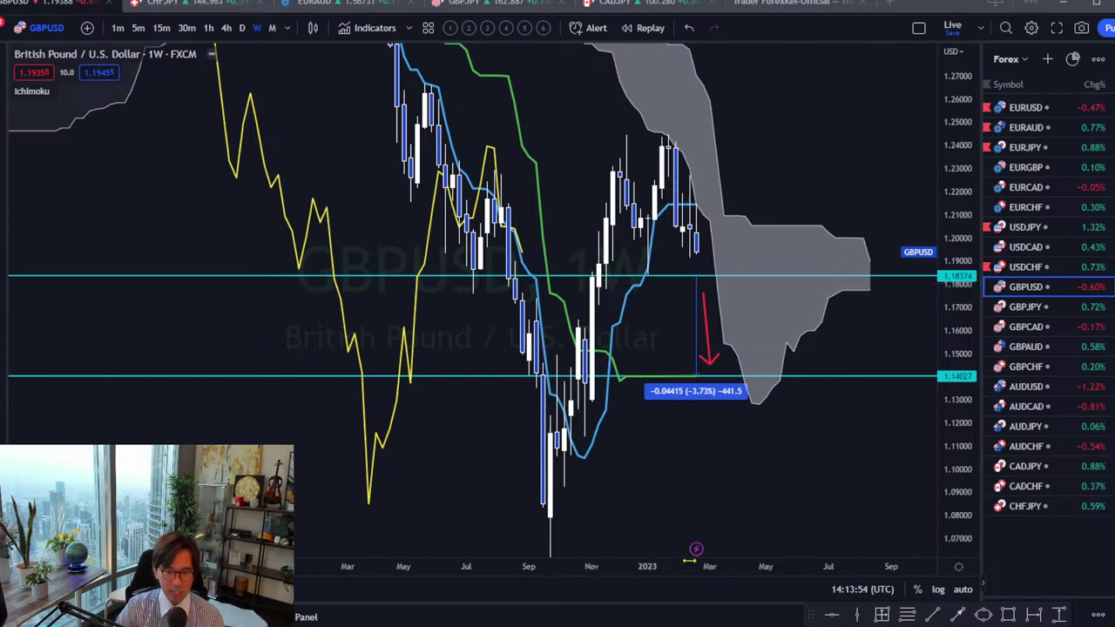
pyautogui.moveTo(690, 565); pyautogui.dragTo(610, 565)
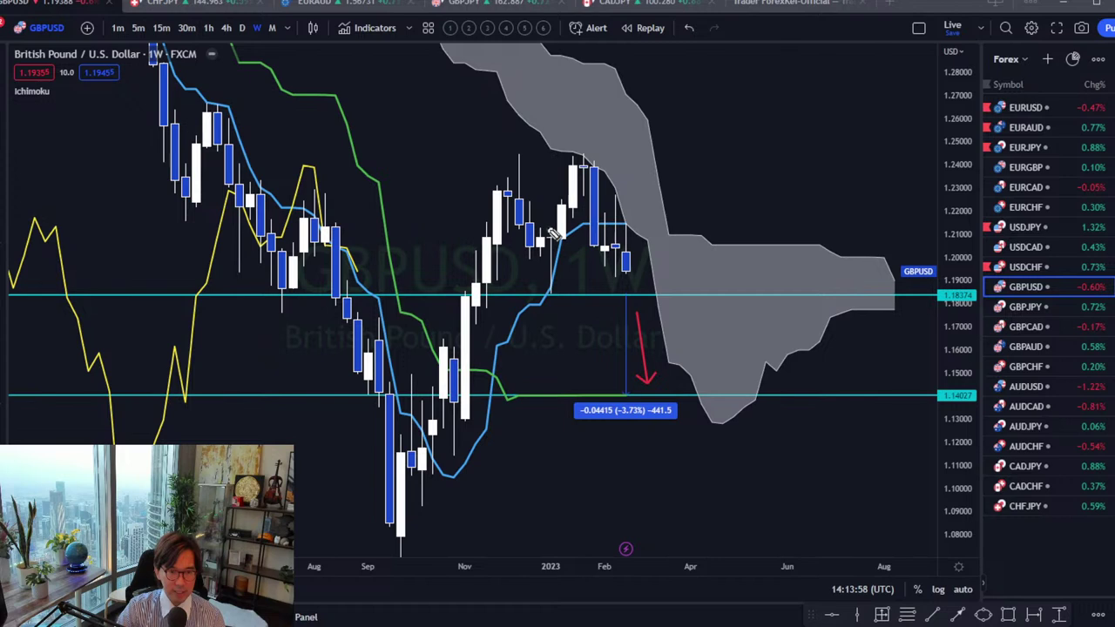
pyautogui.moveTo(548, 228)
pyautogui.mouseDown()
pyautogui.moveTo(562, 230)
pyautogui.moveTo(567, 299)
pyautogui.moveTo(542, 306)
pyautogui.moveTo(535, 255)
pyautogui.moveTo(549, 237)
pyautogui.mouseUp()
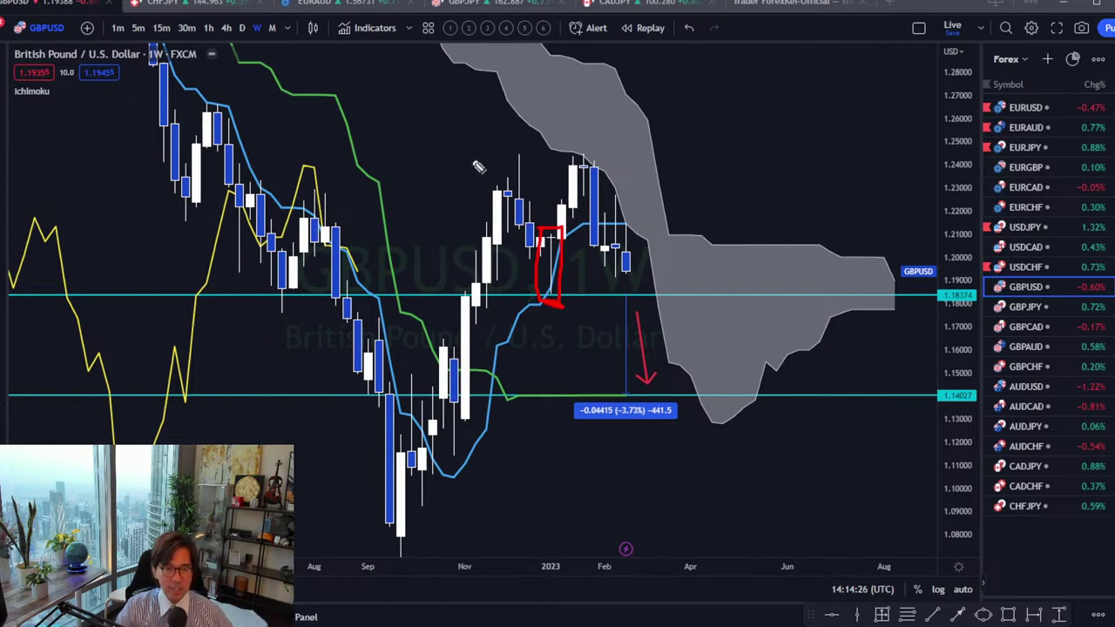
pyautogui.moveTo(453, 187)
pyautogui.mouseDown()
pyautogui.moveTo(501, 138)
pyautogui.moveTo(551, 176)
pyautogui.moveTo(624, 179)
pyautogui.moveTo(624, 190)
pyautogui.mouseUp()
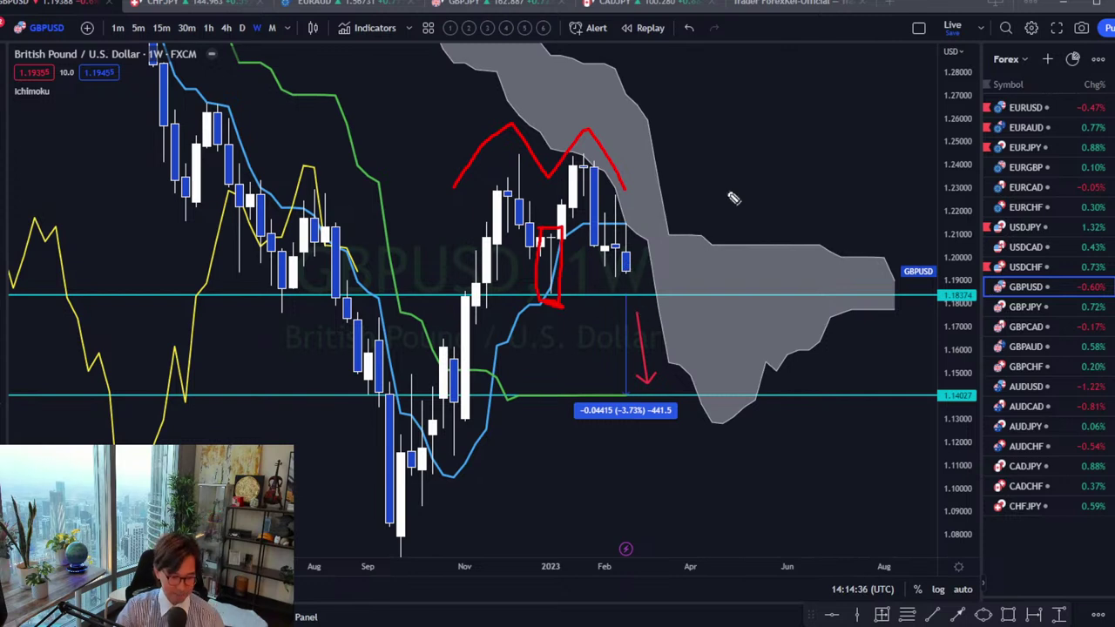
pyautogui.press('d')
pyautogui.press('Return')
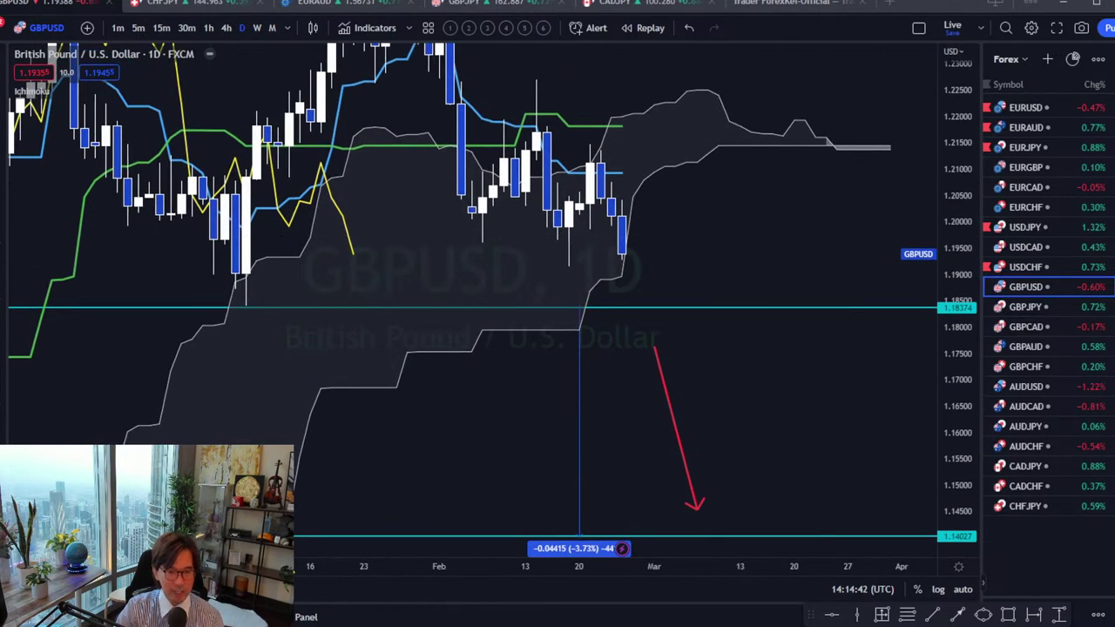
# - Give GBPUSD a blue watchlist flag and open the GBPJPY chart
pyautogui.scroll(-3, 784, 349)
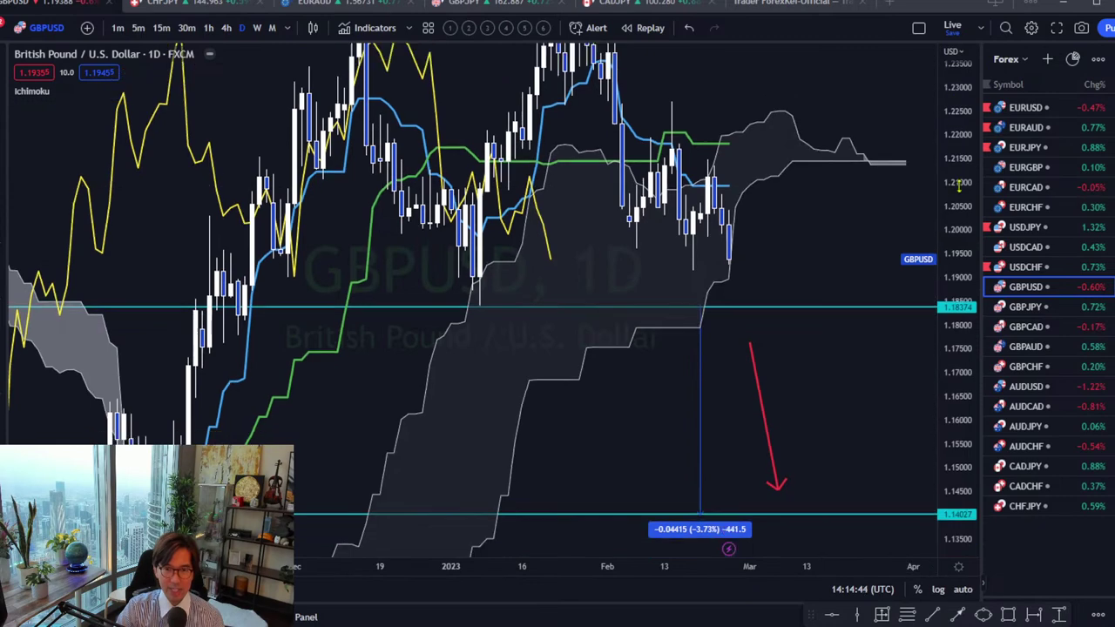
pyautogui.click(988, 290)
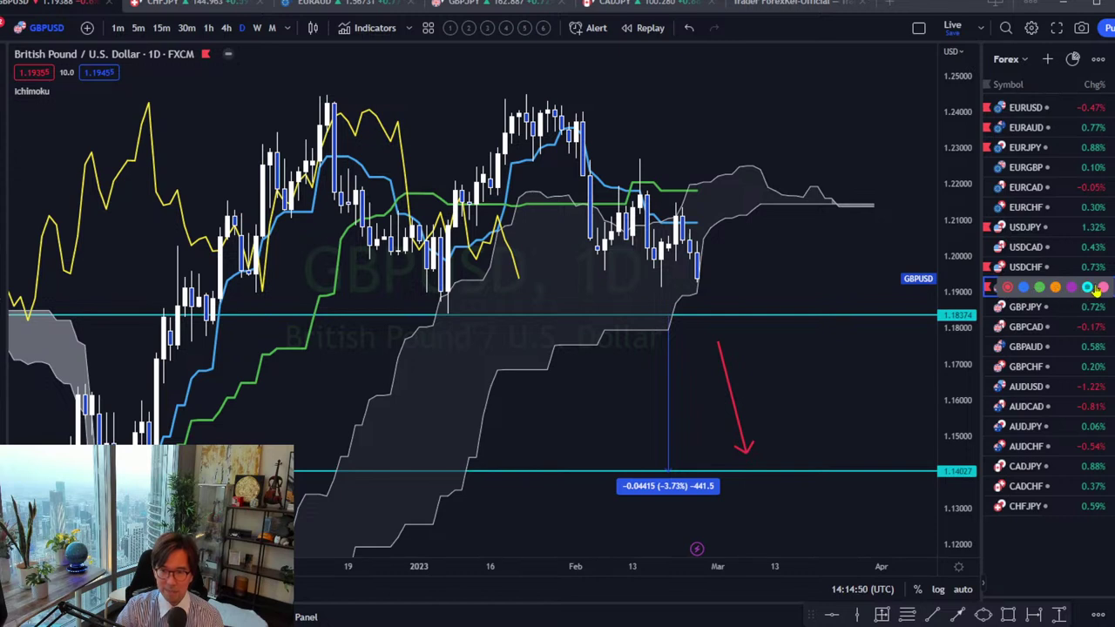
pyautogui.click(1026, 288)
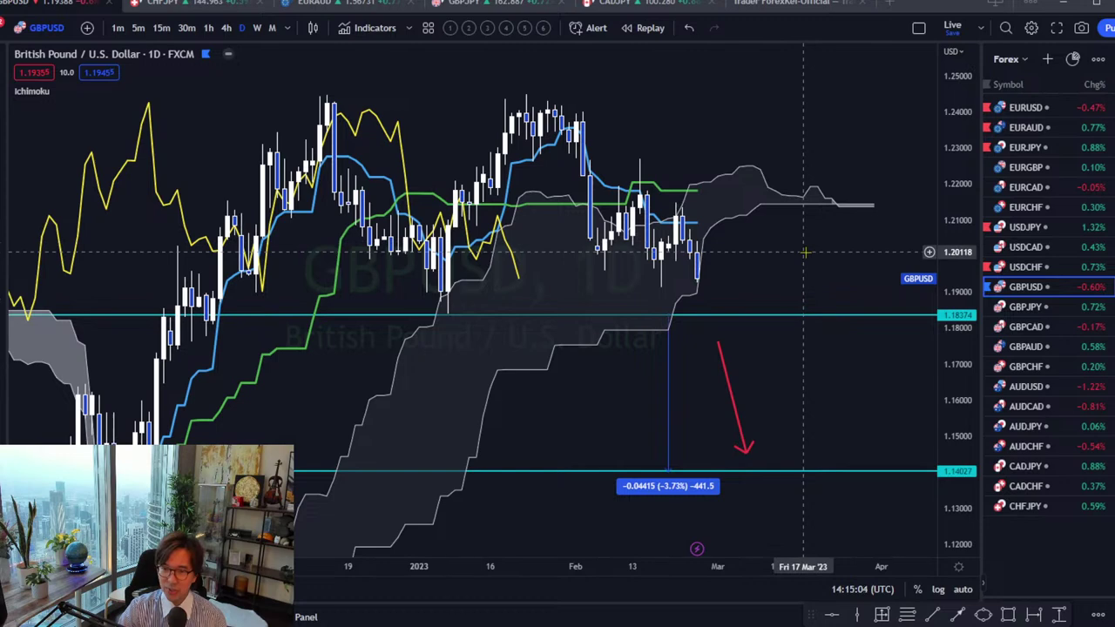
pyautogui.moveTo(805, 253); pyautogui.dragTo(789, 268)
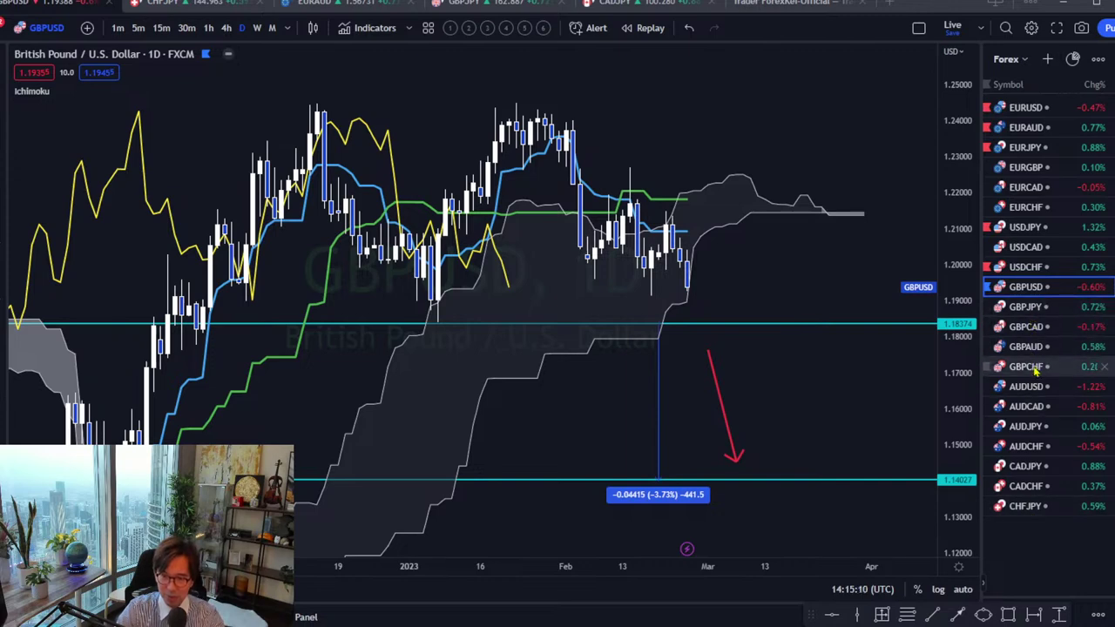
pyautogui.click(1028, 314)
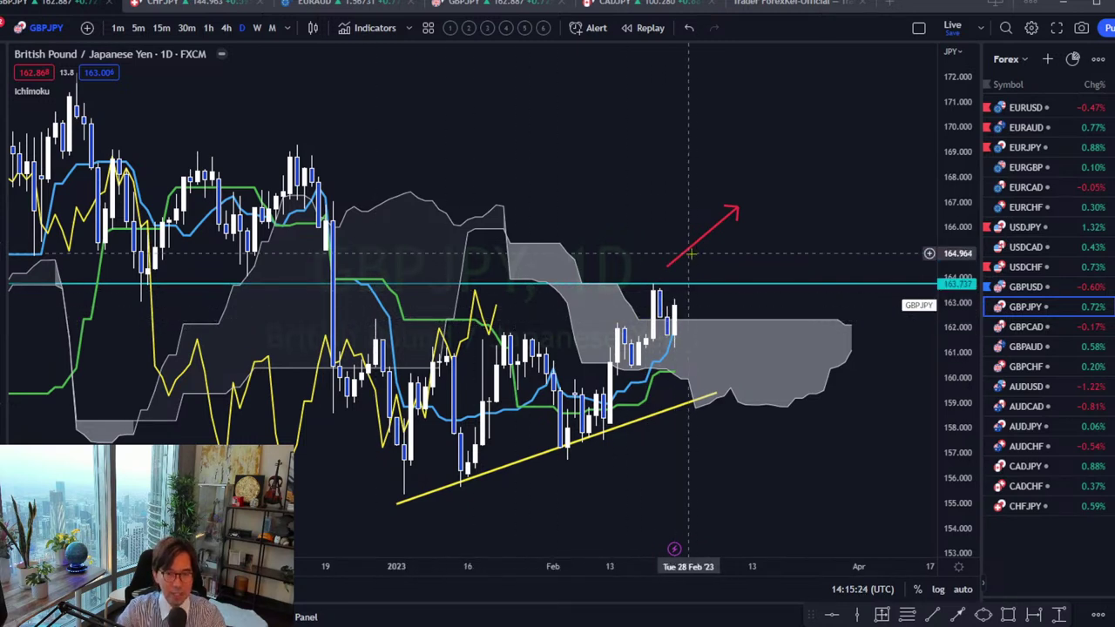
# - Move the red up arrow slightly right and shorten it
pyautogui.moveTo(688, 251); pyautogui.dragTo(717, 251)
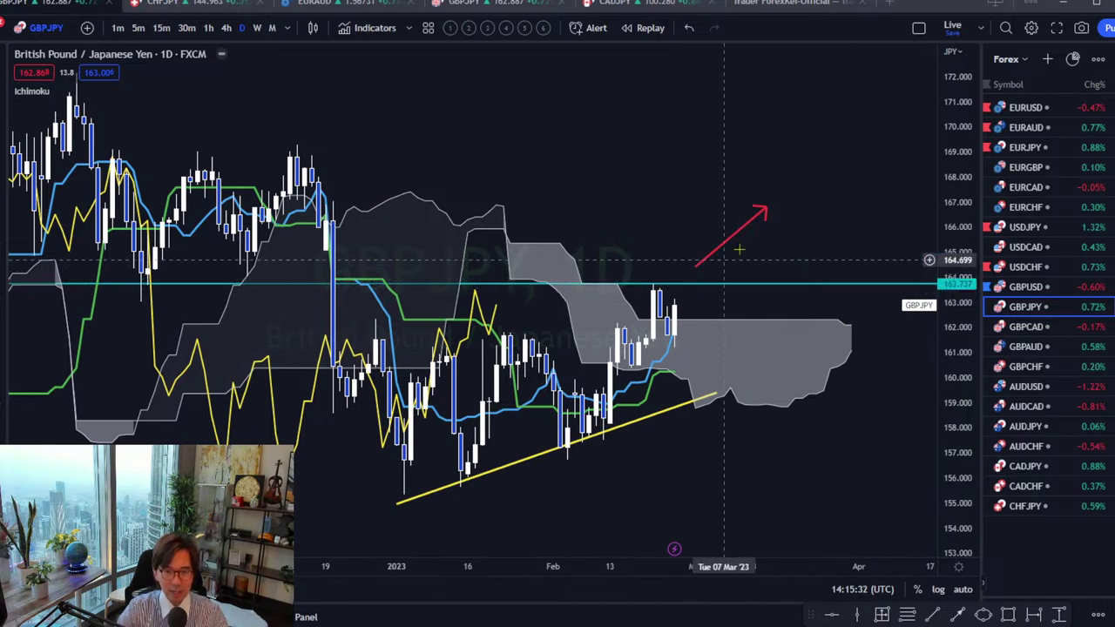
pyautogui.click(761, 215)
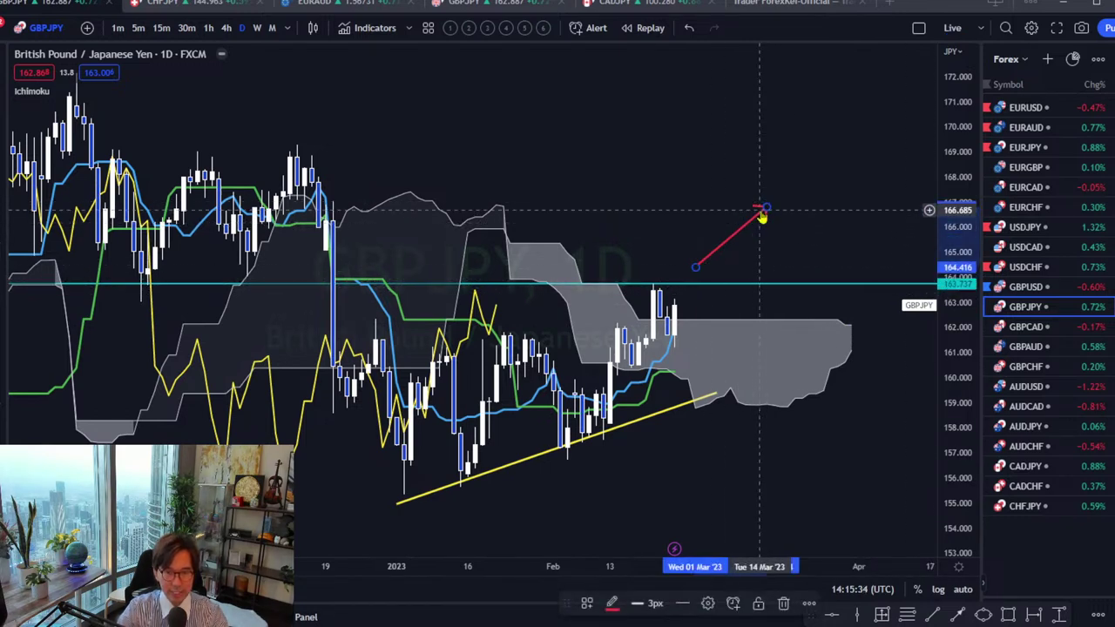
pyautogui.moveTo(761, 210)
pyautogui.mouseDown()
pyautogui.moveTo(728, 209)
pyautogui.moveTo(723, 230)
pyautogui.moveTo(773, 237)
pyautogui.moveTo(719, 233)
pyautogui.mouseUp()
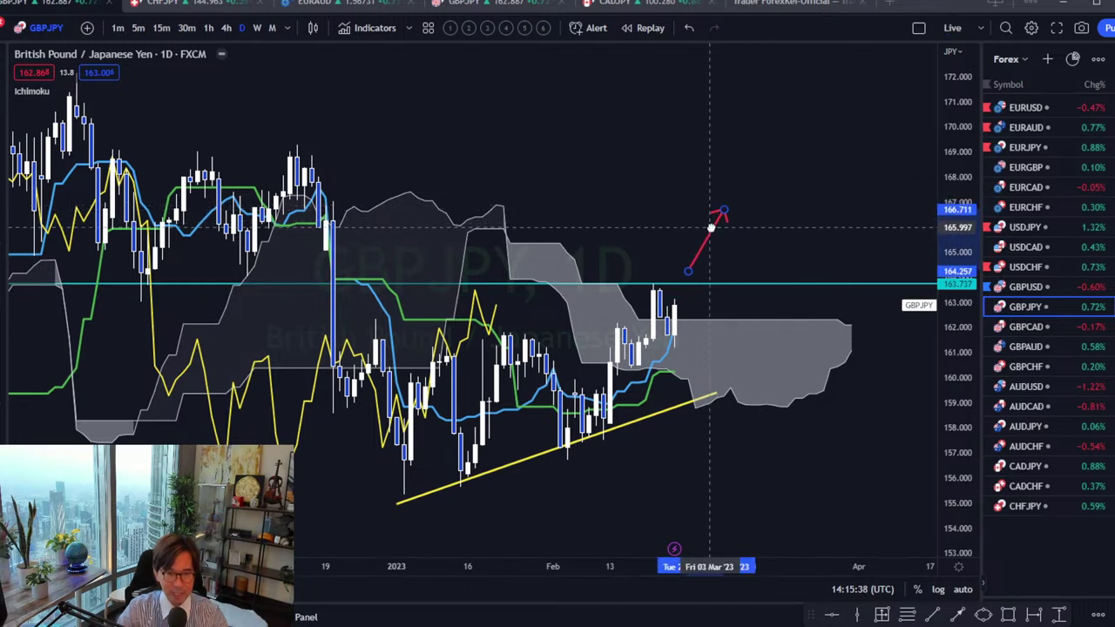
pyautogui.click(940, 556)
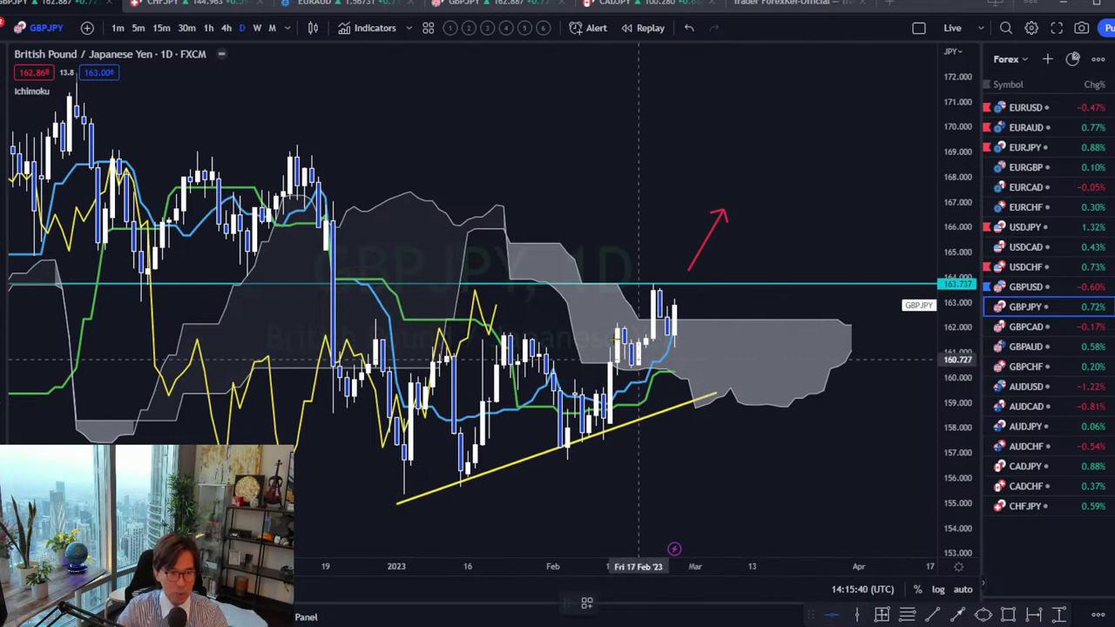
# - Add a horizontal level at 169.306 and give GBPJPY a red watchlist flag
pyautogui.click(473, 144)
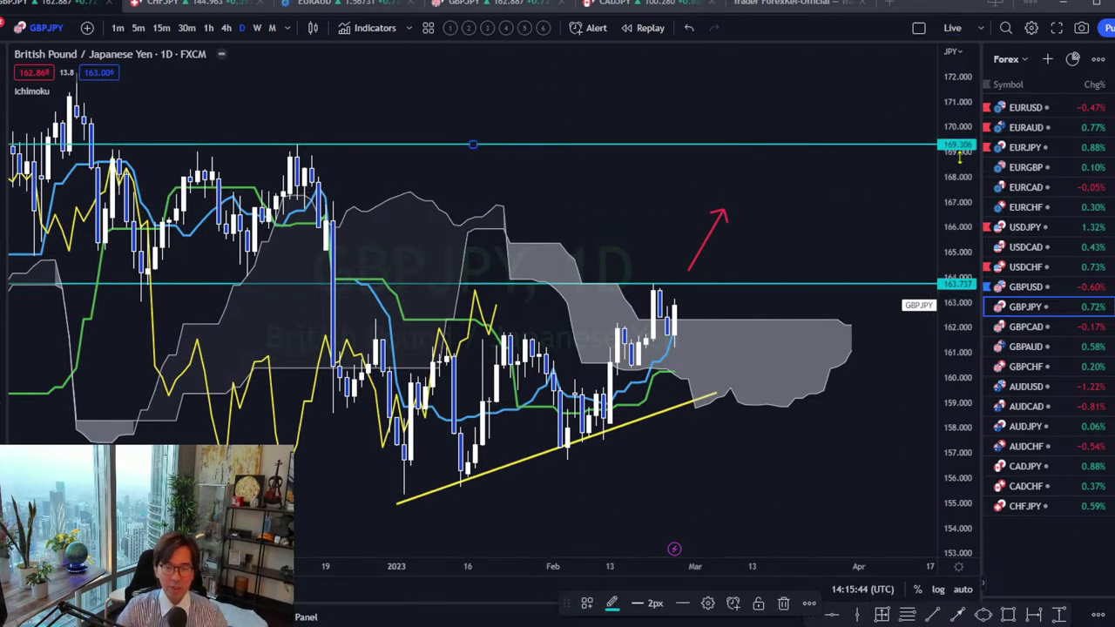
pyautogui.click(750, 246)
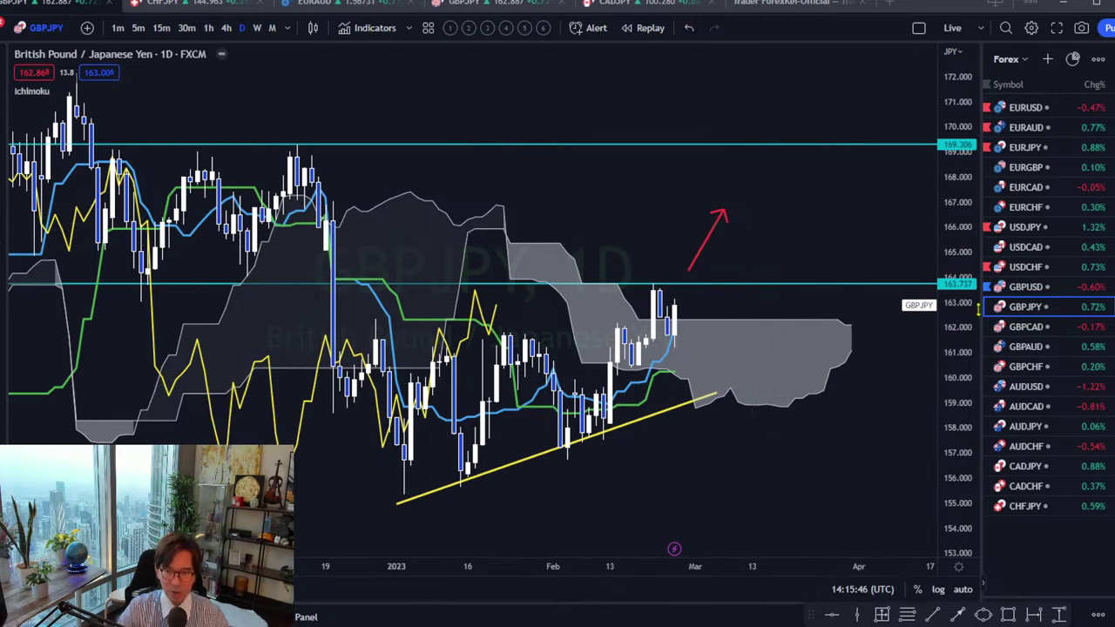
pyautogui.click(991, 301)
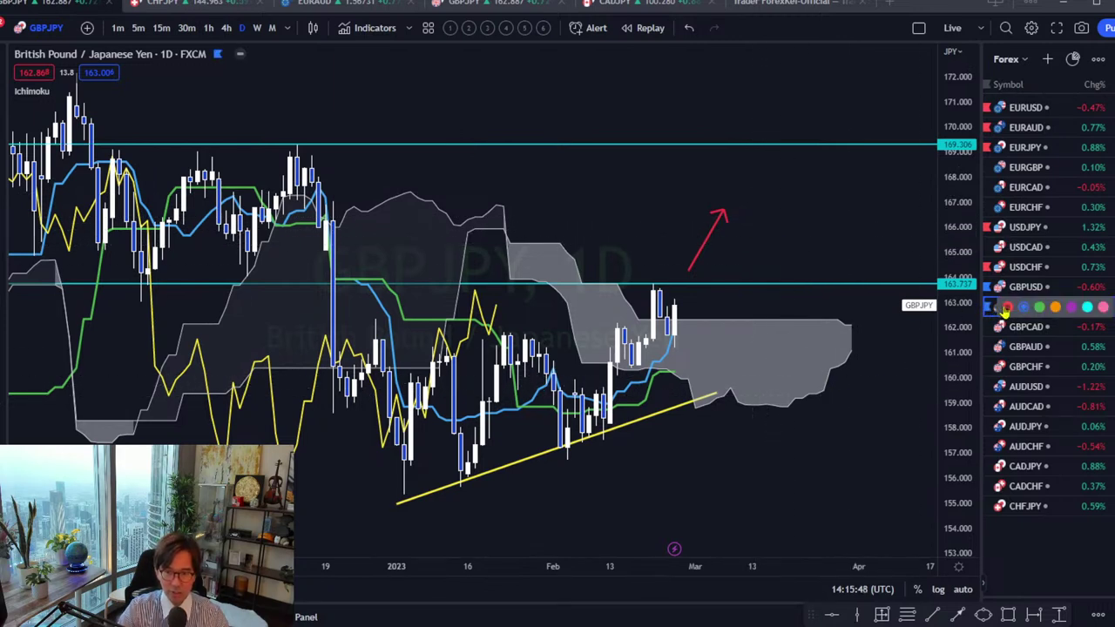
pyautogui.click(1007, 309)
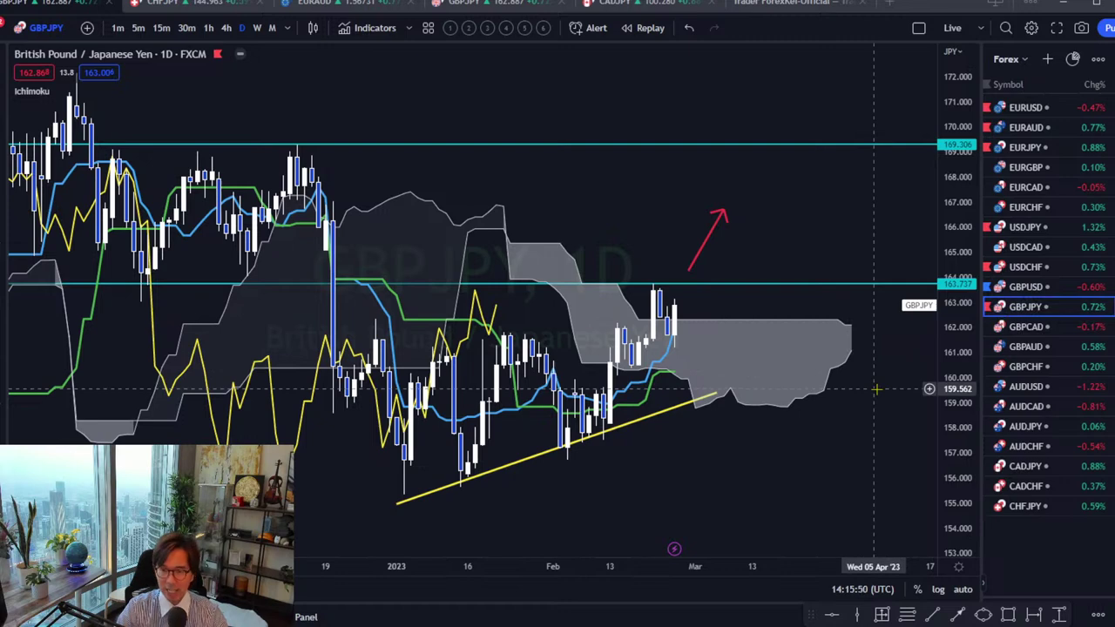
# - Switch to GBPCAD and sketch freehand paths through the cloud and recent candles
pyautogui.press('Down')
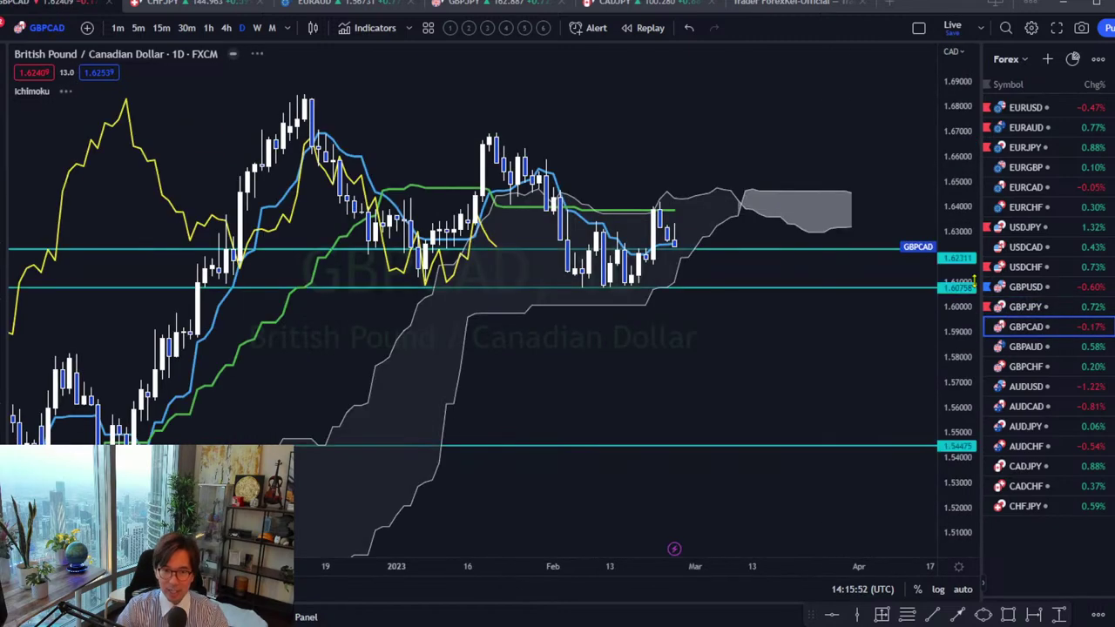
pyautogui.moveTo(749, 398); pyautogui.dragTo(698, 429)
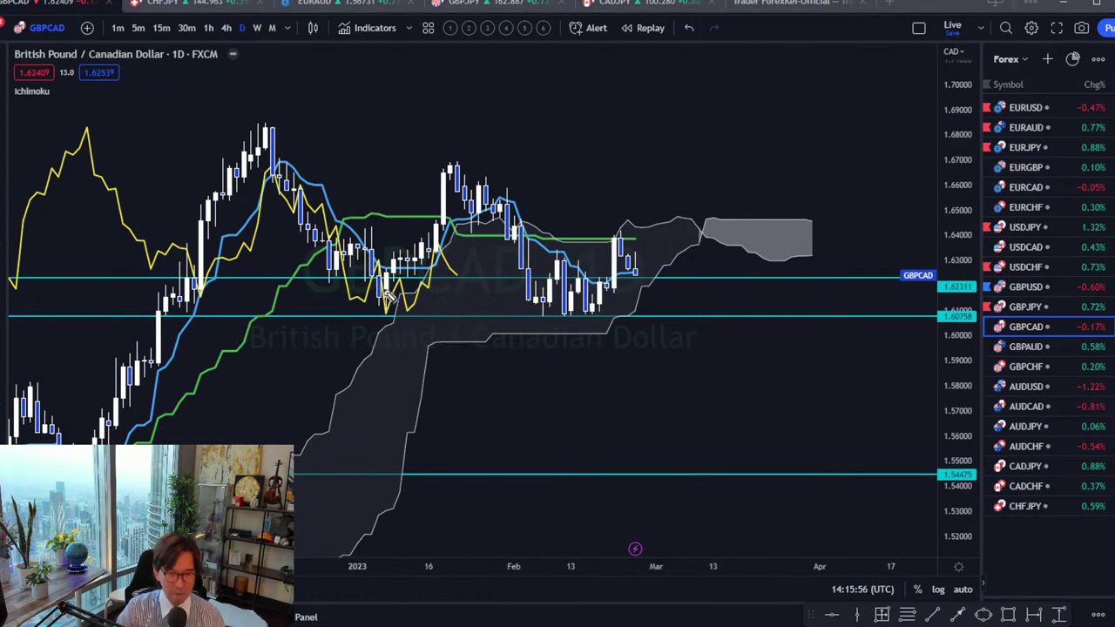
pyautogui.moveTo(772, 241); pyautogui.dragTo(823, 244)
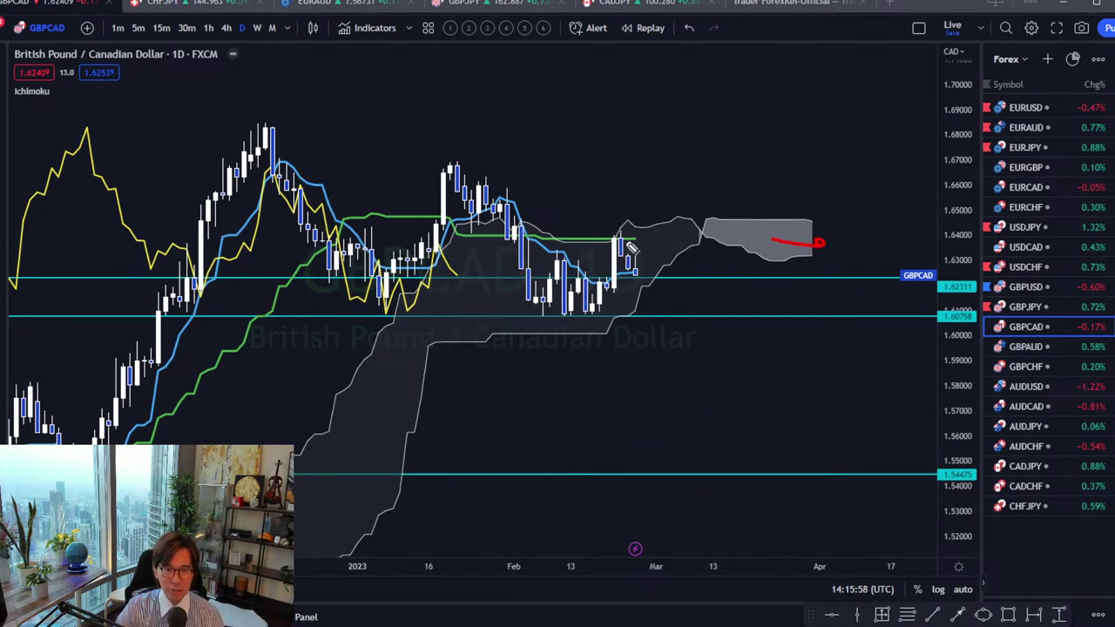
pyautogui.moveTo(585, 232); pyautogui.dragTo(664, 227)
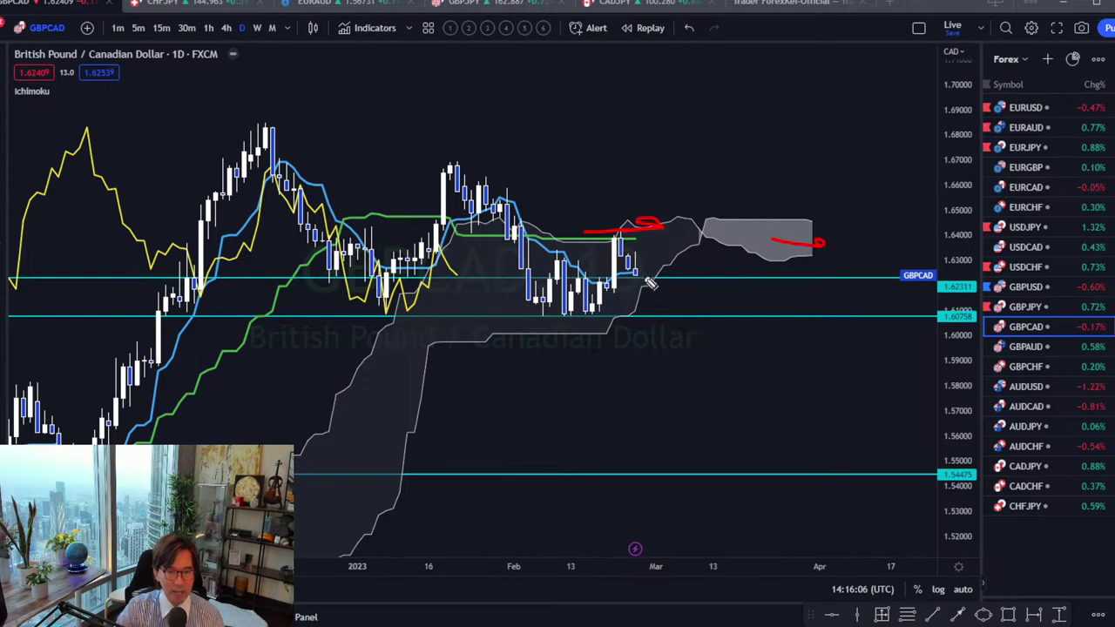
pyautogui.moveTo(644, 276)
pyautogui.mouseDown()
pyautogui.moveTo(674, 250)
pyautogui.moveTo(702, 268)
pyautogui.moveTo(727, 254)
pyautogui.mouseUp()
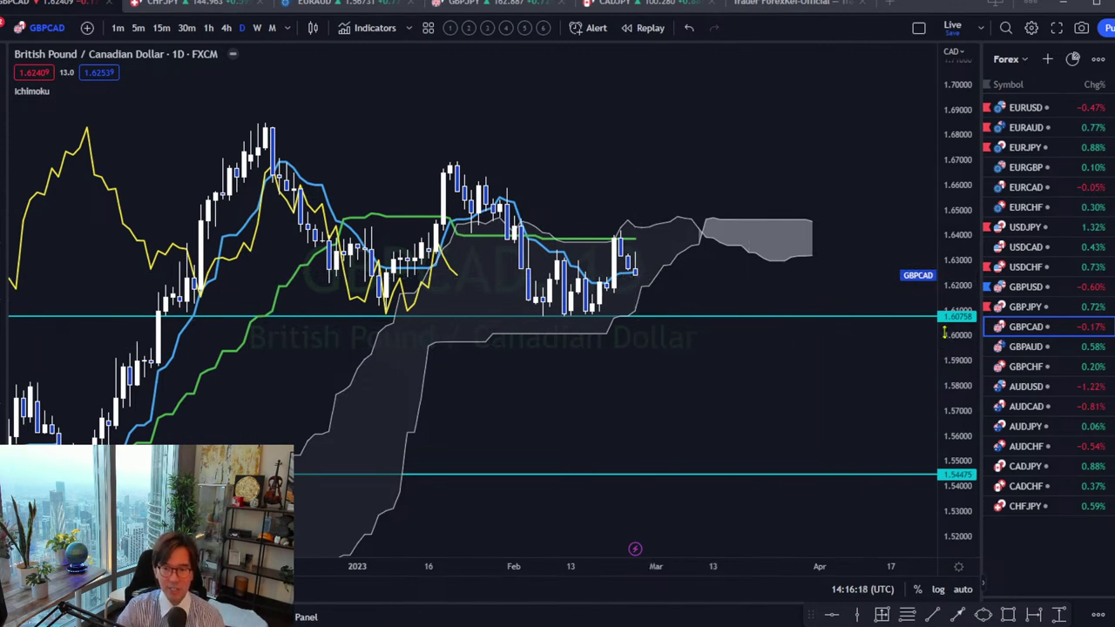
# - Draw a red arrow pointing down below the cloud, then switch to GBPAUD
pyautogui.moveTo(714, 361); pyautogui.dragTo(703, 340)
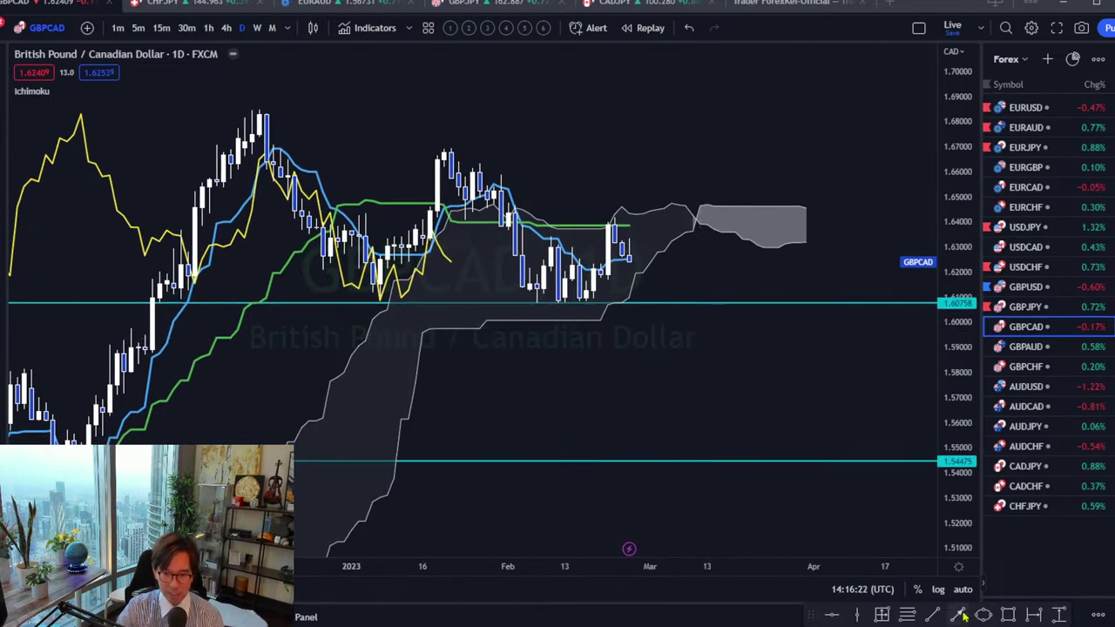
pyautogui.click(650, 323)
pyautogui.click(678, 366)
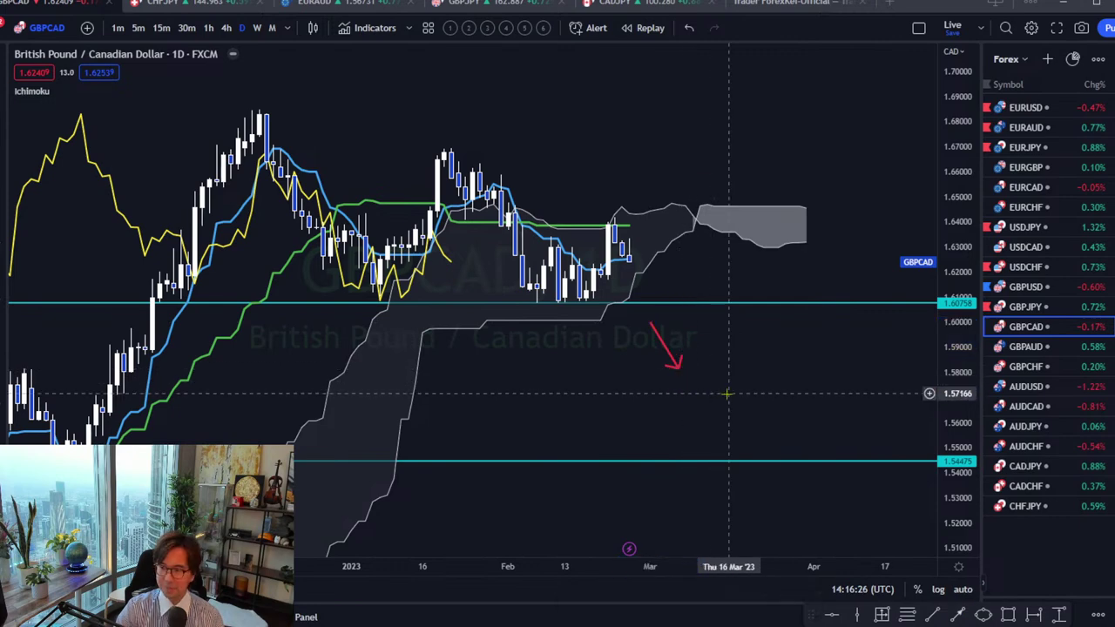
pyautogui.click(1037, 348)
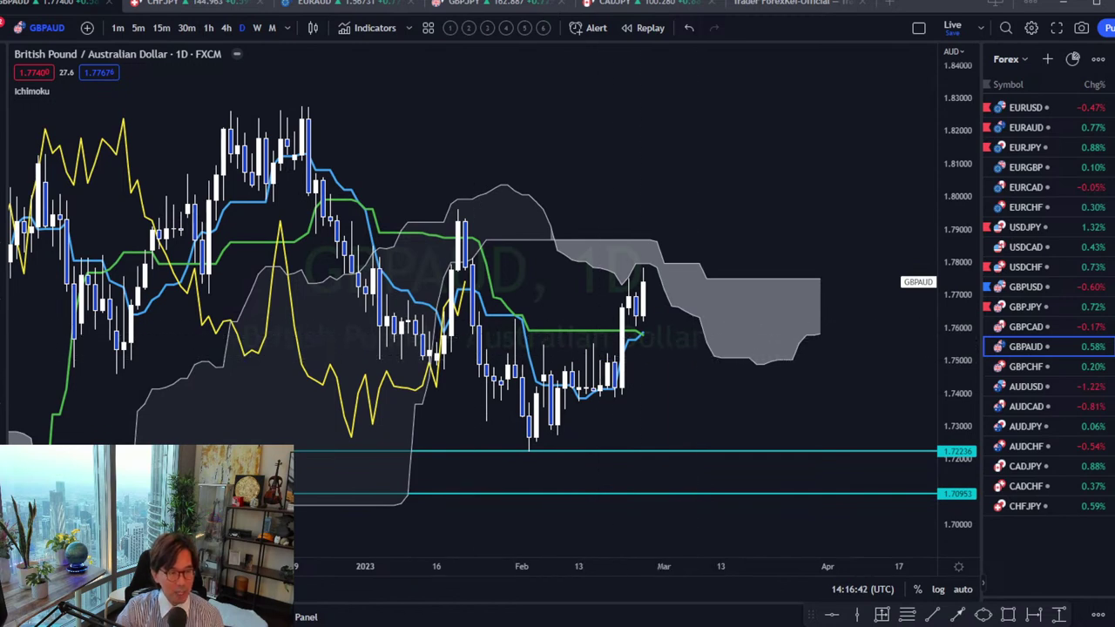
# - Sketch rise, decline, peak-level and drop-through-cloud scenarios on GBPAUD, then clear them
pyautogui.moveTo(642, 298)
pyautogui.mouseDown()
pyautogui.moveTo(671, 245)
pyautogui.moveTo(690, 260)
pyautogui.mouseUp()
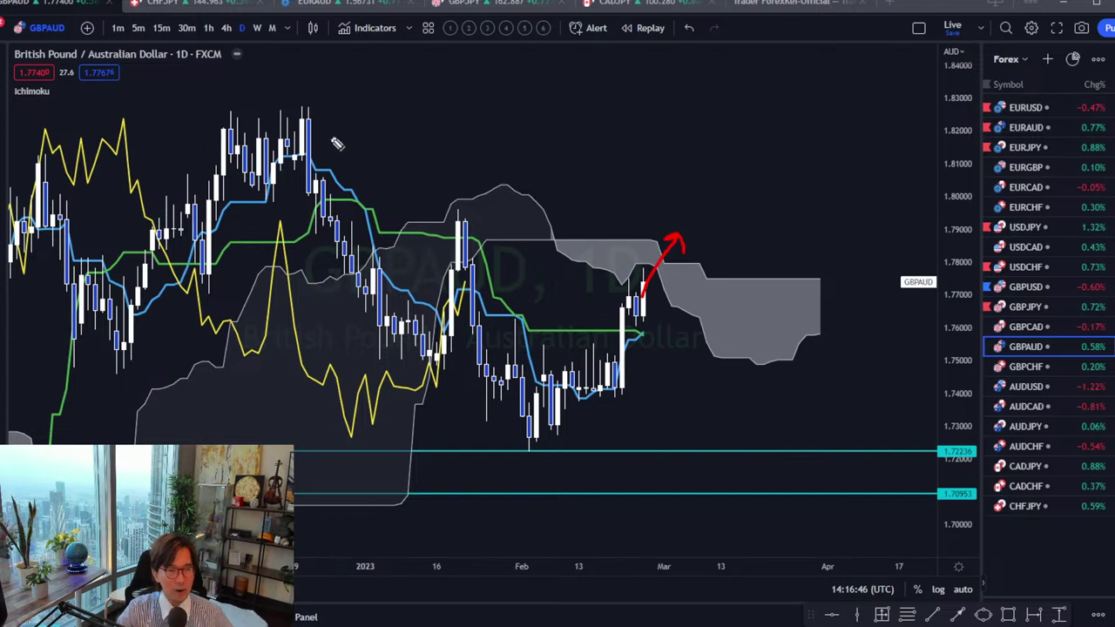
pyautogui.moveTo(285, 102)
pyautogui.mouseDown()
pyautogui.moveTo(399, 346)
pyautogui.moveTo(450, 223)
pyautogui.moveTo(536, 435)
pyautogui.moveTo(674, 255)
pyautogui.mouseUp()
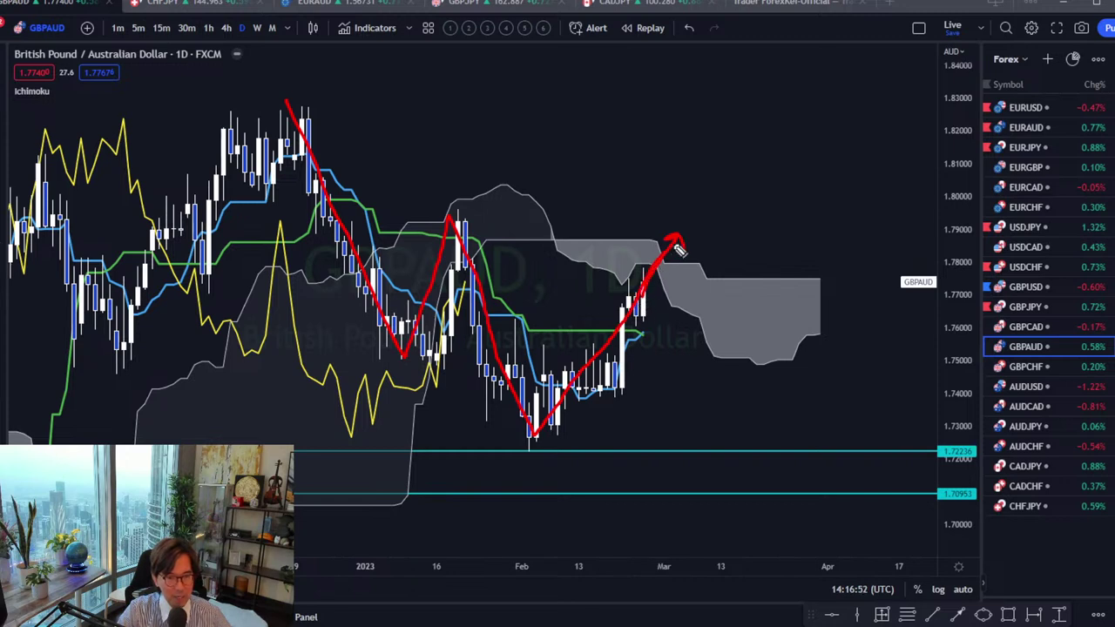
pyautogui.moveTo(450, 216)
pyautogui.mouseDown()
pyautogui.moveTo(713, 224)
pyautogui.moveTo(705, 283)
pyautogui.moveTo(787, 440)
pyautogui.moveTo(838, 503)
pyautogui.moveTo(797, 501)
pyautogui.mouseUp()
pyautogui.moveTo(696, 259); pyautogui.dragTo(841, 310)
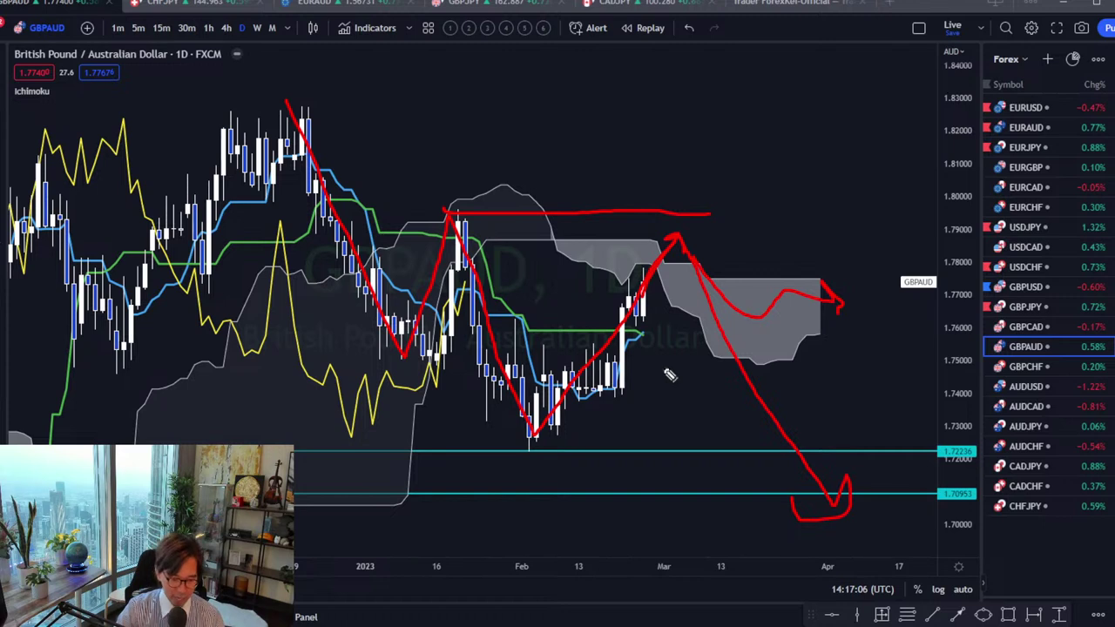
pyautogui.press('Escape')
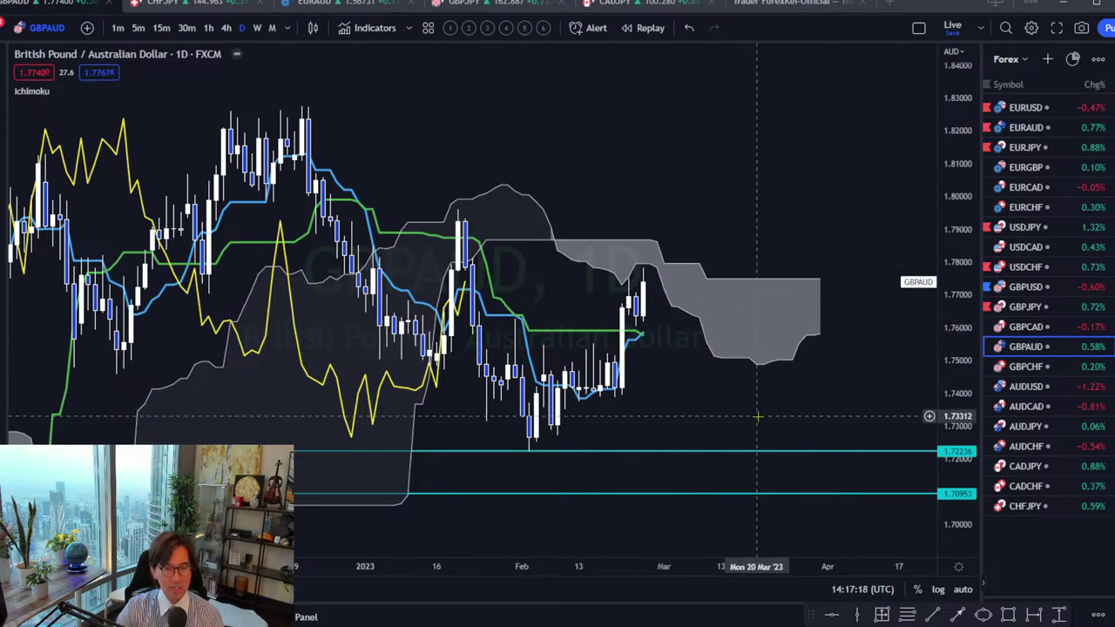
# - Switch to GBPCHF, sketch red levels near 1.125 and 1.121 with W-shaped paths, then clear them
pyautogui.click(1036, 371)
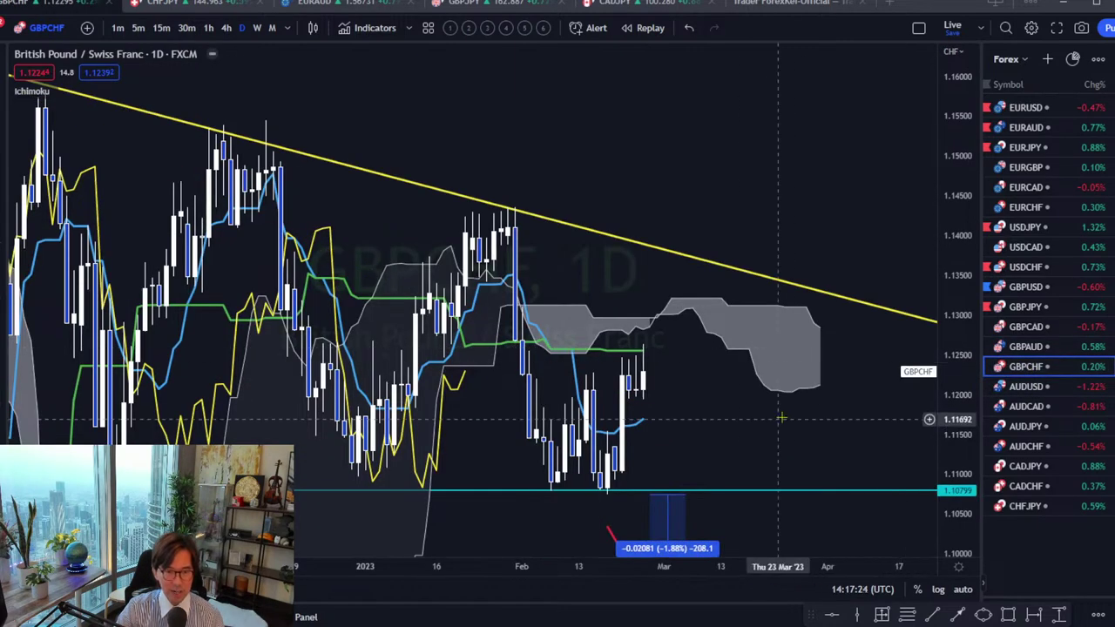
pyautogui.moveTo(805, 351); pyautogui.dragTo(796, 338)
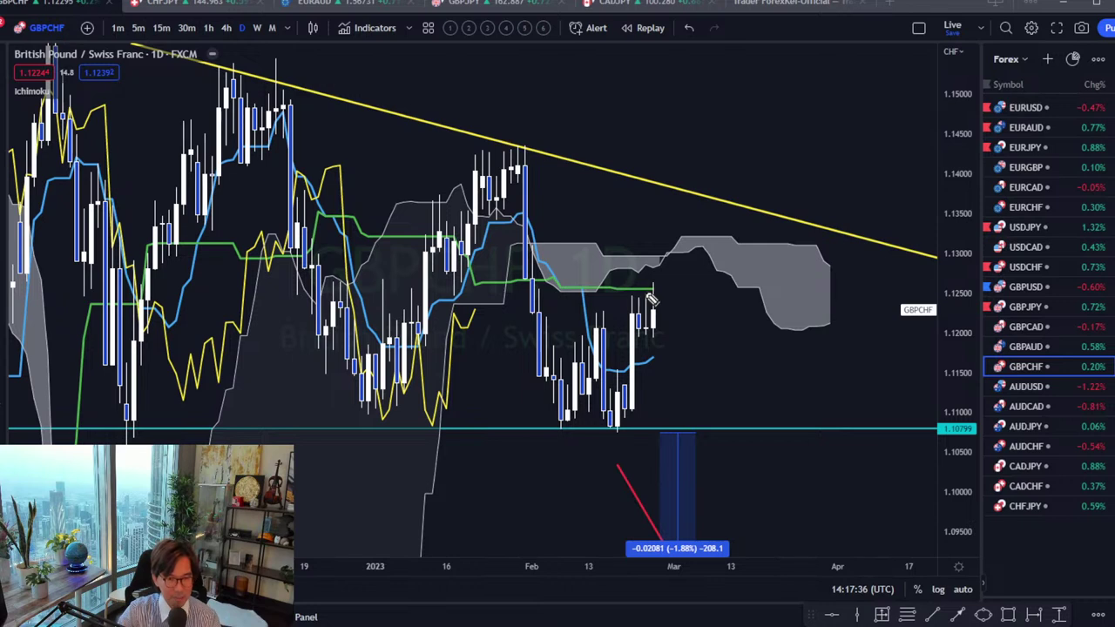
pyautogui.moveTo(624, 290); pyautogui.dragTo(679, 290)
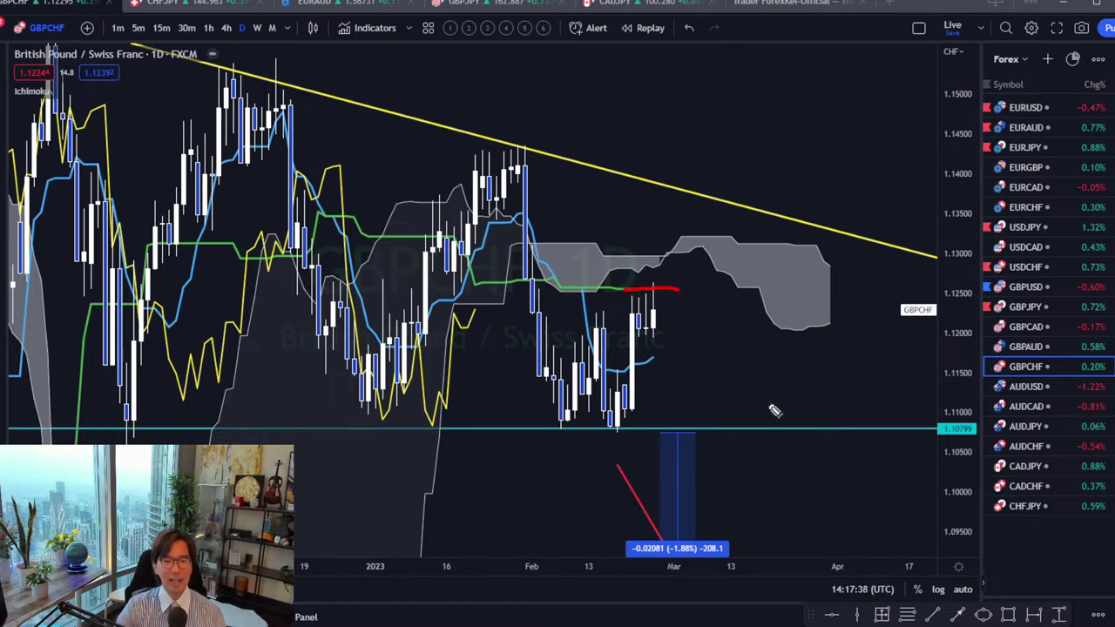
pyautogui.moveTo(527, 399)
pyautogui.mouseDown()
pyautogui.moveTo(553, 438)
pyautogui.moveTo(601, 425)
pyautogui.moveTo(649, 442)
pyautogui.mouseUp()
pyautogui.moveTo(575, 312); pyautogui.dragTo(631, 315)
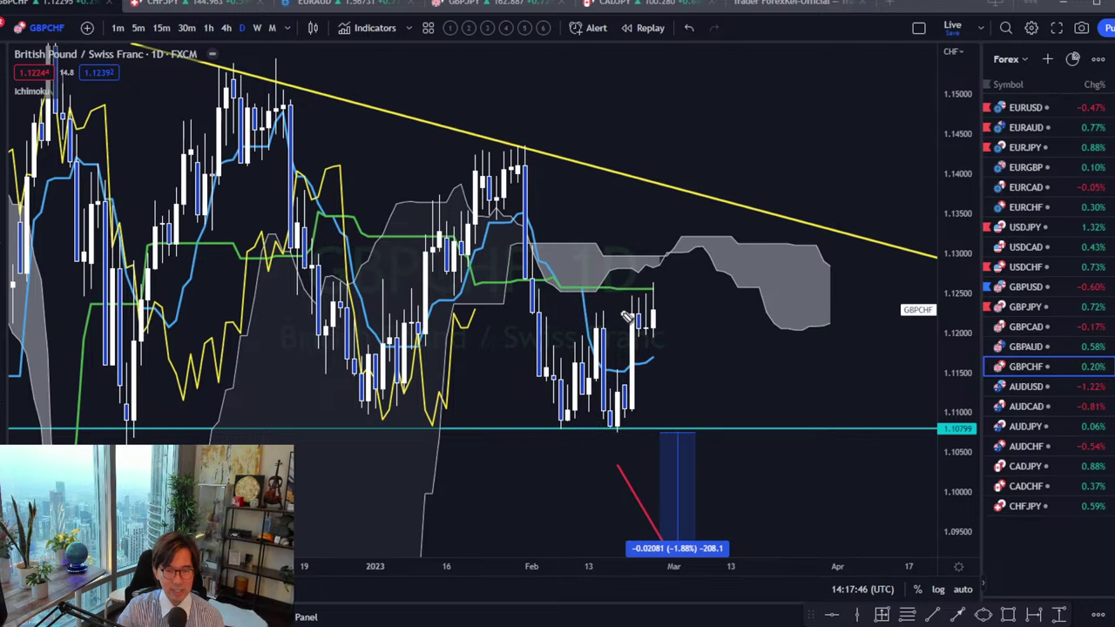
pyautogui.moveTo(576, 307); pyautogui.dragTo(684, 305)
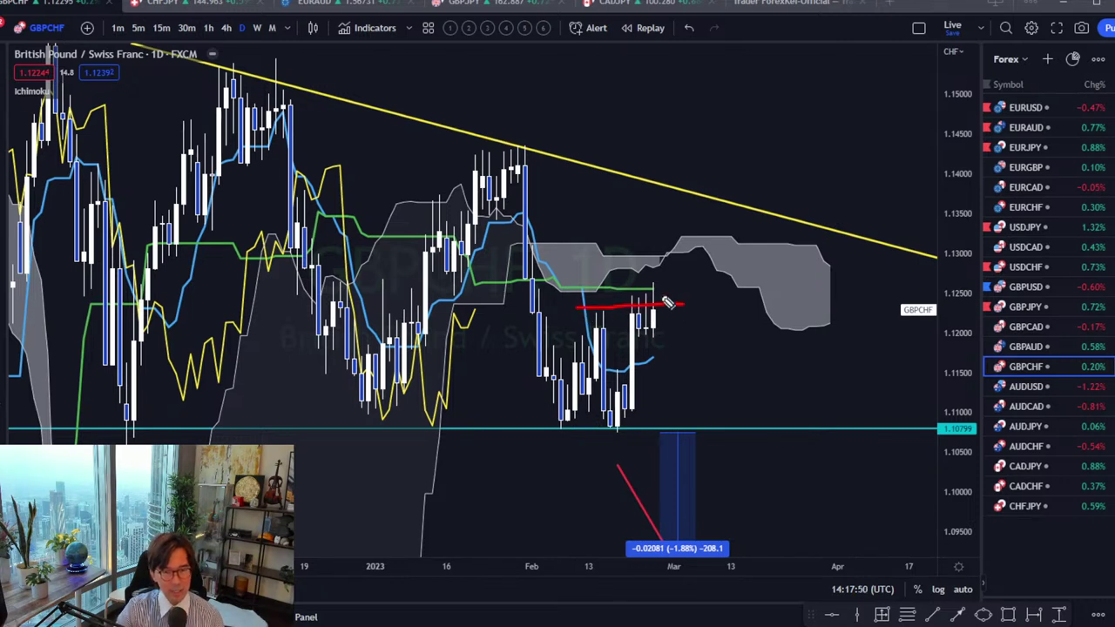
pyautogui.moveTo(665, 301); pyautogui.dragTo(662, 278)
pyautogui.moveTo(665, 320)
pyautogui.mouseDown()
pyautogui.moveTo(697, 351)
pyautogui.moveTo(726, 347)
pyautogui.moveTo(718, 353)
pyautogui.mouseUp()
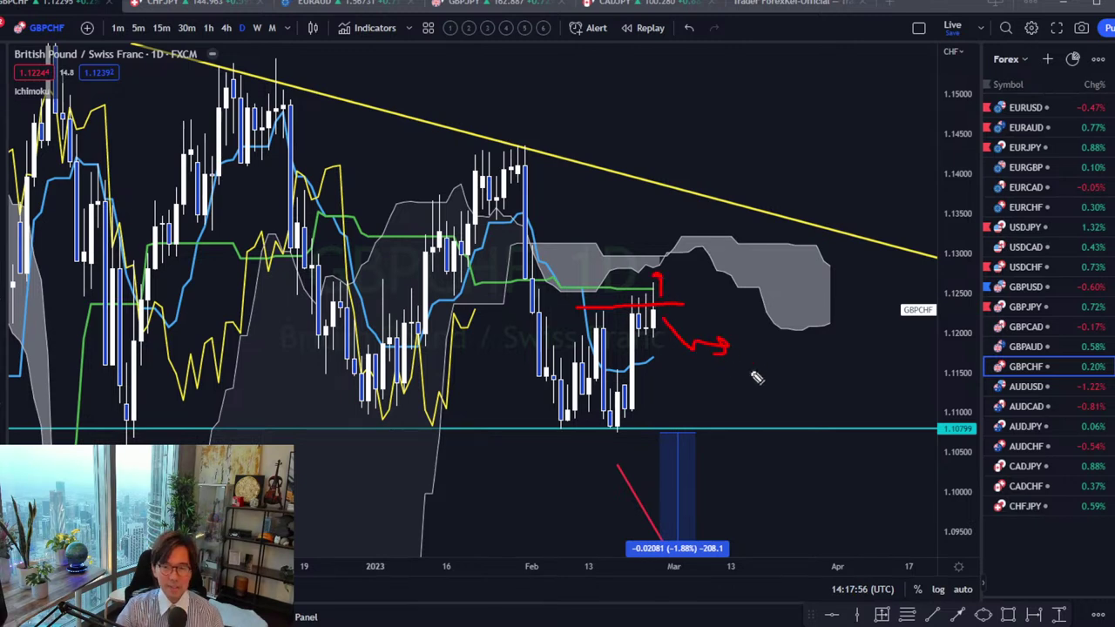
pyautogui.press('Escape')
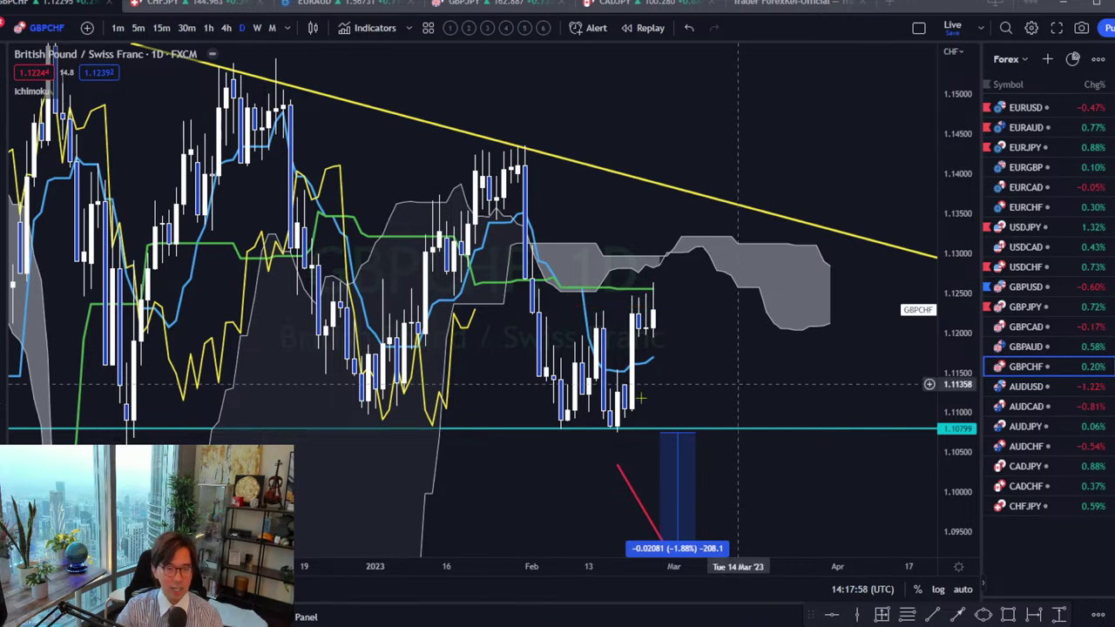
# - Compress the price scale, delete the arrow, measurement box and 1.08677 line, then open AUDUSD
pyautogui.moveTo(959, 276); pyautogui.dragTo(959, 348)
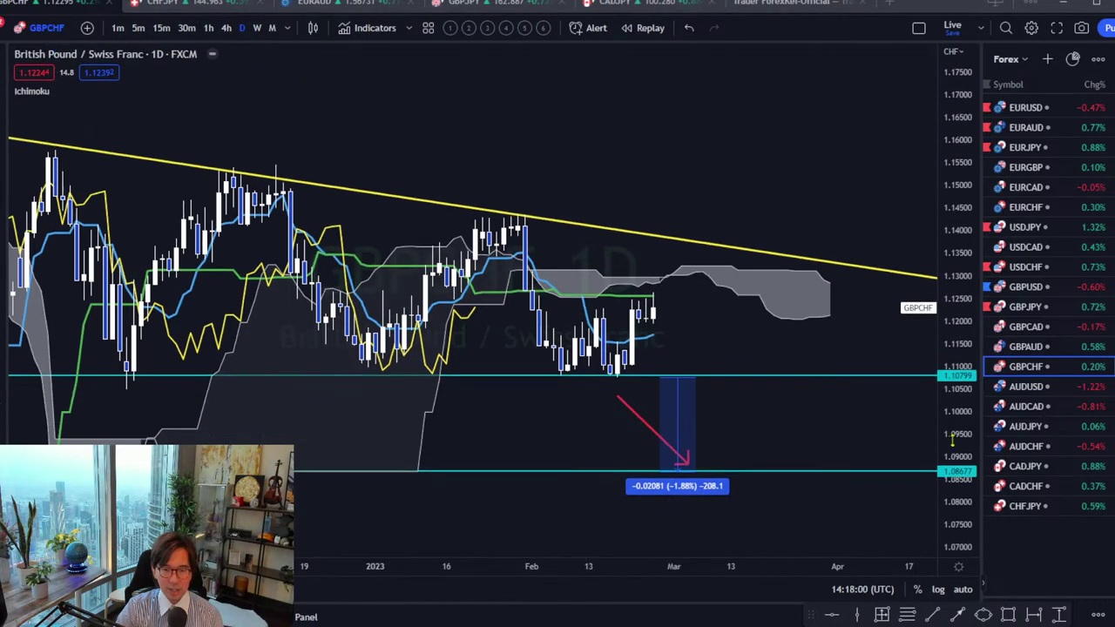
pyautogui.moveTo(841, 407); pyautogui.dragTo(846, 351)
pyautogui.moveTo(765, 300); pyautogui.dragTo(775, 285)
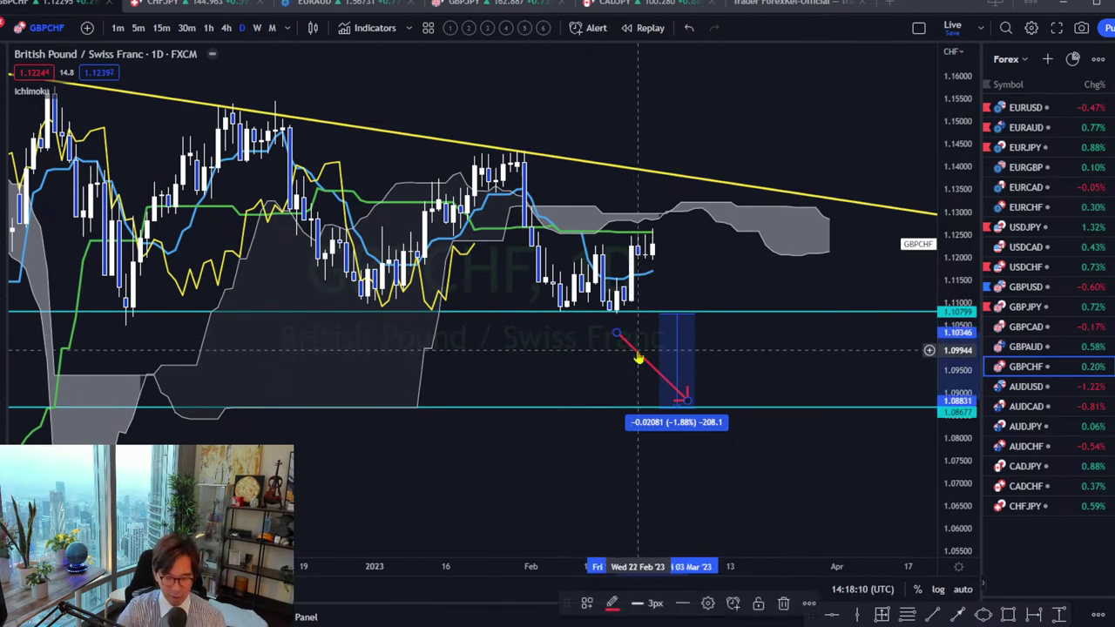
pyautogui.click(638, 357)
pyautogui.click(682, 407)
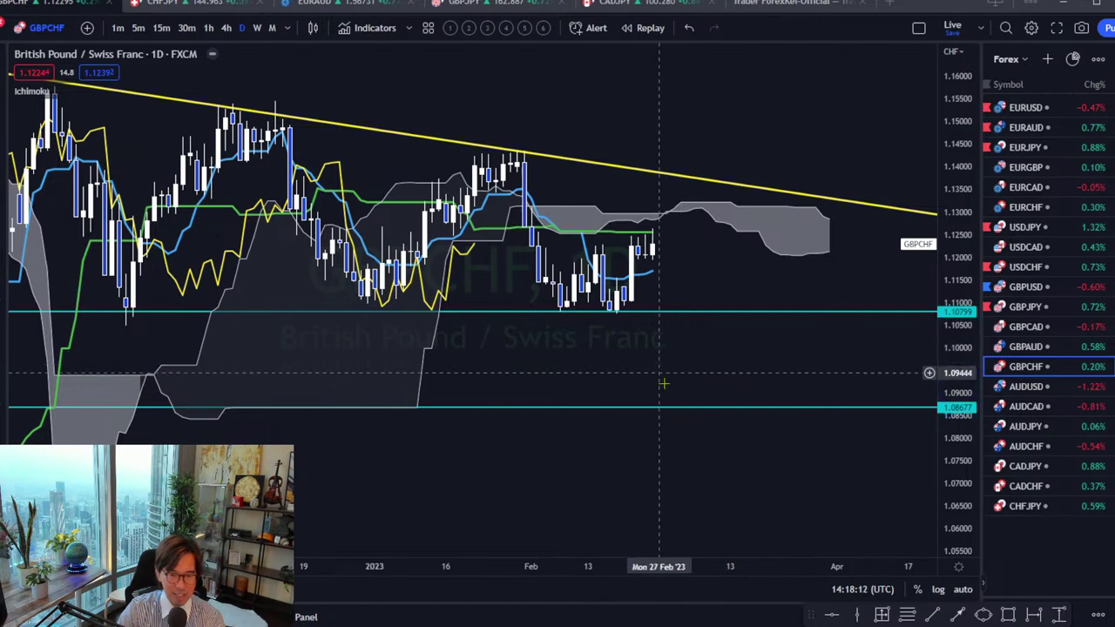
pyautogui.press('Delete')
pyautogui.moveTo(761, 279); pyautogui.dragTo(689, 337)
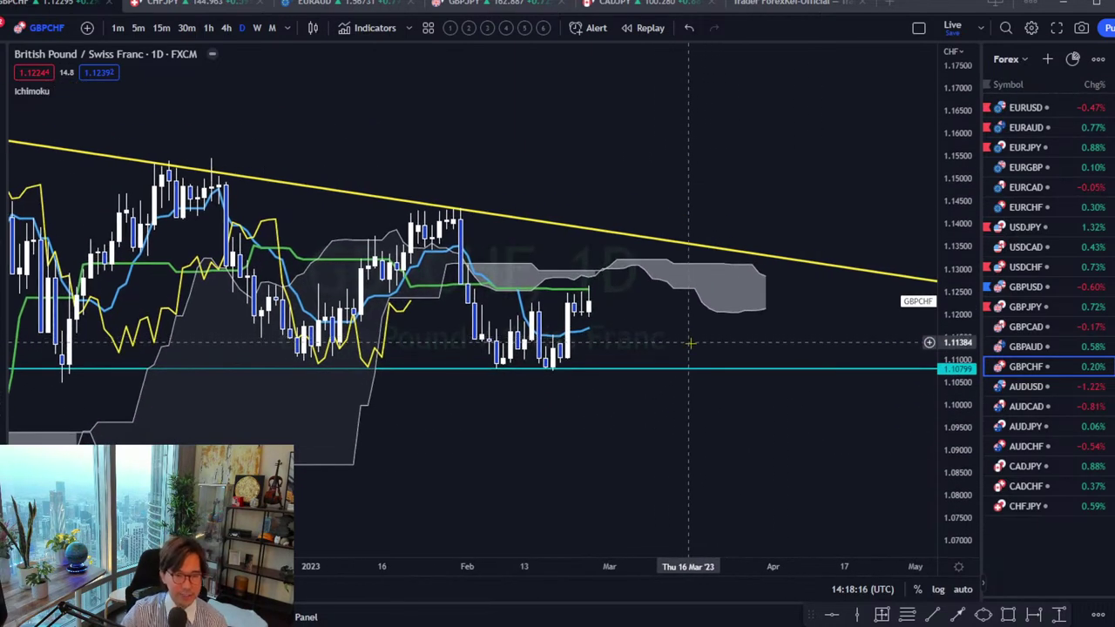
pyautogui.click(1028, 387)
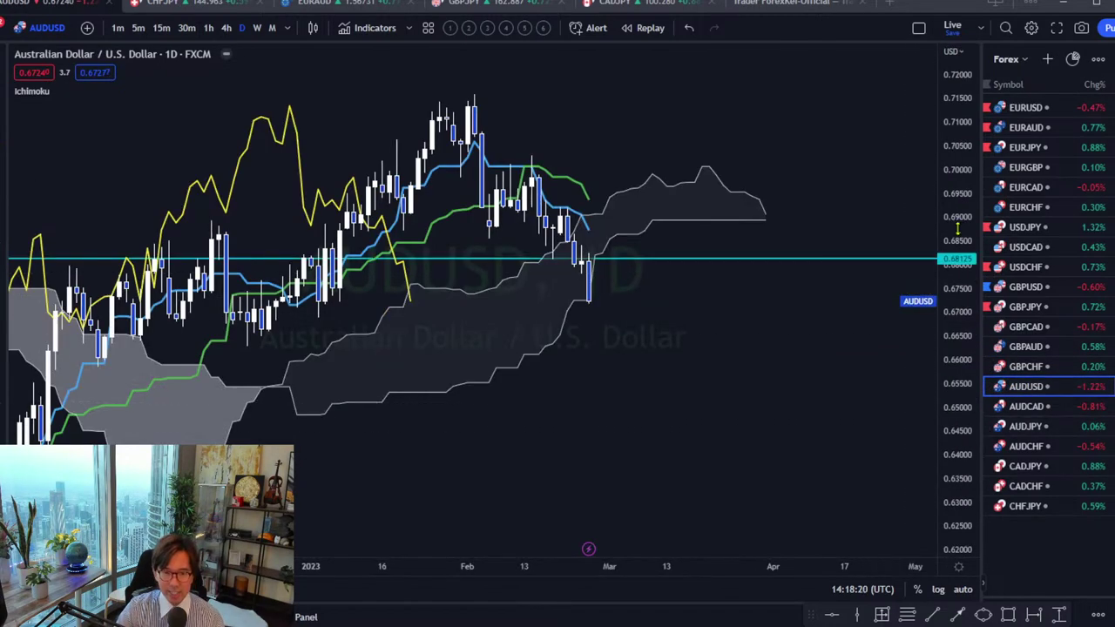
# - Flag AUDUSD in the watchlist and rescale and reposition its chart
pyautogui.moveTo(958, 229); pyautogui.dragTo(958, 344)
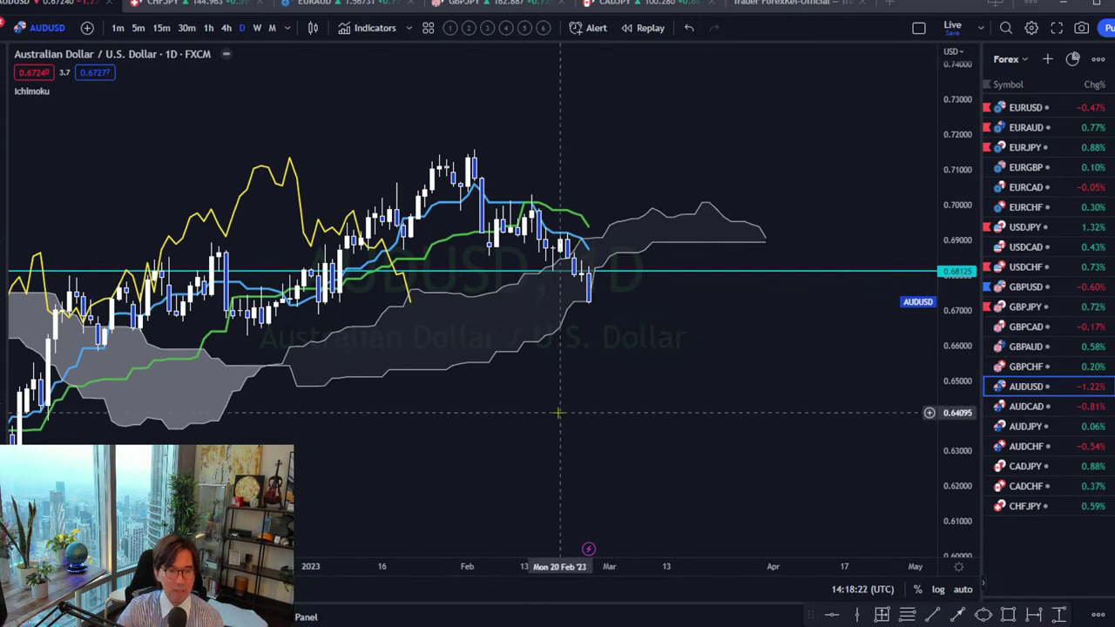
pyautogui.moveTo(558, 412); pyautogui.dragTo(582, 395)
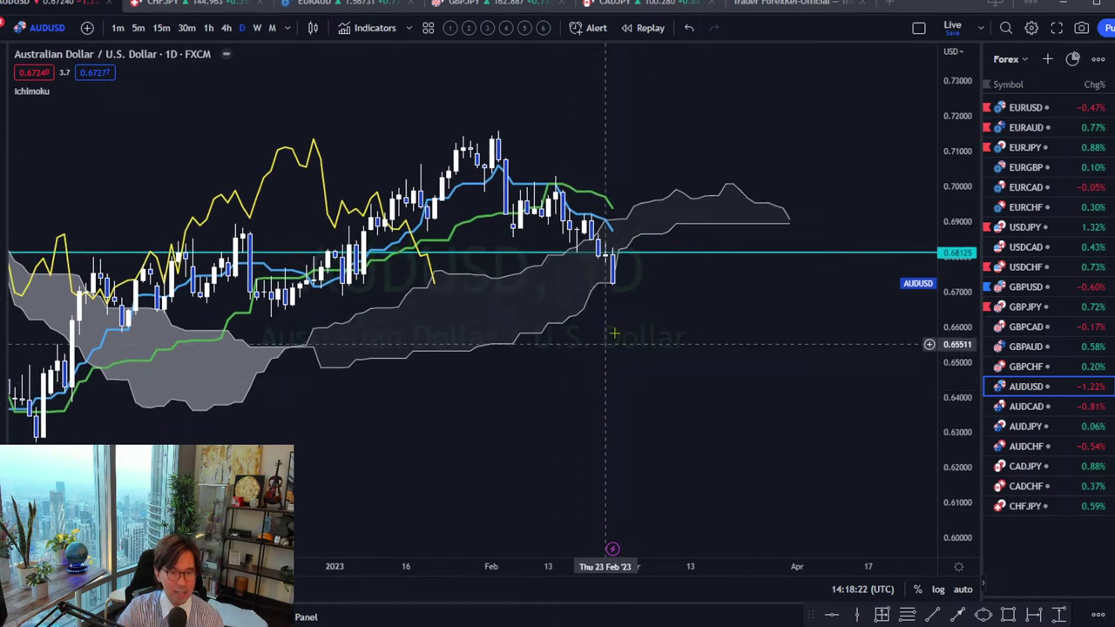
pyautogui.click(989, 388)
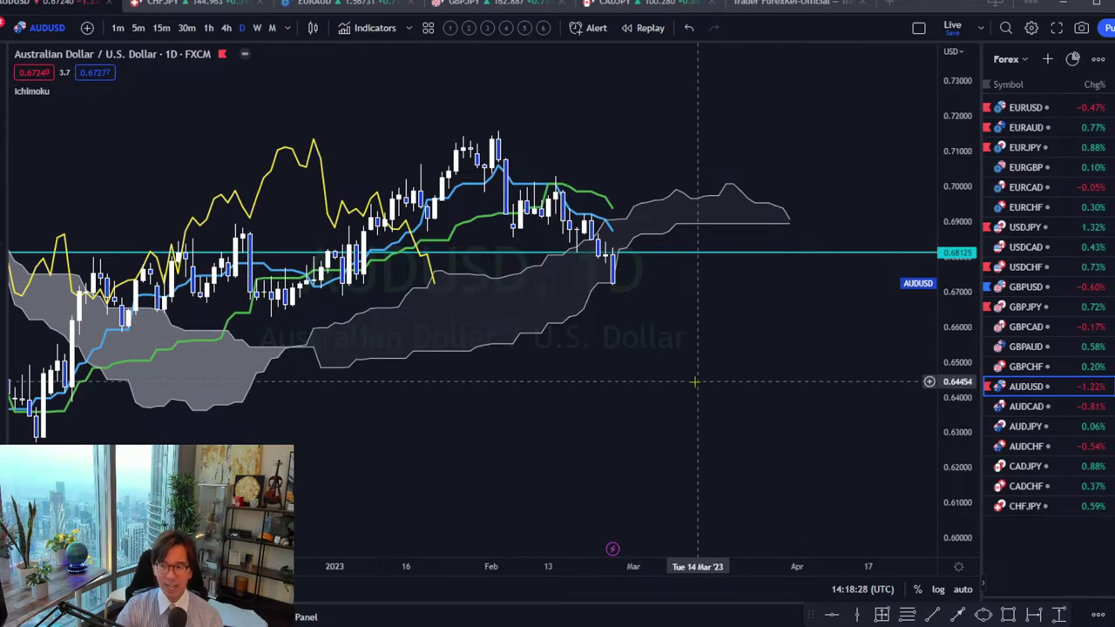
pyautogui.moveTo(954, 384); pyautogui.dragTo(955, 353)
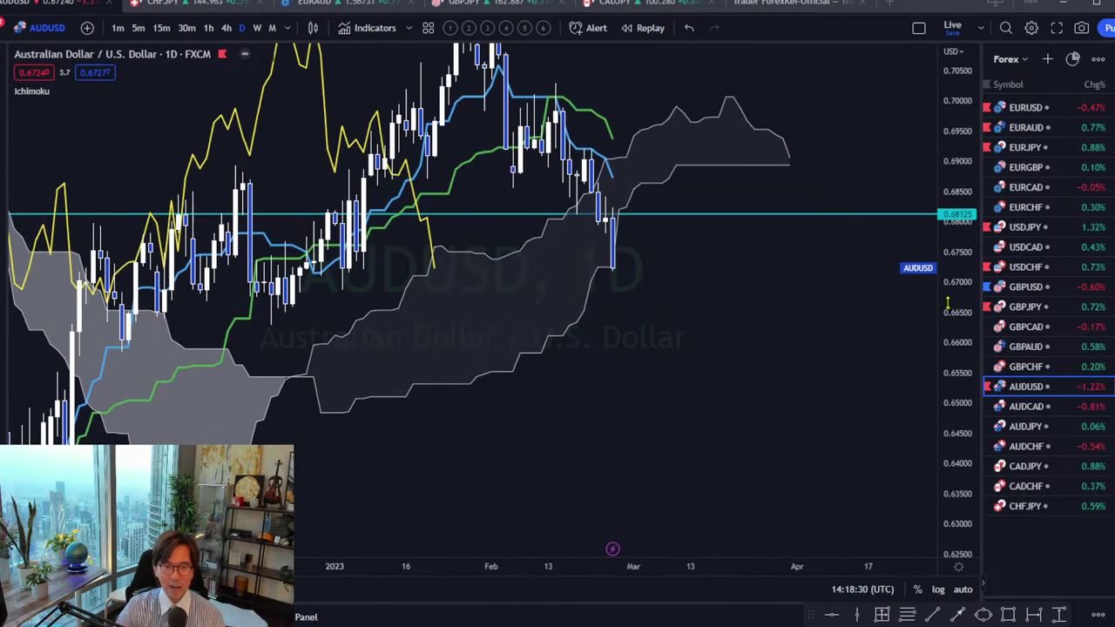
pyautogui.moveTo(657, 213); pyautogui.dragTo(685, 280)
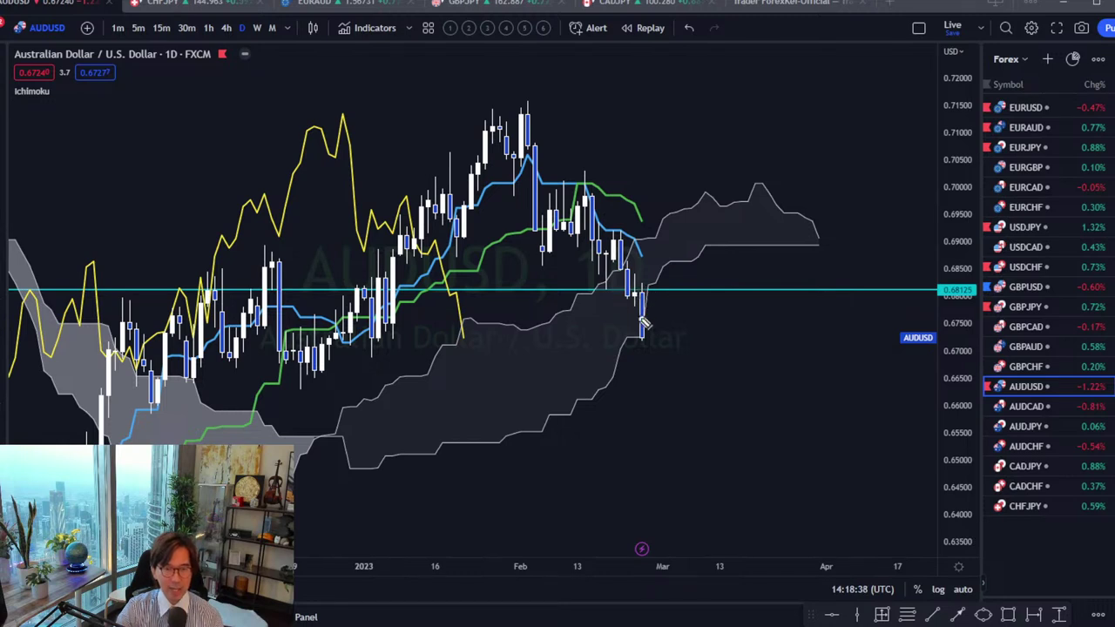
# - Sketch zigzag declines and a horizontal level freehand, then erase all the scribbles
pyautogui.moveTo(528, 126)
pyautogui.mouseDown()
pyautogui.moveTo(539, 239)
pyautogui.moveTo(573, 202)
pyautogui.moveTo(641, 331)
pyautogui.moveTo(666, 350)
pyautogui.moveTo(650, 364)
pyautogui.mouseUp()
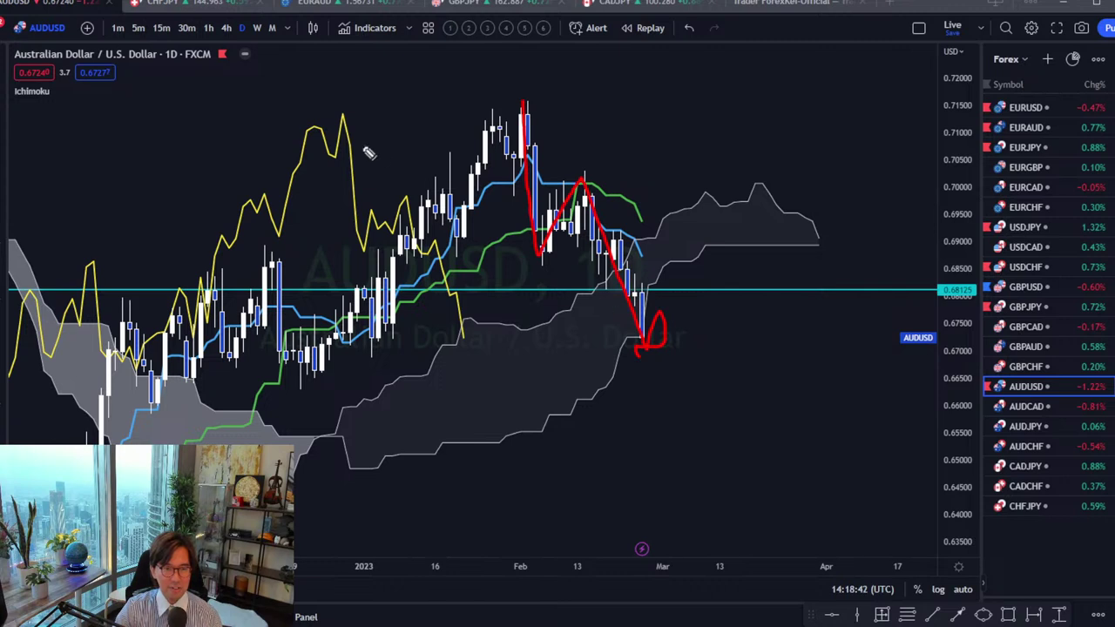
pyautogui.moveTo(345, 224)
pyautogui.mouseDown()
pyautogui.moveTo(450, 107)
pyautogui.moveTo(595, 163)
pyautogui.moveTo(594, 213)
pyautogui.mouseUp()
pyautogui.moveTo(441, 260); pyautogui.dragTo(655, 259)
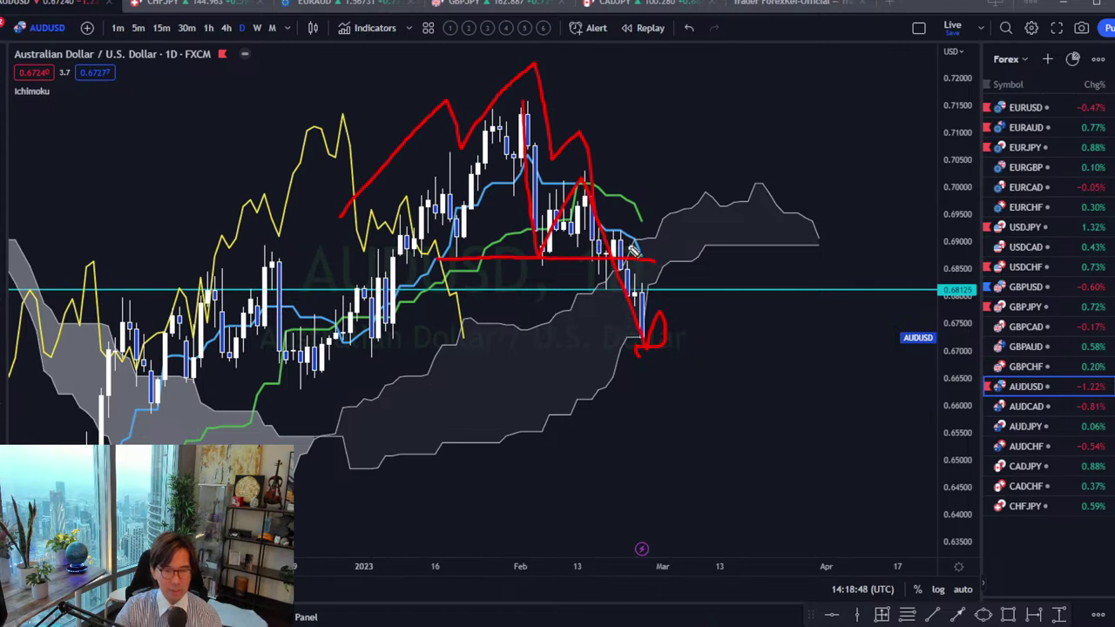
pyautogui.press('Escape')
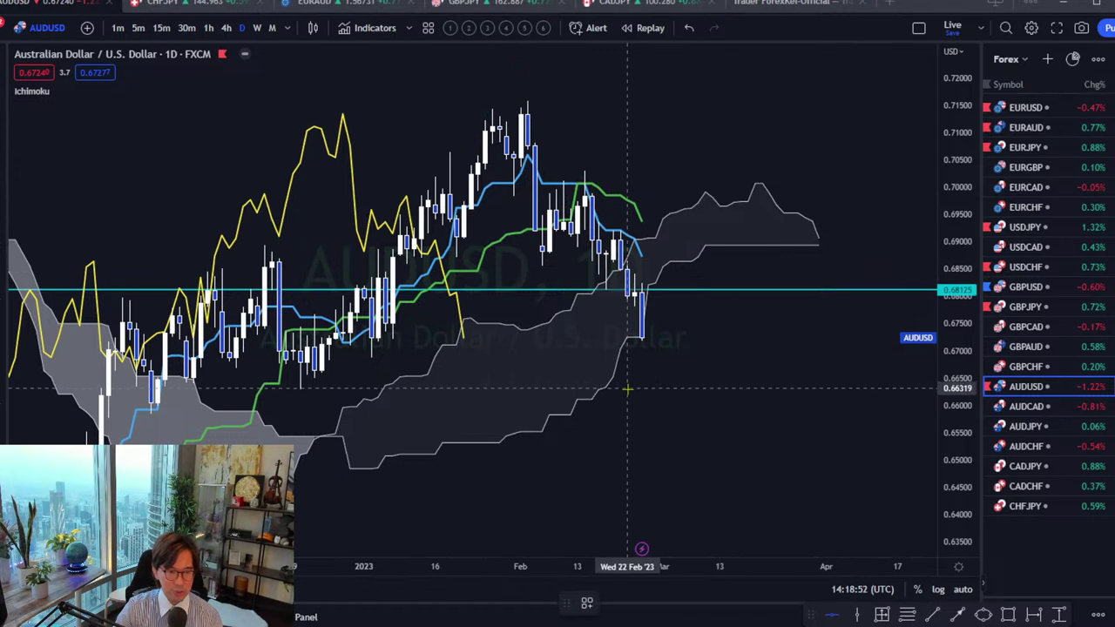
# - Add a level at 0.66307, delete the 0.68096 level, and switch to AUDCAD
pyautogui.hotkey('alt', 'h')
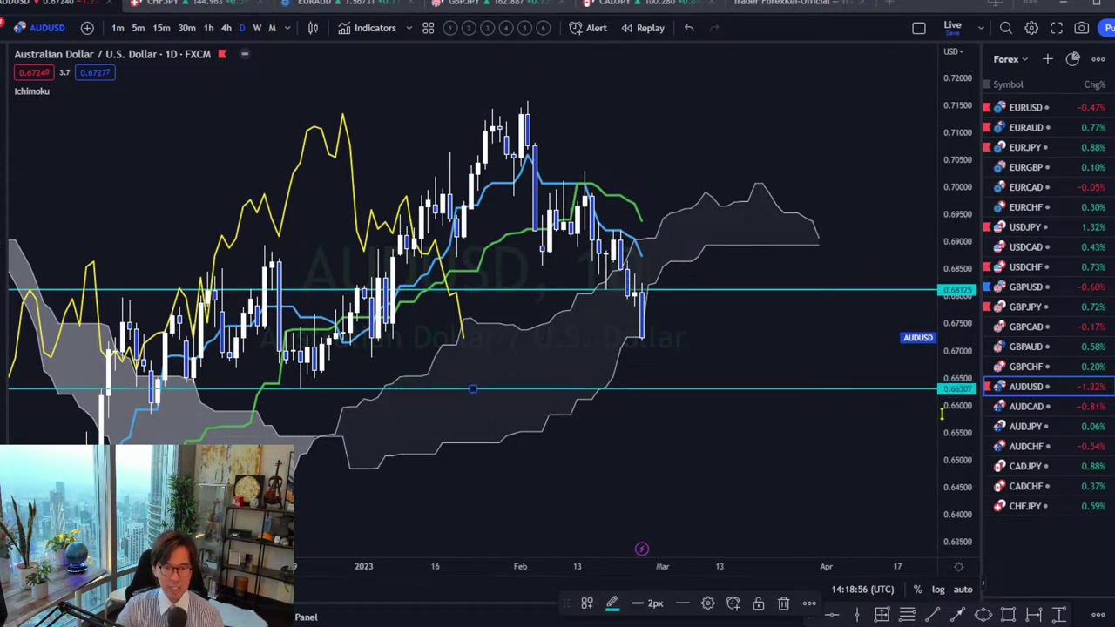
pyautogui.click(700, 324)
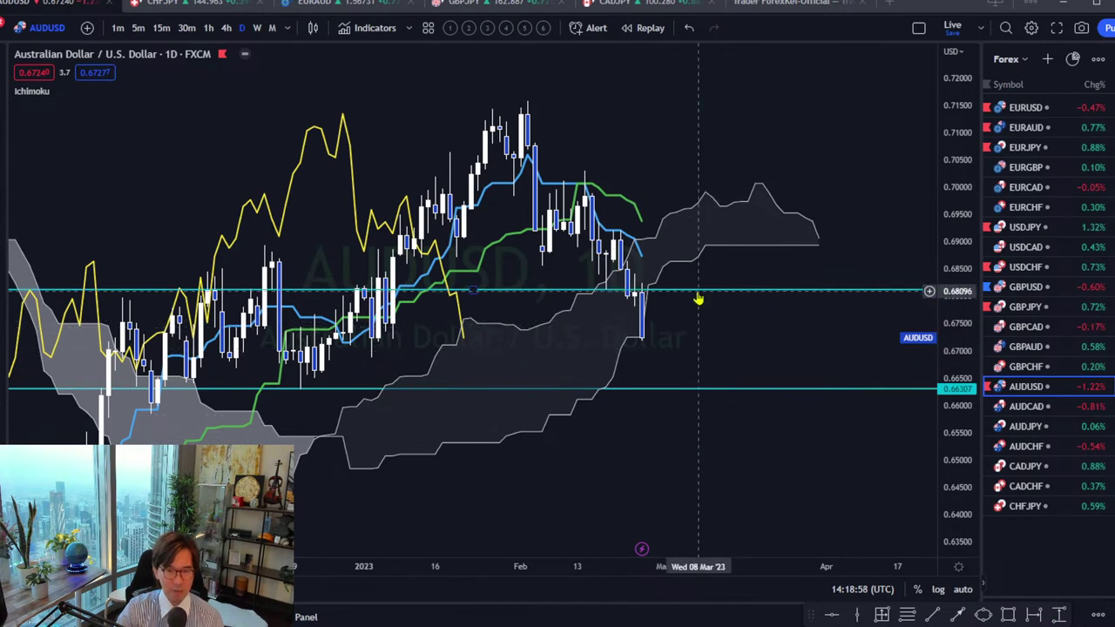
pyautogui.click(699, 297)
pyautogui.press('Delete')
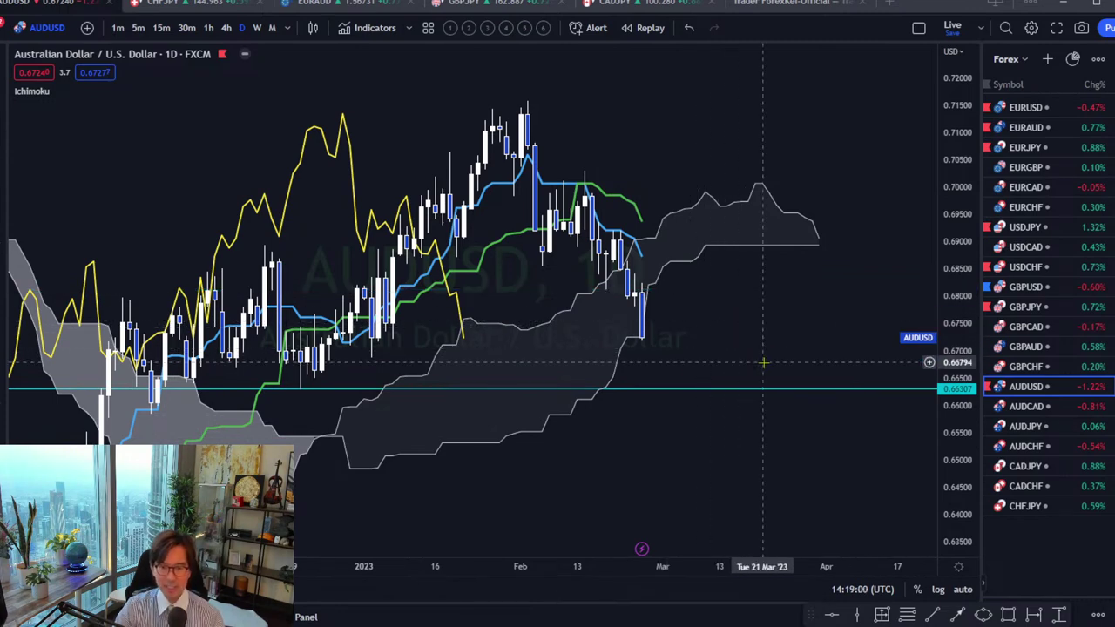
pyautogui.moveTo(726, 321); pyautogui.dragTo(760, 293)
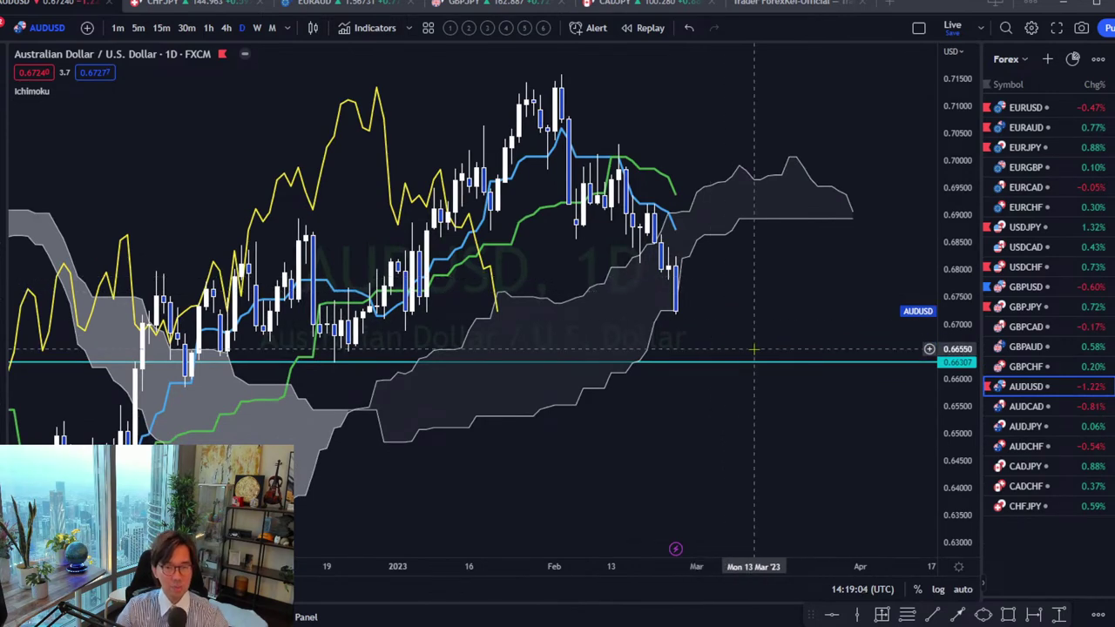
pyautogui.moveTo(925, 385); pyautogui.dragTo(918, 394)
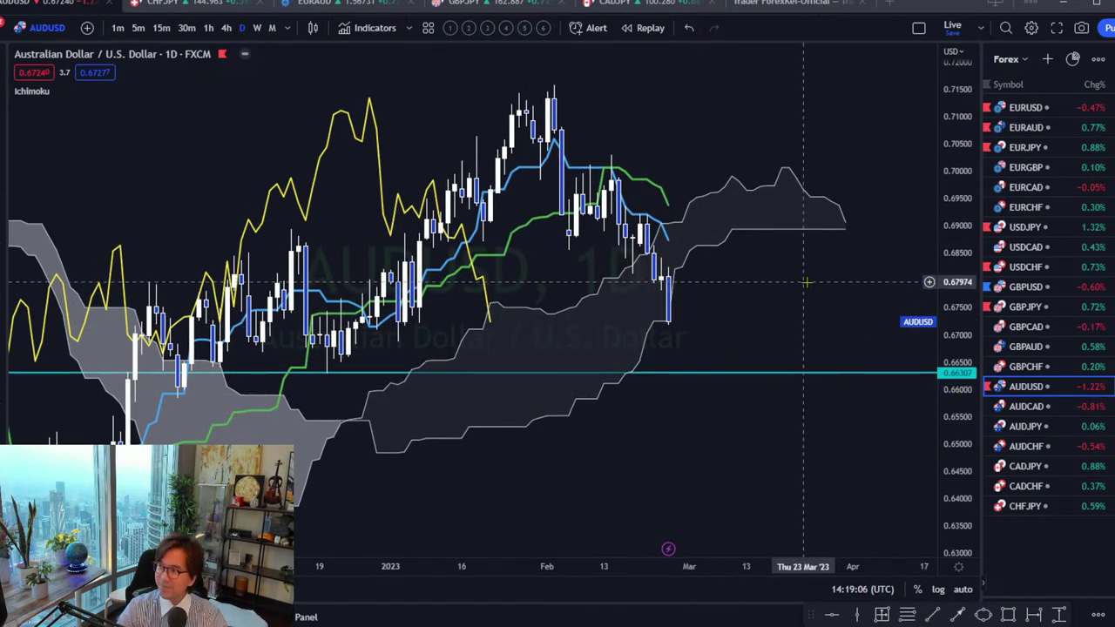
pyautogui.press('Down')
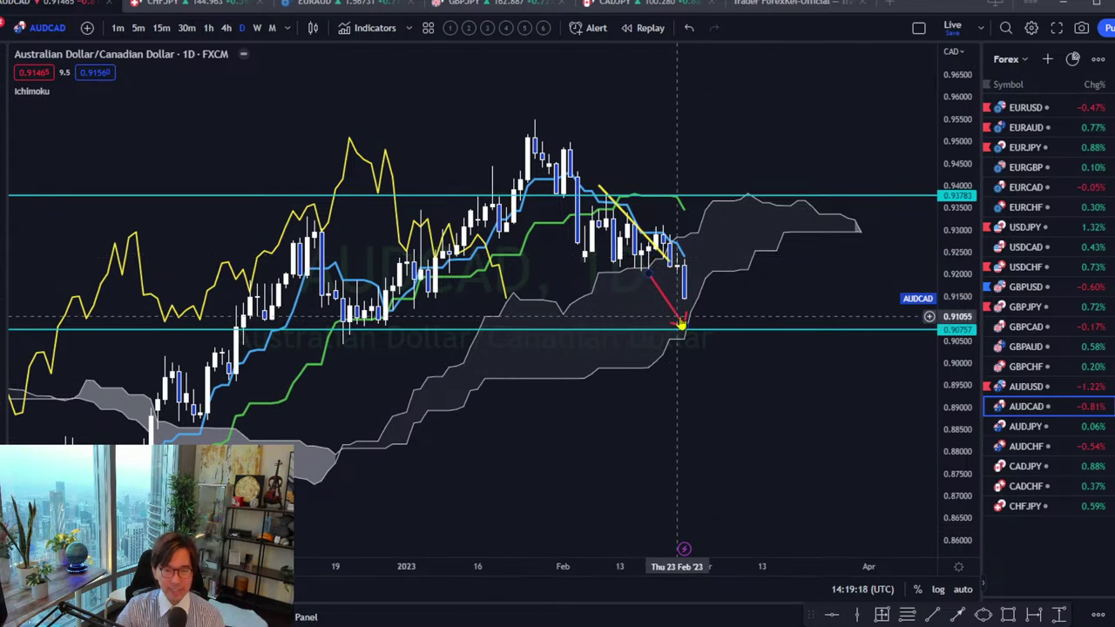
# - Move the red arrow's tip below the cloud and lower the support line to 0.90440
pyautogui.moveTo(682, 324)
pyautogui.mouseDown()
pyautogui.moveTo(671, 311)
pyautogui.moveTo(754, 354)
pyautogui.moveTo(722, 337)
pyautogui.moveTo(728, 401)
pyautogui.mouseUp()
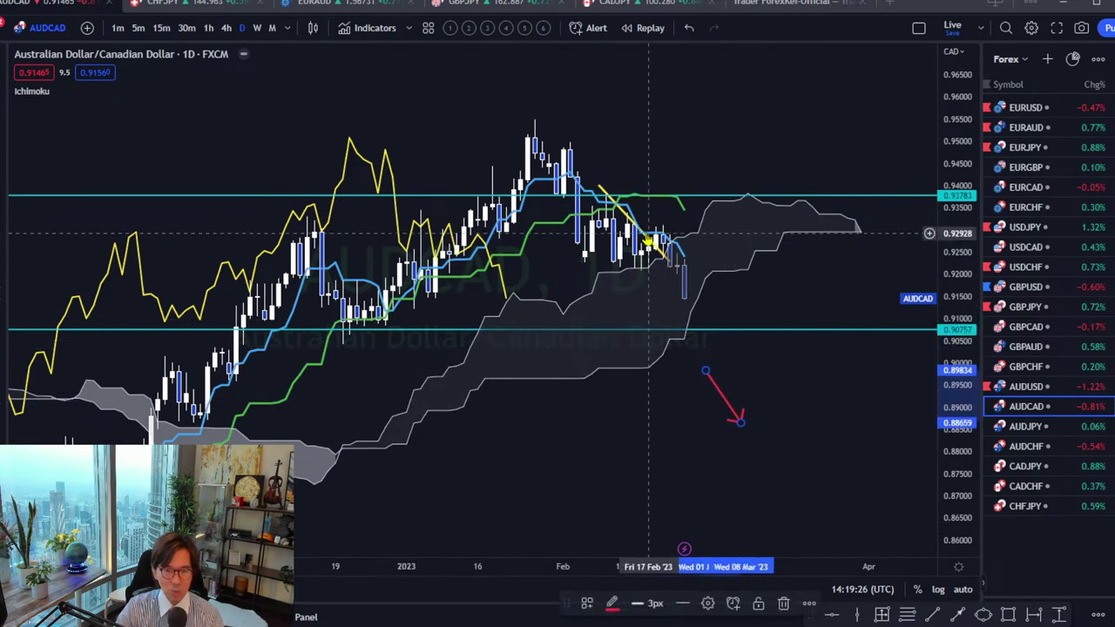
pyautogui.click(697, 270)
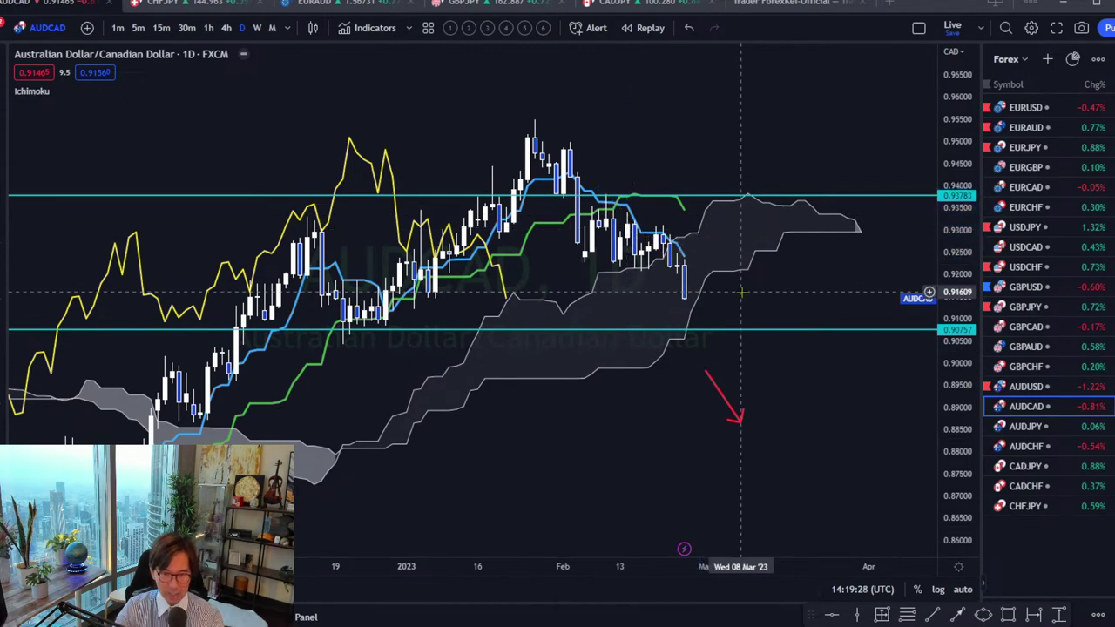
pyautogui.moveTo(770, 339); pyautogui.dragTo(770, 344)
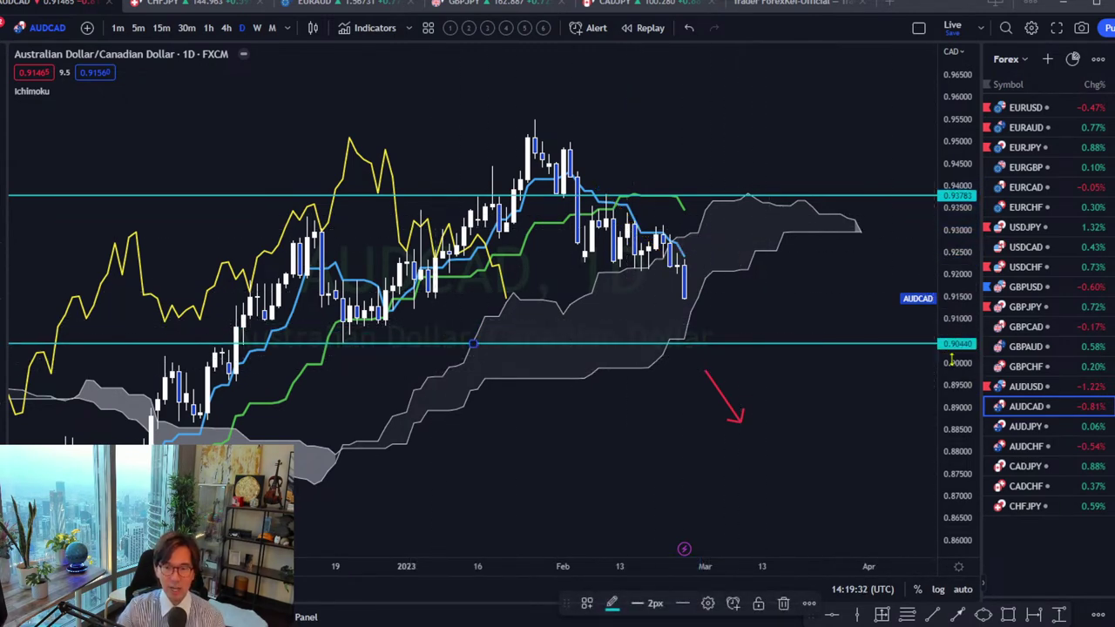
# - Sketch a freehand drop with a squiggle toward the 0.90440 support level
pyautogui.click(734, 391)
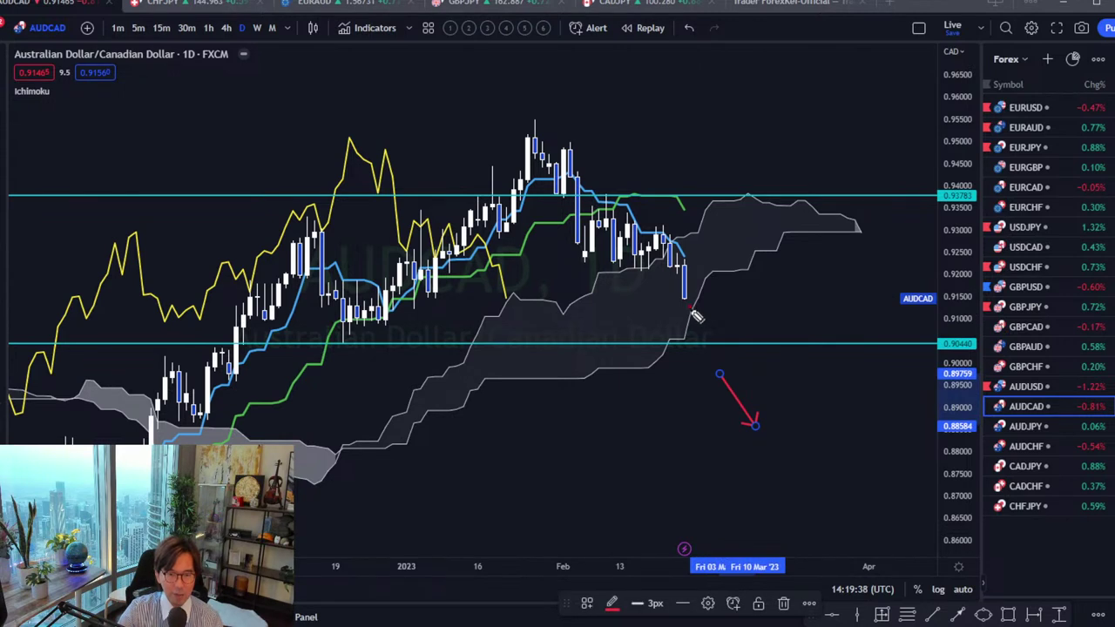
pyautogui.moveTo(691, 309)
pyautogui.mouseDown()
pyautogui.moveTo(723, 361)
pyautogui.moveTo(712, 358)
pyautogui.moveTo(748, 392)
pyautogui.mouseUp()
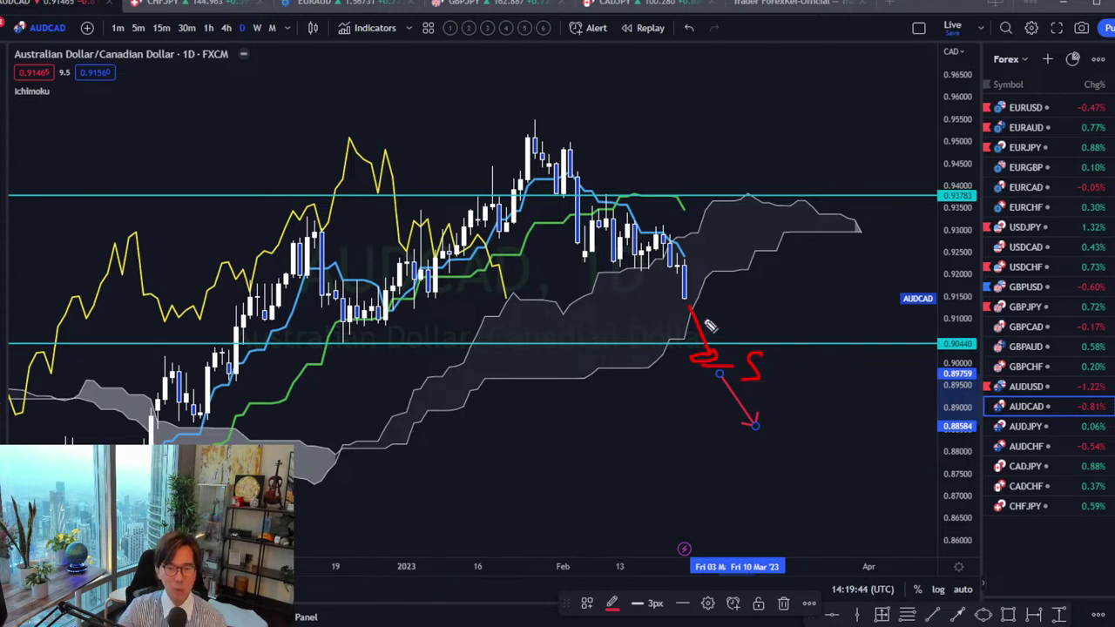
pyautogui.moveTo(710, 352)
pyautogui.mouseDown()
pyautogui.moveTo(742, 328)
pyautogui.moveTo(751, 340)
pyautogui.moveTo(786, 336)
pyautogui.moveTo(753, 338)
pyautogui.mouseUp()
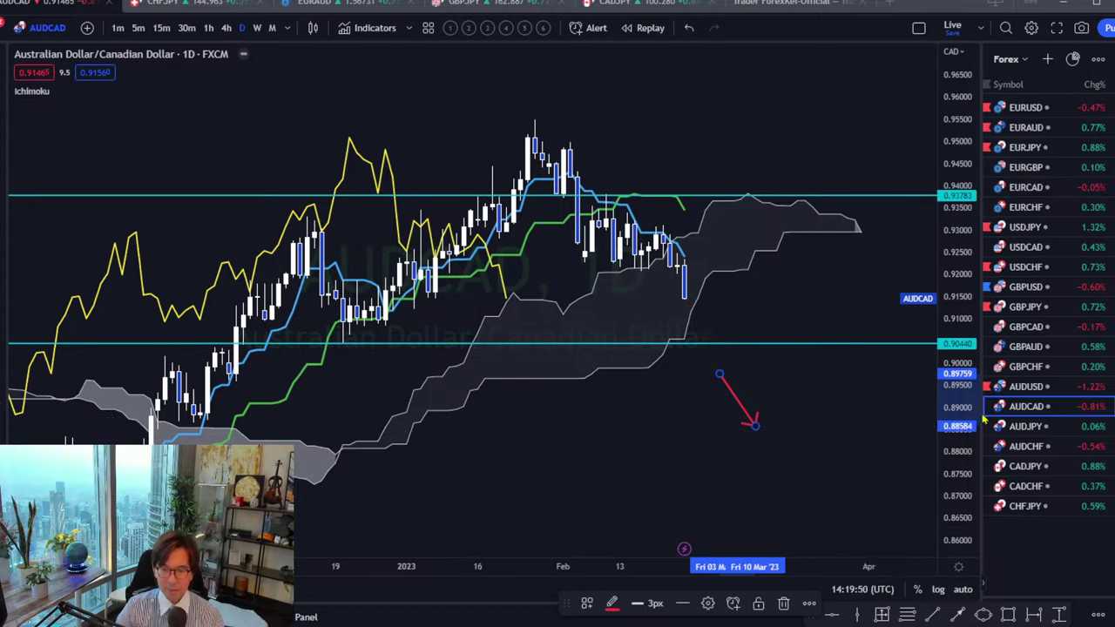
# - Leave AUDCAD and switch the chart to AUDJPY from the watchlist
pyautogui.click(988, 410)
pyautogui.click(990, 415)
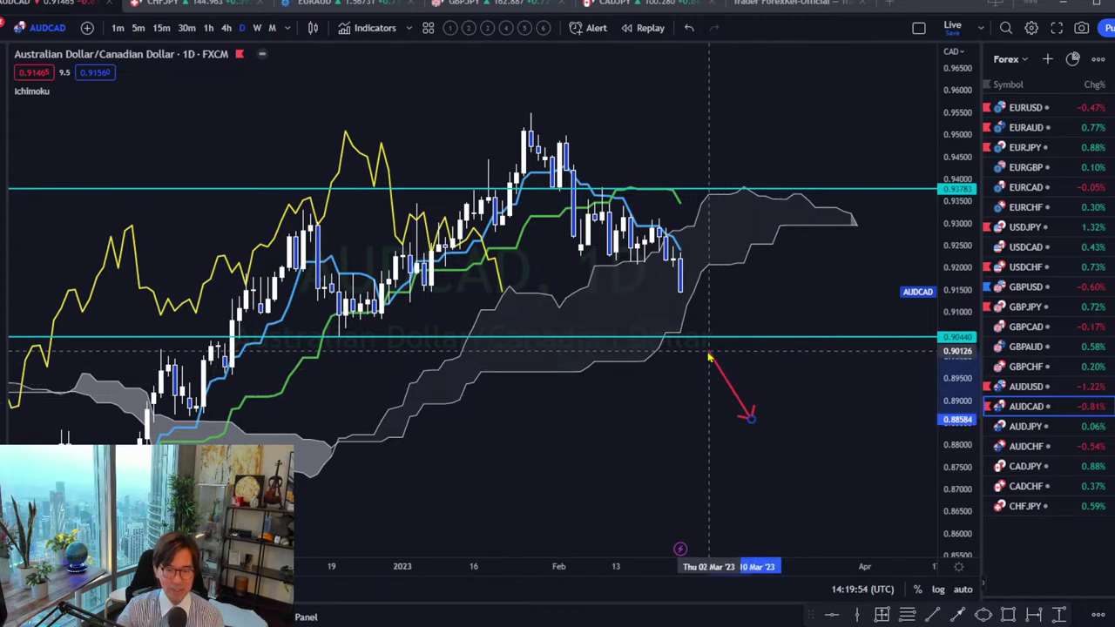
pyautogui.click(1022, 436)
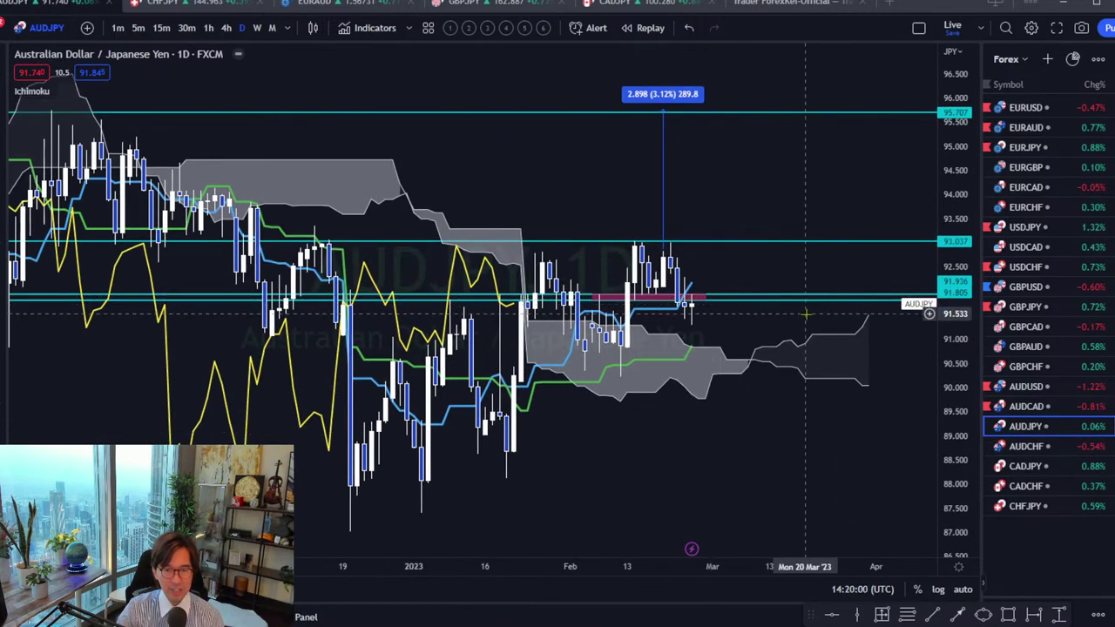
# - Sketch rising, falling and double-top freehand scenarios on AUDJPY, then erase them all
pyautogui.moveTo(808, 306); pyautogui.dragTo(748, 309)
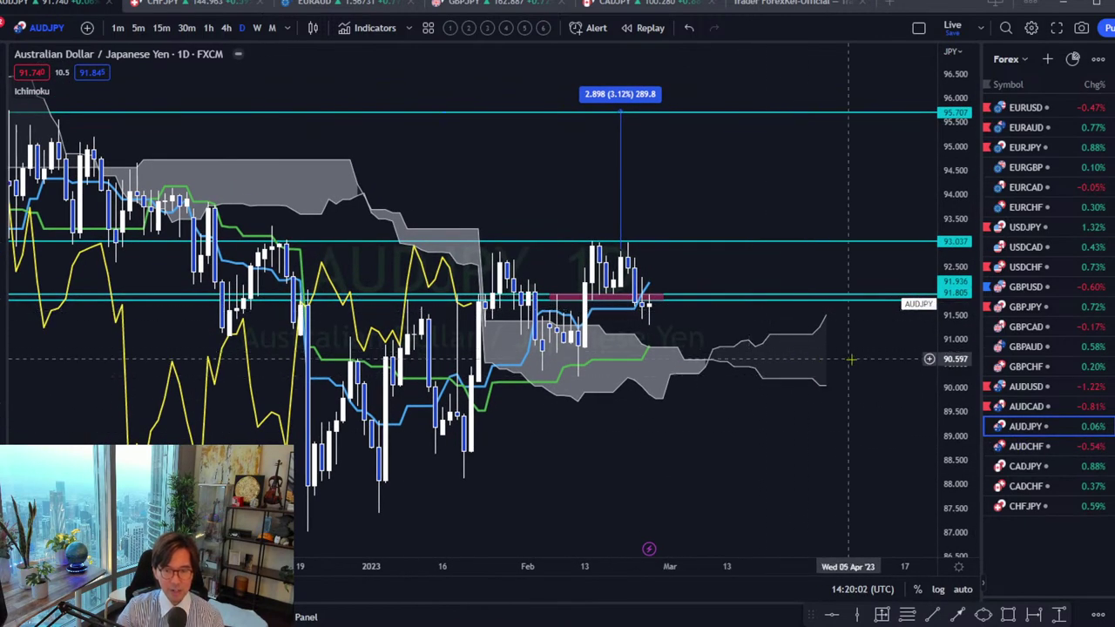
pyautogui.moveTo(947, 418); pyautogui.dragTo(948, 379)
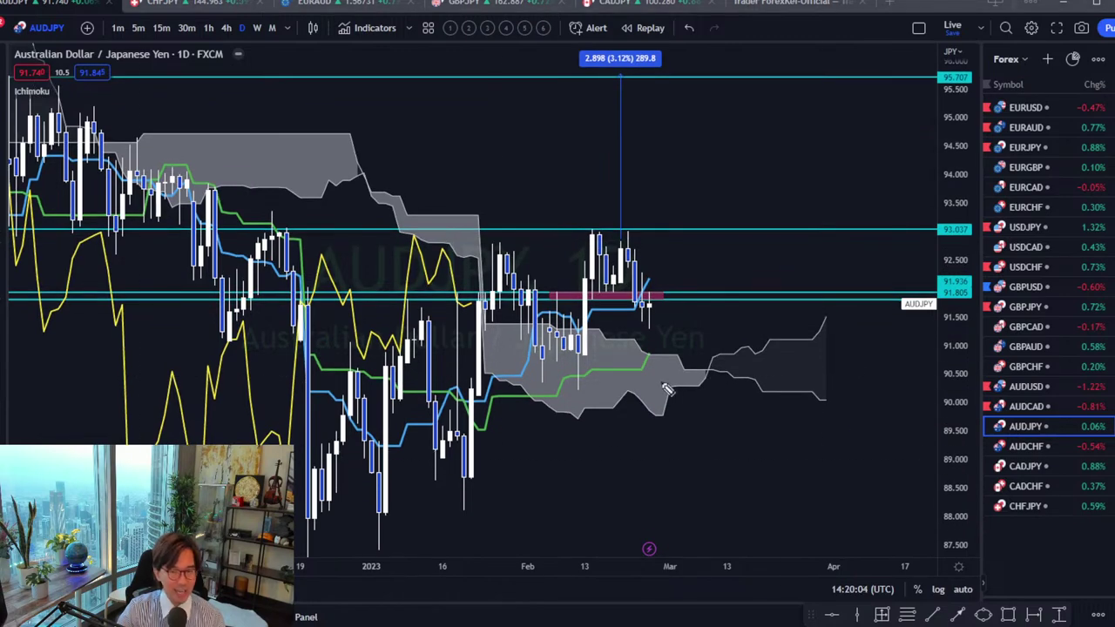
pyautogui.moveTo(793, 325)
pyautogui.mouseDown()
pyautogui.moveTo(836, 310)
pyautogui.moveTo(824, 309)
pyautogui.mouseUp()
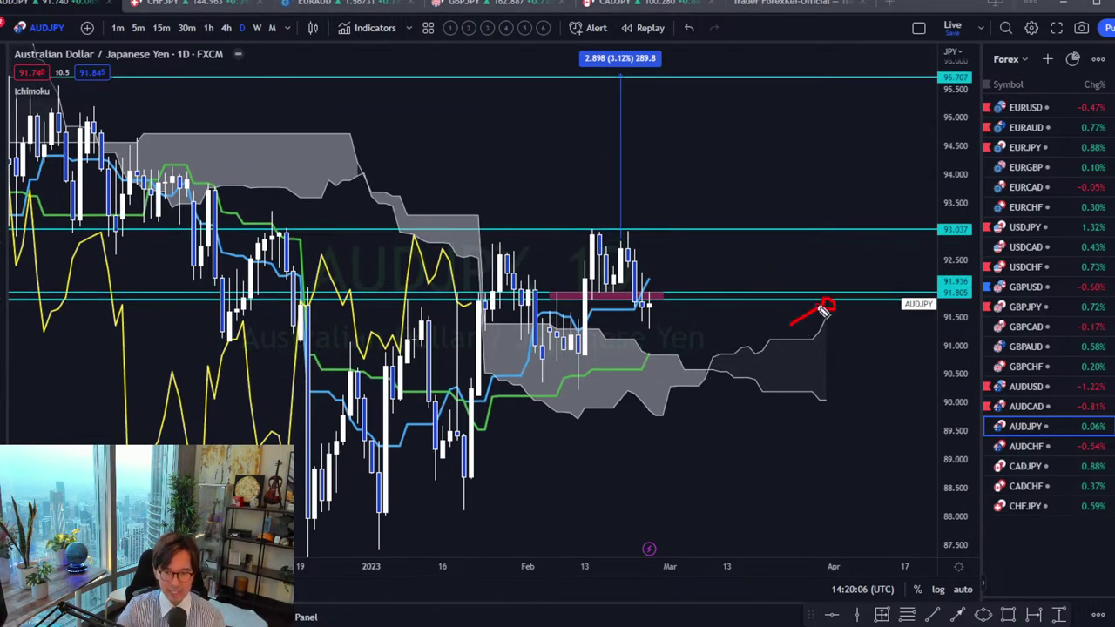
pyautogui.moveTo(807, 415)
pyautogui.mouseDown()
pyautogui.moveTo(868, 410)
pyautogui.moveTo(857, 425)
pyautogui.mouseUp()
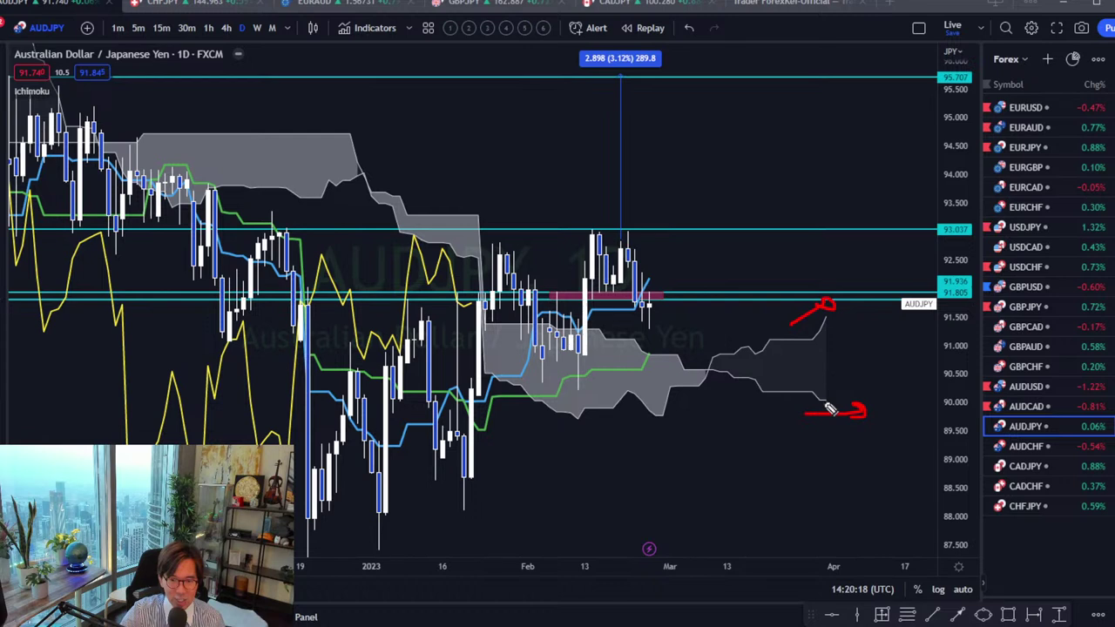
pyautogui.moveTo(820, 401); pyautogui.dragTo(864, 403)
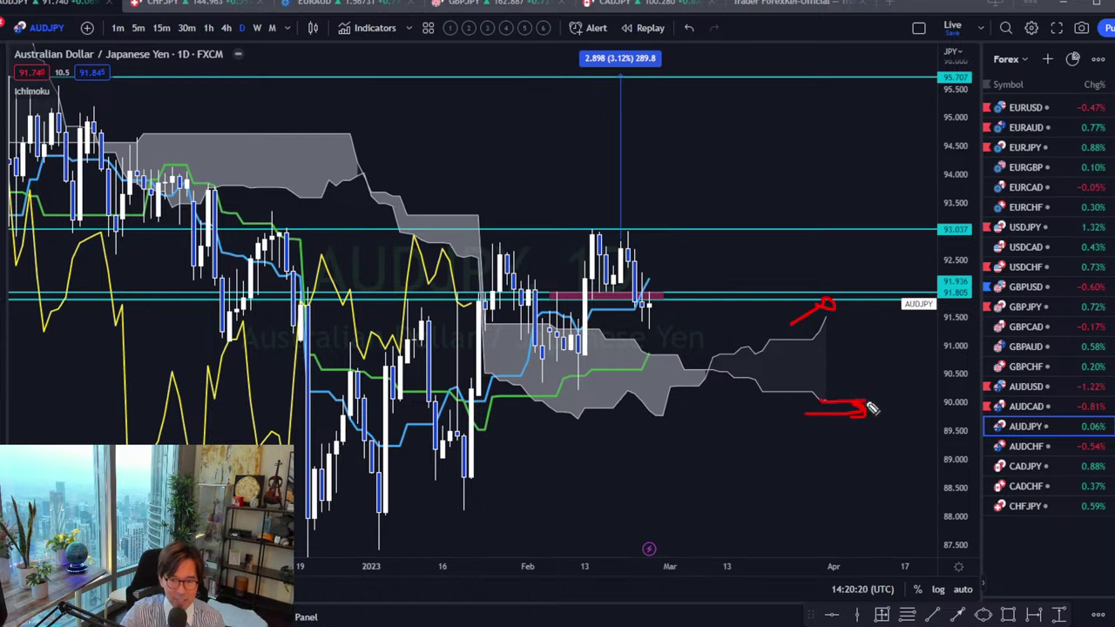
pyautogui.moveTo(817, 343); pyautogui.dragTo(854, 290)
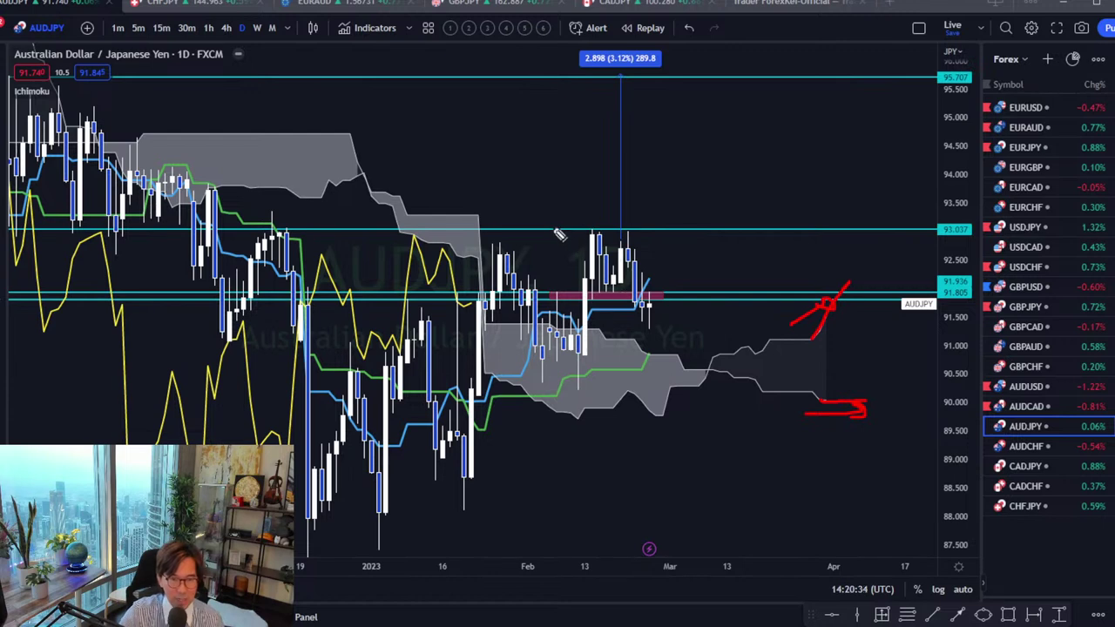
pyautogui.moveTo(579, 232)
pyautogui.mouseDown()
pyautogui.moveTo(612, 217)
pyautogui.moveTo(660, 242)
pyautogui.mouseUp()
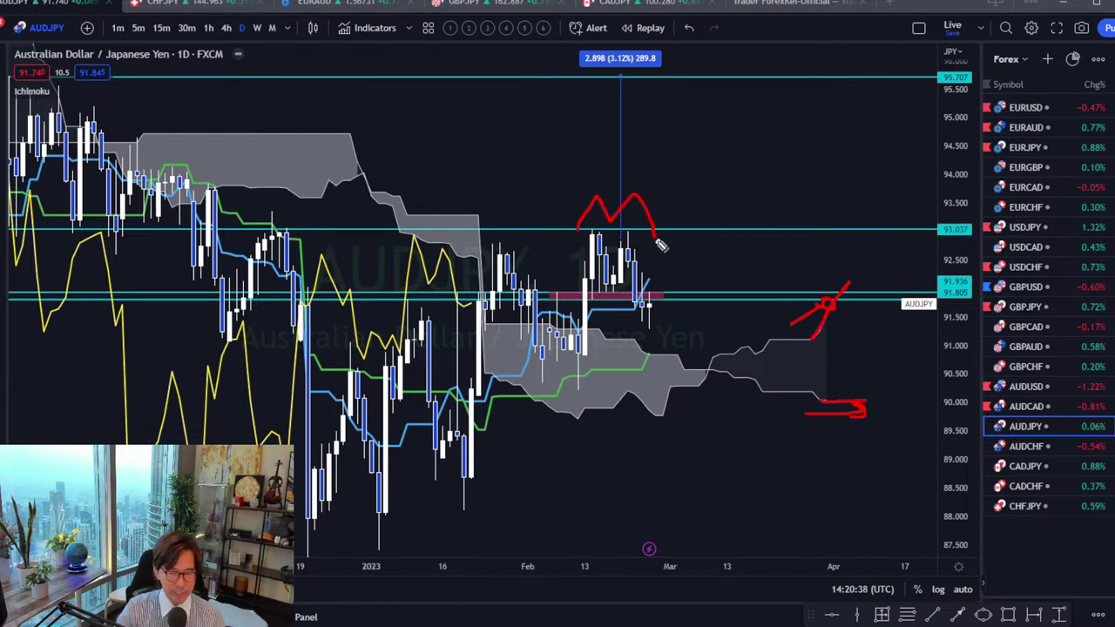
pyautogui.press('e')
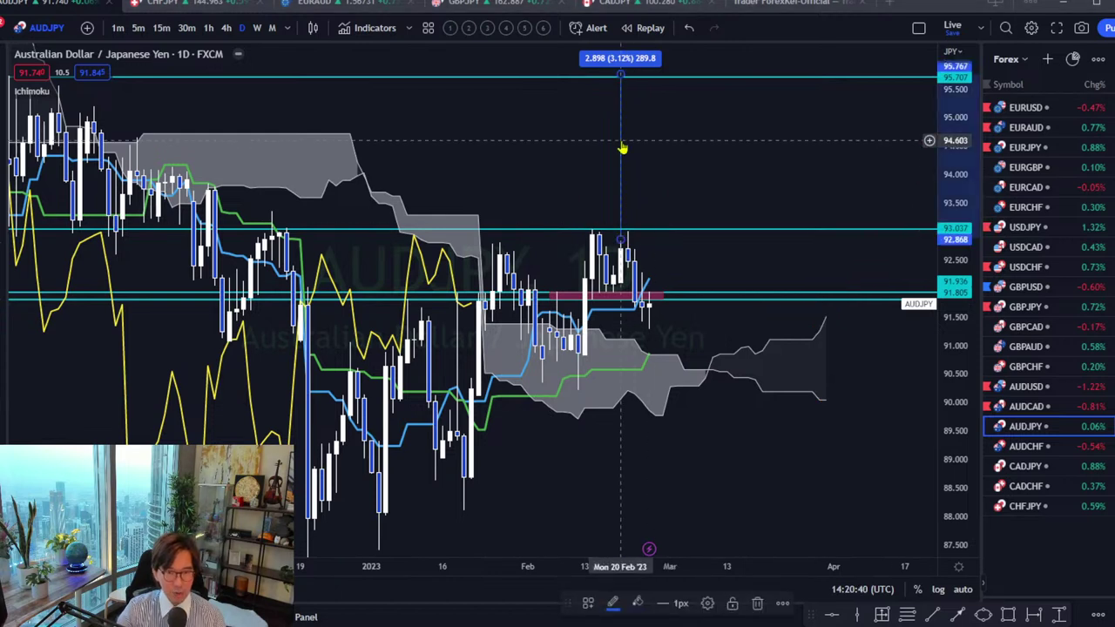
# - Delete the price-range measurement, the 91.936 level and the pink zone, then open AUDCHF
pyautogui.click(622, 148)
pyautogui.press('Delete')
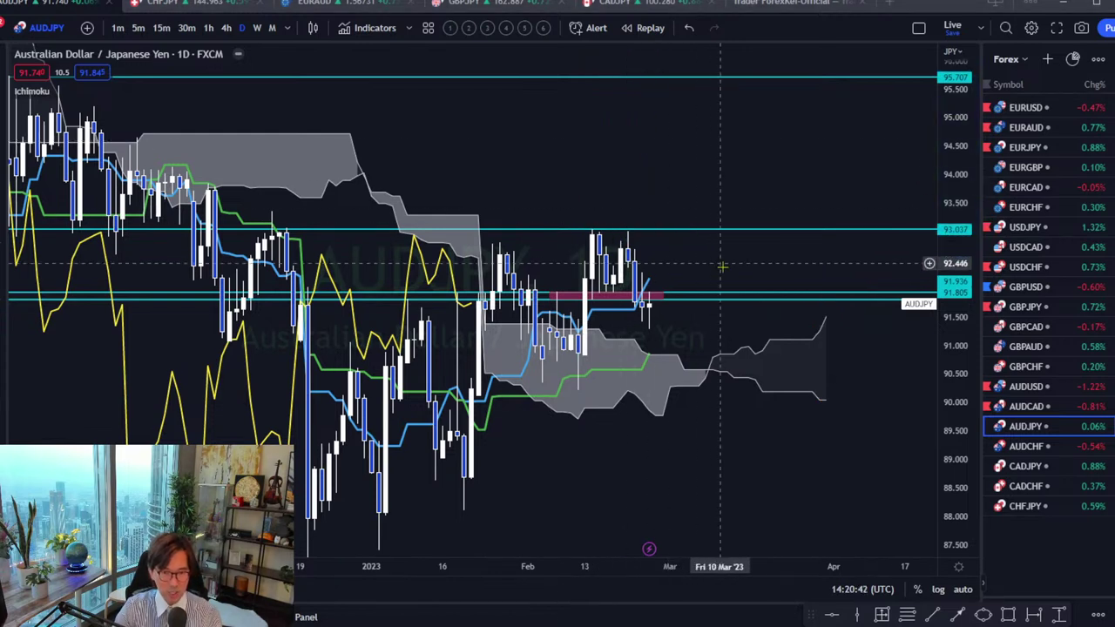
pyautogui.press('Delete')
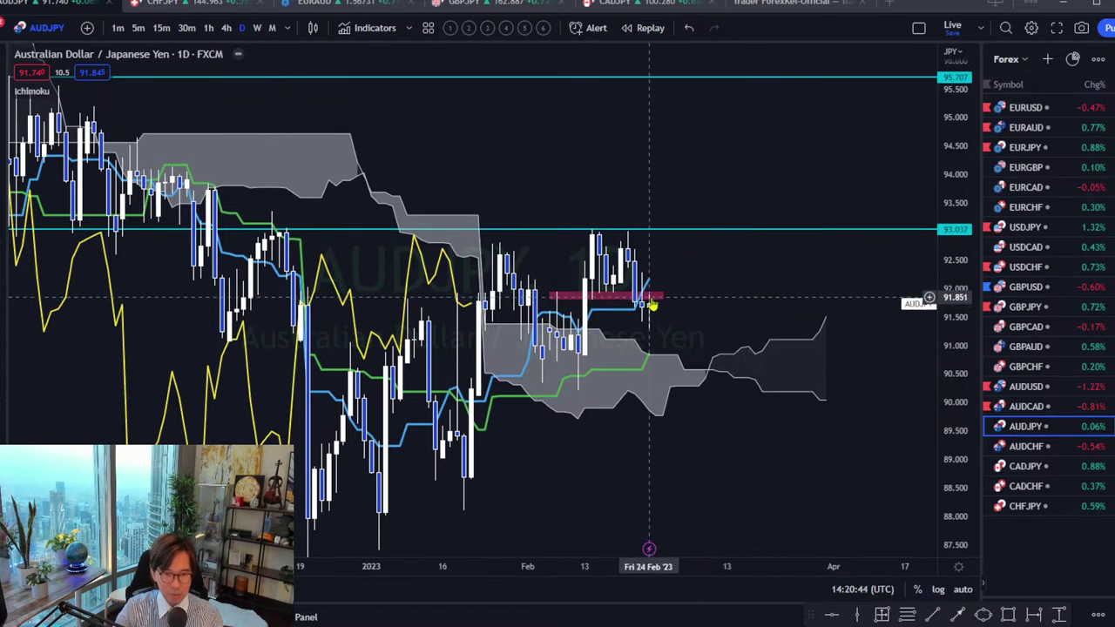
pyautogui.press('Delete')
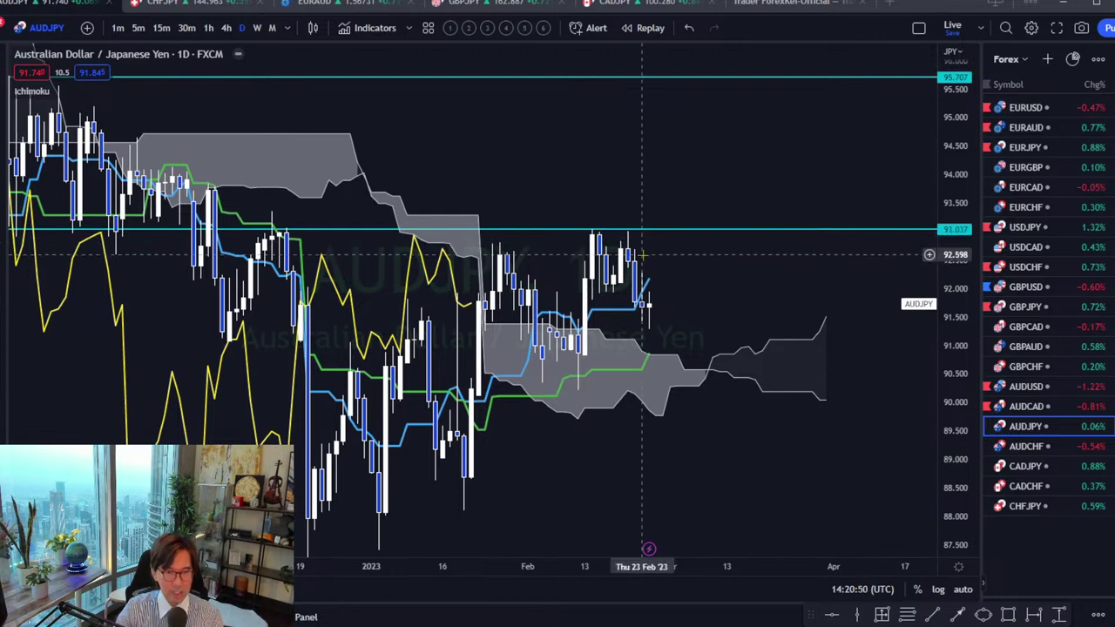
pyautogui.moveTo(709, 199); pyautogui.dragTo(709, 219)
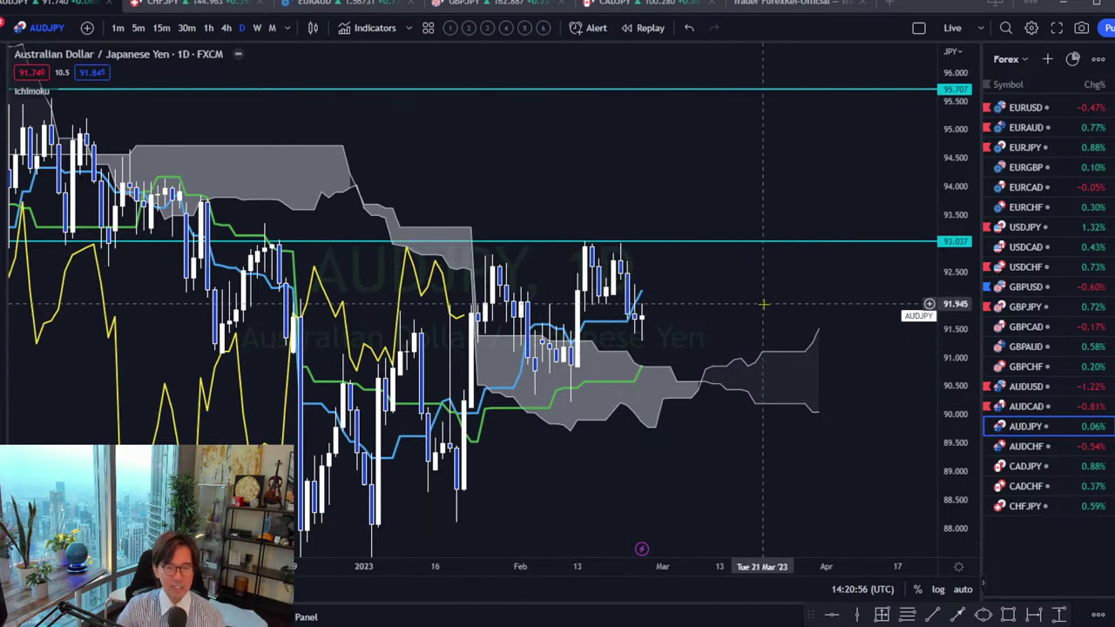
pyautogui.moveTo(777, 295); pyautogui.dragTo(800, 284)
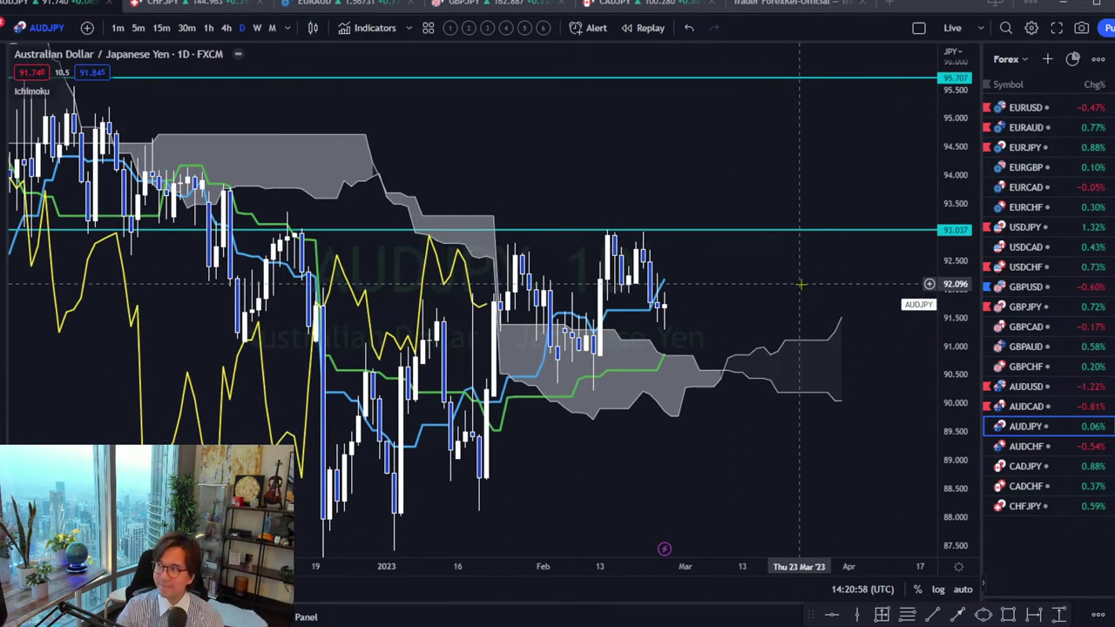
pyautogui.click(1045, 446)
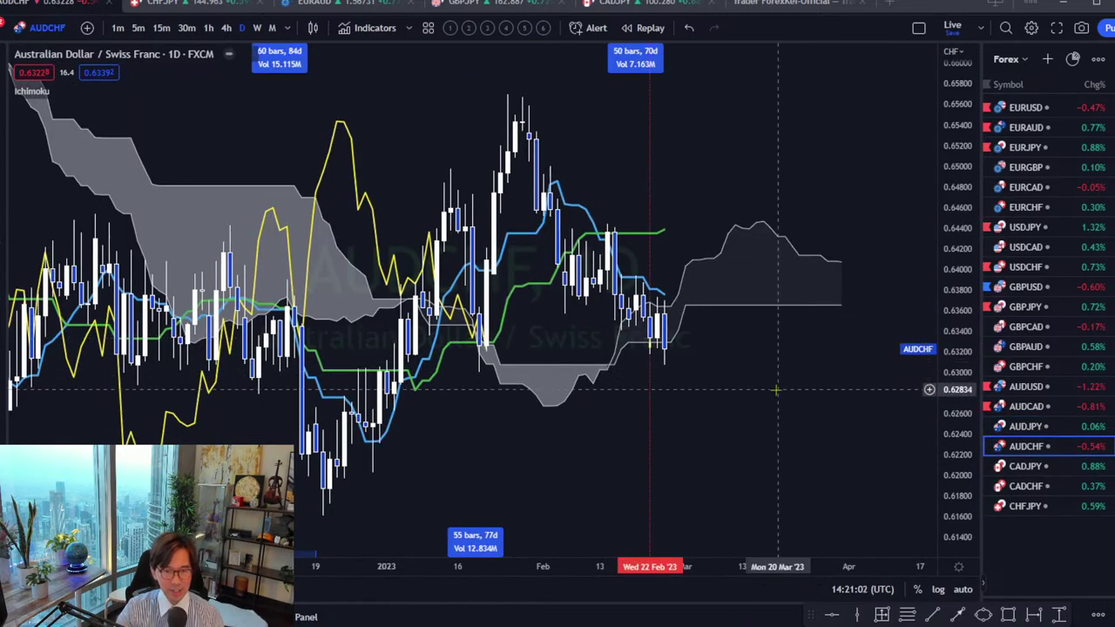
# - Delete the bar-count date range measurement from the AUDCHF chart
pyautogui.moveTo(777, 391); pyautogui.dragTo(787, 391)
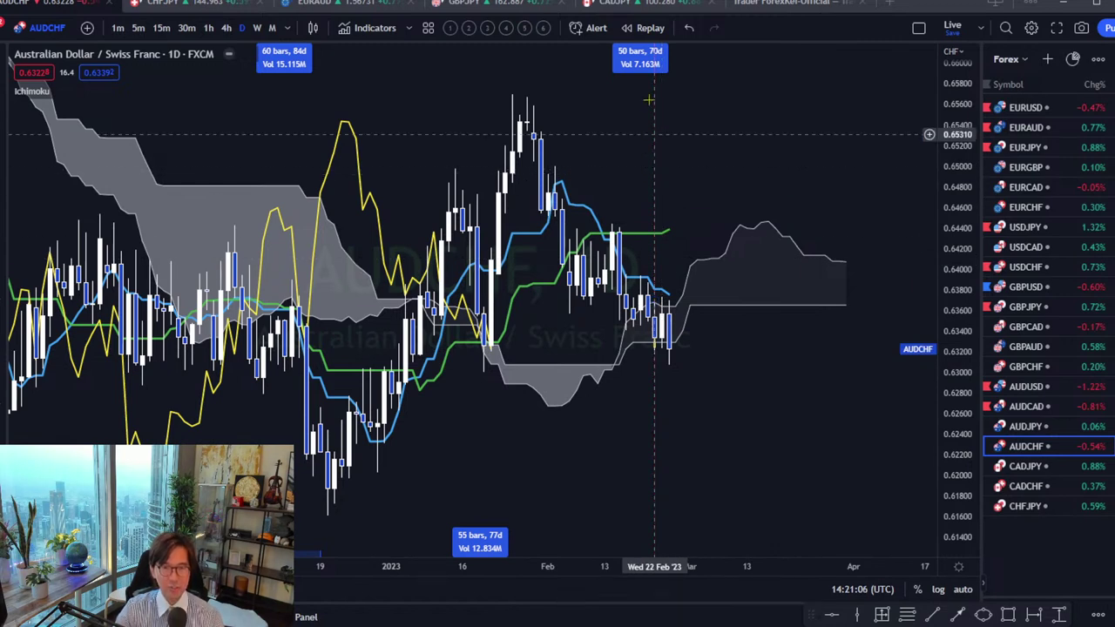
pyautogui.click(643, 73)
pyautogui.press('Delete')
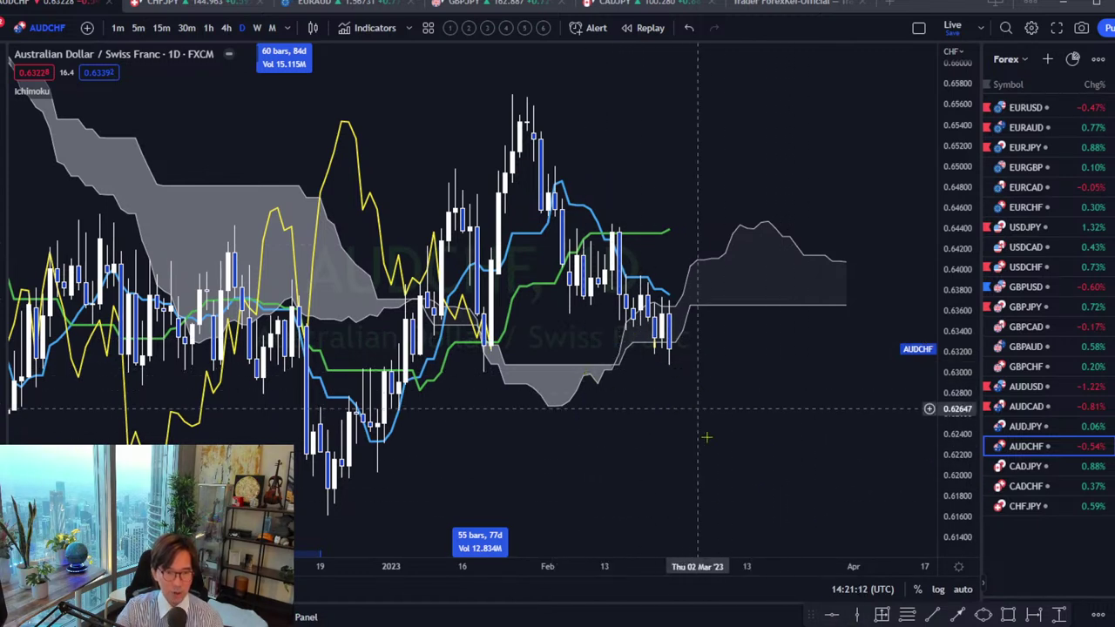
# - Add a horizontal level at 0.63002 and draw a red arrow pointing down below it
pyautogui.click(513, 373)
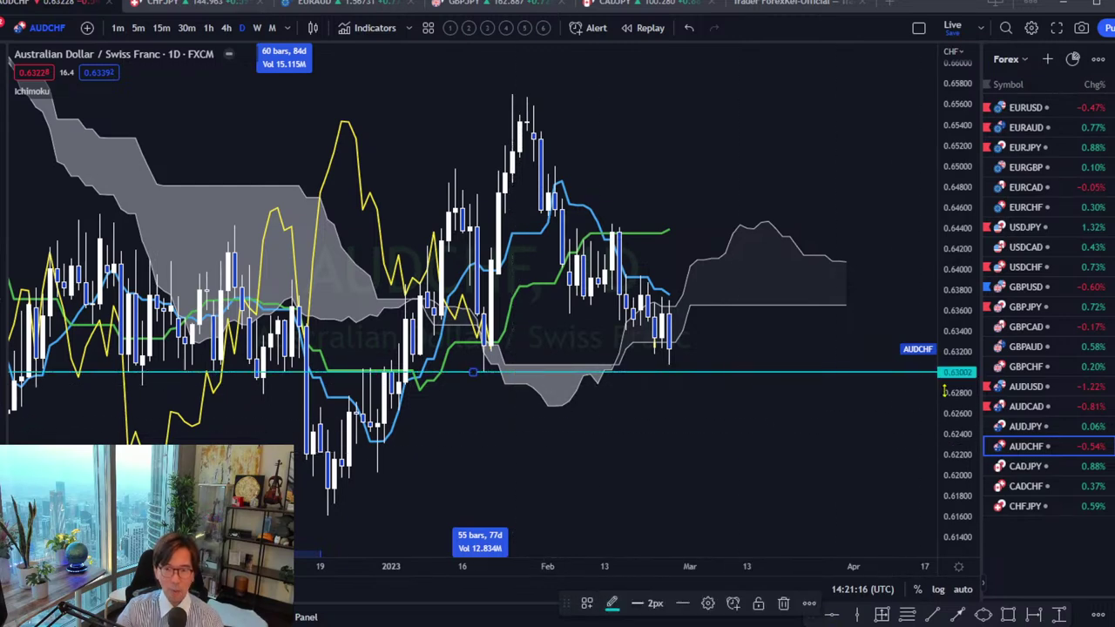
pyautogui.moveTo(746, 455)
pyautogui.mouseDown()
pyautogui.moveTo(759, 431)
pyautogui.moveTo(682, 368)
pyautogui.mouseUp()
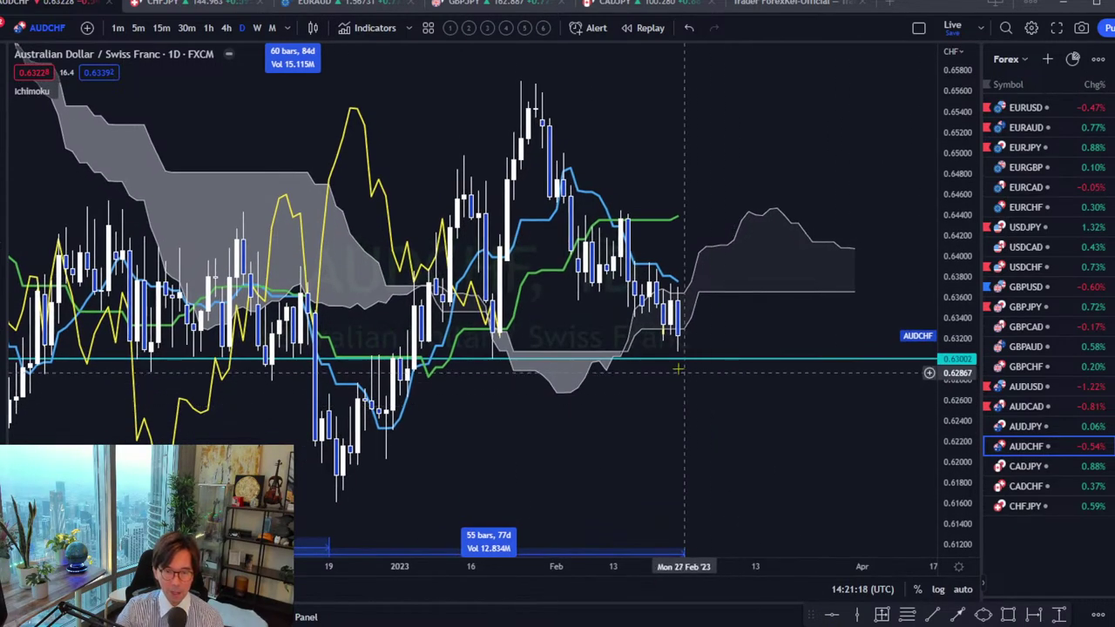
pyautogui.moveTo(740, 433); pyautogui.dragTo(734, 425)
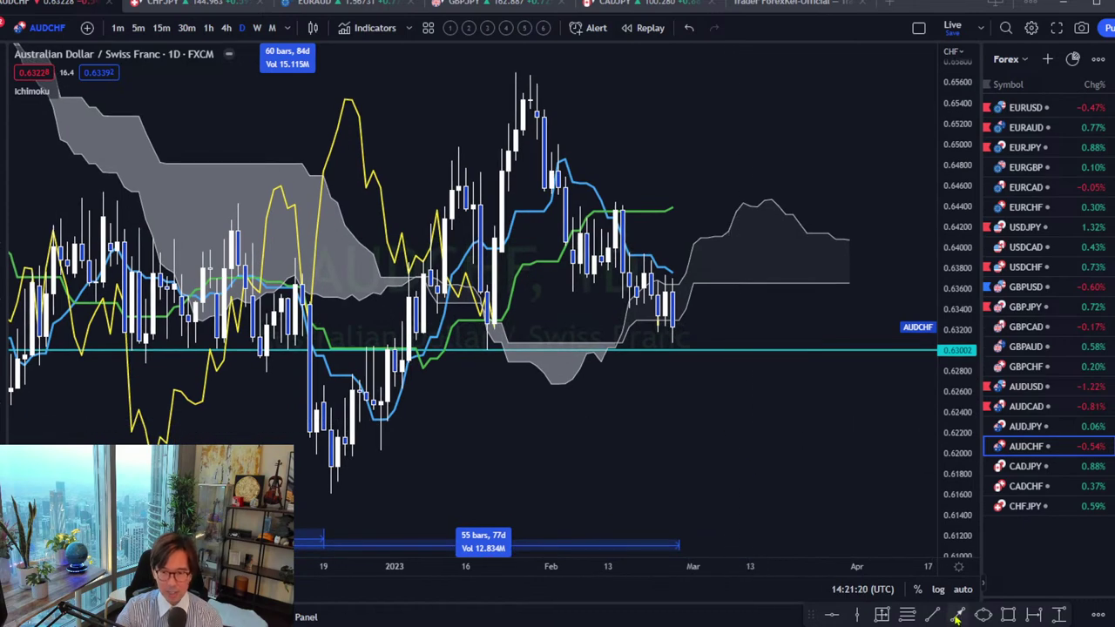
pyautogui.moveTo(680, 371); pyautogui.dragTo(707, 436)
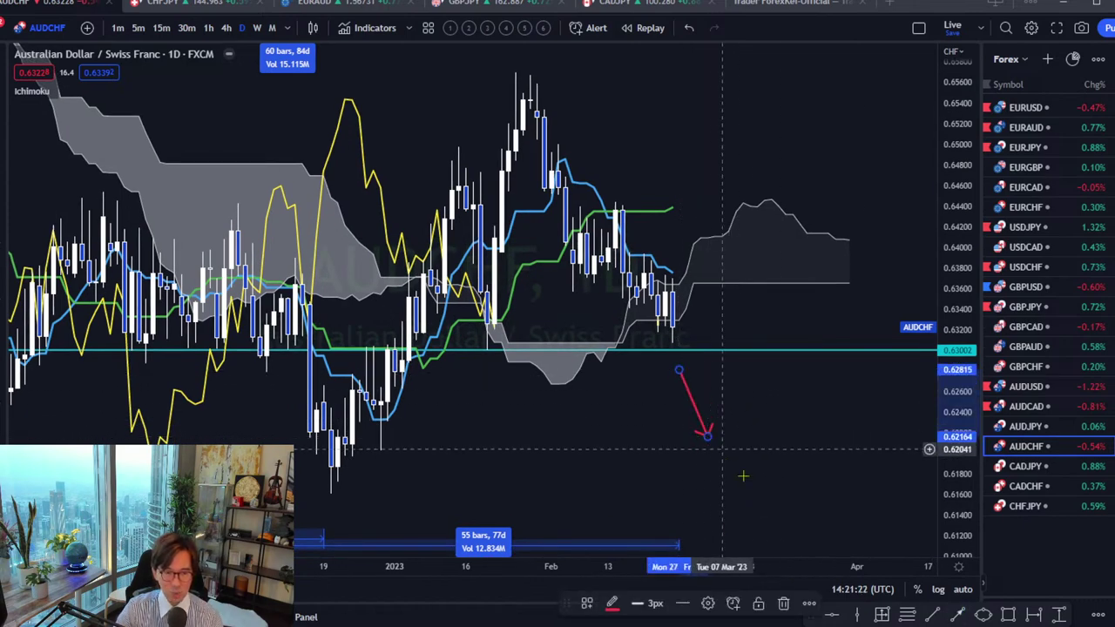
pyautogui.click(787, 568)
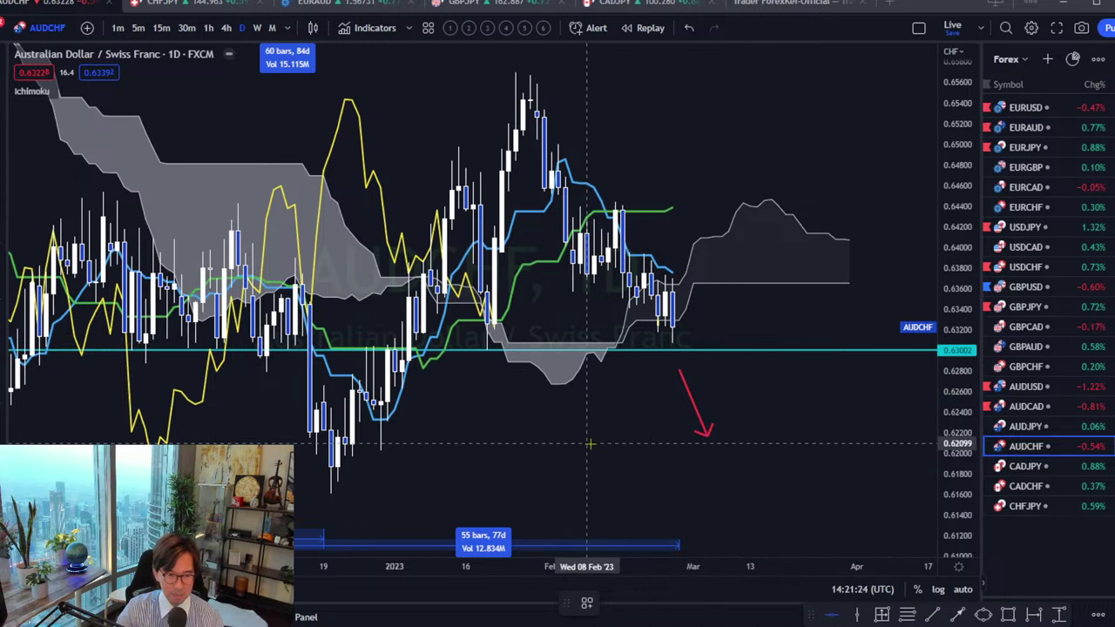
# - Add levels at 0.62035 and 0.61622, place the red arrow between them, and flag AUDCHF red
pyautogui.click(680, 451)
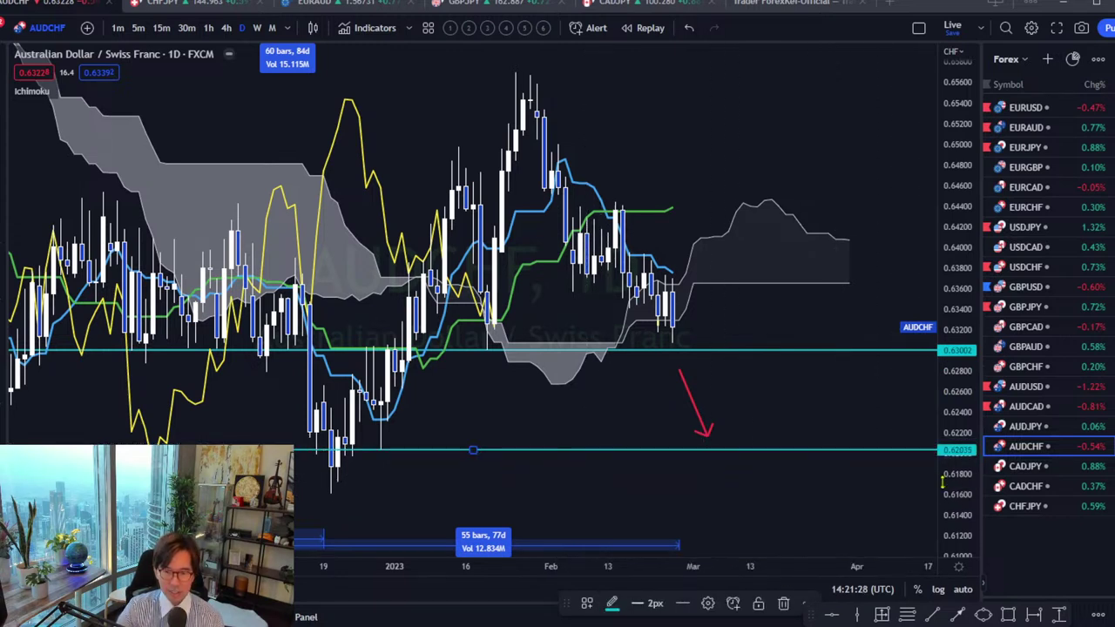
pyautogui.moveTo(906, 446); pyautogui.dragTo(836, 369)
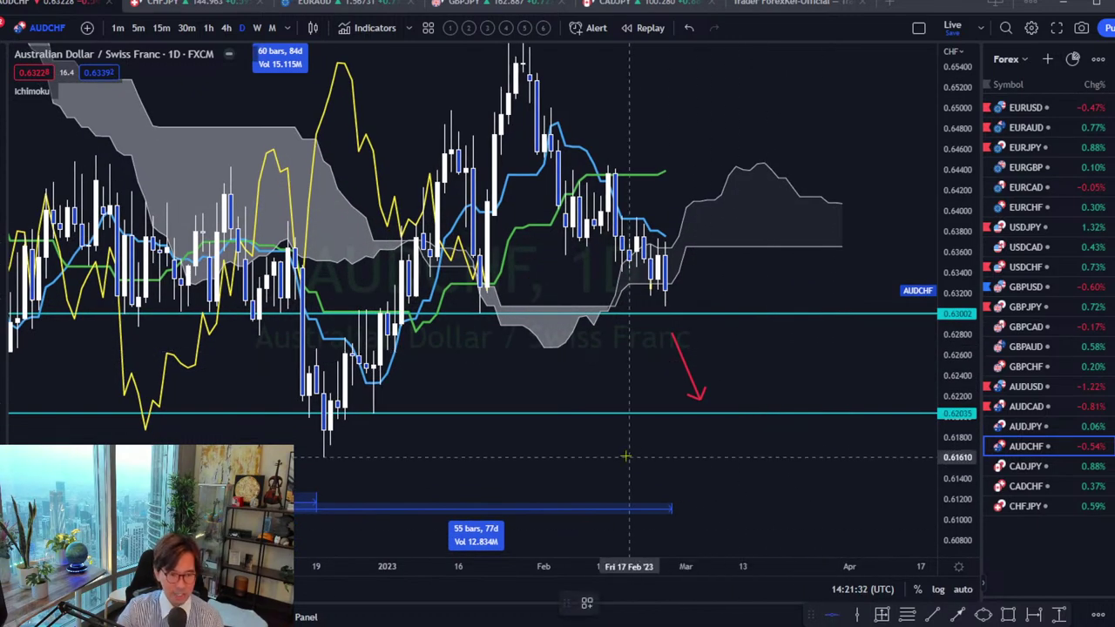
pyautogui.hotkey('alt', 'h')
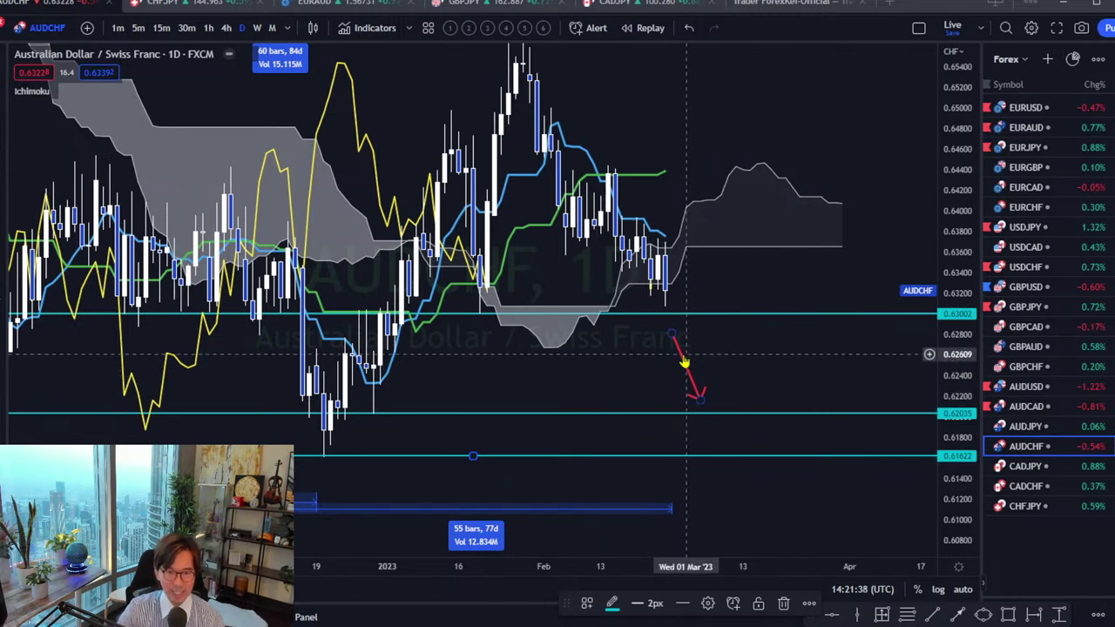
pyautogui.moveTo(685, 363); pyautogui.dragTo(719, 415)
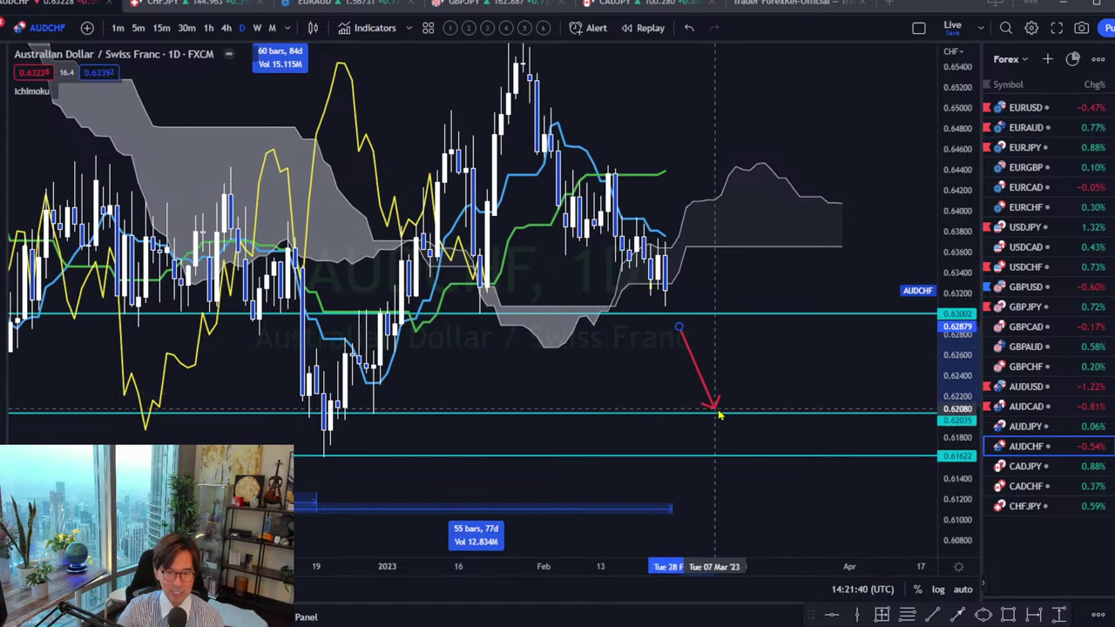
pyautogui.click(989, 448)
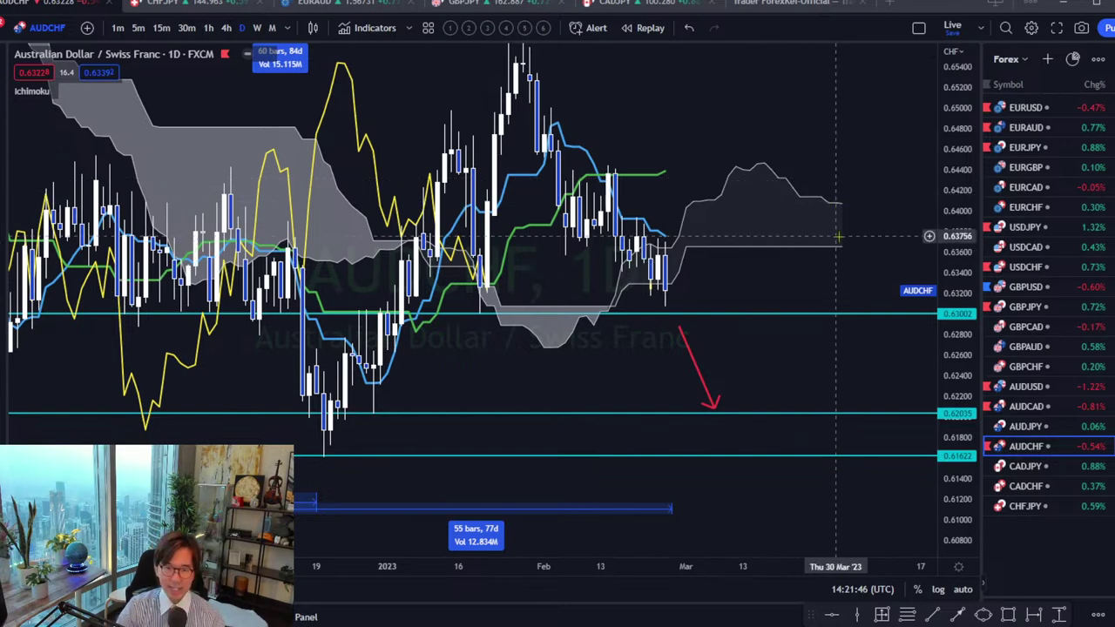
pyautogui.moveTo(846, 236); pyautogui.dragTo(848, 286)
# - Open CADJPY, circle the end of the projected cloud and sketch a red breakout path upward
pyautogui.click(997, 467)
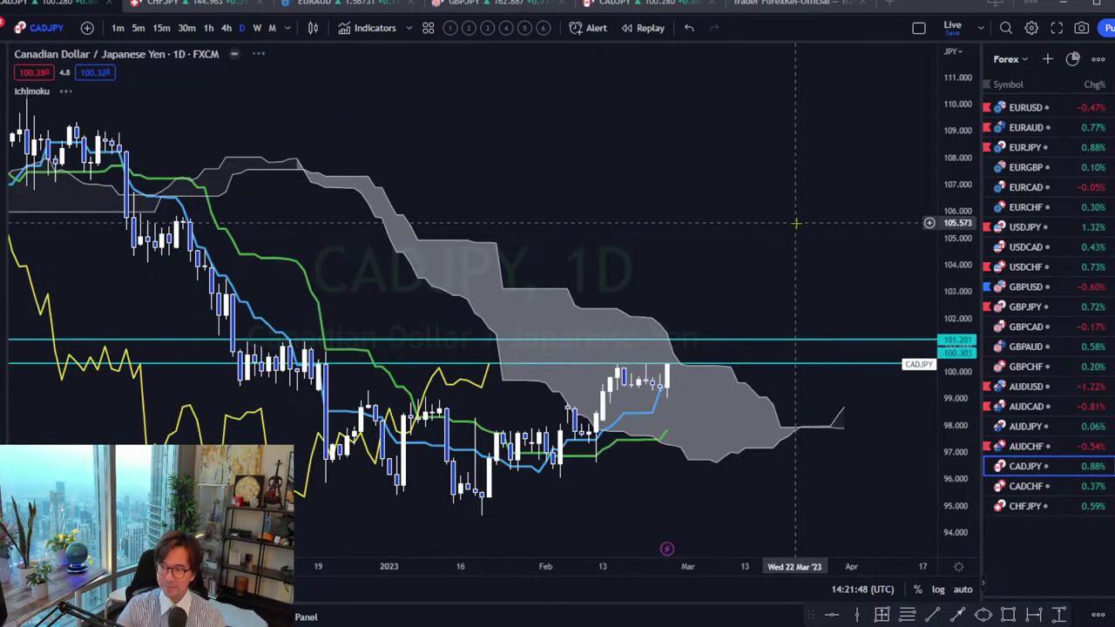
pyautogui.hscroll(-2, 745, 241)
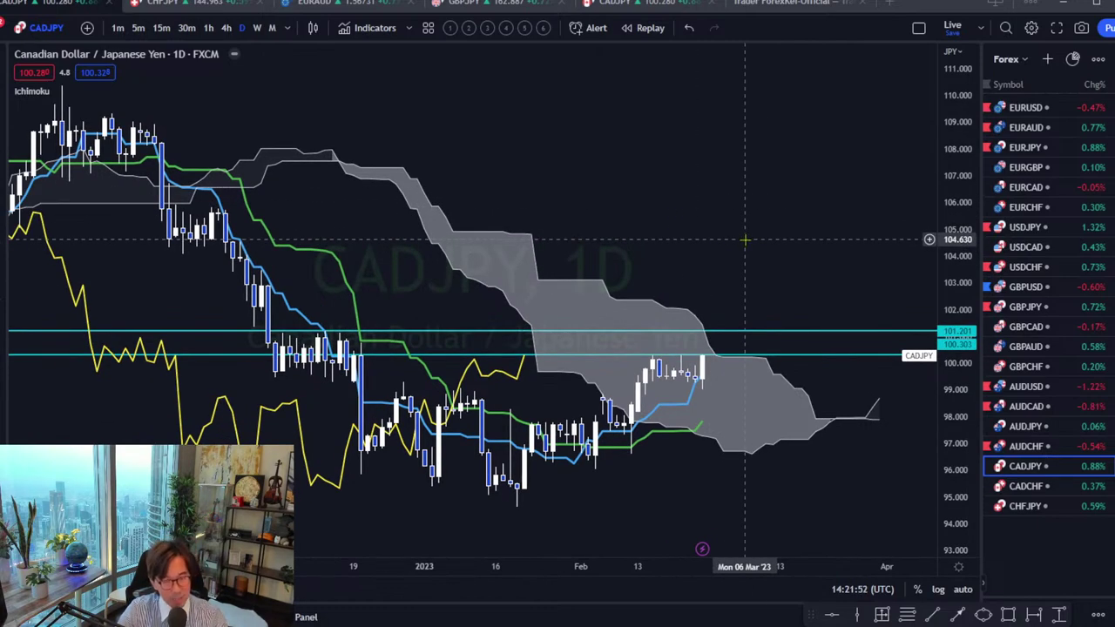
pyautogui.moveTo(745, 241); pyautogui.dragTo(732, 226)
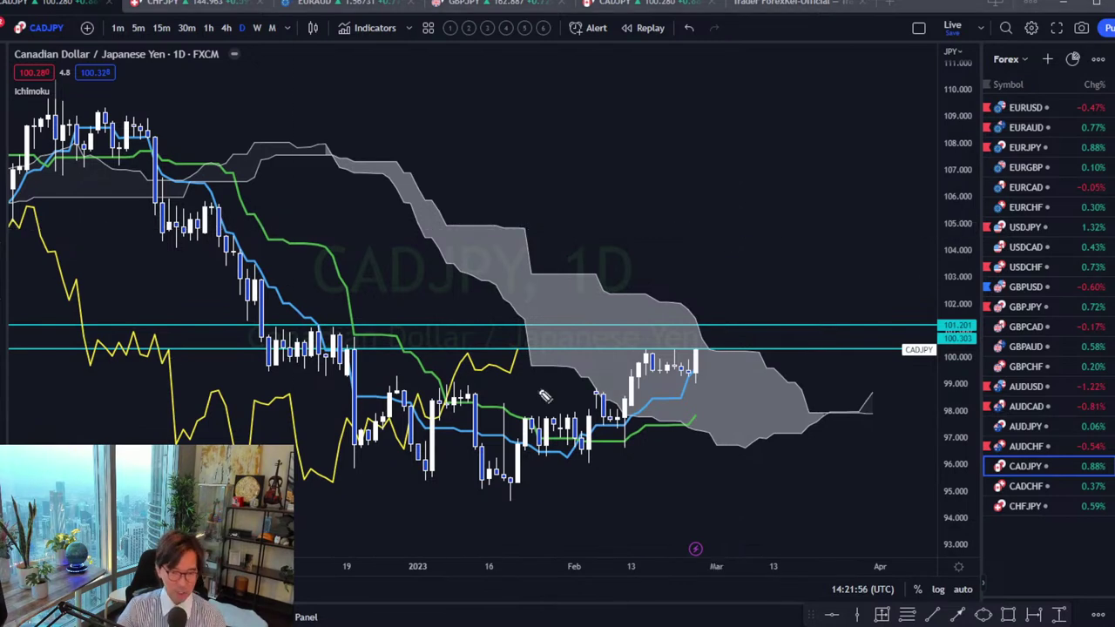
pyautogui.moveTo(896, 437)
pyautogui.mouseDown()
pyautogui.moveTo(923, 396)
pyautogui.moveTo(886, 425)
pyautogui.mouseUp()
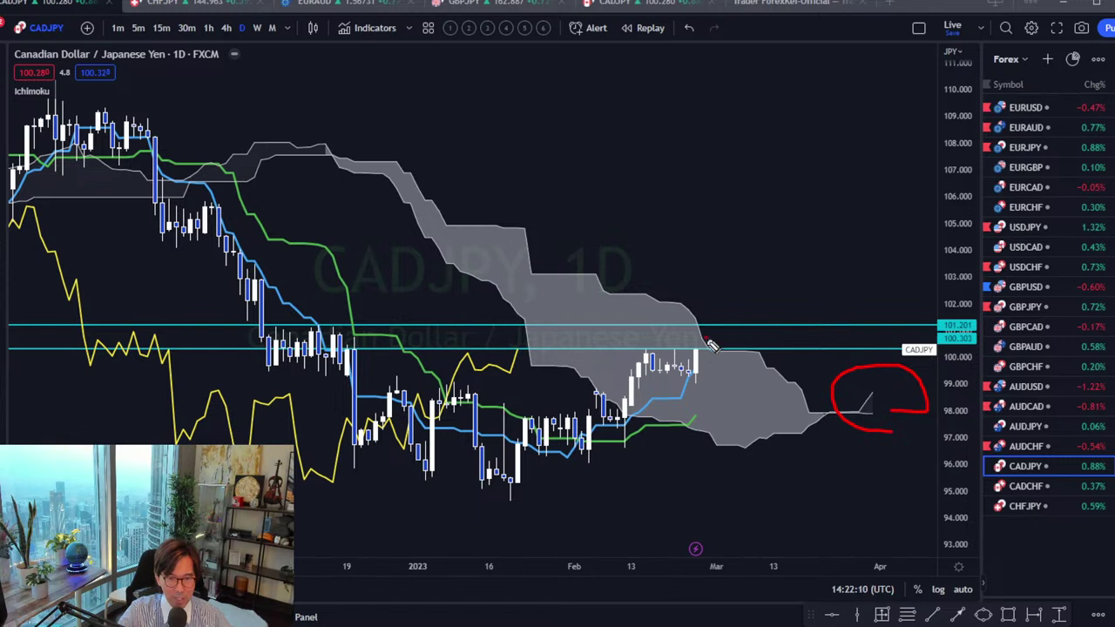
pyautogui.moveTo(701, 358)
pyautogui.mouseDown()
pyautogui.moveTo(721, 314)
pyautogui.moveTo(740, 320)
pyautogui.moveTo(763, 293)
pyautogui.moveTo(768, 267)
pyautogui.moveTo(779, 307)
pyautogui.mouseUp()
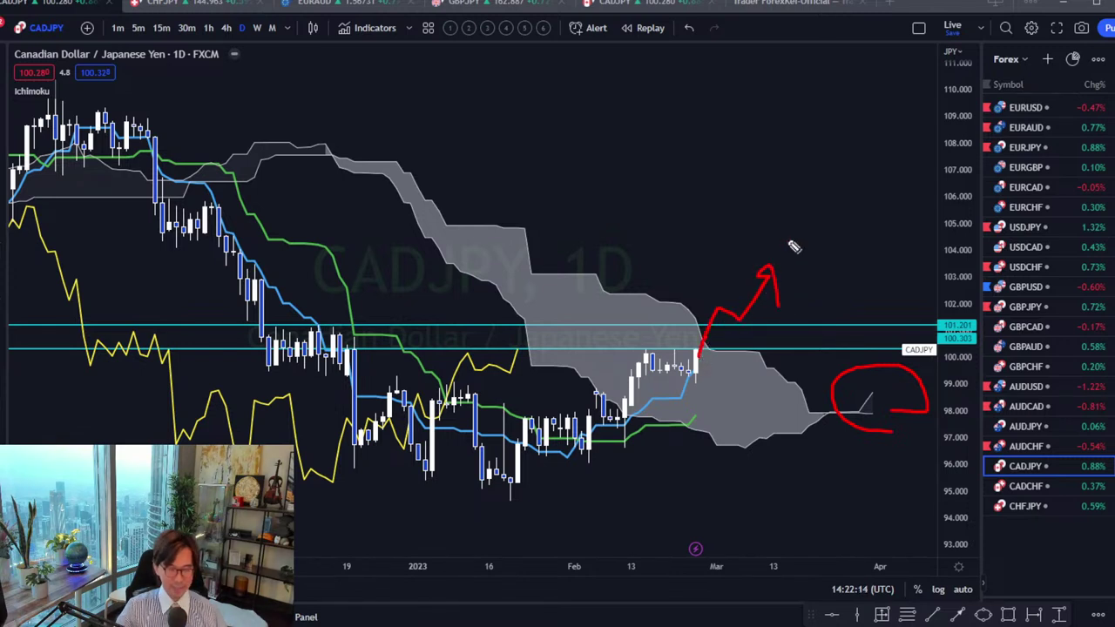
# - Flag CADJPY red, add a horizontal level at 105.821, and open CADCHF
pyautogui.click(988, 468)
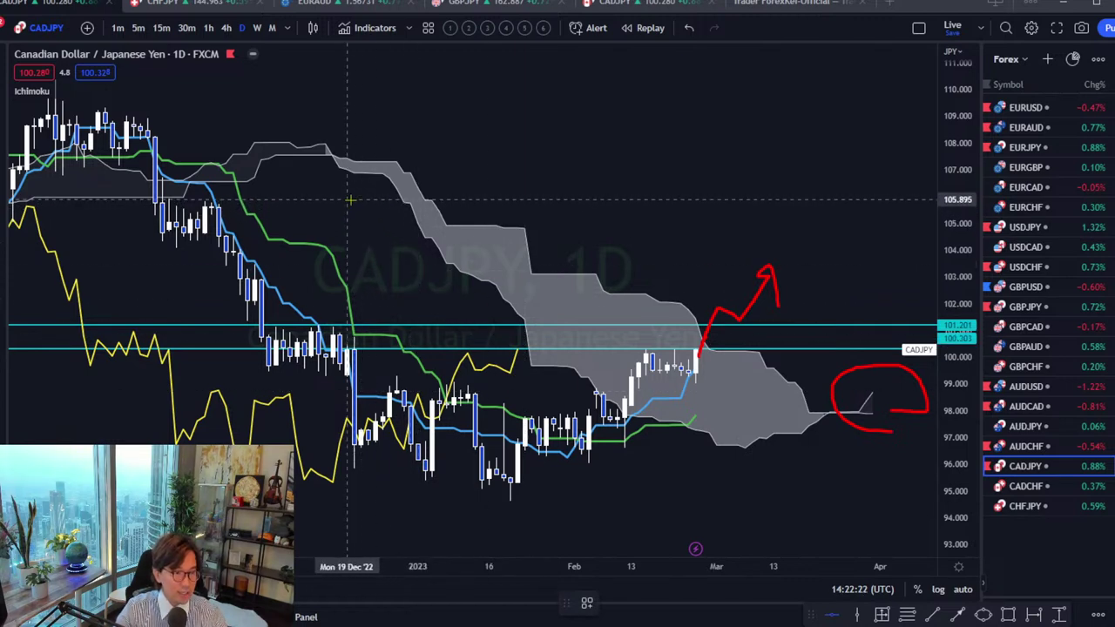
pyautogui.hotkey('alt', 'h')
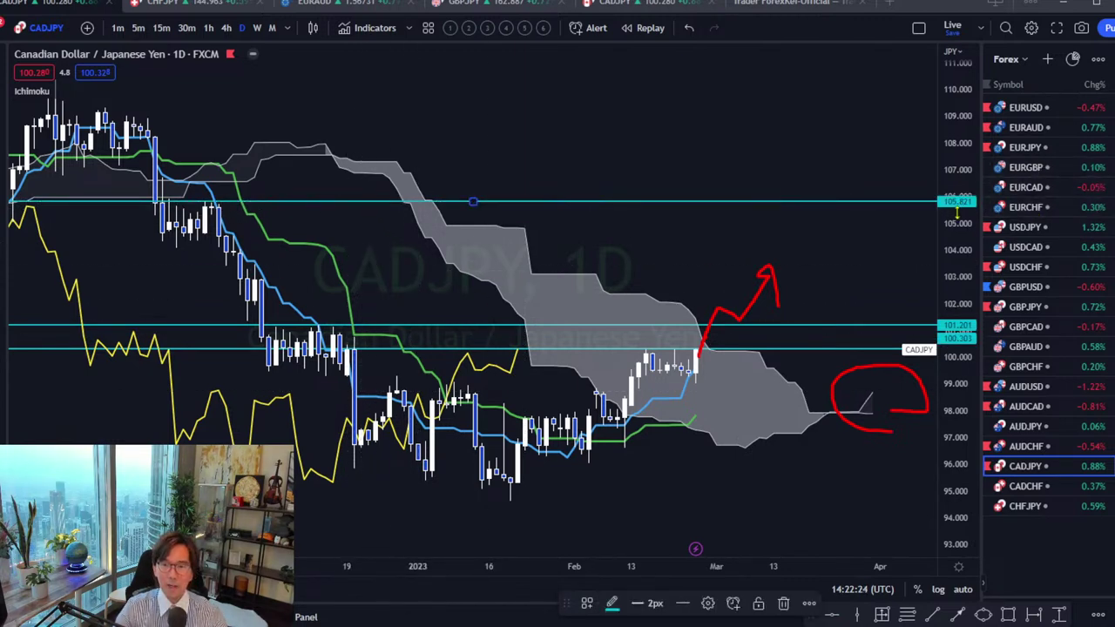
pyautogui.click(799, 118)
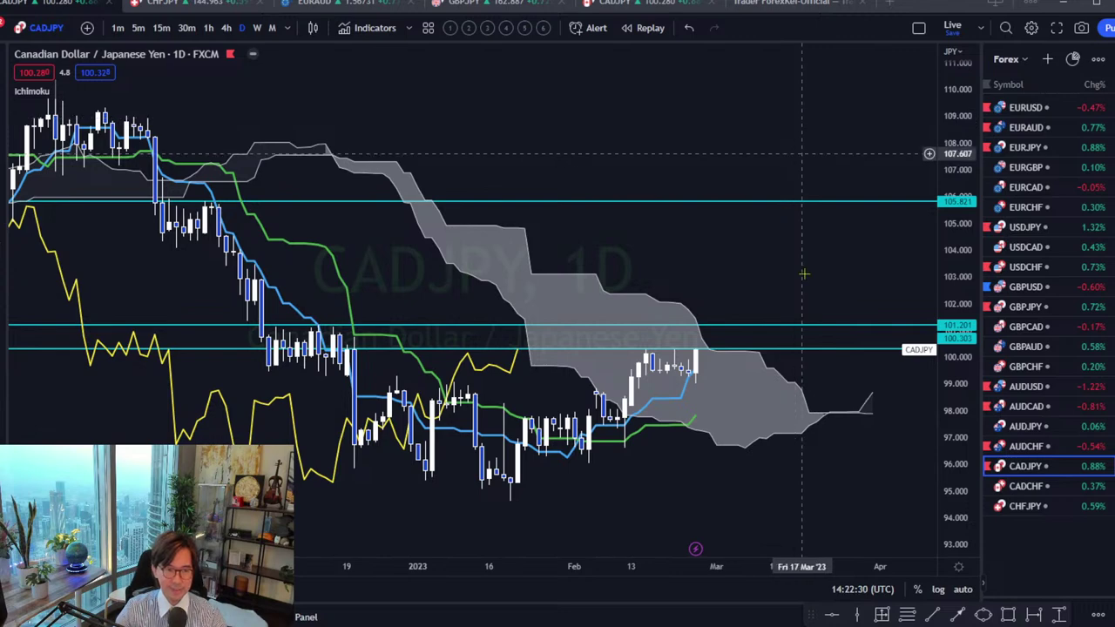
pyautogui.click(1016, 486)
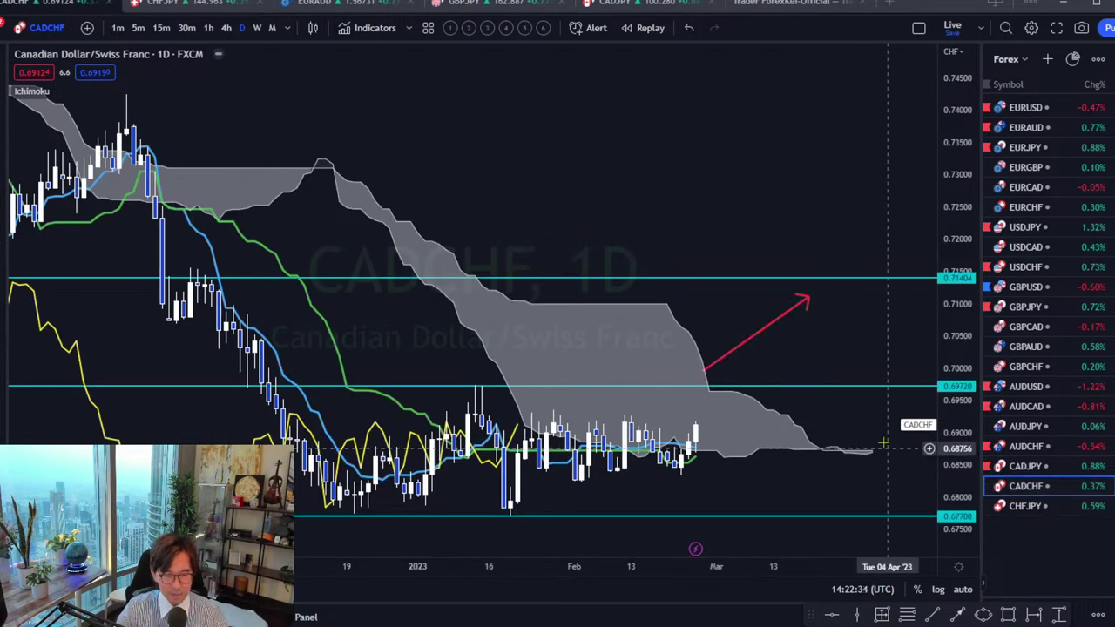
# - Recentre the CADCHF chart and delete its red upward arrow
pyautogui.moveTo(885, 444); pyautogui.dragTo(864, 371)
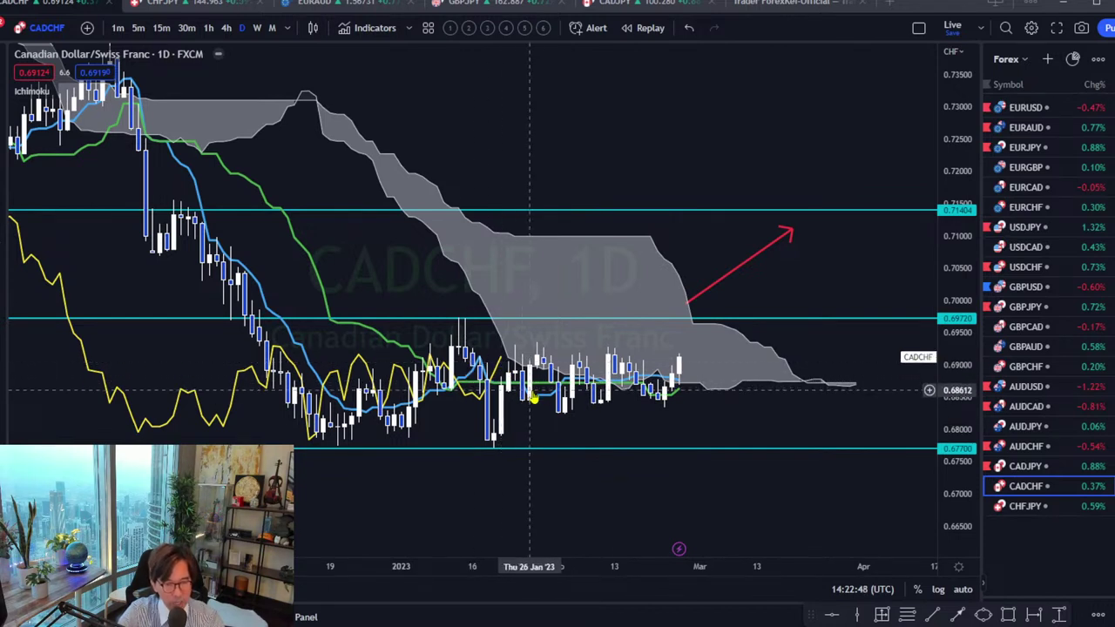
pyautogui.click(719, 283)
pyautogui.press('Delete')
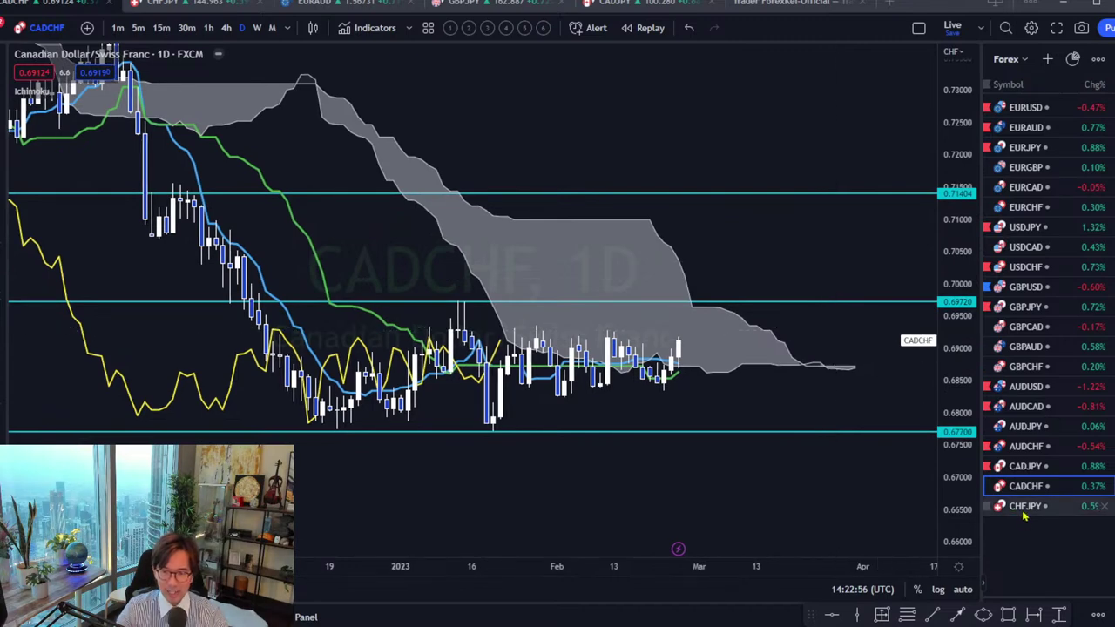
# - Open CHFJPY and sketch a red drop path, circle a swing point, and underline 143.730
pyautogui.click(1024, 509)
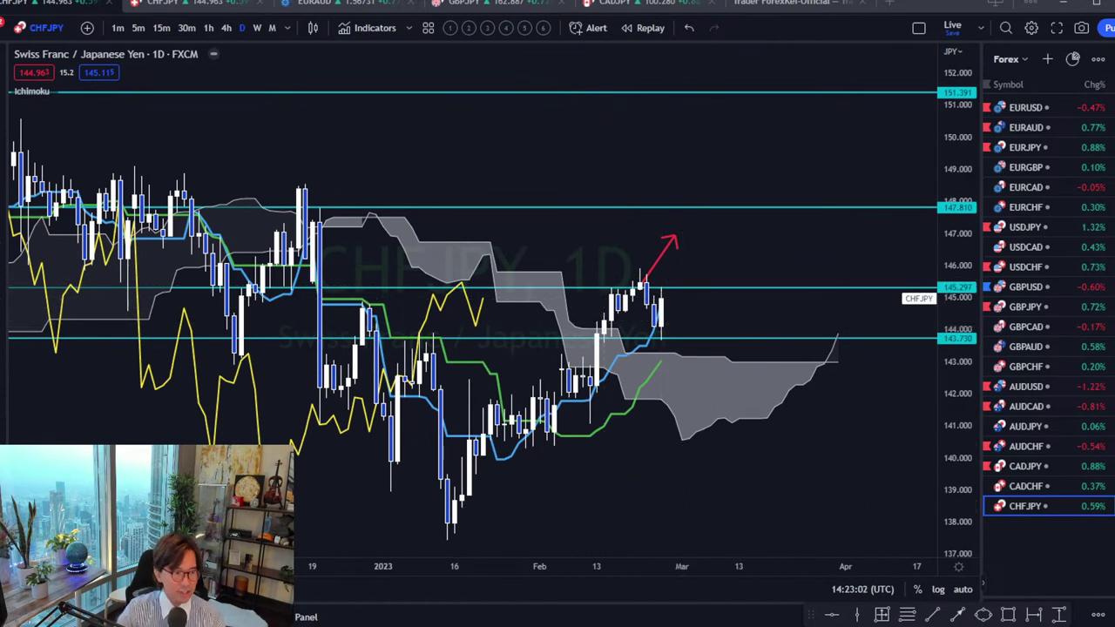
pyautogui.moveTo(641, 273)
pyautogui.mouseDown()
pyautogui.moveTo(662, 333)
pyautogui.moveTo(640, 330)
pyautogui.mouseUp()
pyautogui.moveTo(437, 327); pyautogui.dragTo(441, 331)
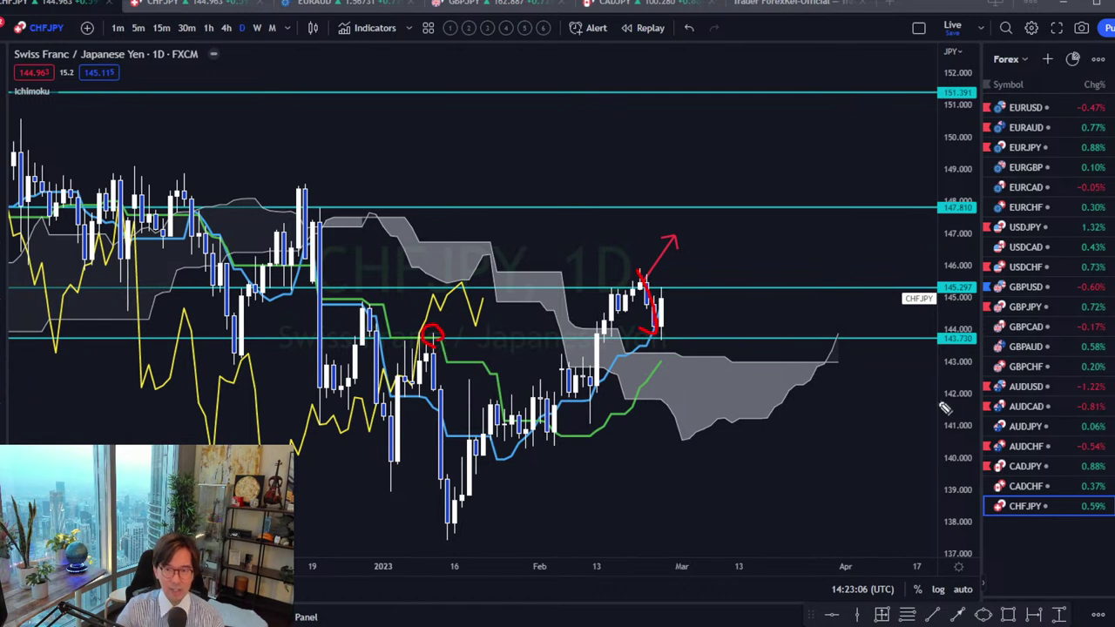
pyautogui.moveTo(937, 348); pyautogui.dragTo(983, 353)
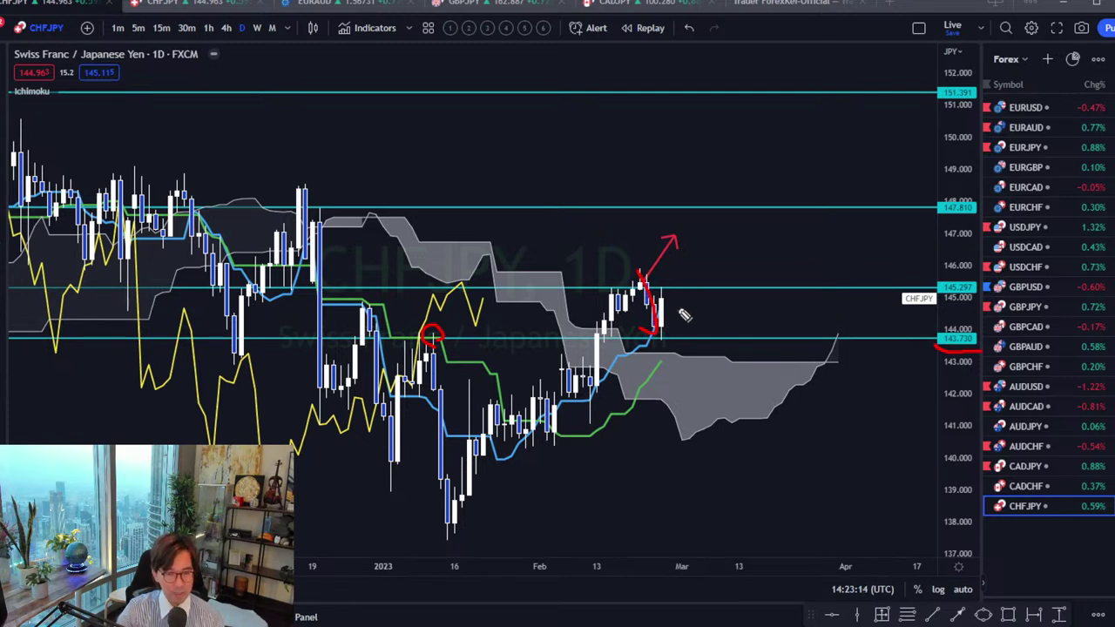
# - Shift the red upward arrow right and raise the upper level line to 148.534
pyautogui.moveTo(665, 255); pyautogui.dragTo(700, 249)
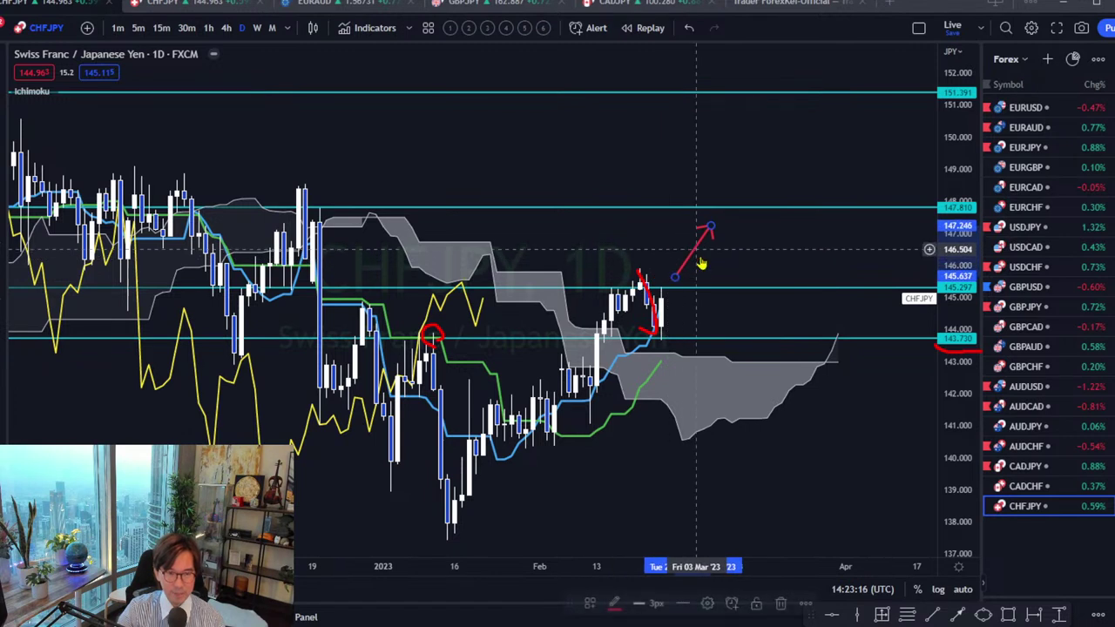
pyautogui.click(750, 257)
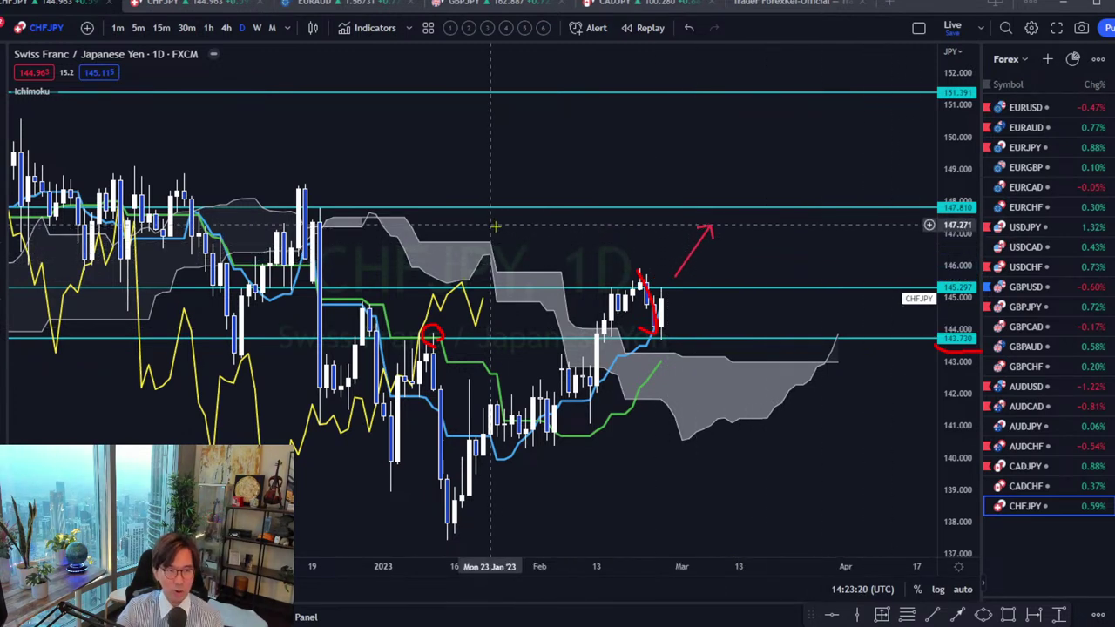
pyautogui.moveTo(548, 216); pyautogui.dragTo(473, 184)
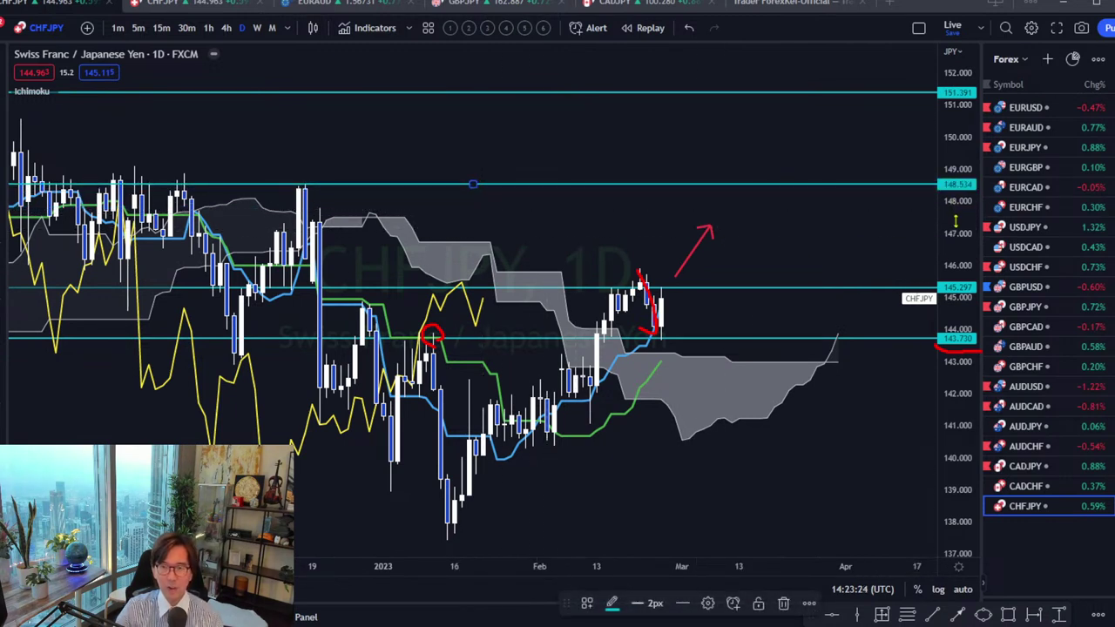
pyautogui.click(664, 248)
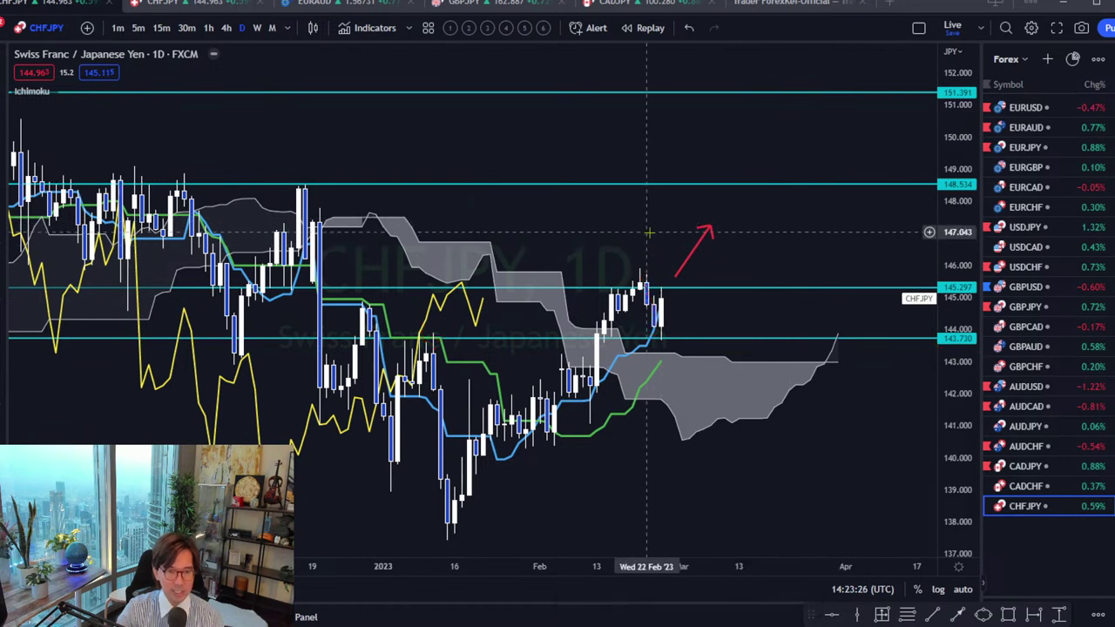
# - Flag CHFJPY red in the watchlist
pyautogui.click(989, 509)
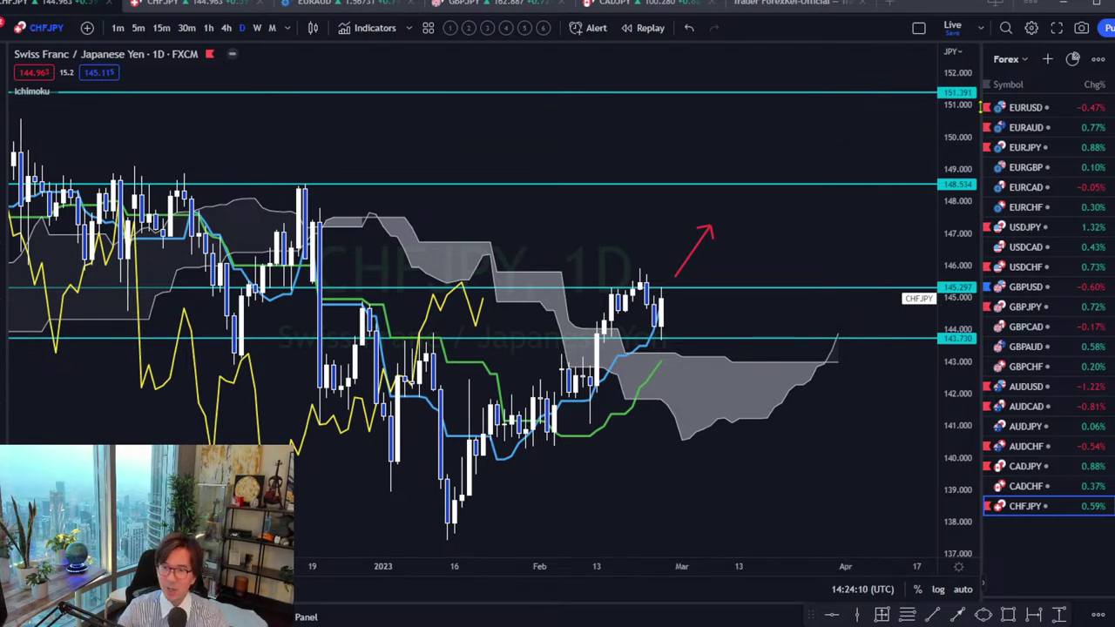
# - Switch the watchlist to Commodity, open XAUUSD, and rescale the chart to centre the candles
pyautogui.click(1019, 58)
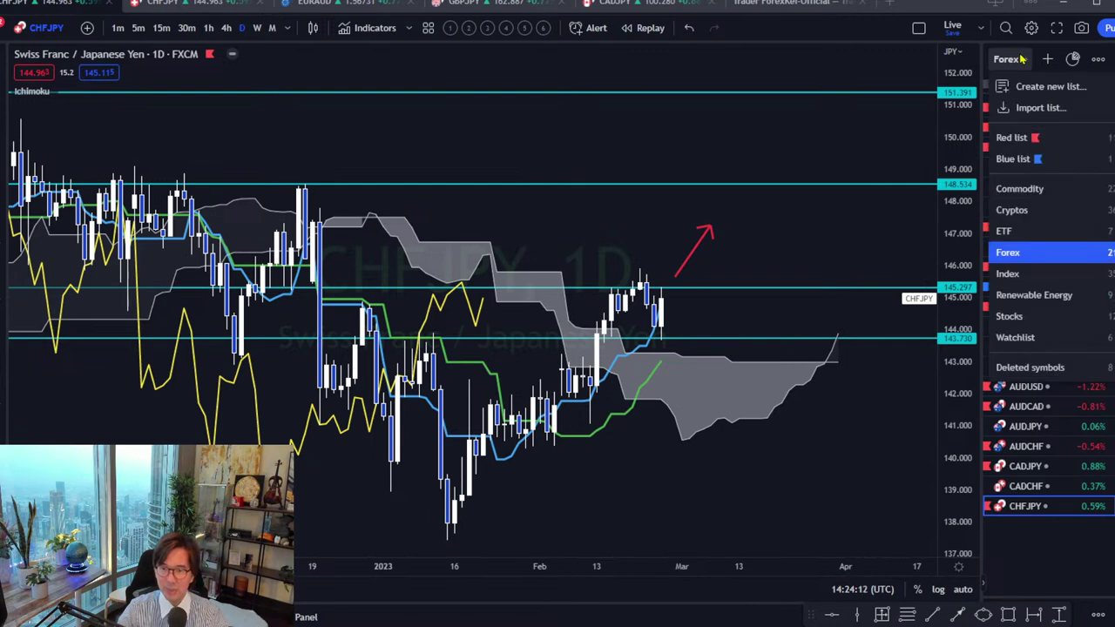
pyautogui.click(1020, 188)
pyautogui.click(1037, 127)
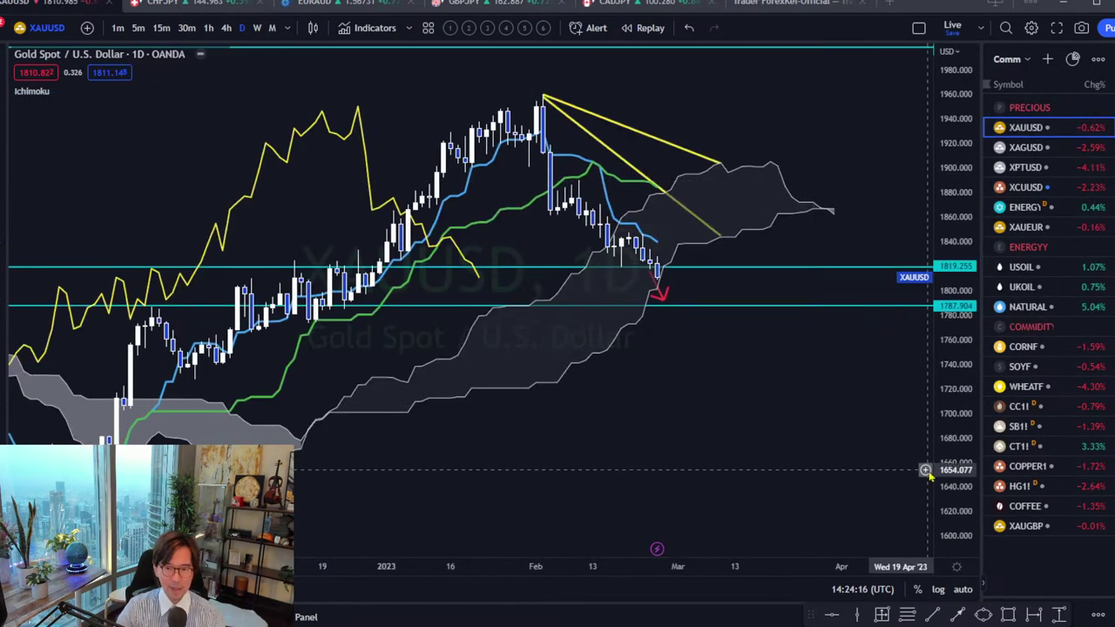
pyautogui.moveTo(947, 475); pyautogui.dragTo(948, 446)
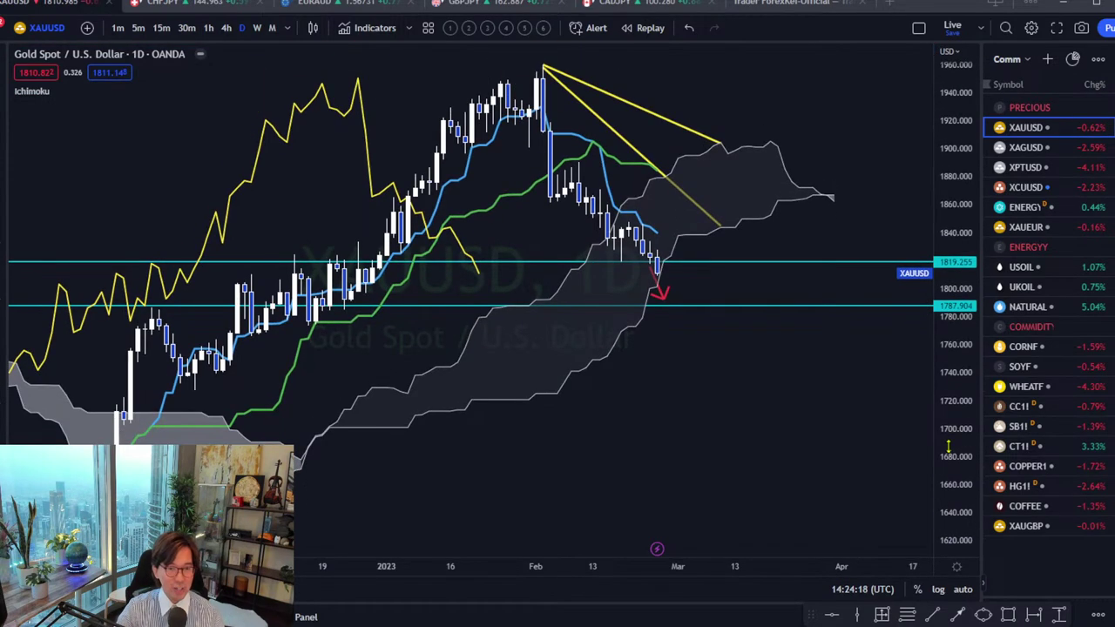
pyautogui.moveTo(727, 428); pyautogui.dragTo(728, 458)
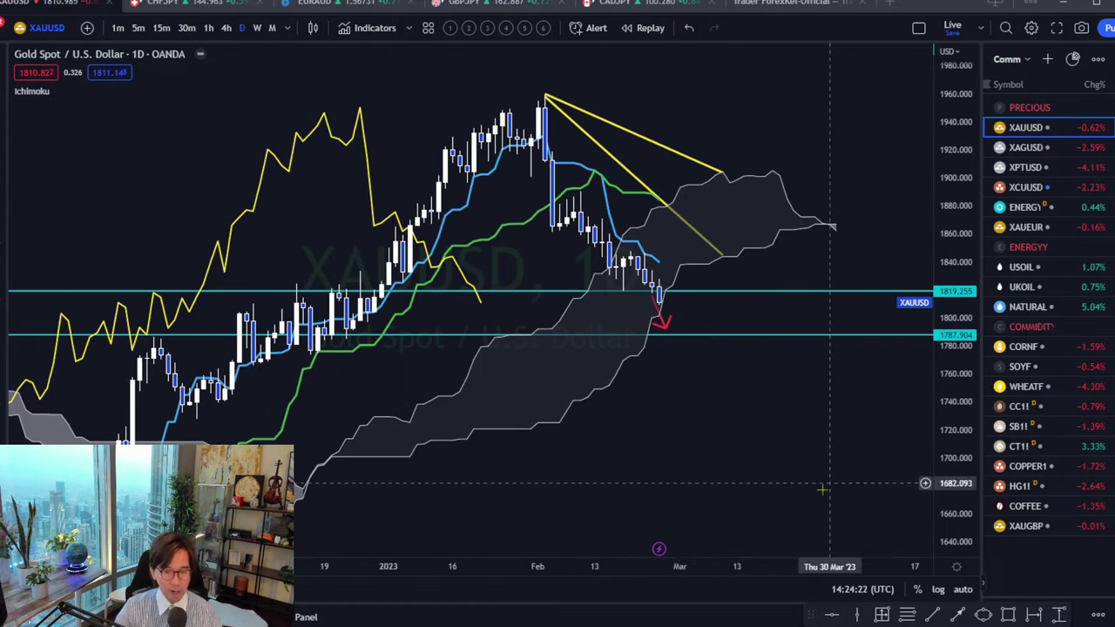
pyautogui.scroll(3, 749, 495)
pyautogui.scroll(-4, 736, 497)
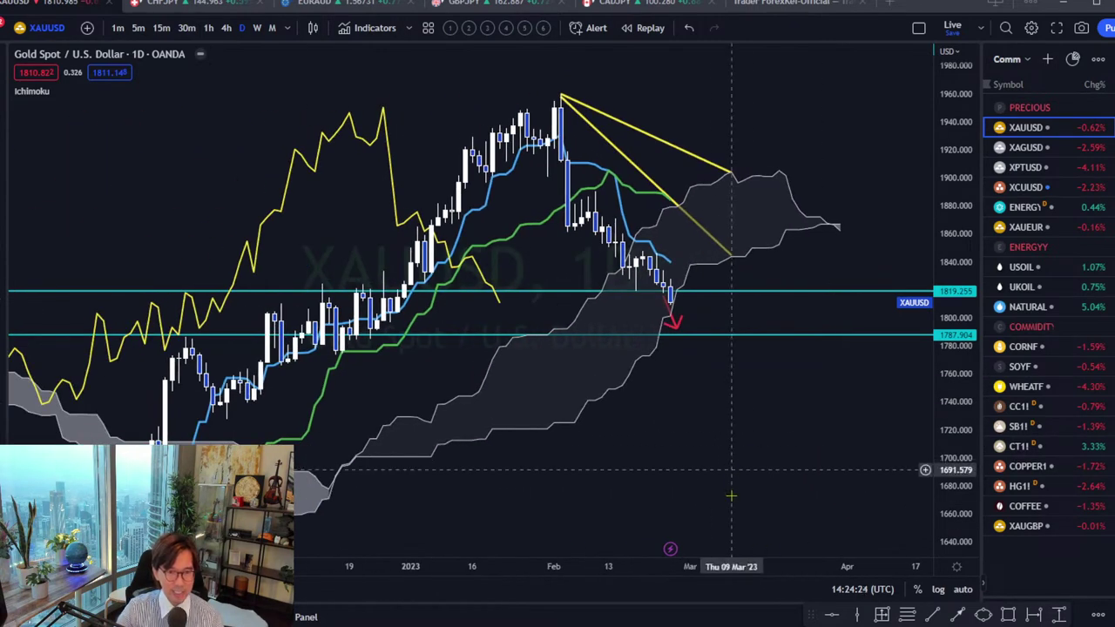
pyautogui.moveTo(732, 496); pyautogui.dragTo(732, 522)
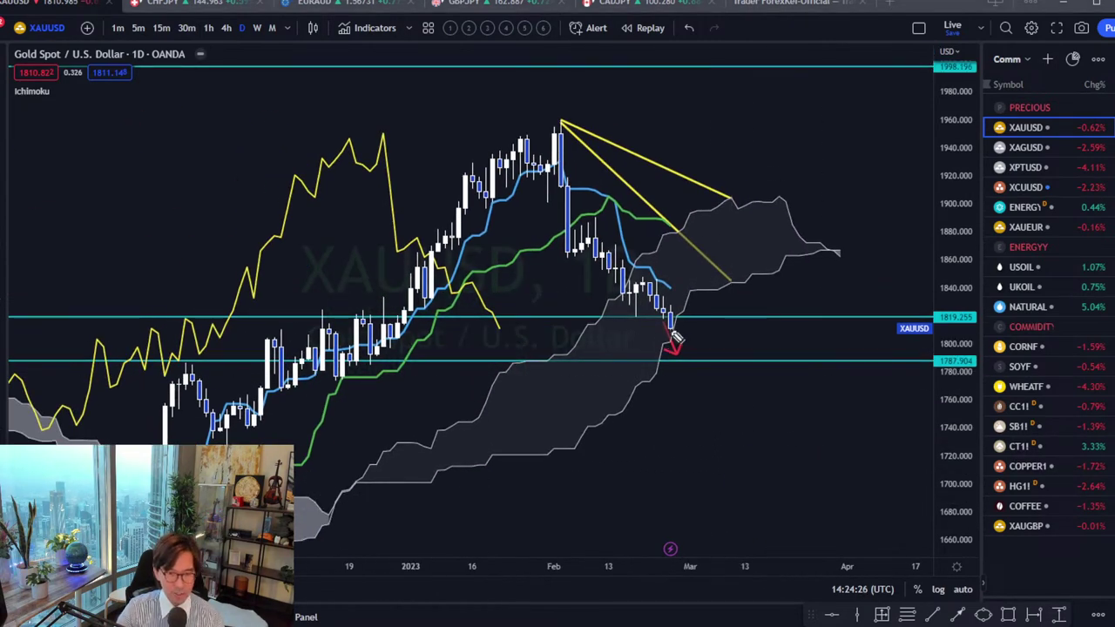
# - Delete the cyan levels near 1819 and 1788 and extend the red downward arrow's tip lower
pyautogui.moveTo(675, 340)
pyautogui.mouseDown()
pyautogui.moveTo(629, 345)
pyautogui.moveTo(622, 284)
pyautogui.moveTo(674, 289)
pyautogui.moveTo(679, 349)
pyautogui.mouseUp()
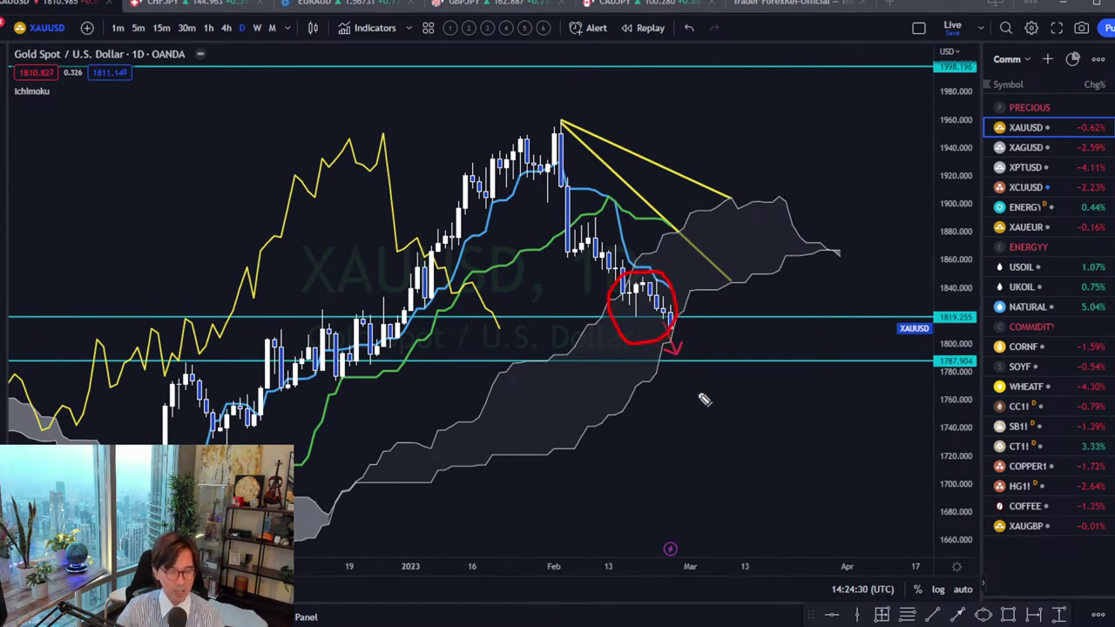
pyautogui.hotkey('ctrl', 'z')
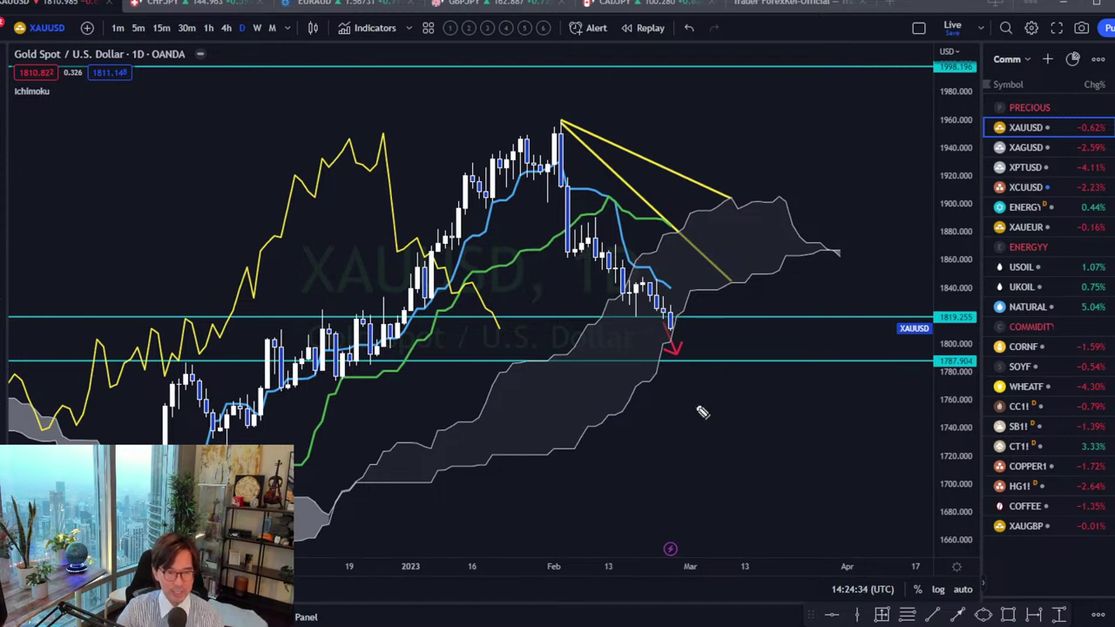
pyautogui.click(714, 324)
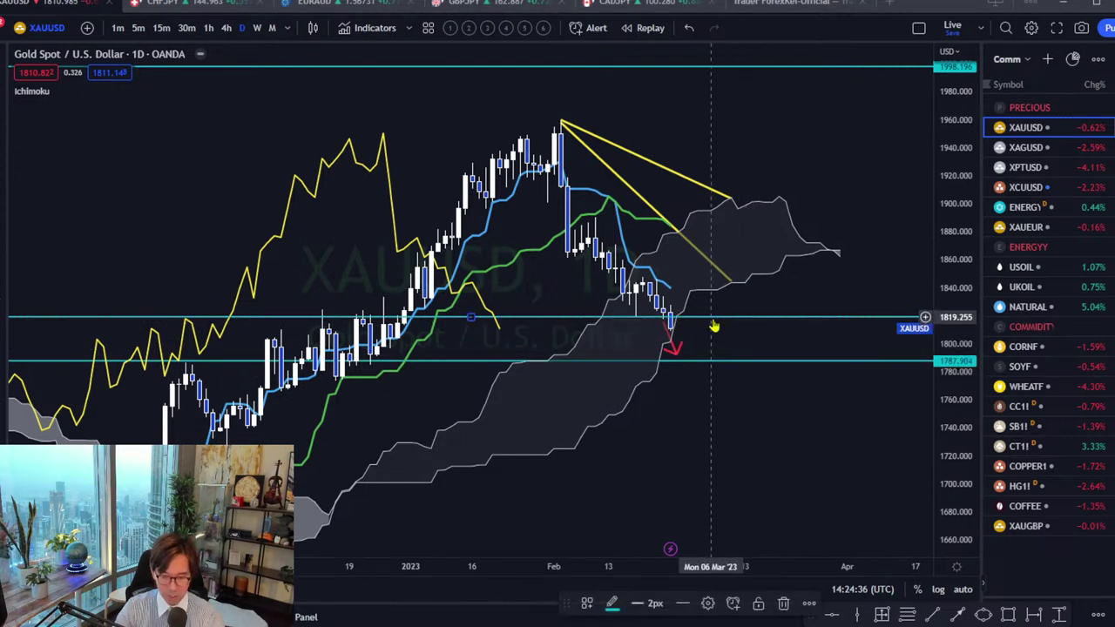
pyautogui.press('Delete')
pyautogui.click(673, 344)
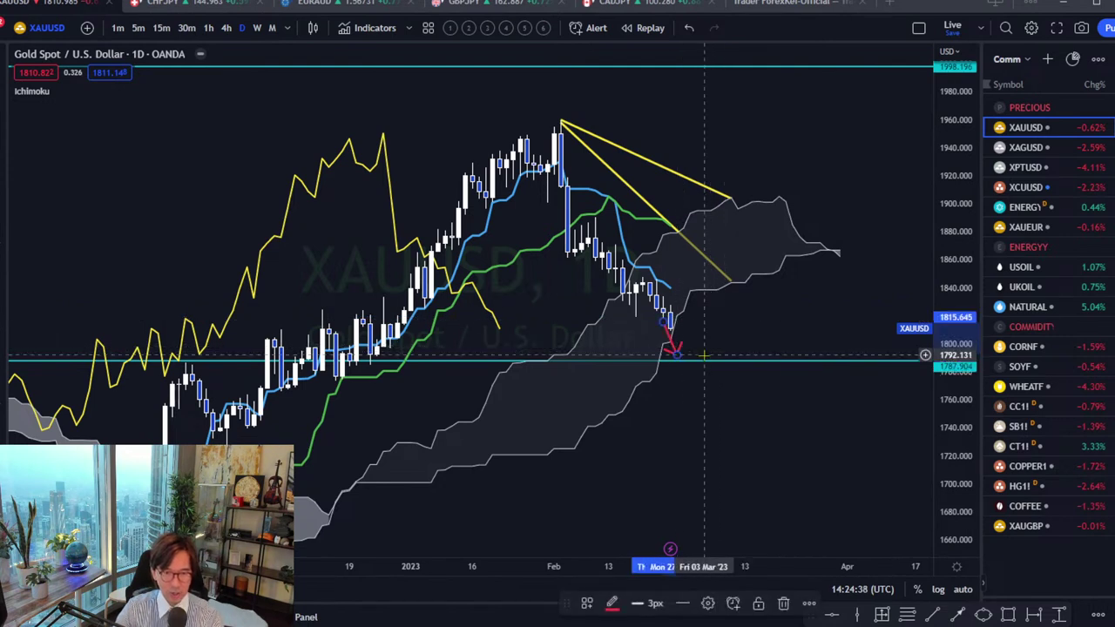
pyautogui.press('Delete')
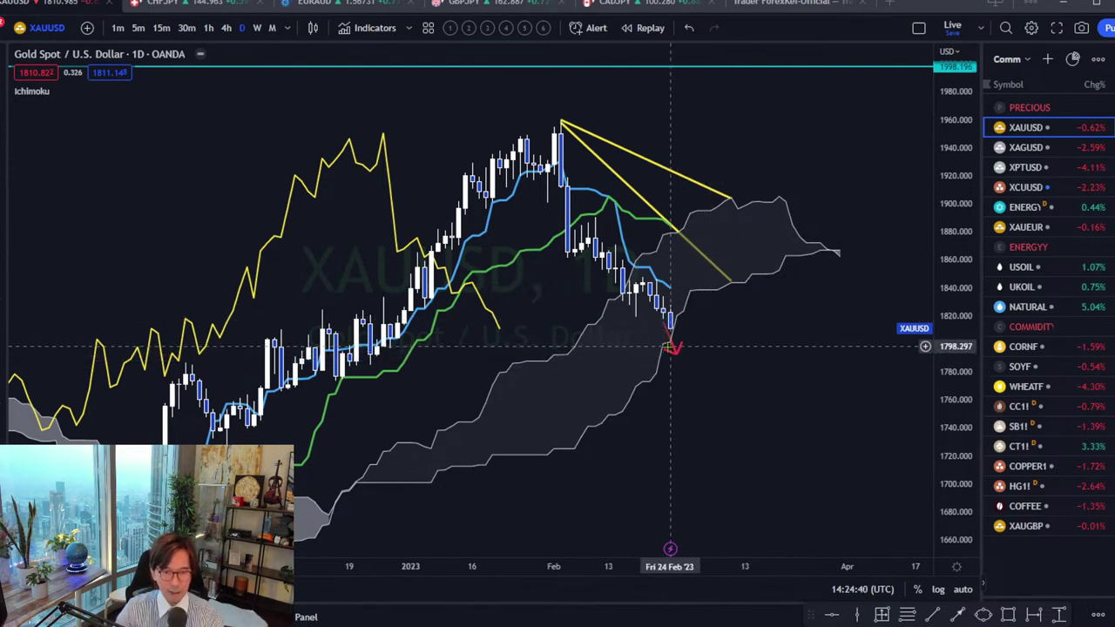
pyautogui.click(677, 349)
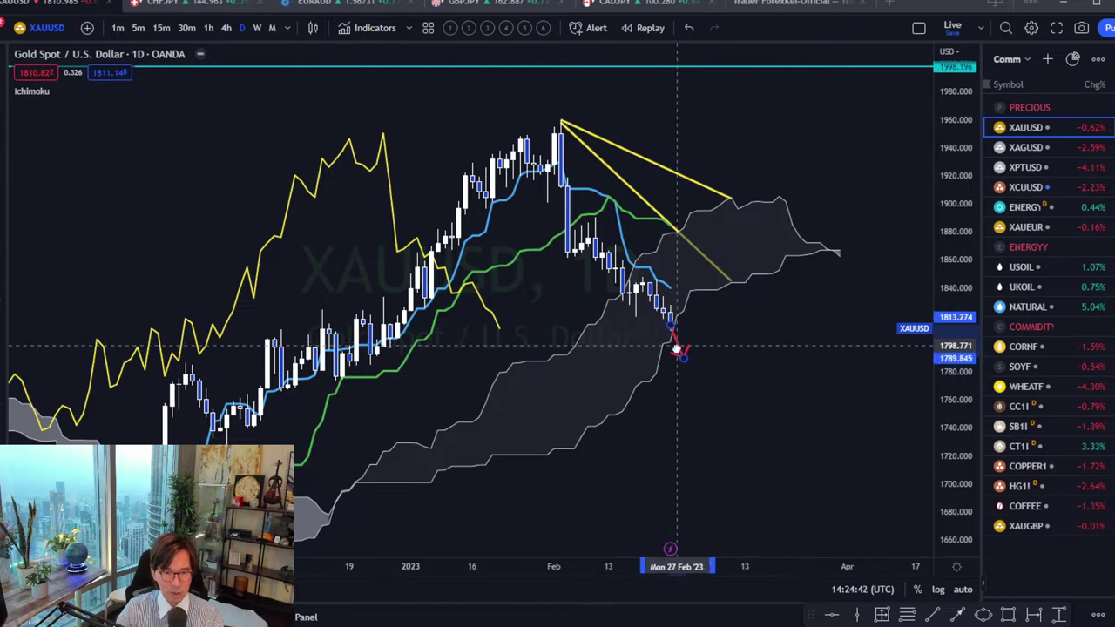
pyautogui.moveTo(683, 355); pyautogui.dragTo(690, 375)
# - Add XAUUSD to the red flag list and widen the candles along the time axis
pyautogui.click(745, 386)
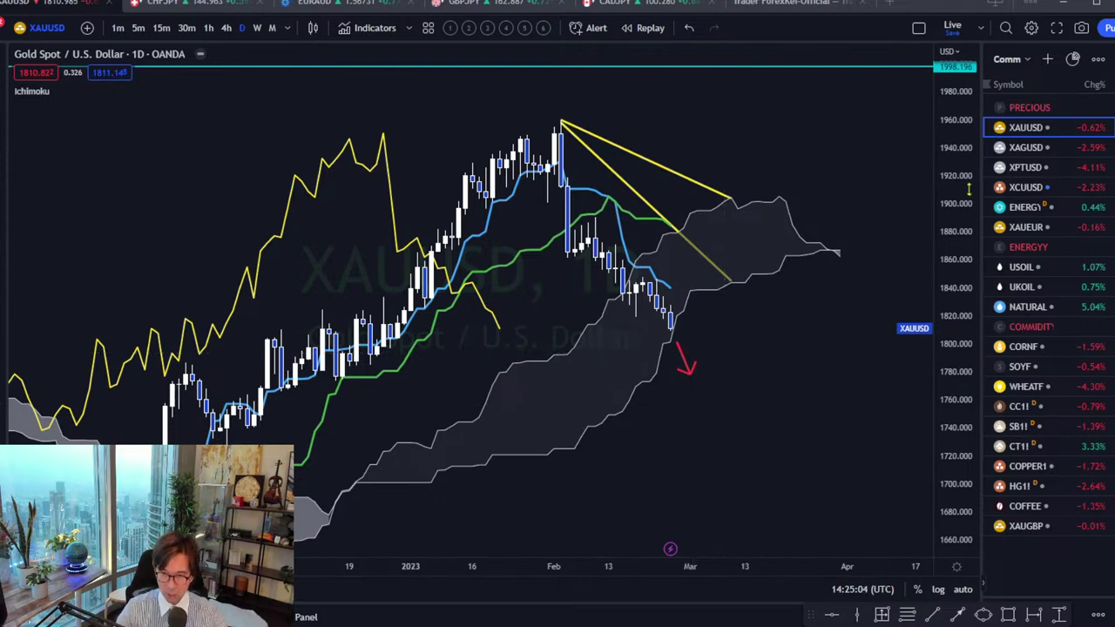
pyautogui.click(989, 128)
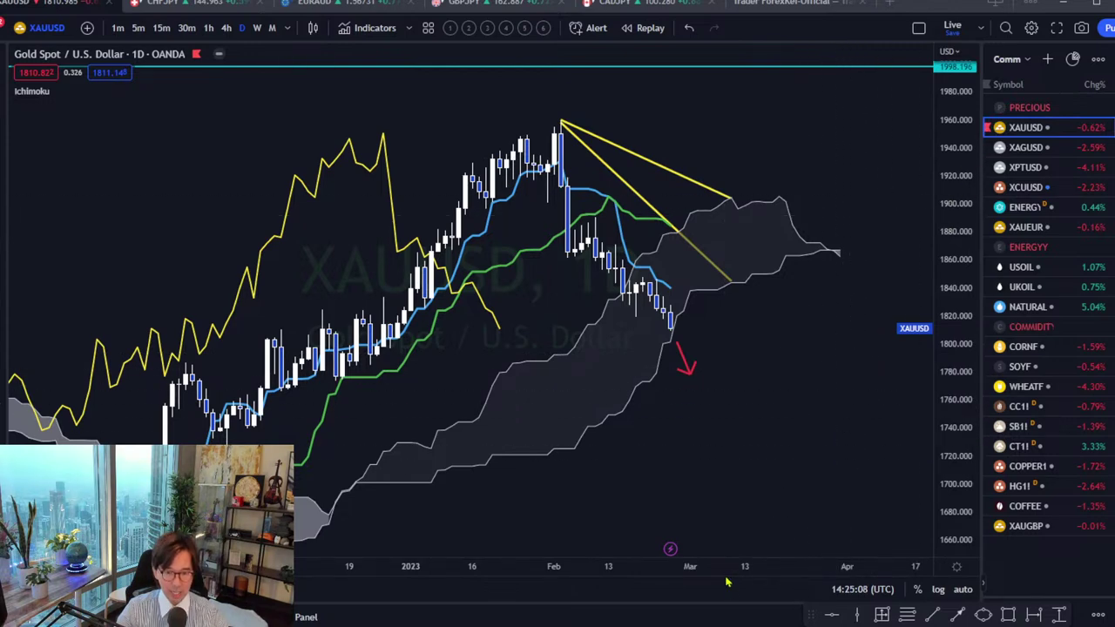
pyautogui.moveTo(727, 579); pyautogui.dragTo(747, 486)
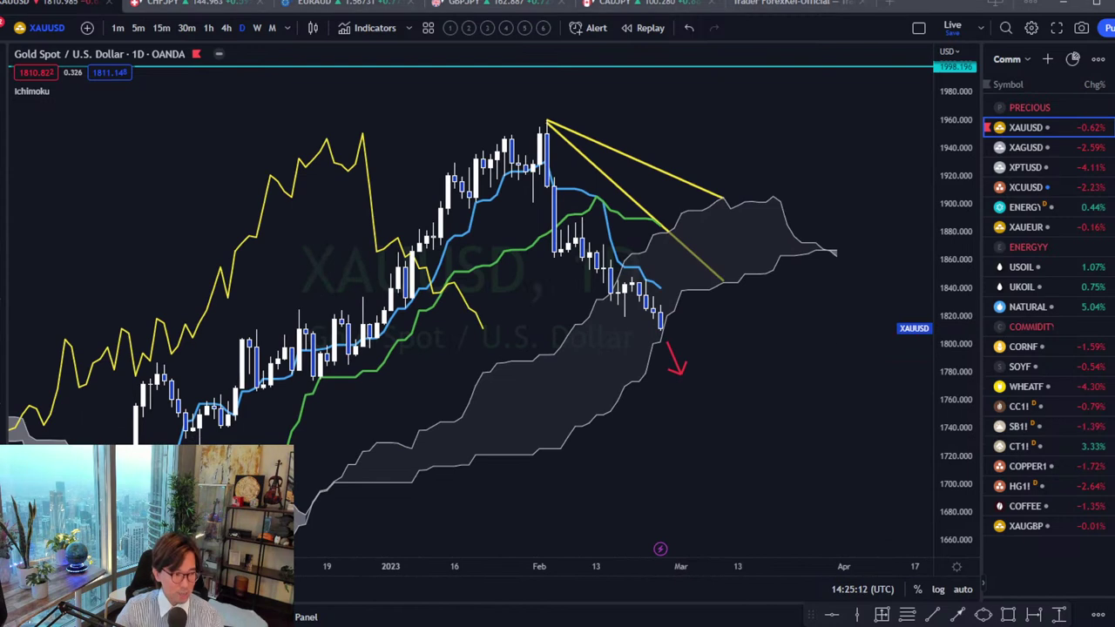
pyautogui.moveTo(537, 122)
pyautogui.mouseDown()
pyautogui.moveTo(554, 237)
pyautogui.moveTo(571, 230)
pyautogui.moveTo(613, 307)
pyautogui.moveTo(634, 284)
pyautogui.moveTo(652, 298)
pyautogui.moveTo(686, 345)
pyautogui.moveTo(673, 356)
pyautogui.moveTo(669, 347)
pyautogui.mouseUp()
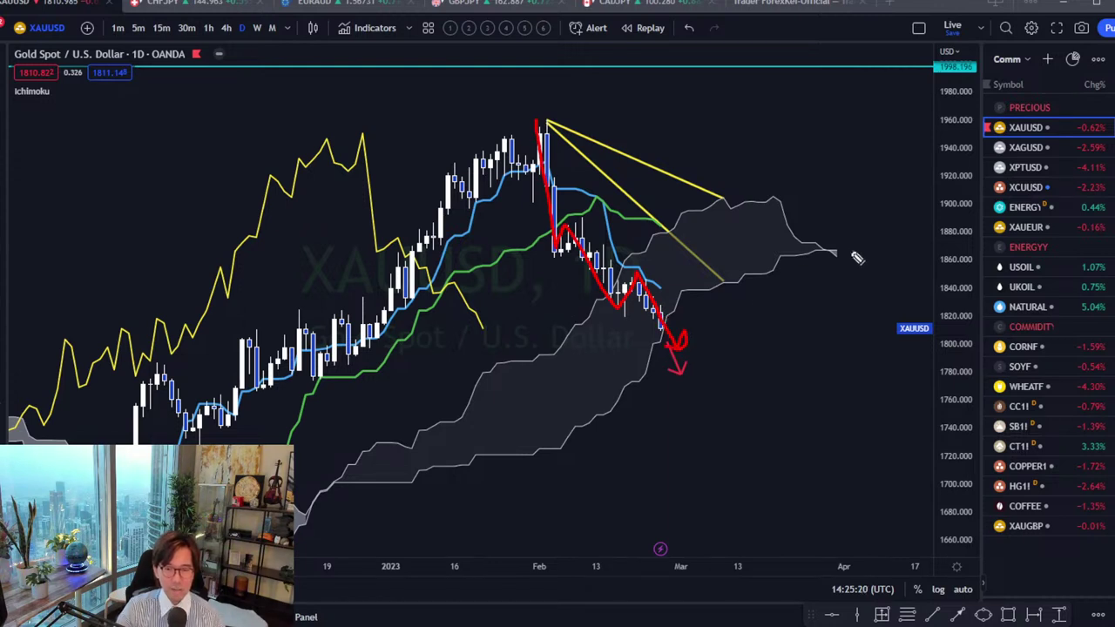
pyautogui.moveTo(852, 278)
pyautogui.mouseDown()
pyautogui.moveTo(789, 261)
pyautogui.moveTo(863, 277)
pyautogui.mouseUp()
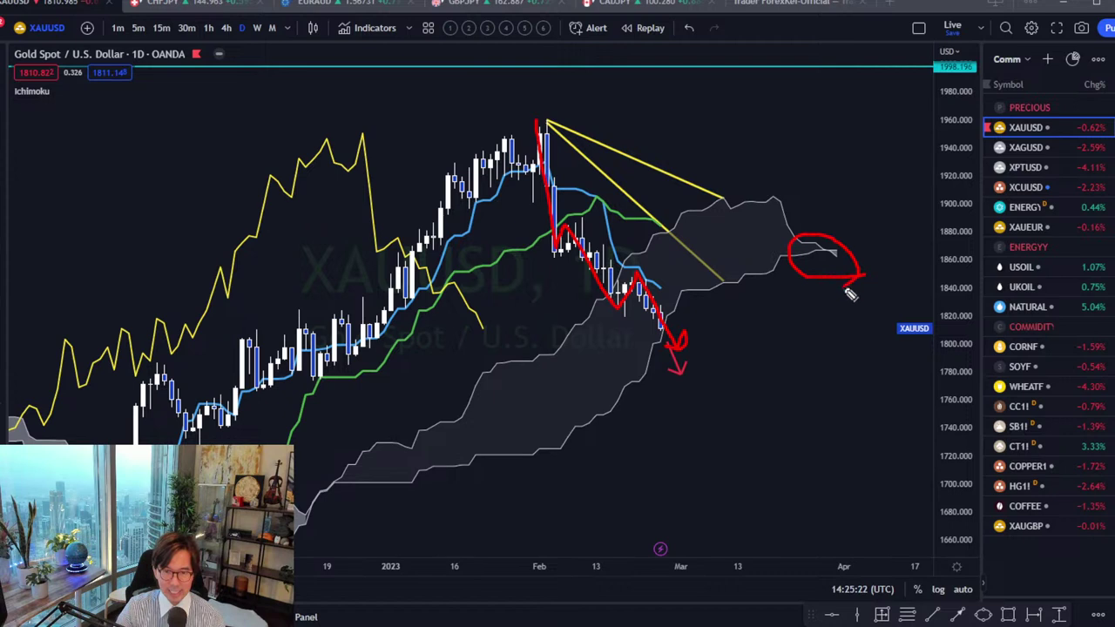
pyautogui.moveTo(688, 357)
pyautogui.mouseDown()
pyautogui.moveTo(720, 400)
pyautogui.moveTo(712, 390)
pyautogui.mouseUp()
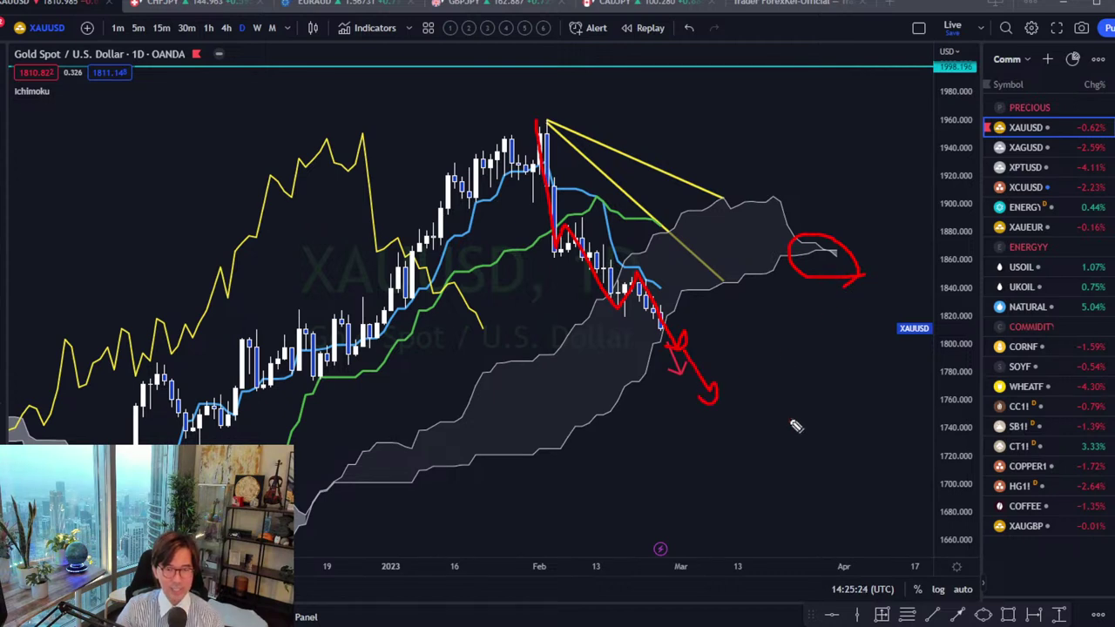
pyautogui.press('Escape')
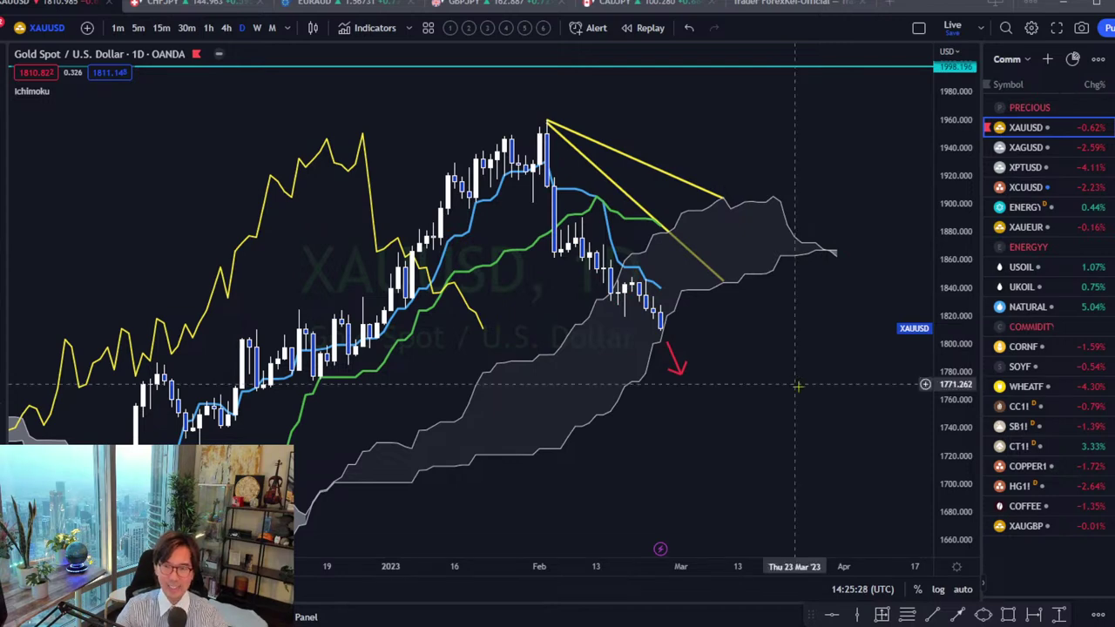
# - Open the WTI crude oil chart, reposition it, and delete the red arrow
pyautogui.click(1036, 270)
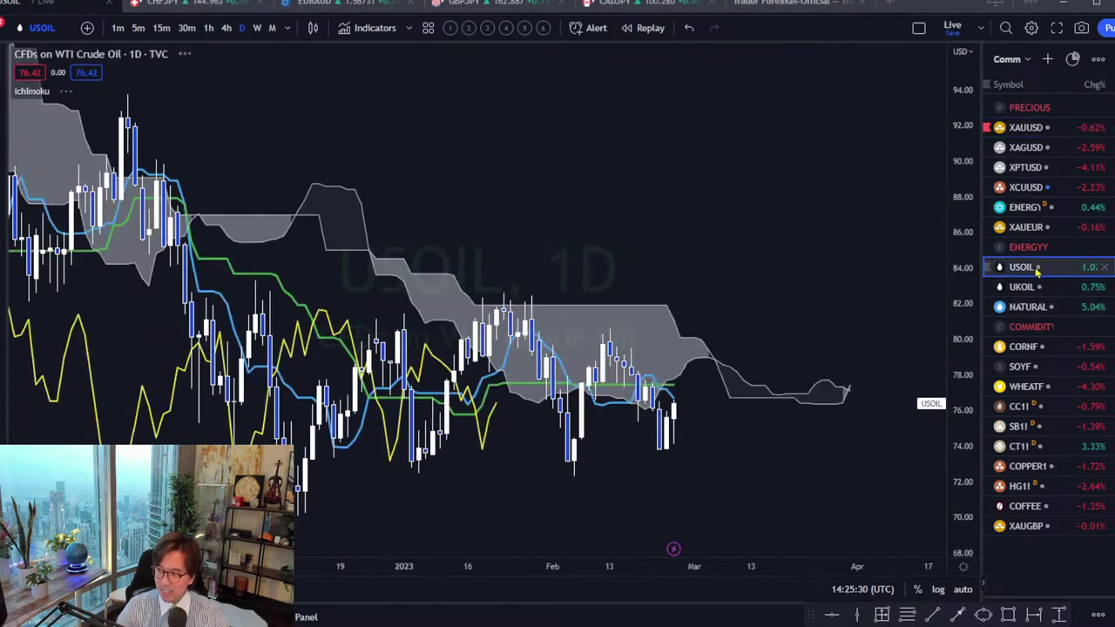
pyautogui.moveTo(850, 319); pyautogui.dragTo(875, 280)
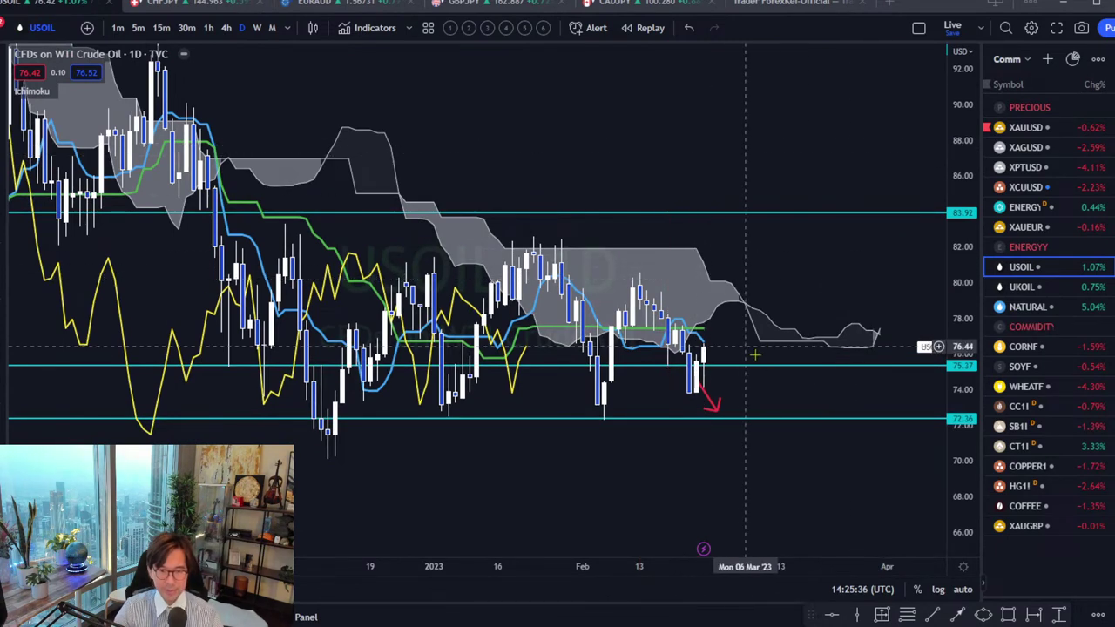
pyautogui.moveTo(775, 309); pyautogui.dragTo(755, 301)
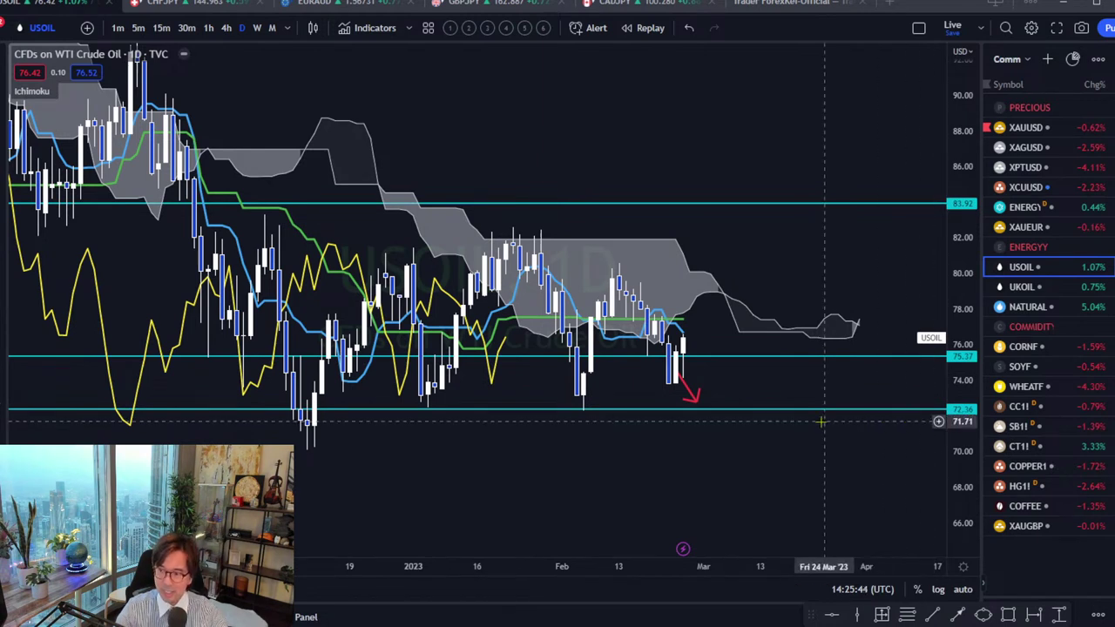
pyautogui.click(691, 398)
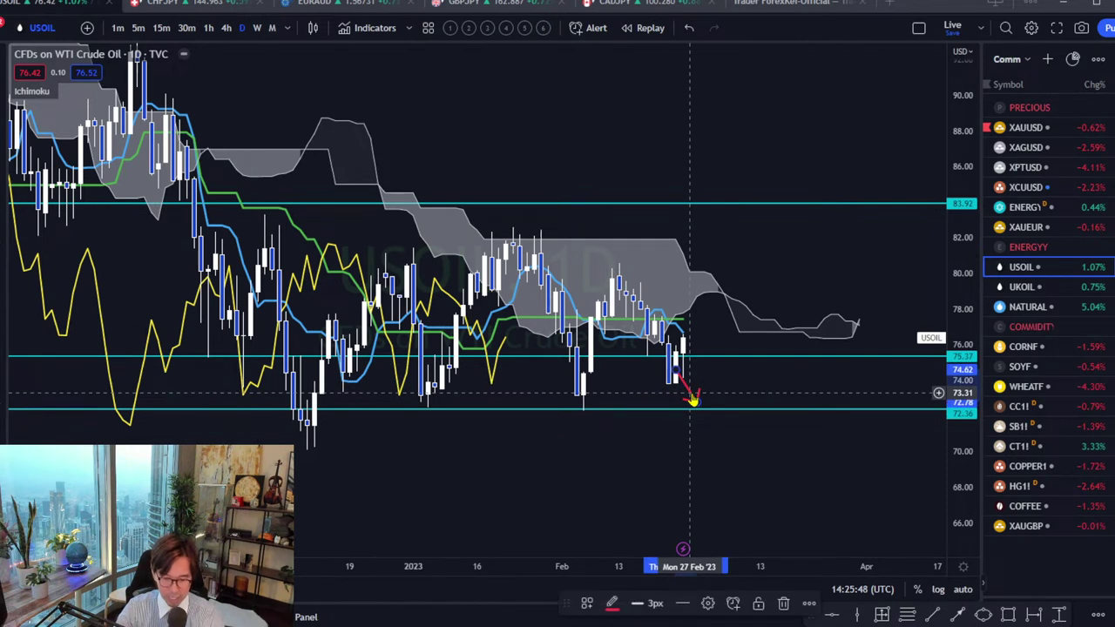
pyautogui.press('Delete')
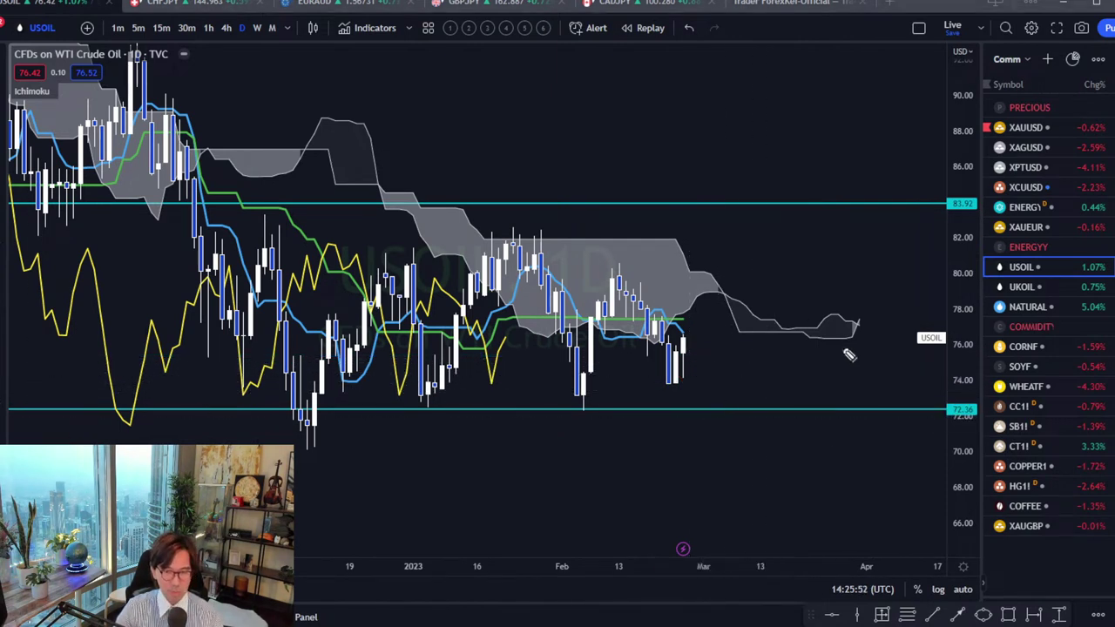
# - Sketch a cloud circle, arrow, zigzag and downward stroke freehand, then erase them
pyautogui.moveTo(869, 349)
pyautogui.mouseDown()
pyautogui.moveTo(851, 343)
pyautogui.moveTo(879, 316)
pyautogui.moveTo(871, 344)
pyautogui.mouseUp()
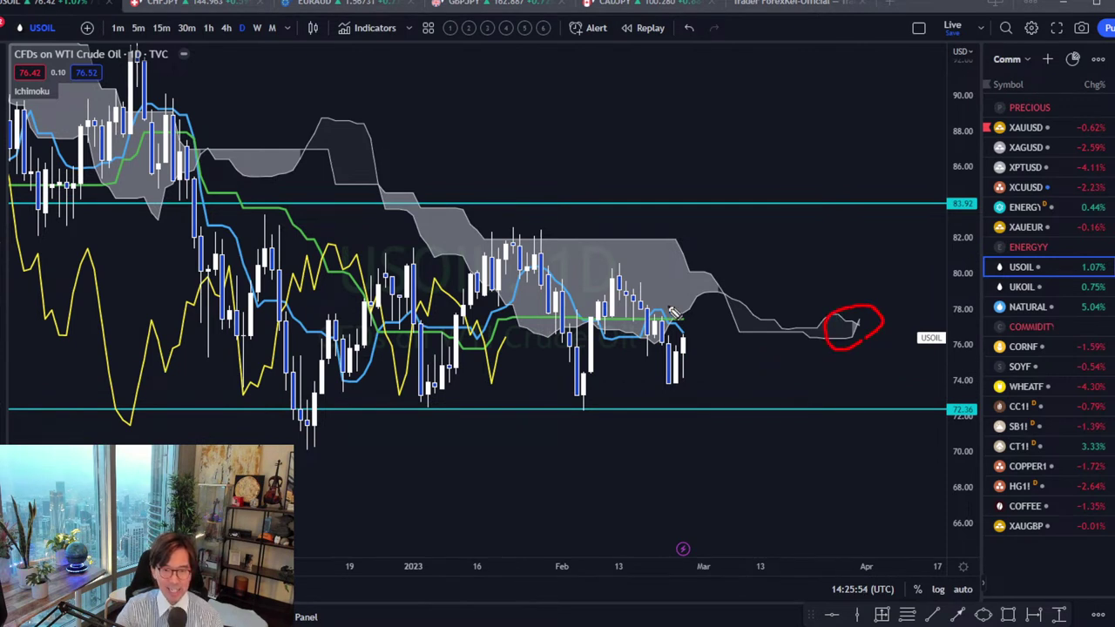
pyautogui.moveTo(645, 312); pyautogui.dragTo(697, 313)
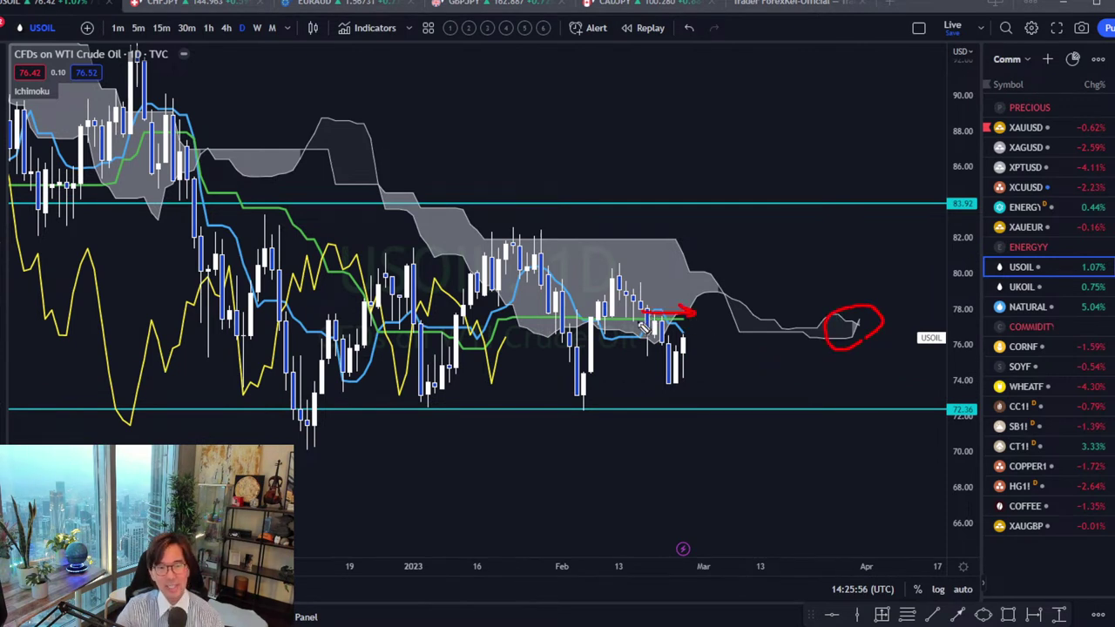
pyautogui.moveTo(307, 442)
pyautogui.mouseDown()
pyautogui.moveTo(394, 264)
pyautogui.moveTo(507, 253)
pyautogui.moveTo(582, 386)
pyautogui.moveTo(636, 297)
pyautogui.moveTo(678, 371)
pyautogui.moveTo(711, 298)
pyautogui.mouseUp()
pyautogui.moveTo(706, 338); pyautogui.dragTo(720, 382)
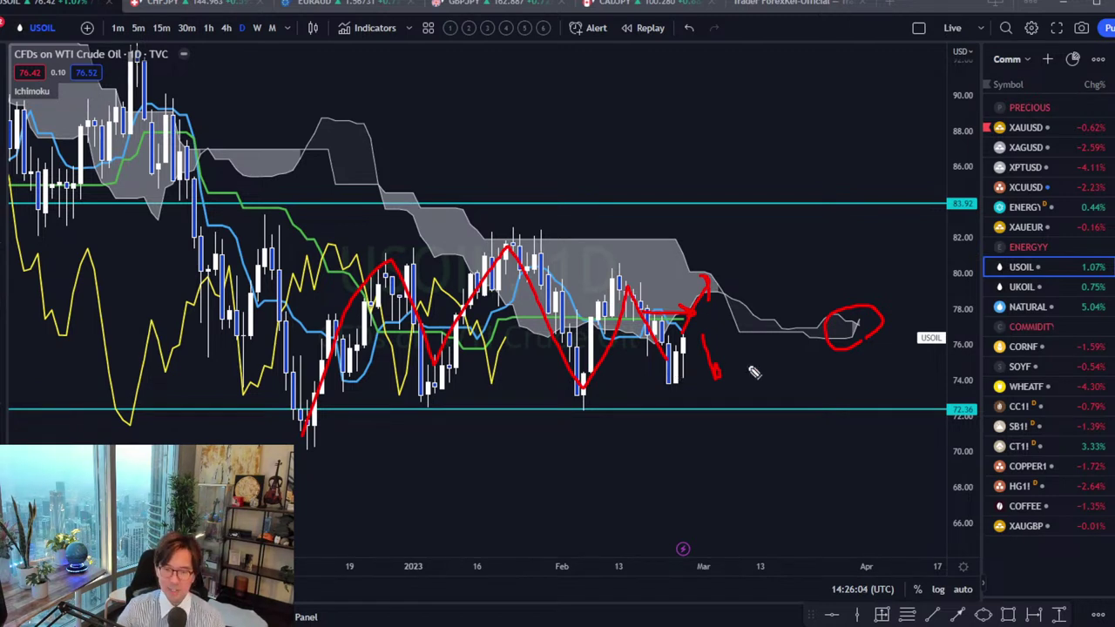
pyautogui.press('Escape')
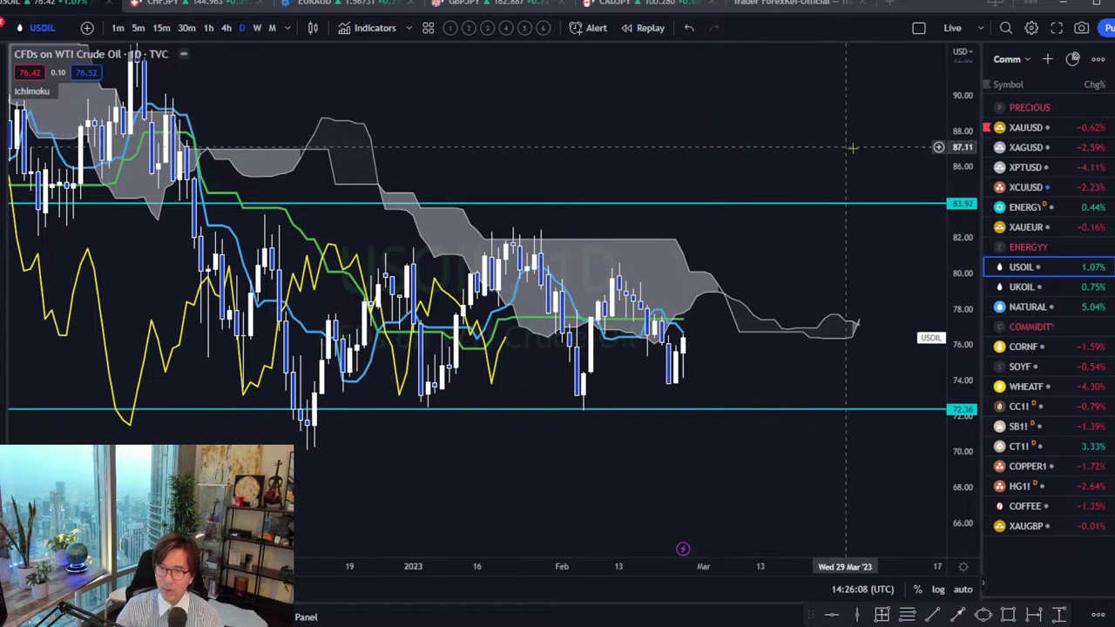
# - Switch the watchlist to Index, set crude oil to weekly, then open the Nikkei 225 chart
pyautogui.click(1015, 59)
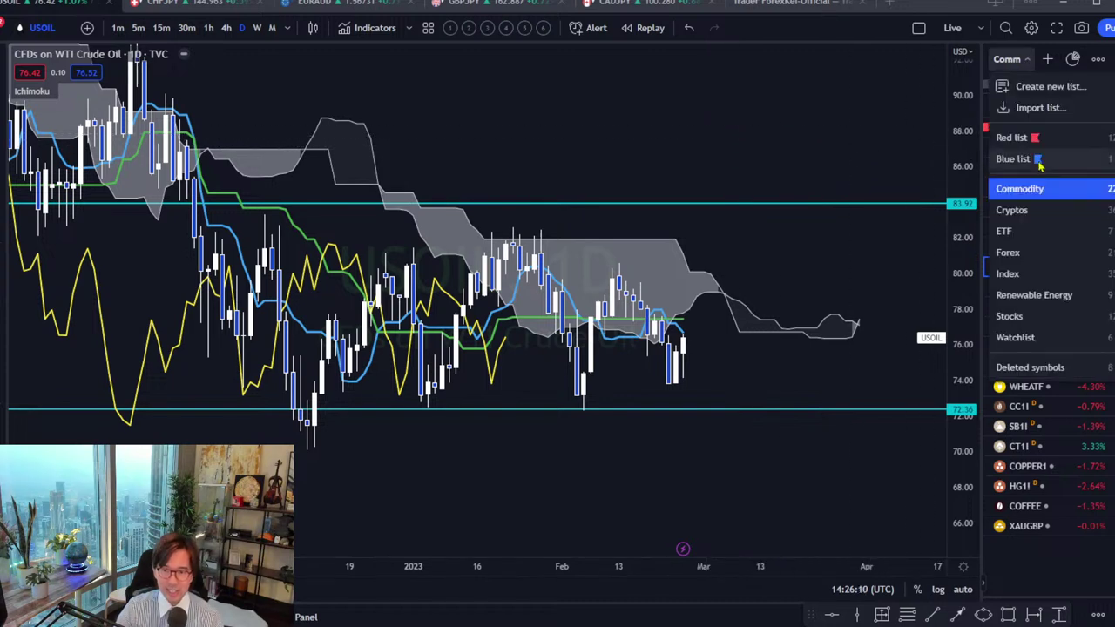
pyautogui.click(1048, 275)
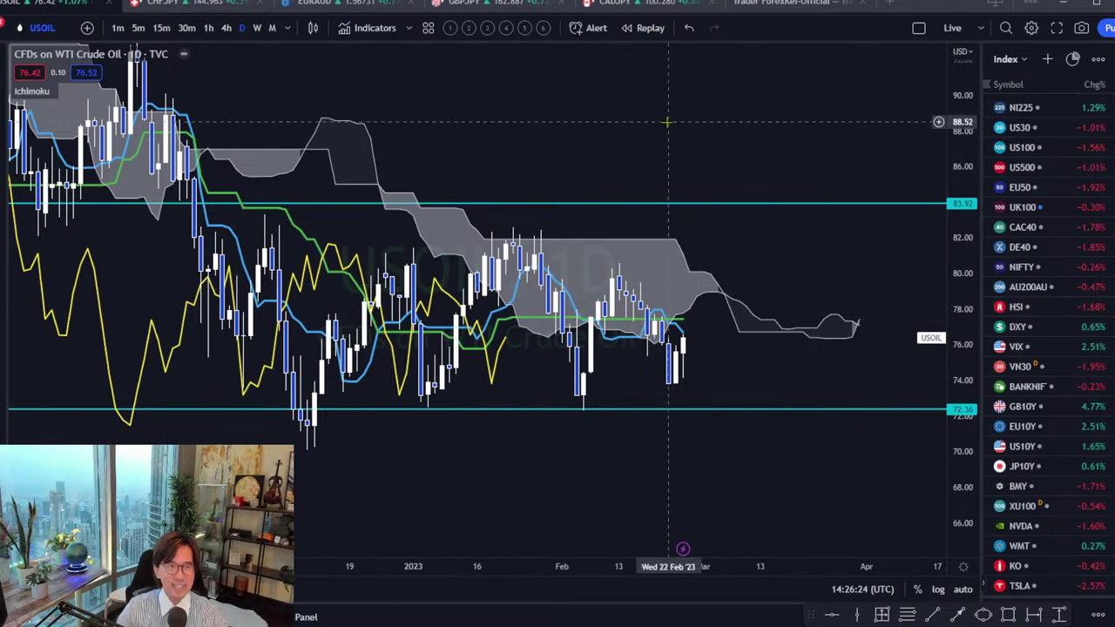
pyautogui.moveTo(595, 119); pyautogui.dragTo(602, 140)
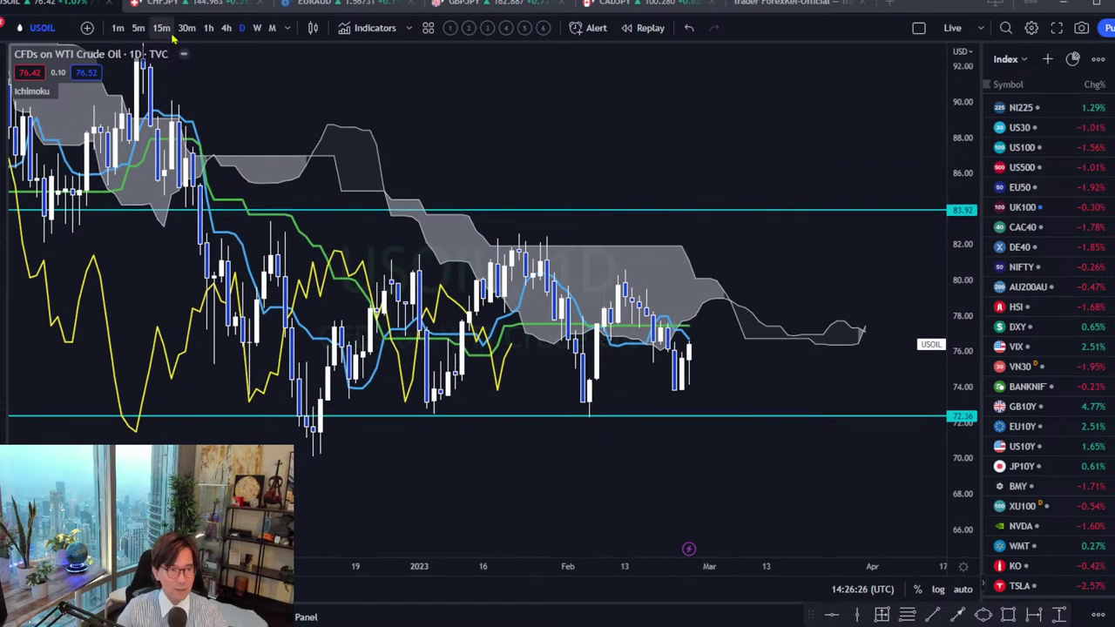
pyautogui.click(259, 28)
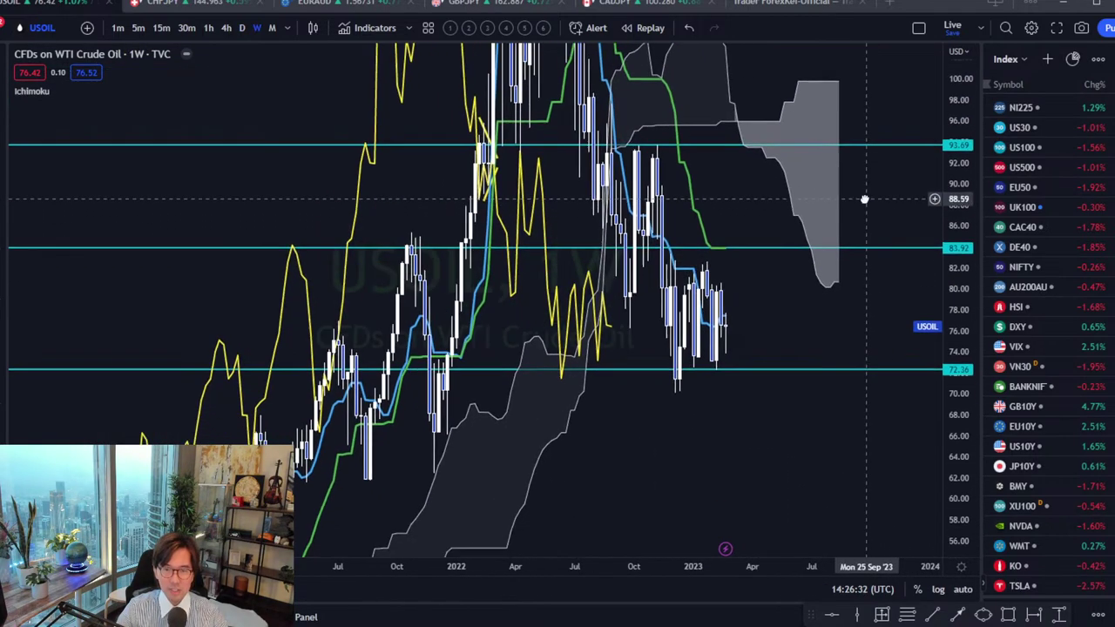
pyautogui.click(1032, 110)
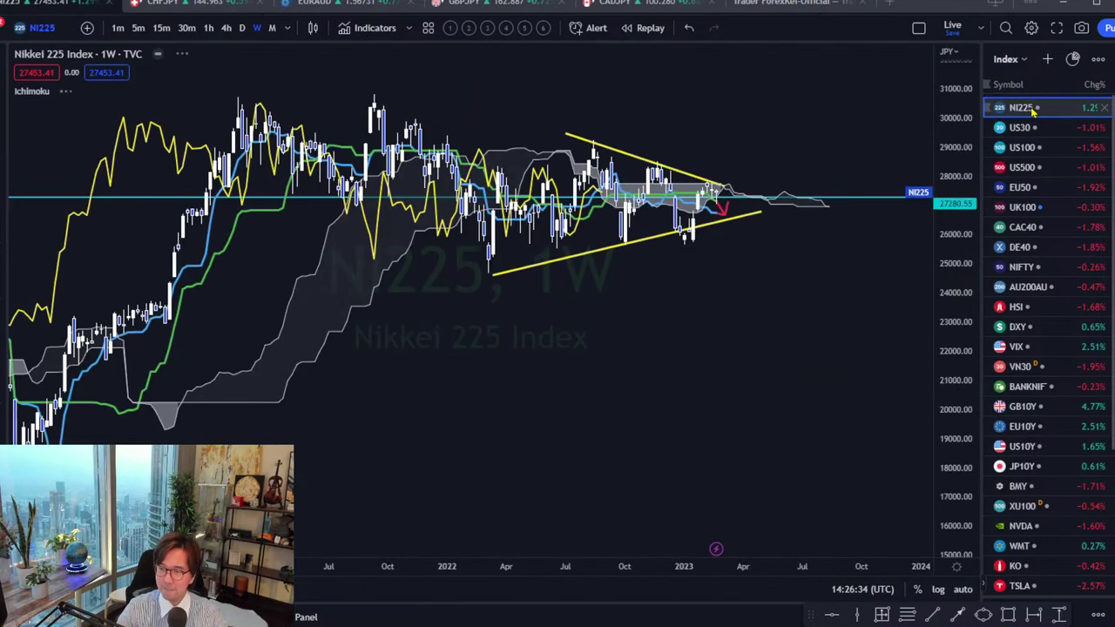
pyautogui.moveTo(962, 503); pyautogui.dragTo(770, 462)
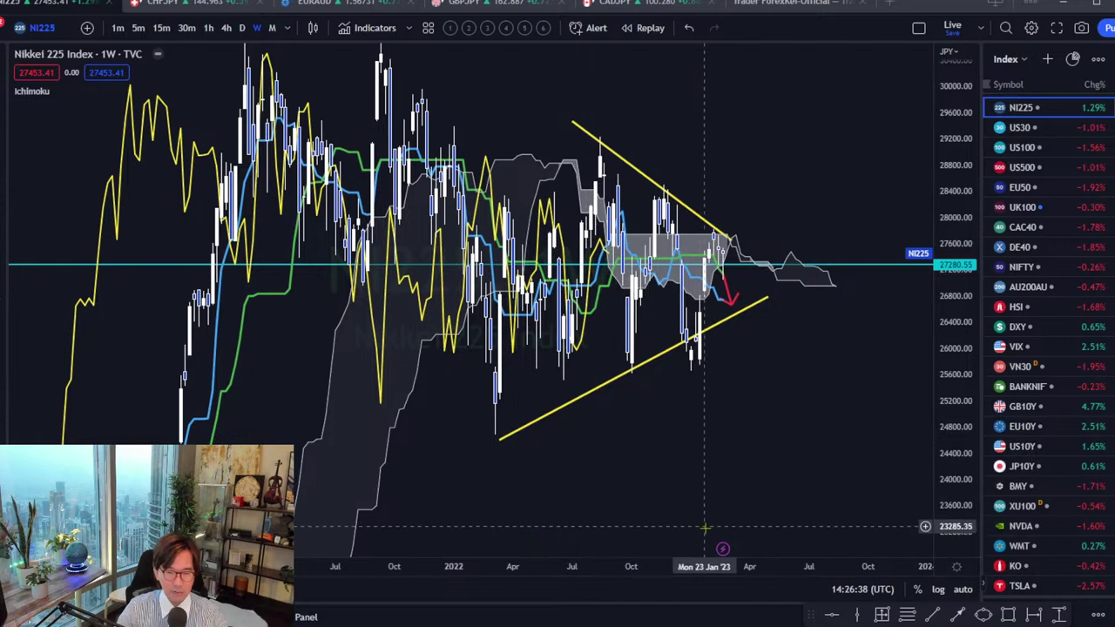
pyautogui.scroll(4, 601, 462)
pyautogui.moveTo(606, 452); pyautogui.dragTo(684, 398)
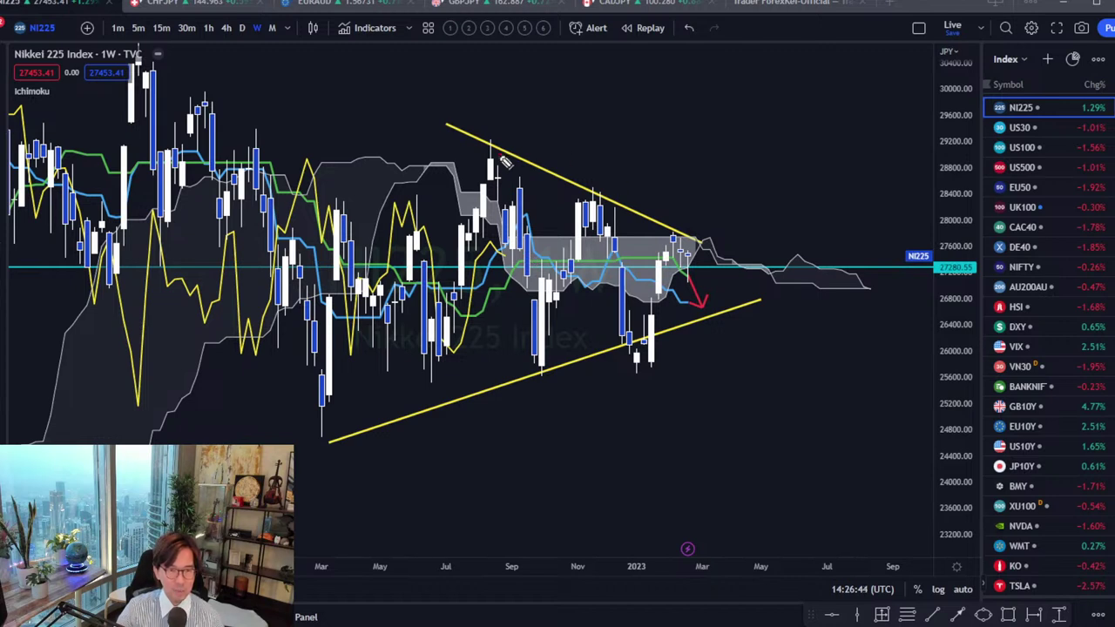
pyautogui.moveTo(484, 130); pyautogui.dragTo(495, 151)
pyautogui.moveTo(662, 225)
pyautogui.mouseDown()
pyautogui.moveTo(678, 233)
pyautogui.moveTo(667, 225)
pyautogui.mouseUp()
pyautogui.moveTo(325, 429)
pyautogui.mouseDown()
pyautogui.moveTo(353, 447)
pyautogui.moveTo(378, 428)
pyautogui.mouseUp()
pyautogui.moveTo(549, 393)
pyautogui.mouseDown()
pyautogui.moveTo(544, 357)
pyautogui.moveTo(550, 384)
pyautogui.mouseUp()
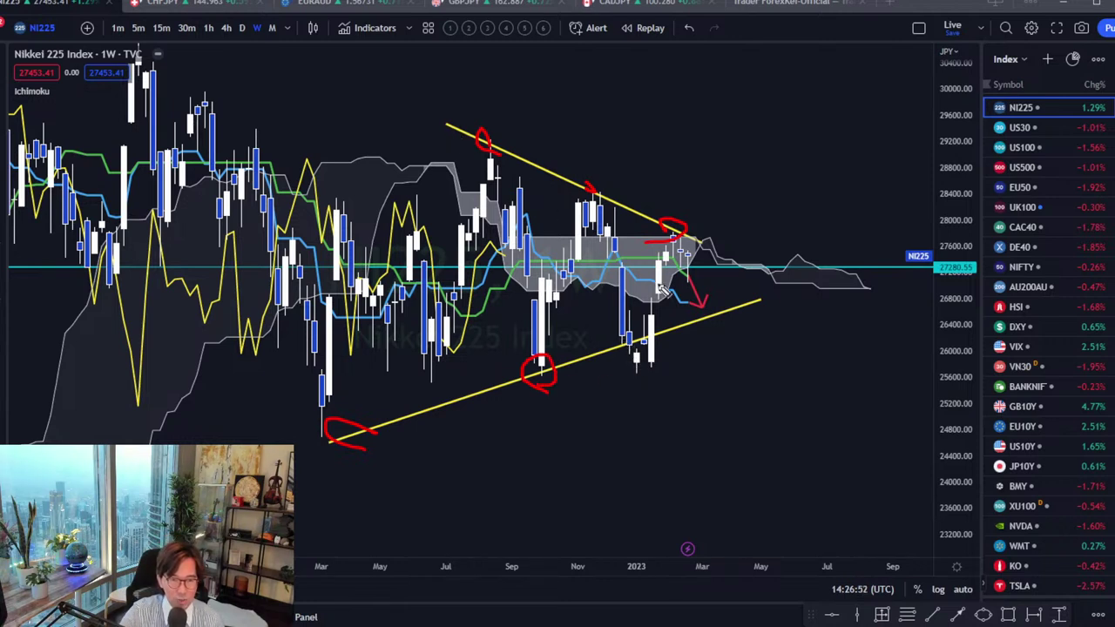
pyautogui.moveTo(662, 383)
pyautogui.mouseDown()
pyautogui.moveTo(640, 323)
pyautogui.moveTo(662, 376)
pyautogui.mouseUp()
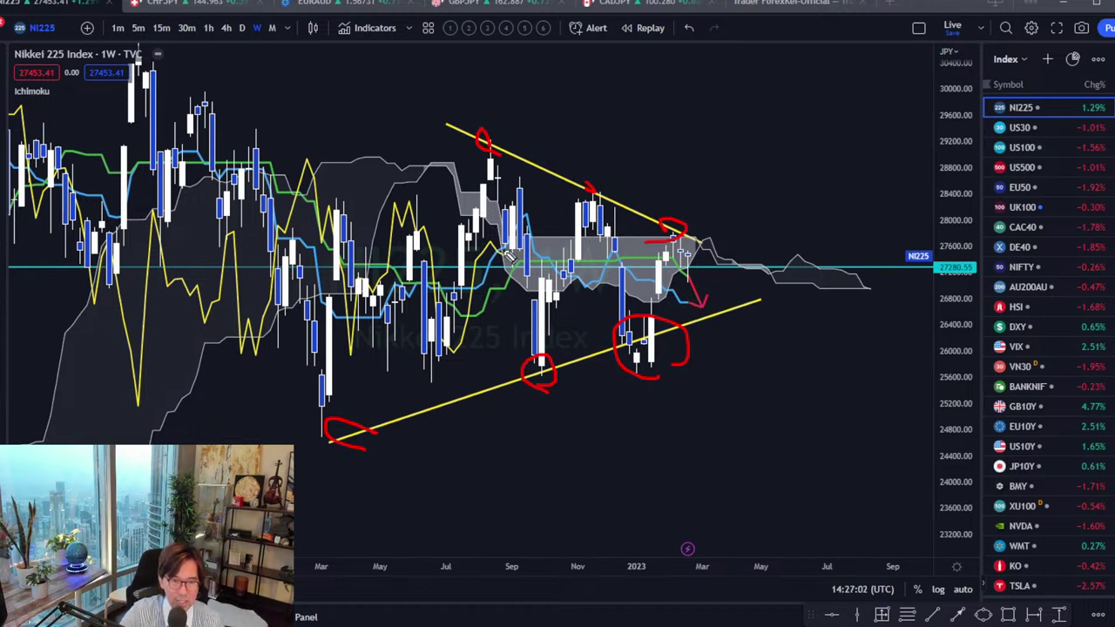
pyautogui.moveTo(514, 277)
pyautogui.mouseDown()
pyautogui.moveTo(514, 245)
pyautogui.moveTo(512, 276)
pyautogui.mouseUp()
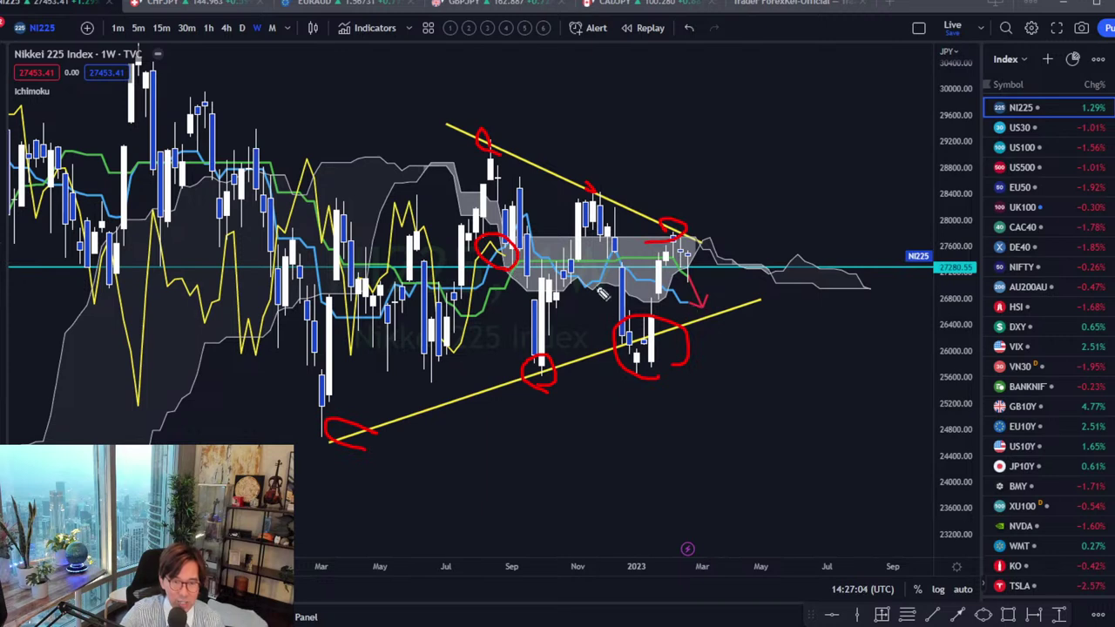
pyautogui.press('Escape')
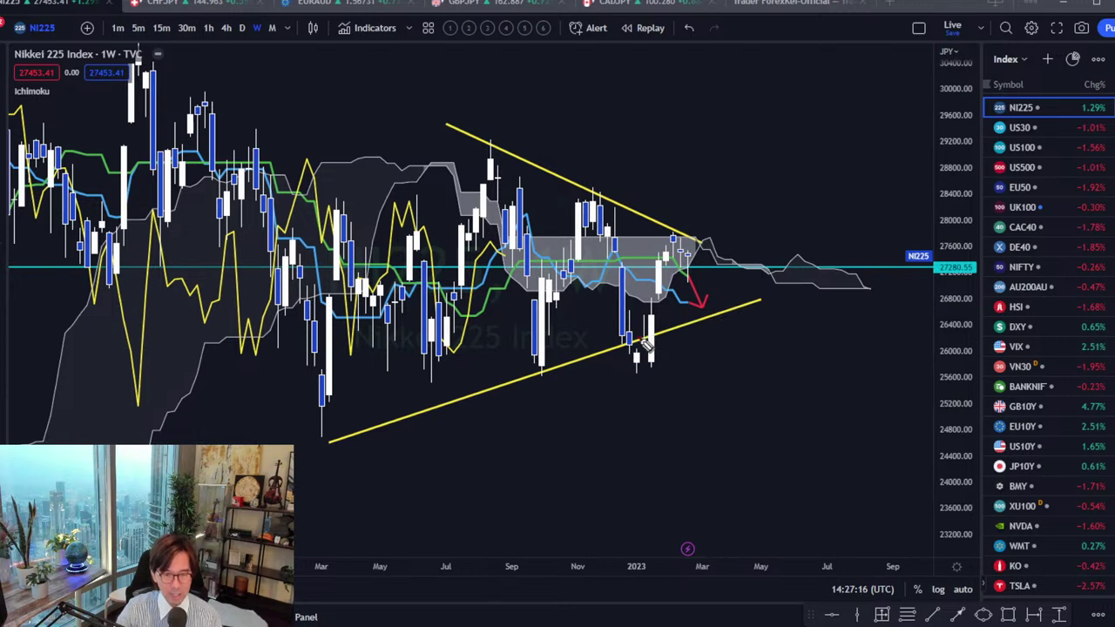
pyautogui.moveTo(636, 340); pyautogui.dragTo(763, 301)
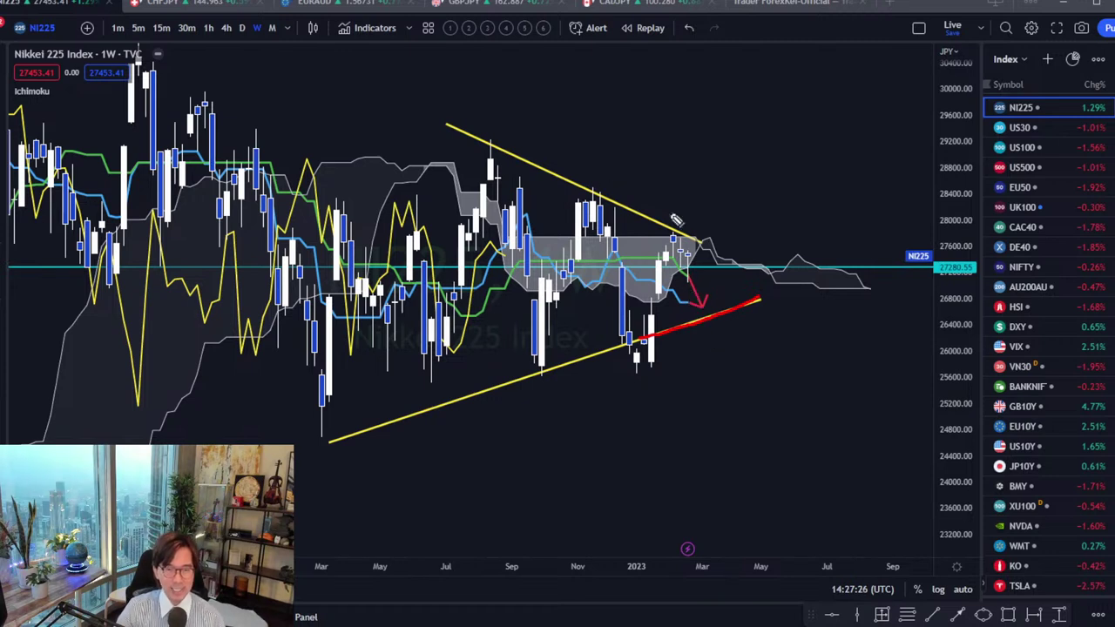
pyautogui.moveTo(633, 344); pyautogui.dragTo(649, 287)
pyautogui.moveTo(679, 243)
pyautogui.mouseDown()
pyautogui.moveTo(710, 312)
pyautogui.moveTo(734, 260)
pyautogui.moveTo(742, 268)
pyautogui.moveTo(752, 249)
pyautogui.moveTo(769, 183)
pyautogui.mouseUp()
pyautogui.moveTo(728, 329); pyautogui.dragTo(740, 364)
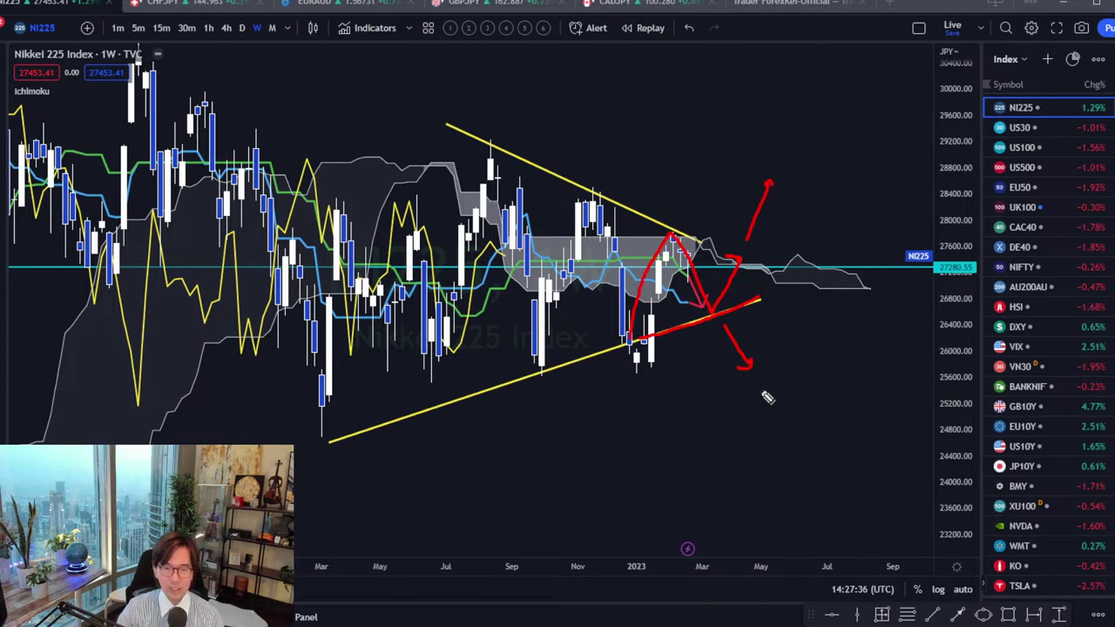
pyautogui.hotkey('ctrl', 'z')
pyautogui.hotkey('ctrl', 'z')
pyautogui.hotkey('ctrl', 'z')
pyautogui.hotkey('ctrl', 'z')
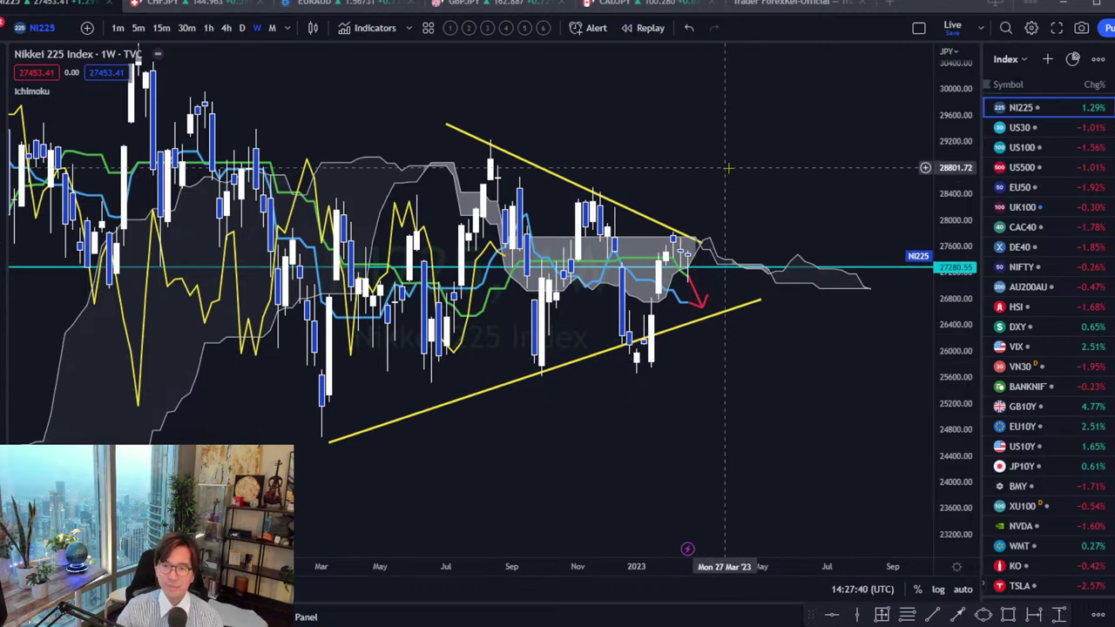
# - Open the Dow Jones US30 chart and stretch it vertically, shifting the view slightly left
pyautogui.click(1018, 129)
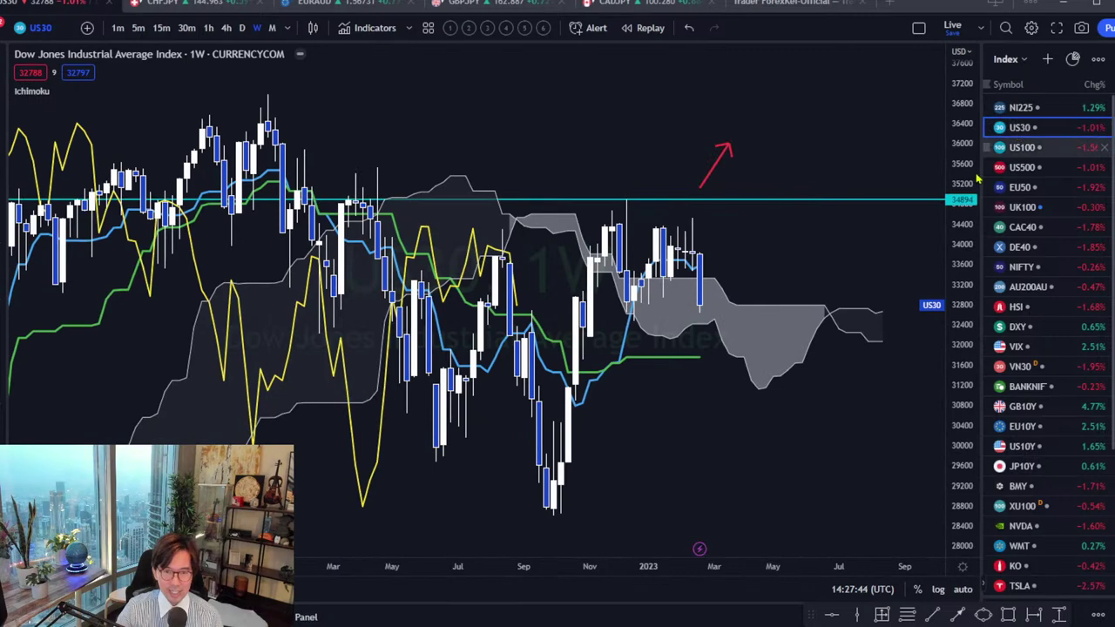
pyautogui.moveTo(954, 300); pyautogui.dragTo(965, 286)
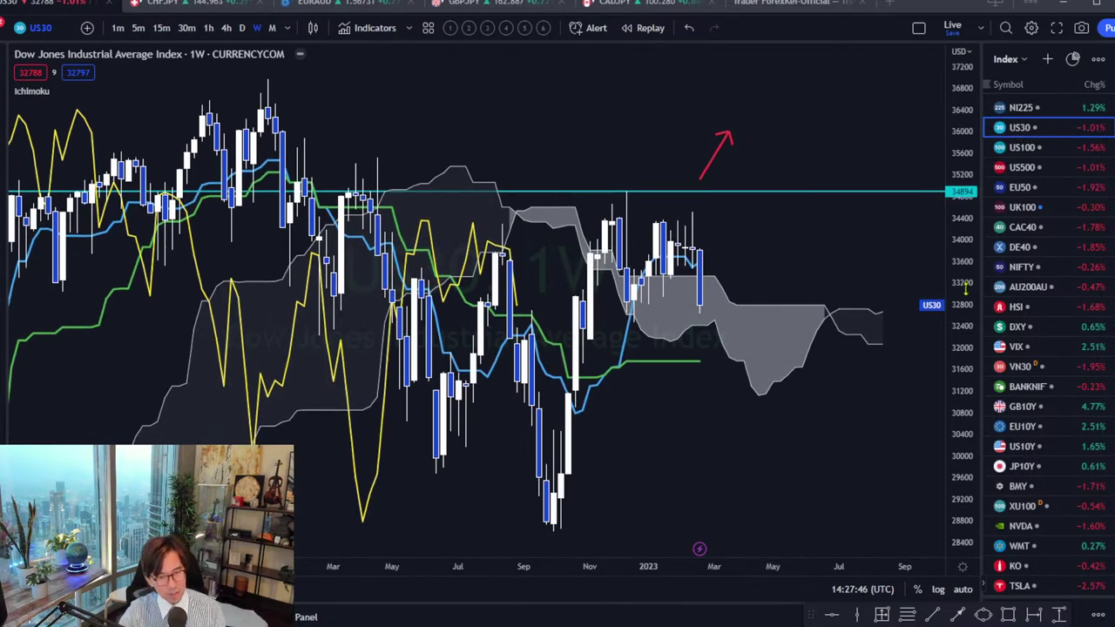
pyautogui.moveTo(896, 232); pyautogui.dragTo(890, 223)
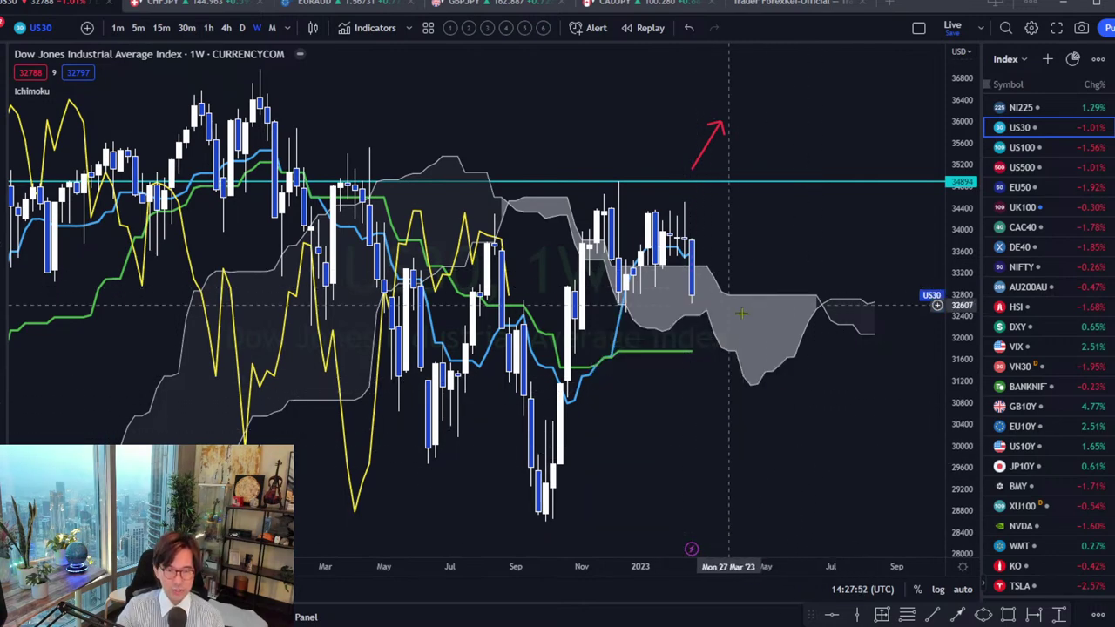
pyautogui.moveTo(710, 381); pyautogui.dragTo(686, 379)
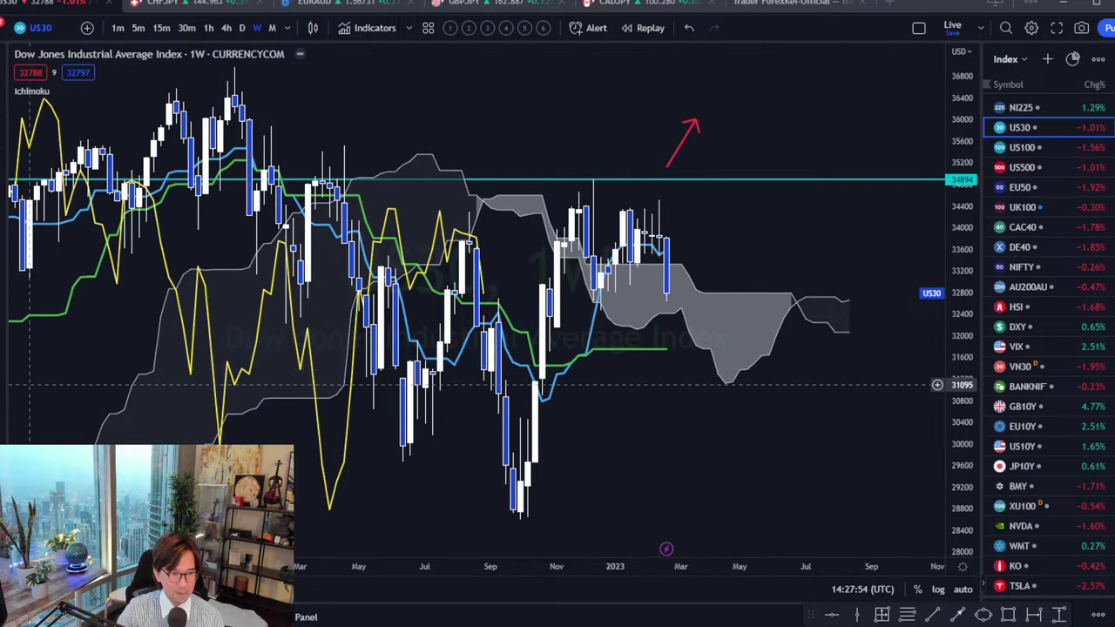
# - Sketch red sideways arrows across the cloud and below the green line, and circle some candles
pyautogui.moveTo(810, 314); pyautogui.dragTo(894, 314)
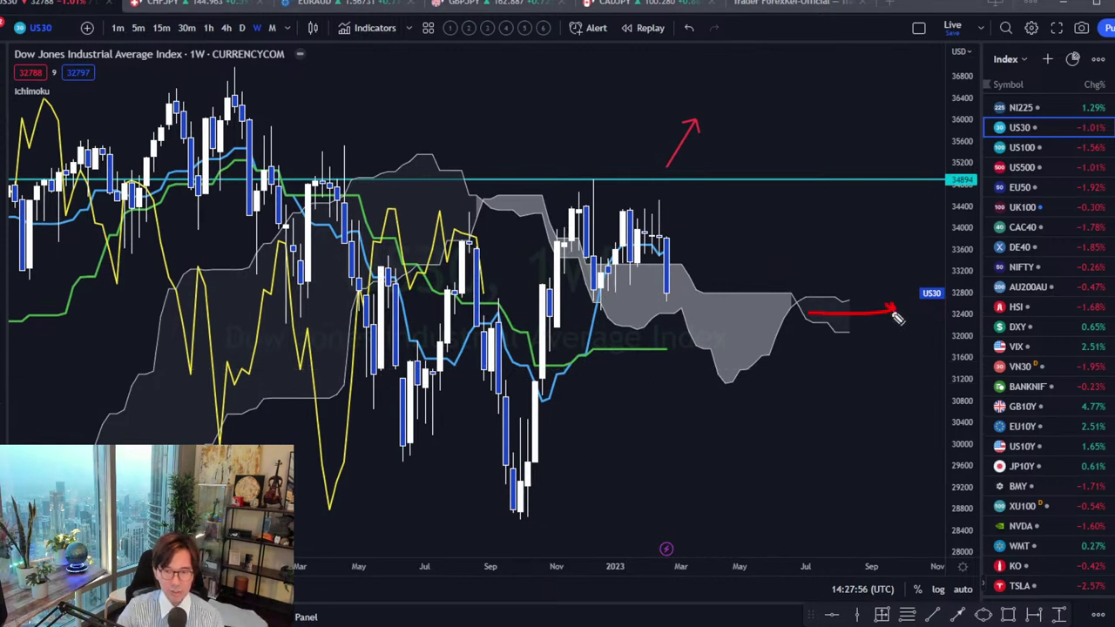
pyautogui.moveTo(595, 373)
pyautogui.mouseDown()
pyautogui.moveTo(655, 374)
pyautogui.moveTo(614, 367)
pyautogui.mouseUp()
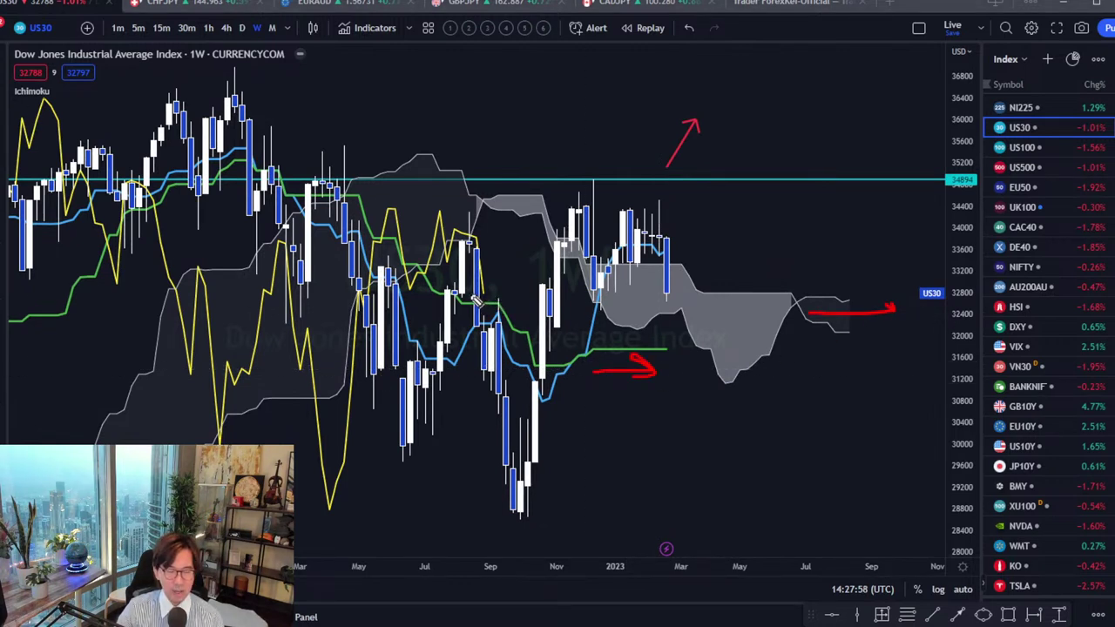
pyautogui.moveTo(477, 299)
pyautogui.mouseDown()
pyautogui.moveTo(457, 302)
pyautogui.moveTo(490, 305)
pyautogui.mouseUp()
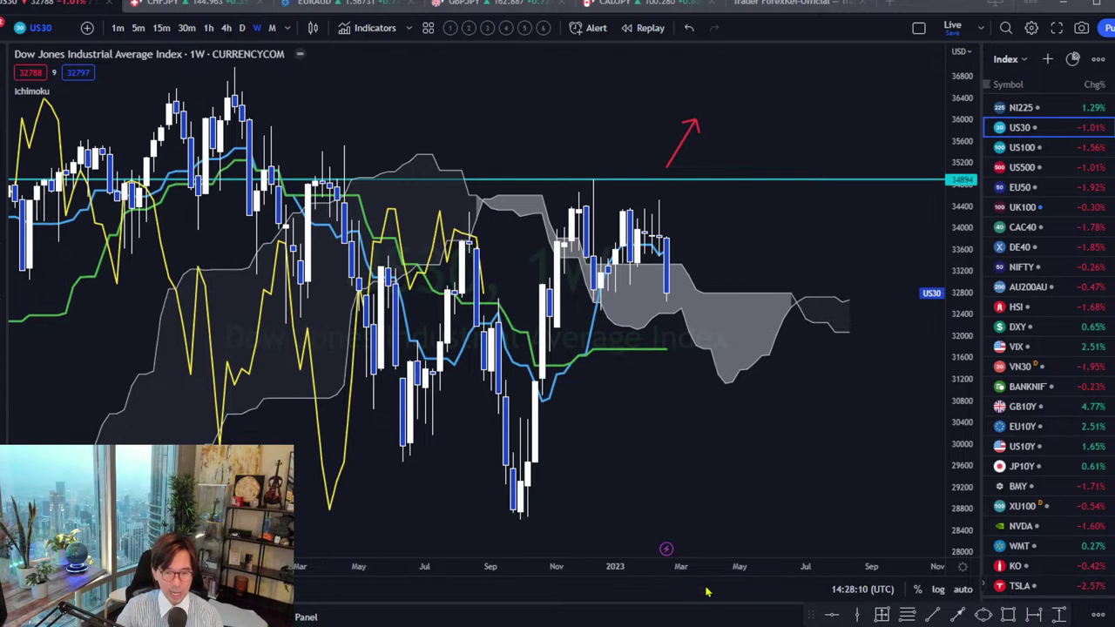
# - Zoom in and sketch red brackets, an underline, a check arrow and a double-peak path over recent candles
pyautogui.scroll(4, 659, 488)
pyautogui.scroll(2, 958, 371)
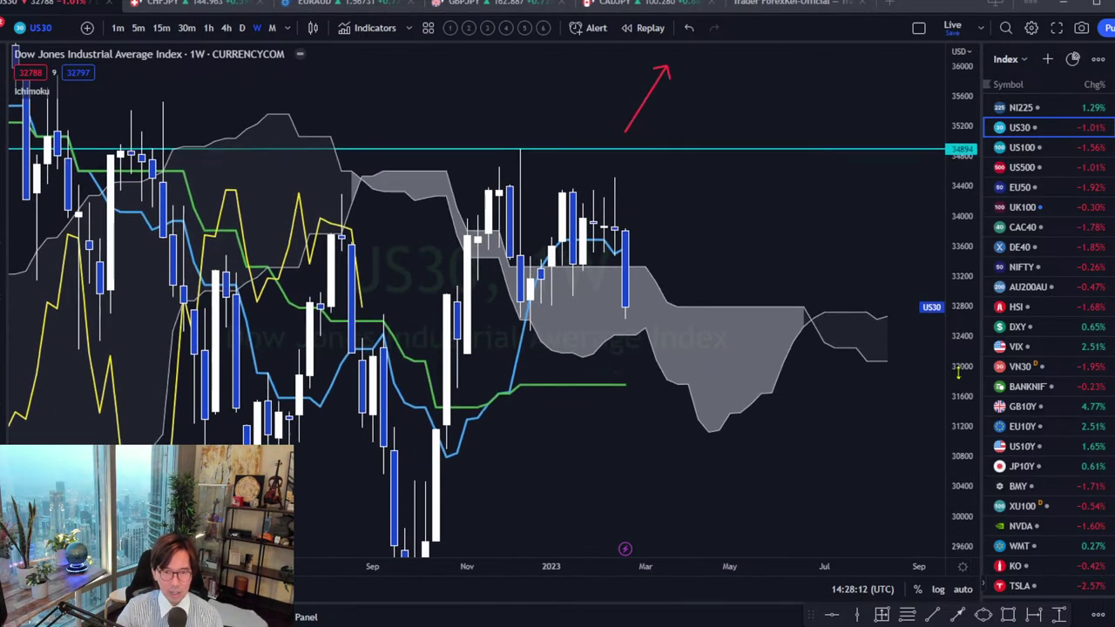
pyautogui.scroll(2, 959, 370)
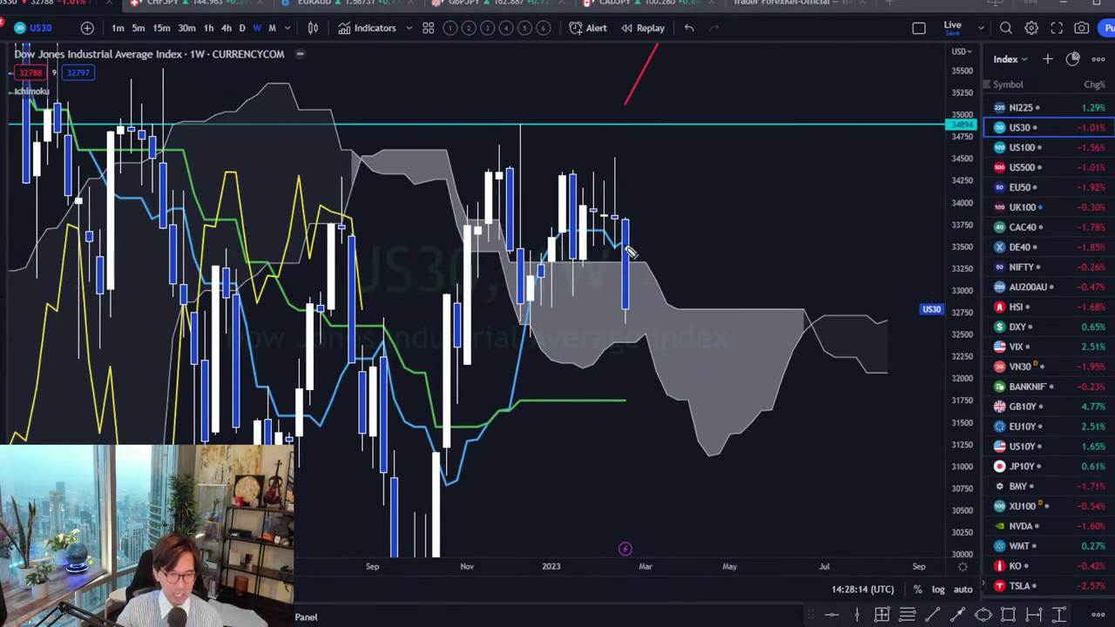
pyautogui.moveTo(574, 174)
pyautogui.mouseDown()
pyautogui.moveTo(573, 137)
pyautogui.moveTo(632, 174)
pyautogui.moveTo(631, 185)
pyautogui.mouseUp()
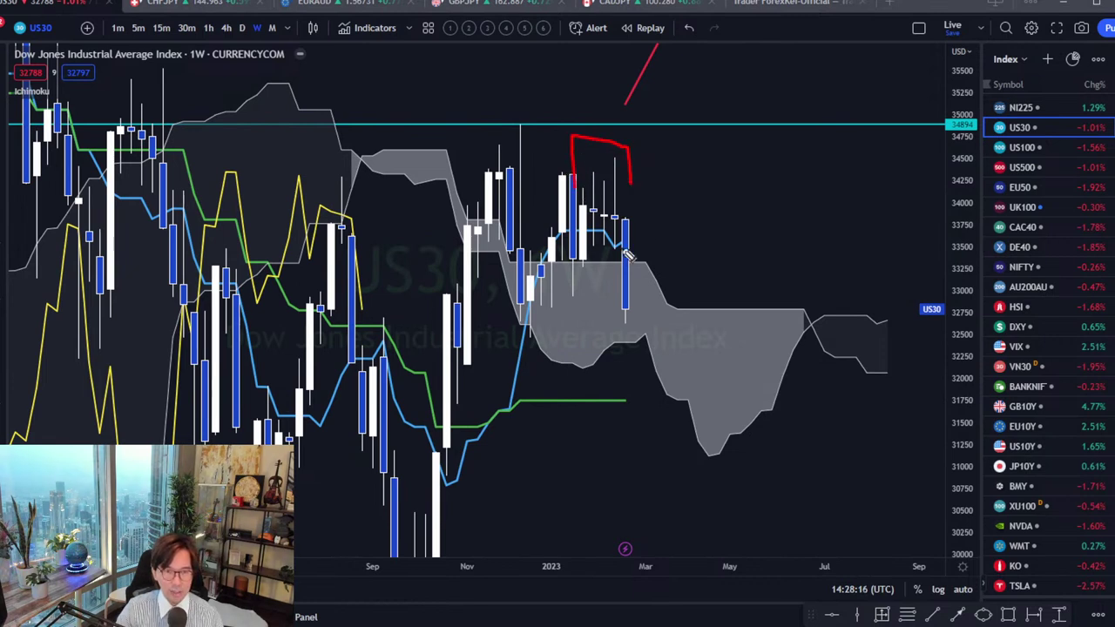
pyautogui.moveTo(577, 250); pyautogui.dragTo(624, 253)
pyautogui.moveTo(664, 210)
pyautogui.mouseDown()
pyautogui.moveTo(637, 248)
pyautogui.moveTo(653, 248)
pyautogui.mouseUp()
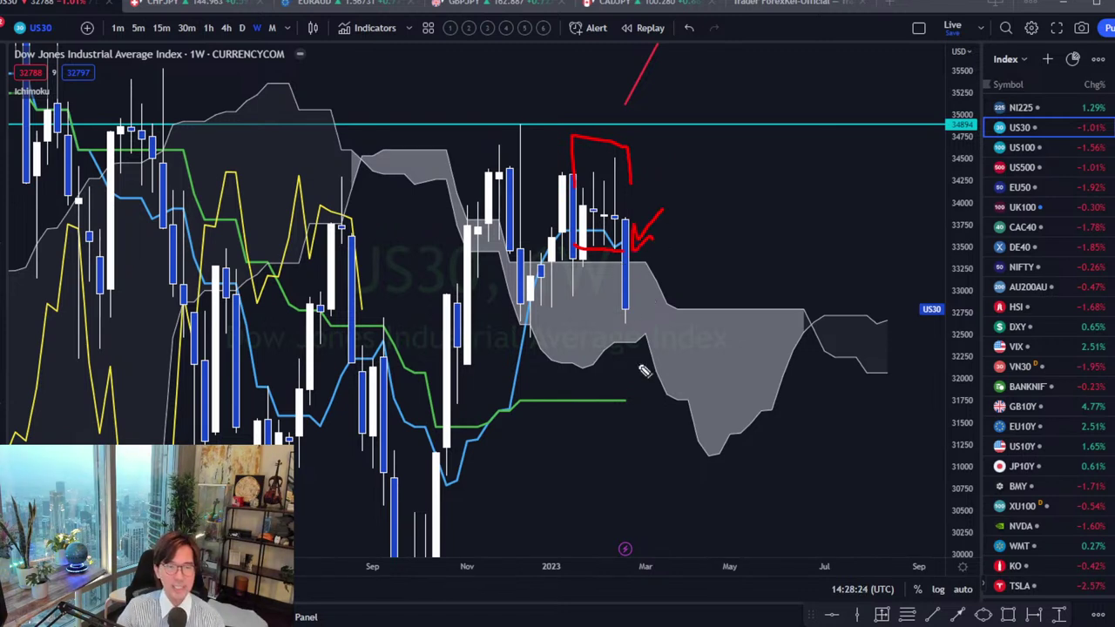
pyautogui.moveTo(433, 179)
pyautogui.mouseDown()
pyautogui.moveTo(518, 102)
pyautogui.moveTo(562, 173)
pyautogui.moveTo(674, 180)
pyautogui.mouseUp()
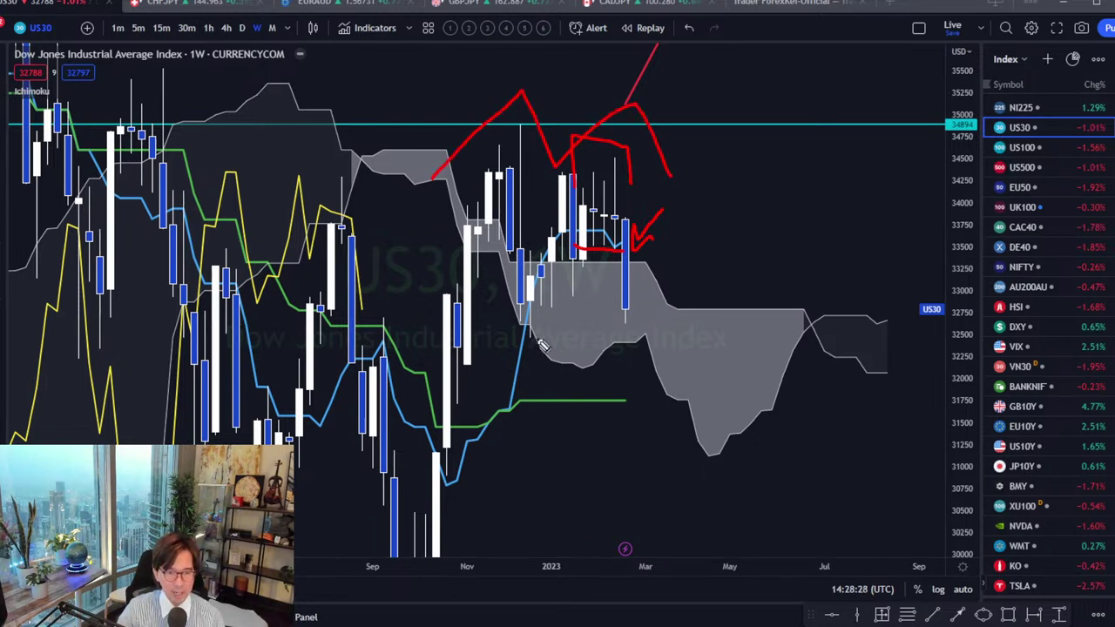
# - Add cyan levels at 32467 and 31757 and a red arrow pointing down toward 31757
pyautogui.moveTo(674, 125)
pyautogui.mouseDown()
pyautogui.moveTo(731, 346)
pyautogui.moveTo(719, 336)
pyautogui.mouseUp()
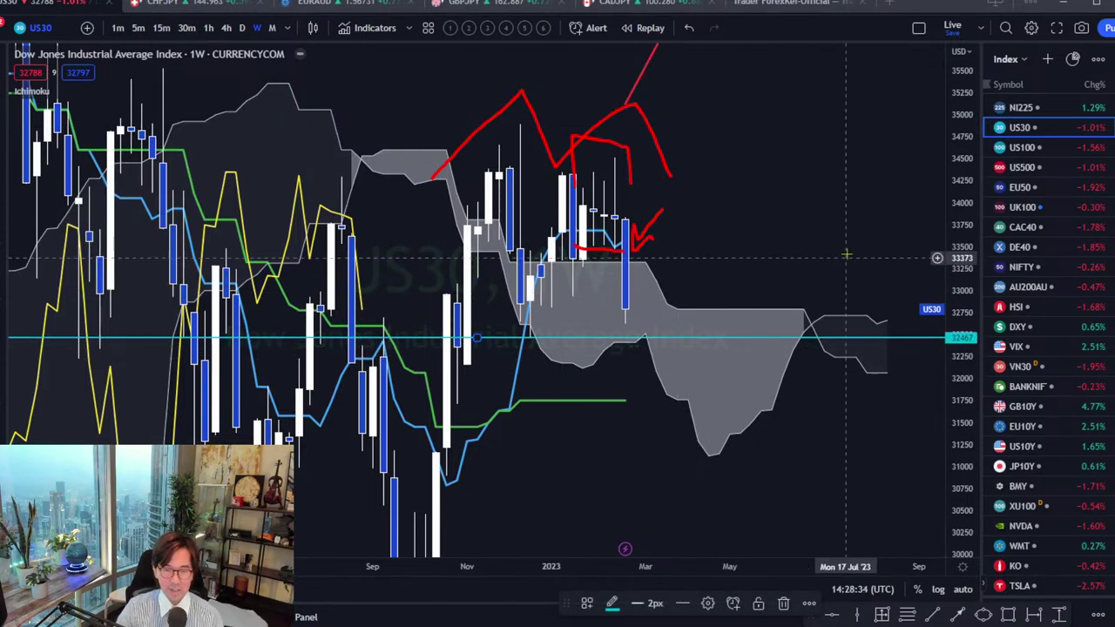
pyautogui.moveTo(954, 252); pyautogui.dragTo(953, 179)
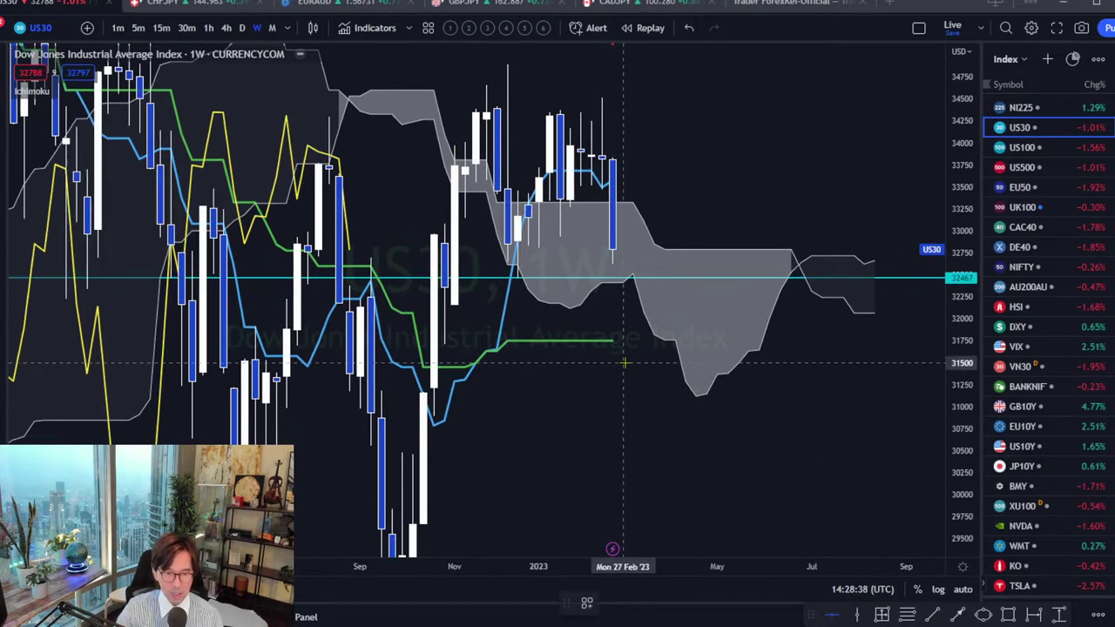
pyautogui.hotkey('alt', 'h')
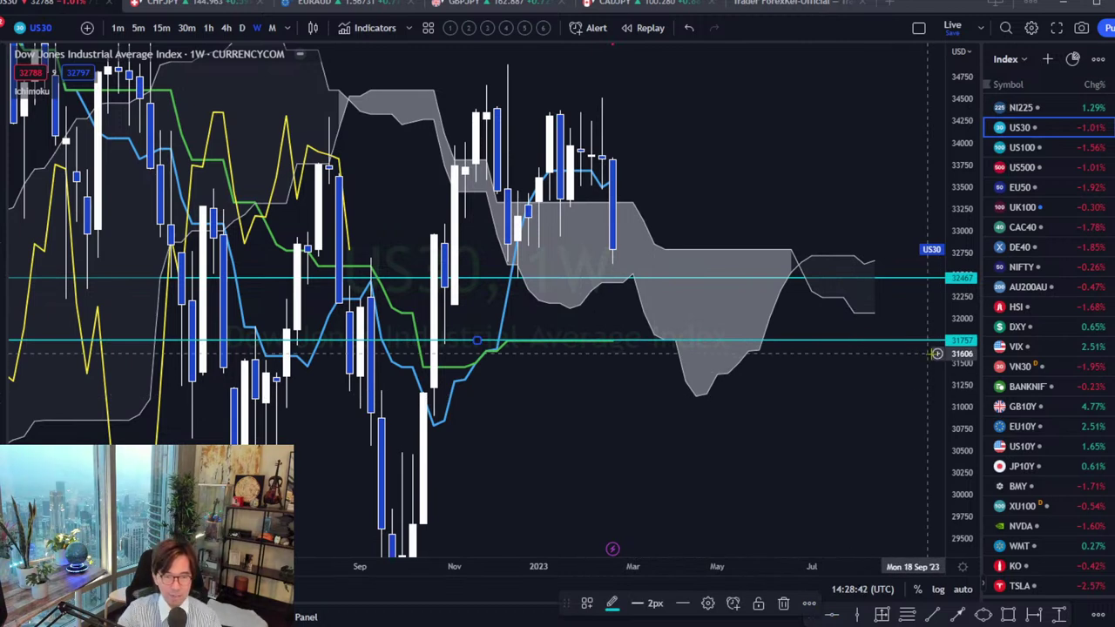
pyautogui.click(778, 412)
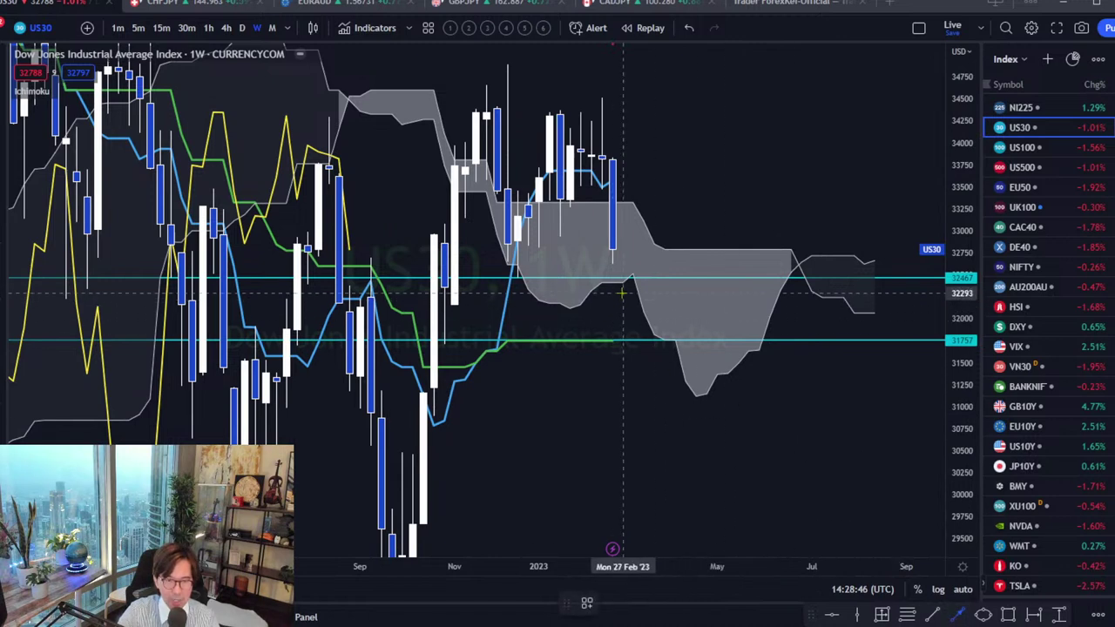
pyautogui.moveTo(623, 290); pyautogui.dragTo(643, 335)
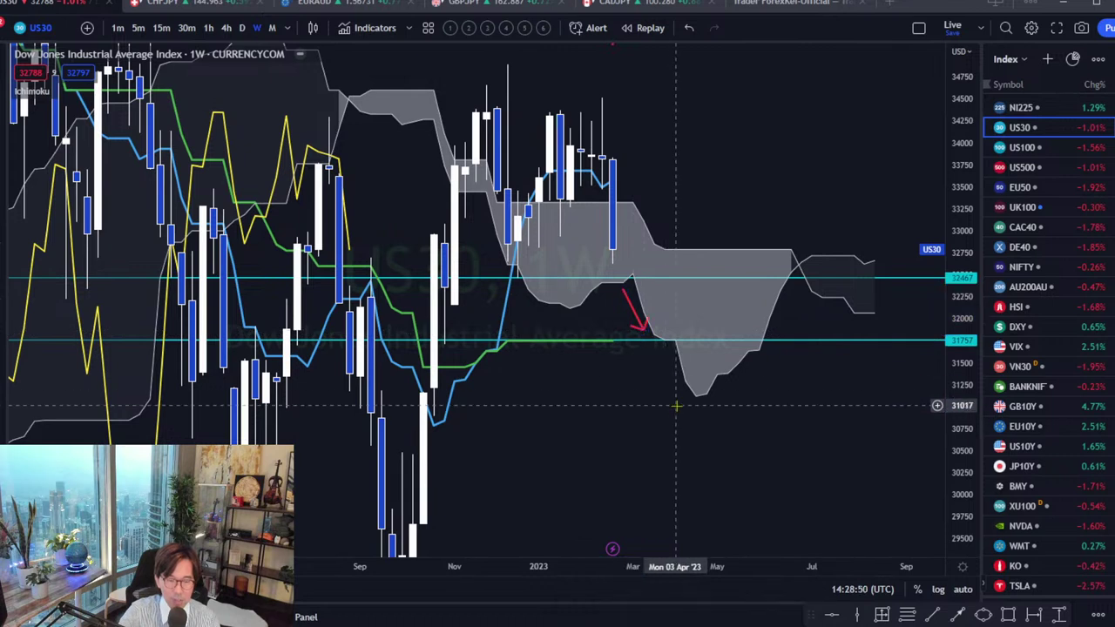
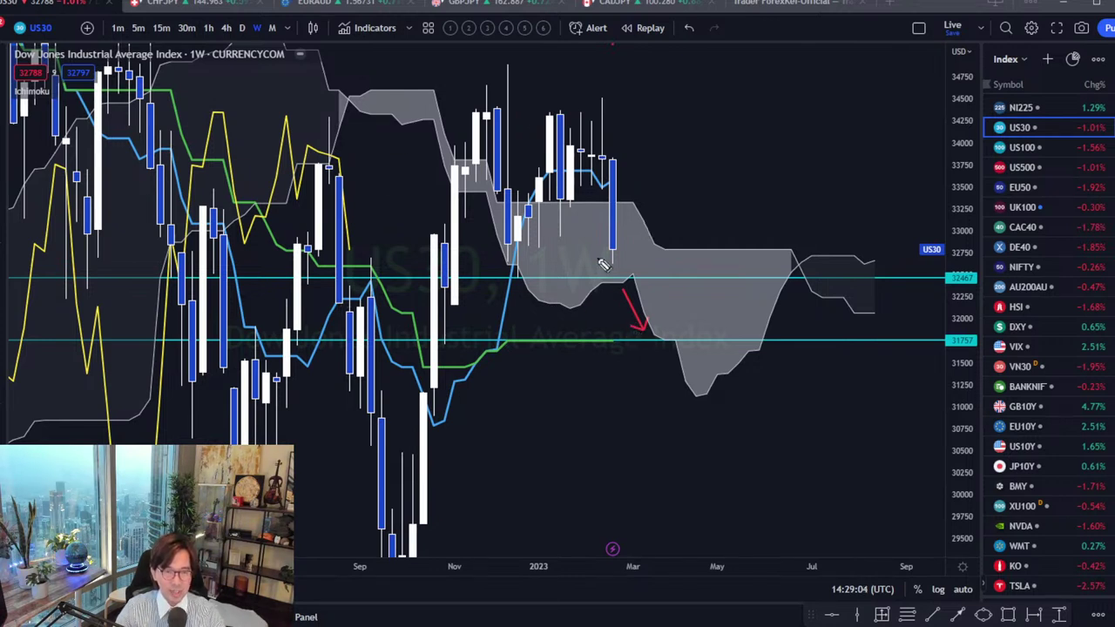
# - Lengthen the red arrow on the US30 weekly chart so it points down to 31757
pyautogui.moveTo(604, 247); pyautogui.dragTo(656, 325)
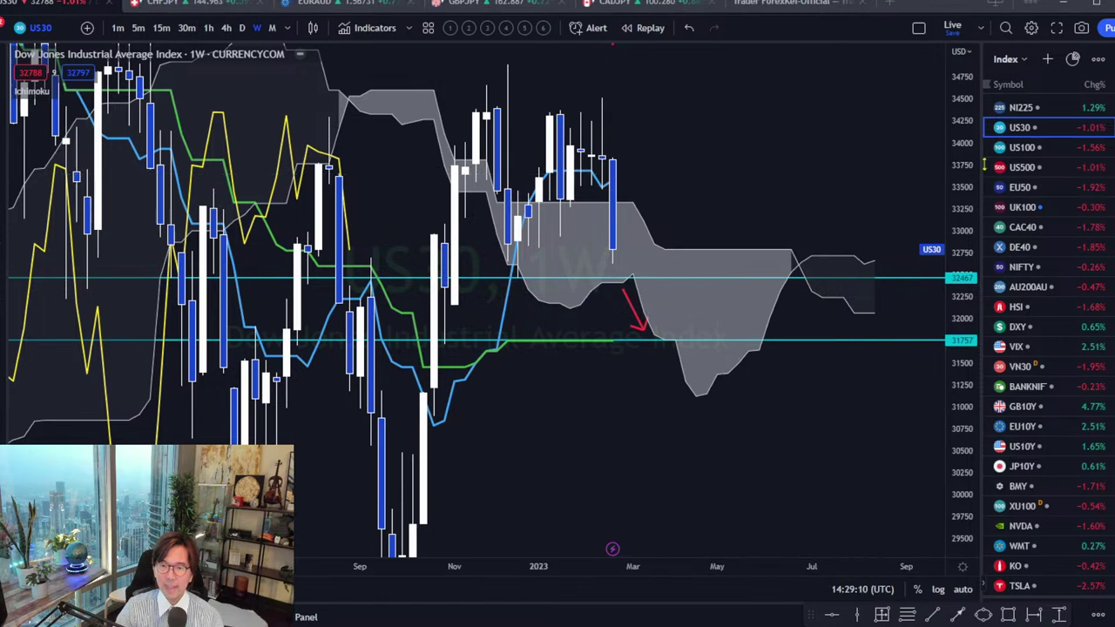
# - Switch to the US100 weekly chart and pan the view, undoing a trial red circle
pyautogui.click(1034, 150)
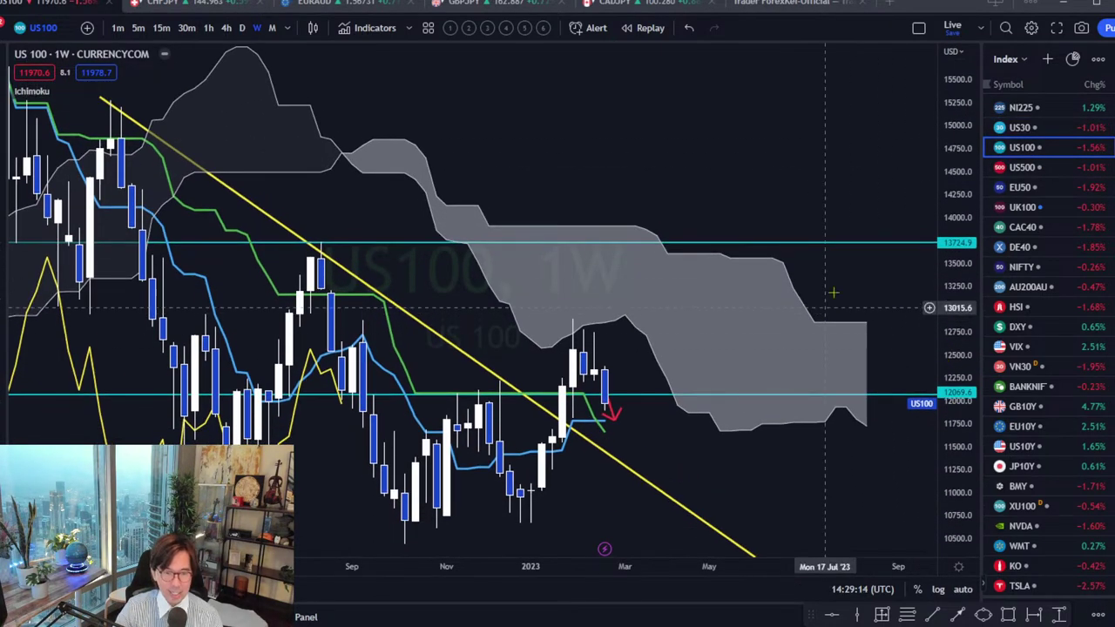
pyautogui.moveTo(833, 293); pyautogui.dragTo(855, 260)
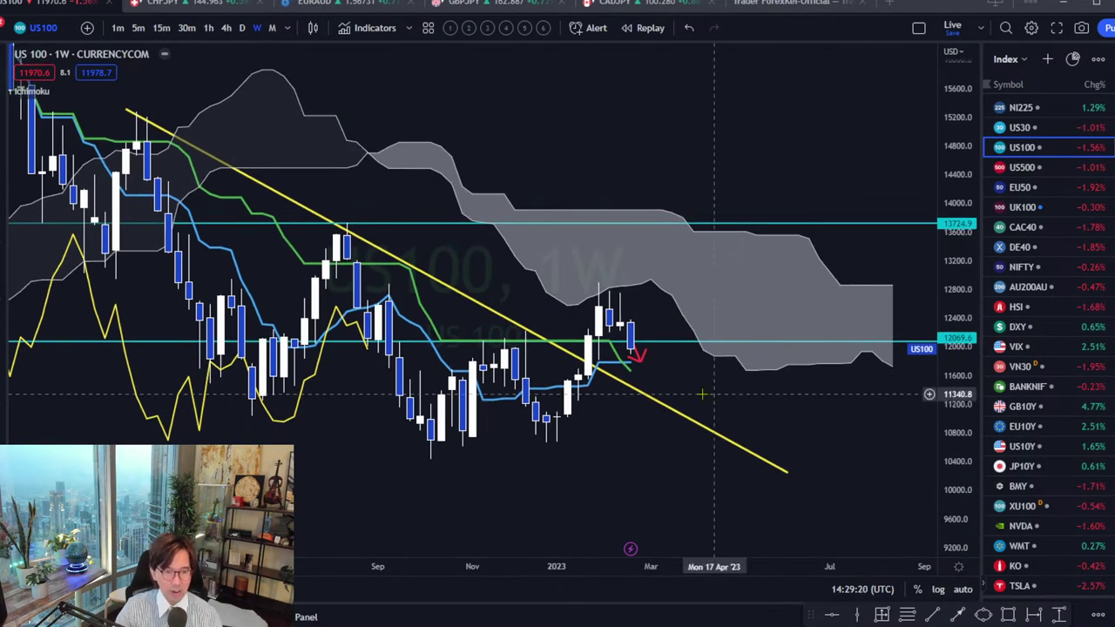
pyautogui.moveTo(714, 394); pyautogui.dragTo(685, 397)
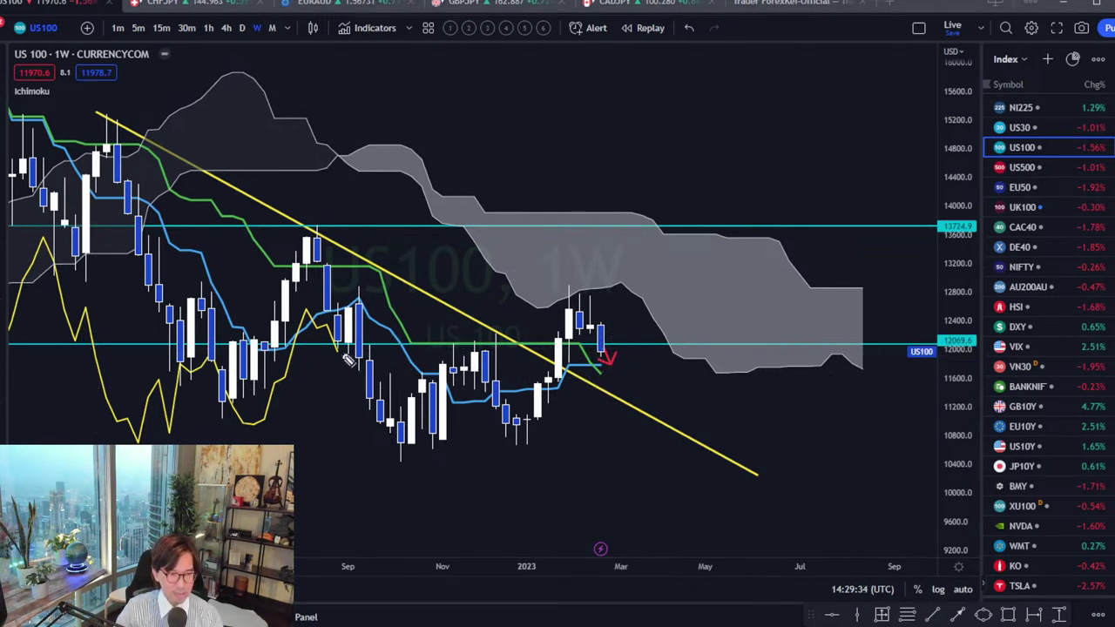
pyautogui.moveTo(347, 358)
pyautogui.mouseDown()
pyautogui.moveTo(307, 338)
pyautogui.moveTo(332, 368)
pyautogui.mouseUp()
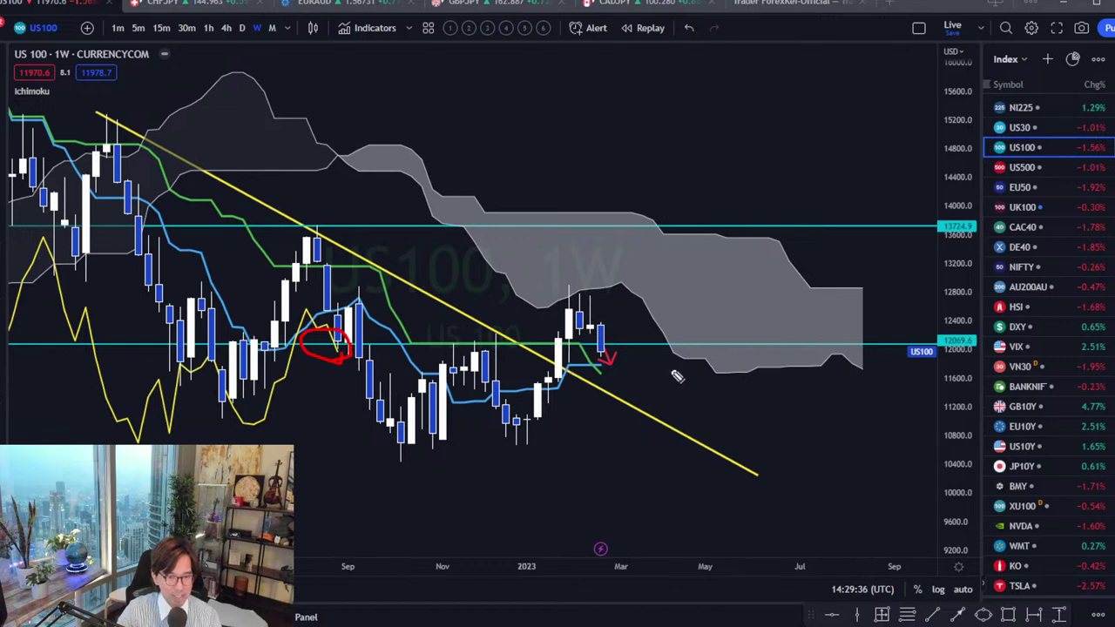
pyautogui.hotkey('ctrl', 'z')
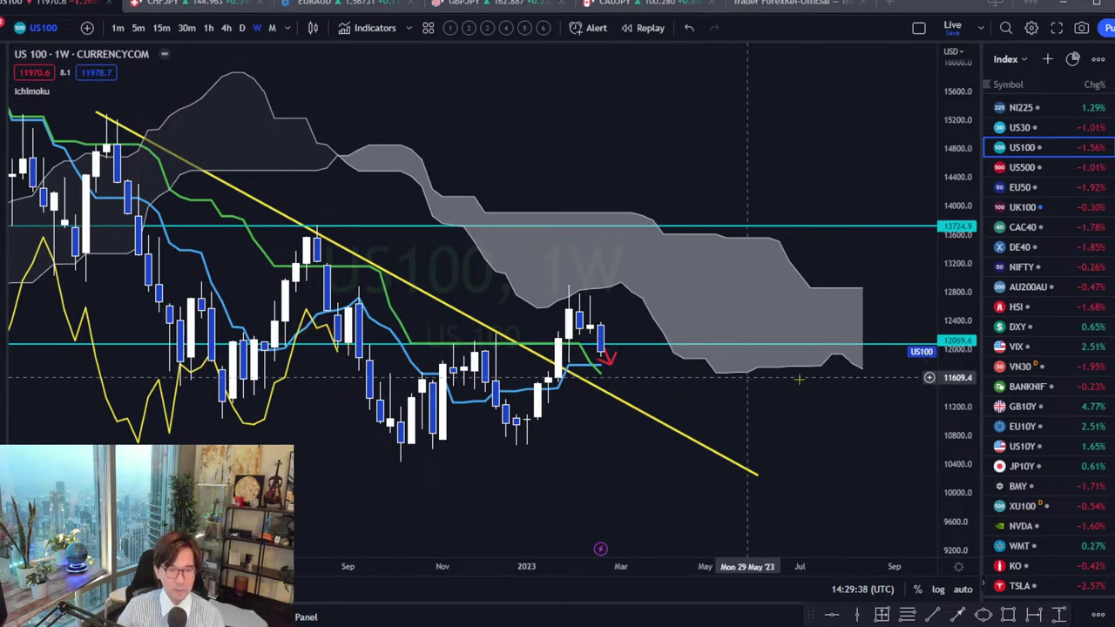
# - Stretch the price range and move the upper cyan level down to 12905.4
pyautogui.moveTo(954, 394); pyautogui.dragTo(955, 416)
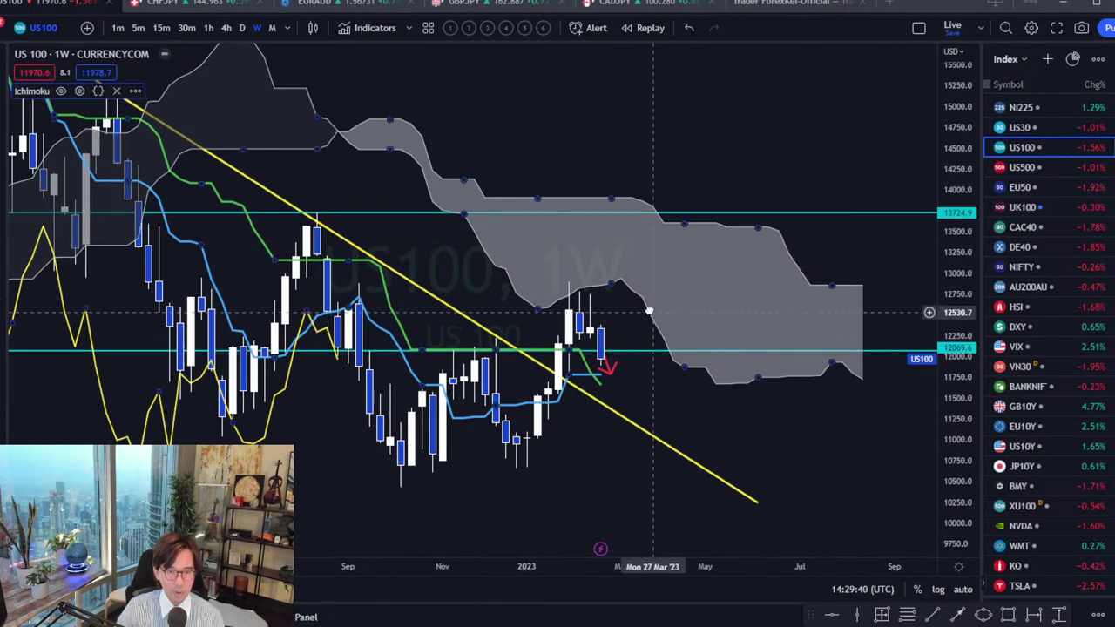
pyautogui.moveTo(644, 359)
pyautogui.mouseDown()
pyautogui.moveTo(643, 349)
pyautogui.moveTo(644, 366)
pyautogui.mouseUp()
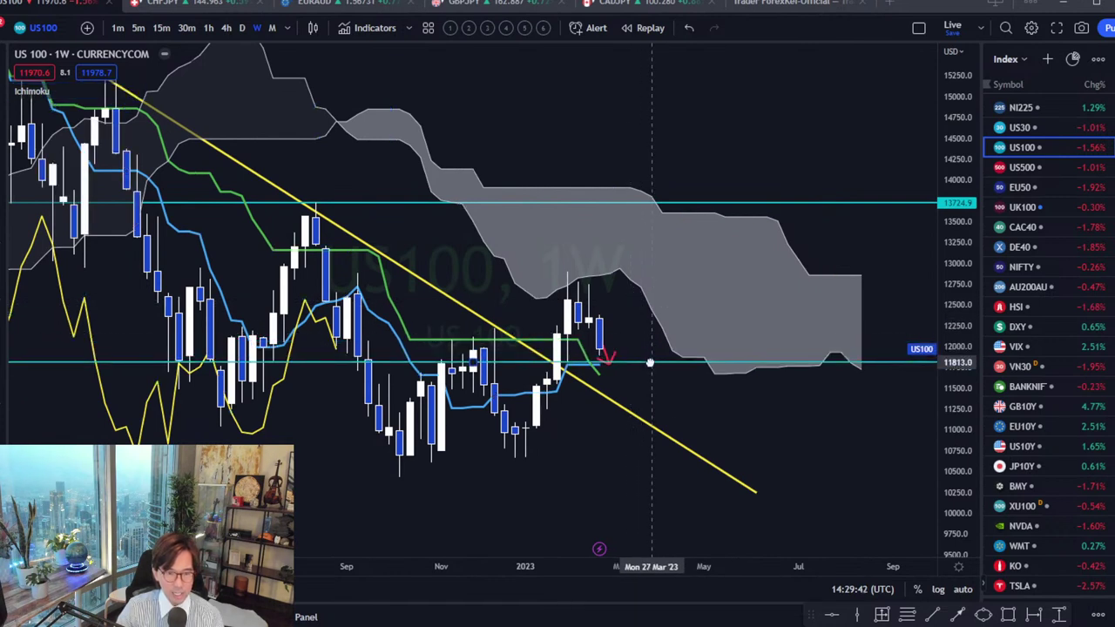
pyautogui.moveTo(661, 203); pyautogui.dragTo(654, 272)
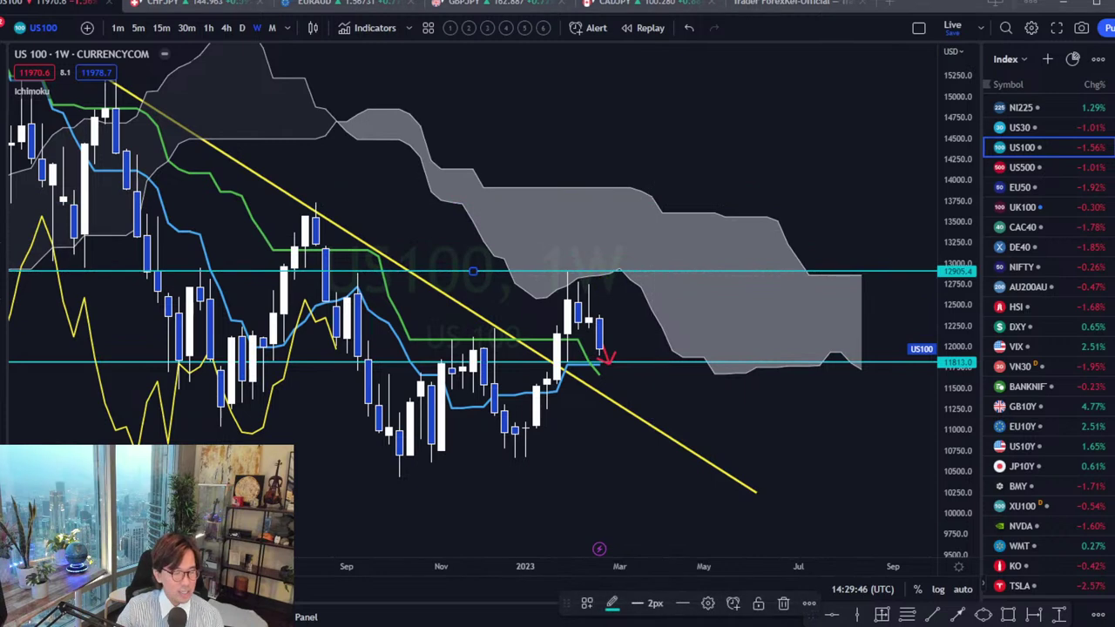
pyautogui.moveTo(499, 201); pyautogui.dragTo(576, 274)
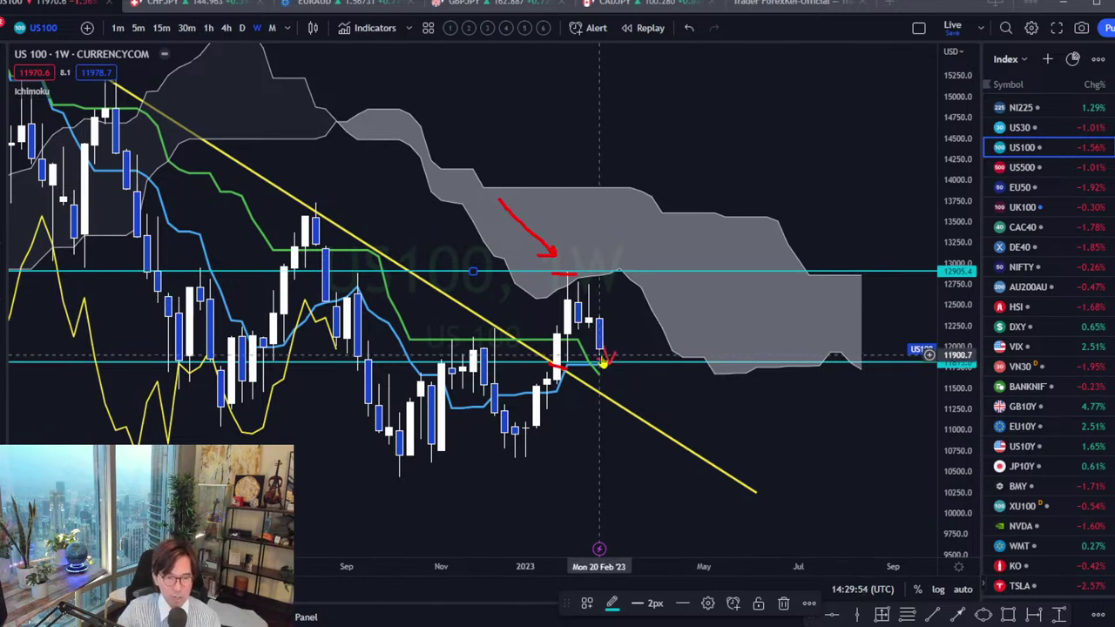
# - Undo a stray red stroke and delete the yellow trendline from the US100 chart
pyautogui.moveTo(598, 336); pyautogui.dragTo(607, 367)
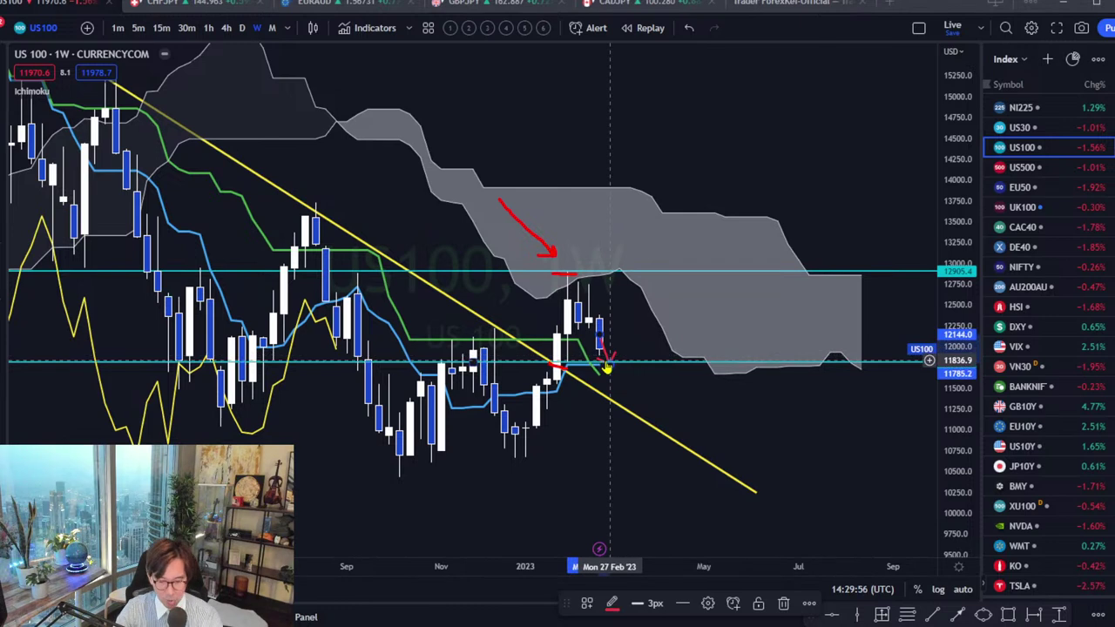
pyautogui.hotkey('ctrl', 'z')
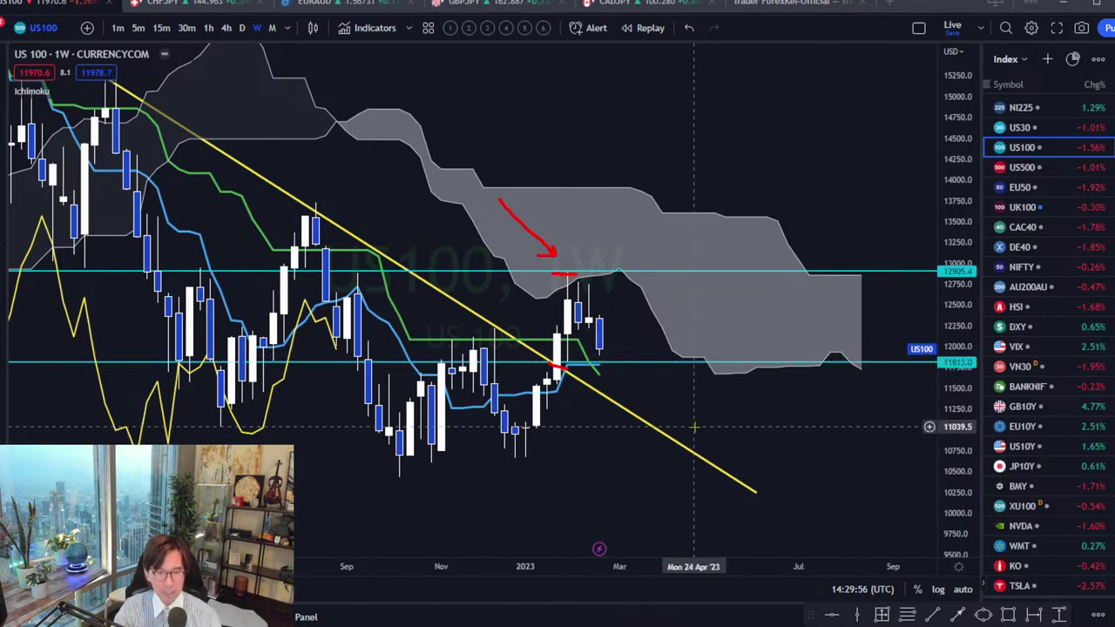
pyautogui.click(596, 394)
pyautogui.press('Delete')
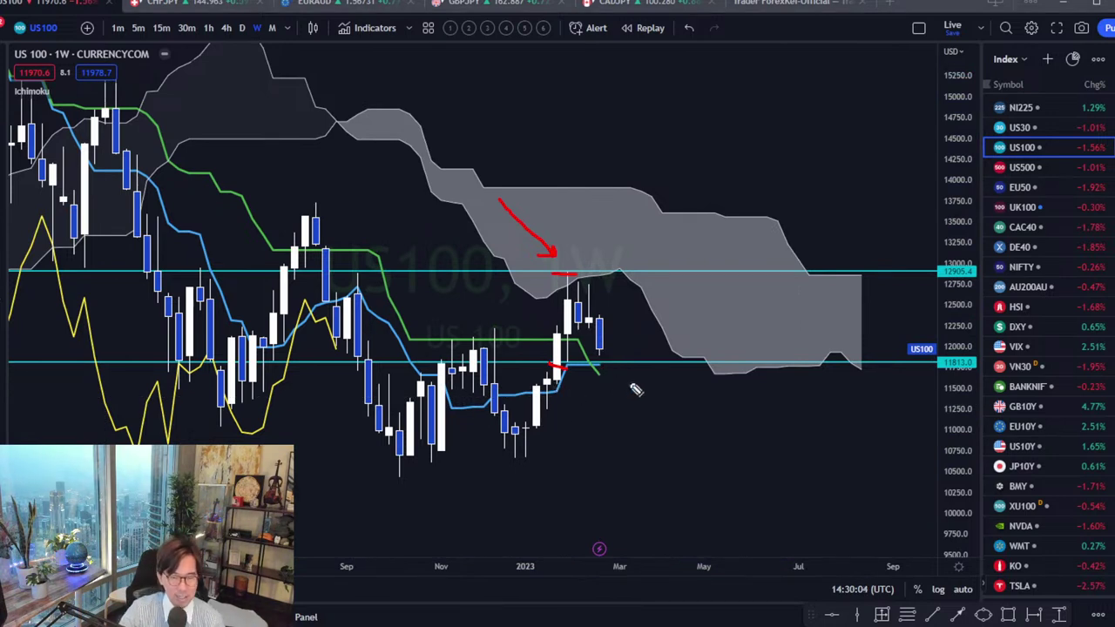
# - Sketch red down and up scenario arrows and a lows line, clear them, then load US500
pyautogui.moveTo(601, 358)
pyautogui.mouseDown()
pyautogui.moveTo(624, 451)
pyautogui.moveTo(631, 435)
pyautogui.mouseUp()
pyautogui.moveTo(450, 462); pyautogui.dragTo(633, 460)
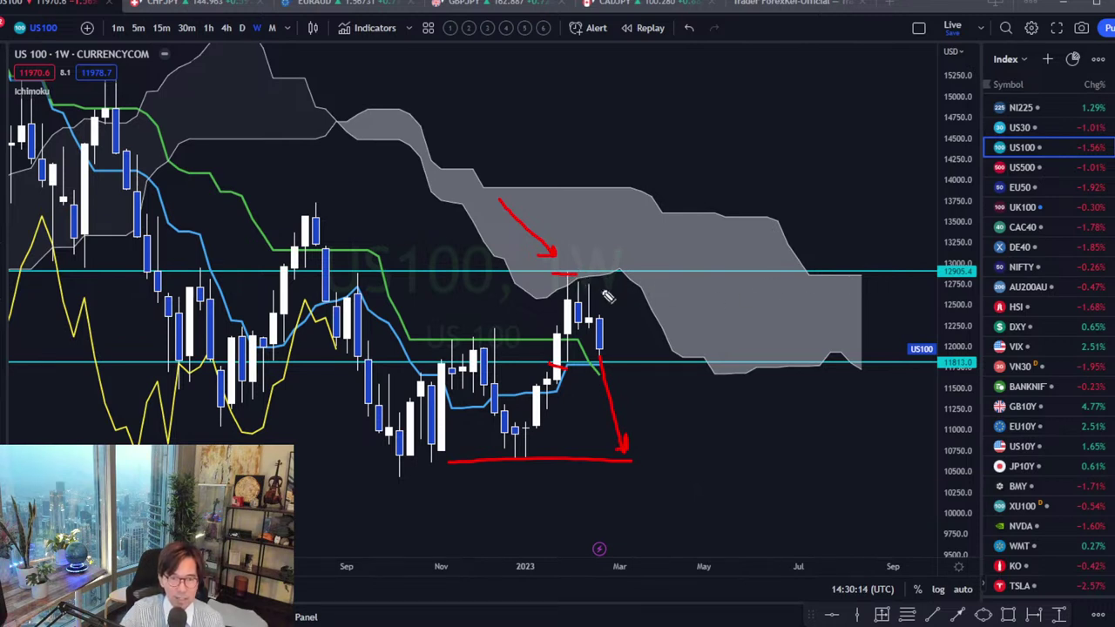
pyautogui.moveTo(600, 289); pyautogui.dragTo(613, 258)
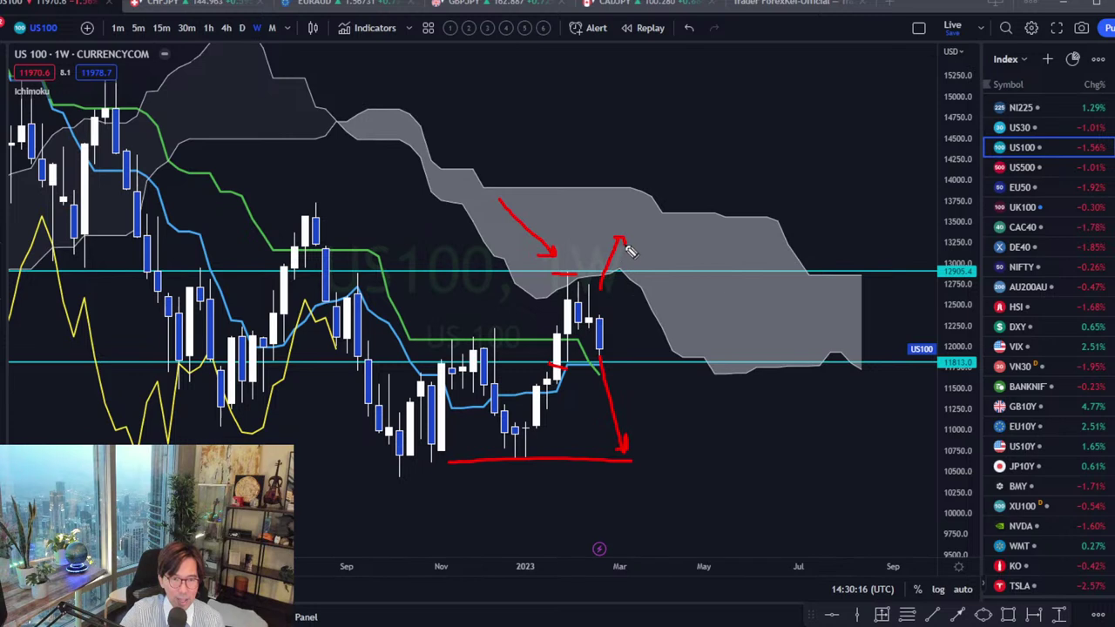
pyautogui.moveTo(642, 195)
pyautogui.mouseDown()
pyautogui.moveTo(668, 155)
pyautogui.moveTo(697, 138)
pyautogui.mouseUp()
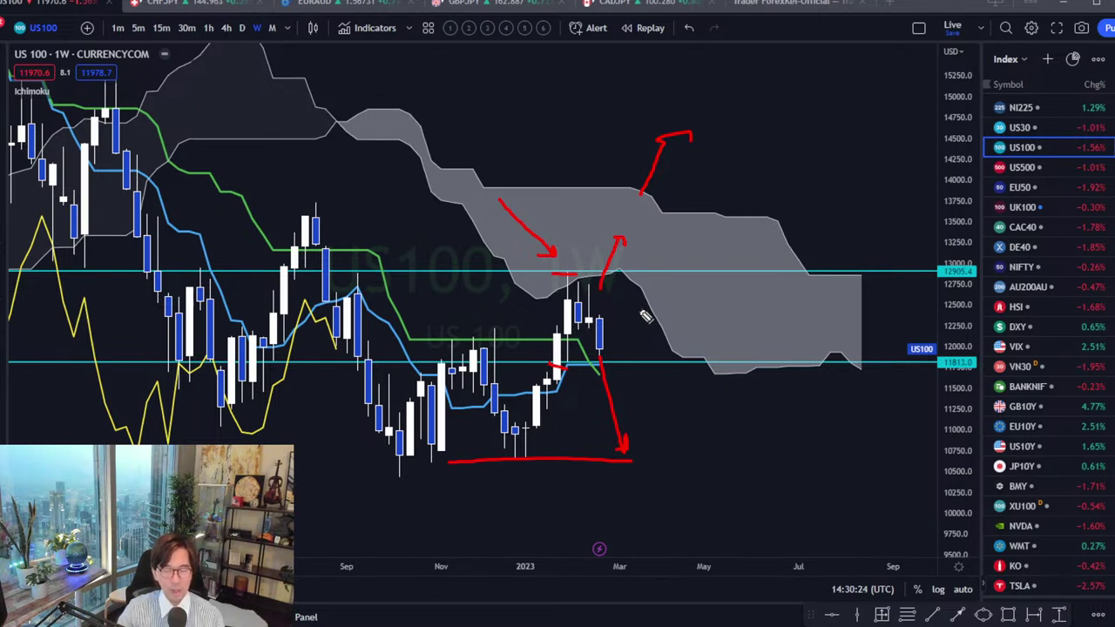
pyautogui.press('Escape')
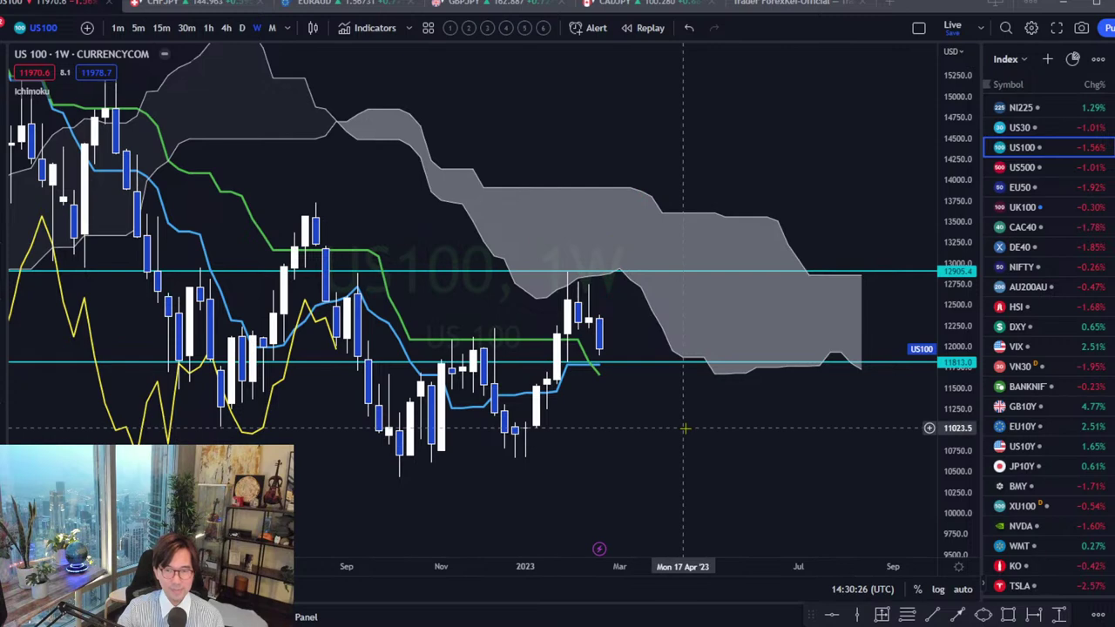
pyautogui.click(1038, 173)
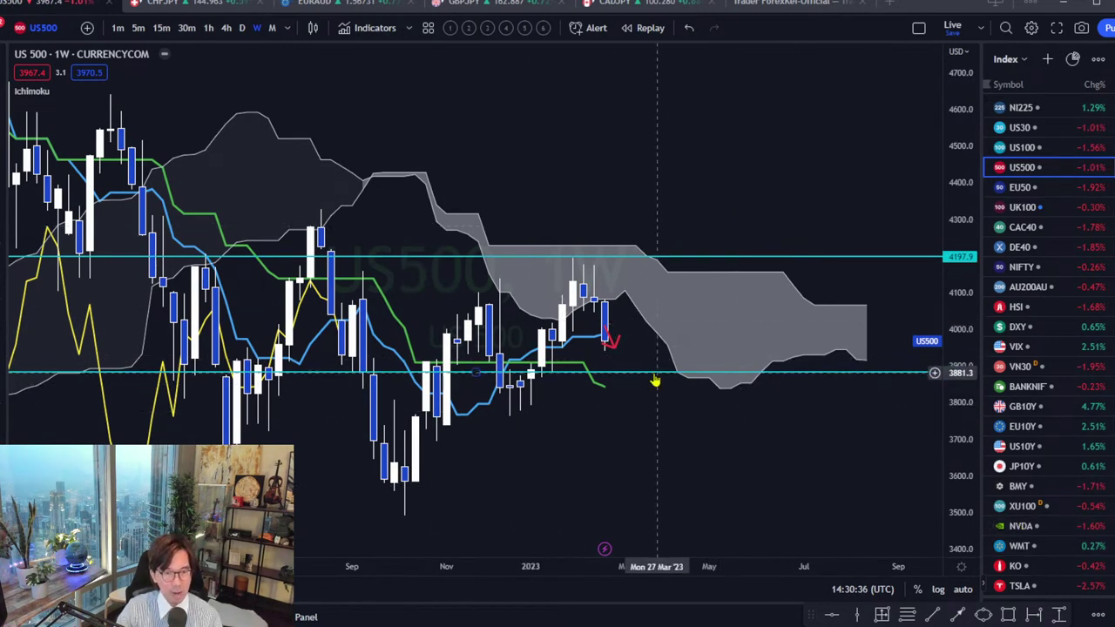
# - Raise the lower cyan level to 3995.5, extend the red arrow below the latest candle, and rescale
pyautogui.moveTo(652, 374)
pyautogui.mouseDown()
pyautogui.moveTo(605, 332)
pyautogui.moveTo(635, 331)
pyautogui.mouseUp()
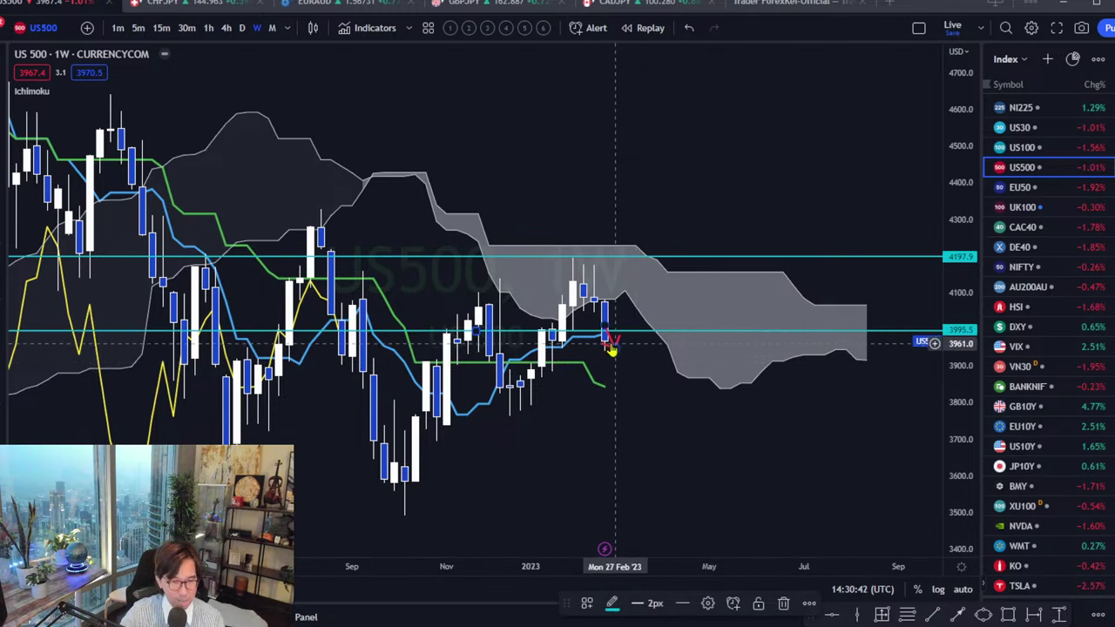
pyautogui.moveTo(613, 346); pyautogui.dragTo(637, 409)
pyautogui.click(688, 449)
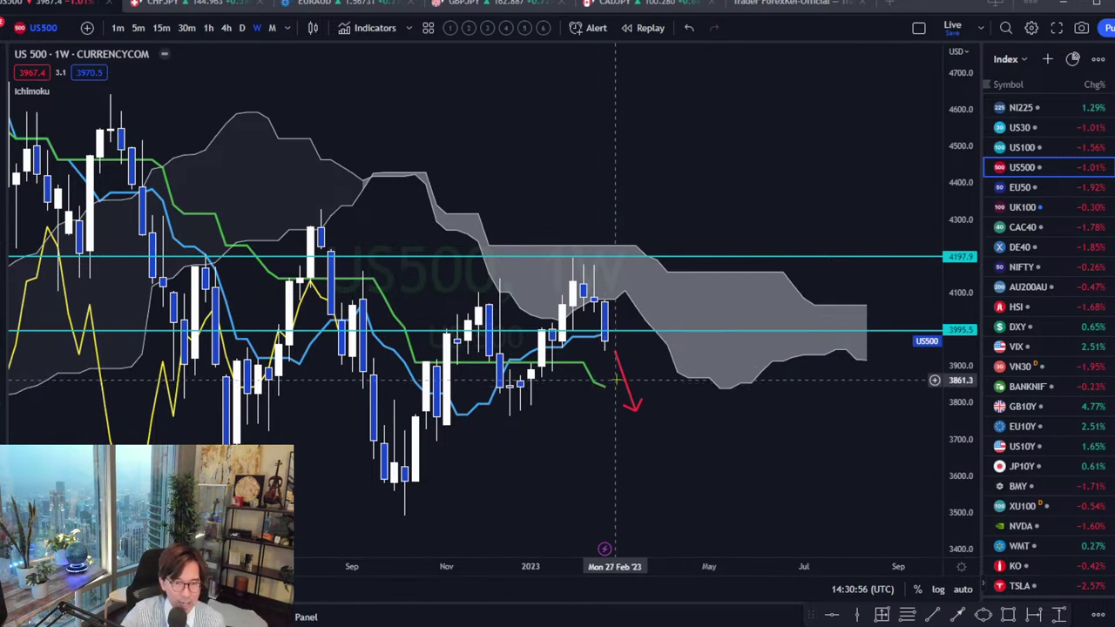
pyautogui.moveTo(633, 405); pyautogui.dragTo(629, 389)
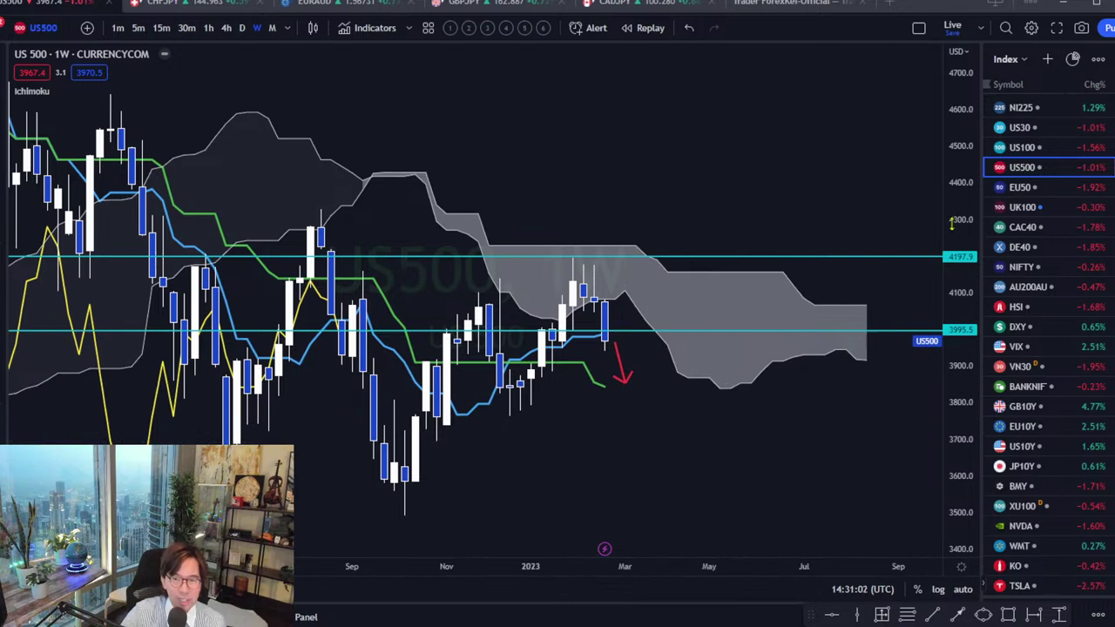
pyautogui.moveTo(957, 264); pyautogui.dragTo(935, 314)
pyautogui.moveTo(567, 340); pyautogui.dragTo(595, 350)
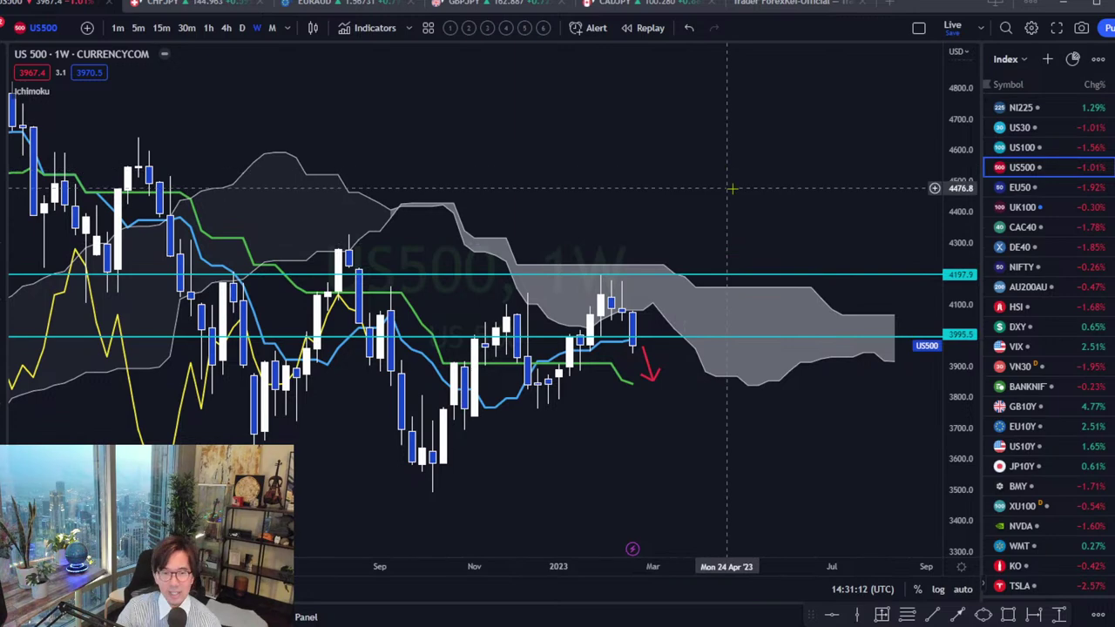
# - Load EU50, clear the trial red scribbles keeping the up-arrow, and compress the time axis
pyautogui.click(1035, 199)
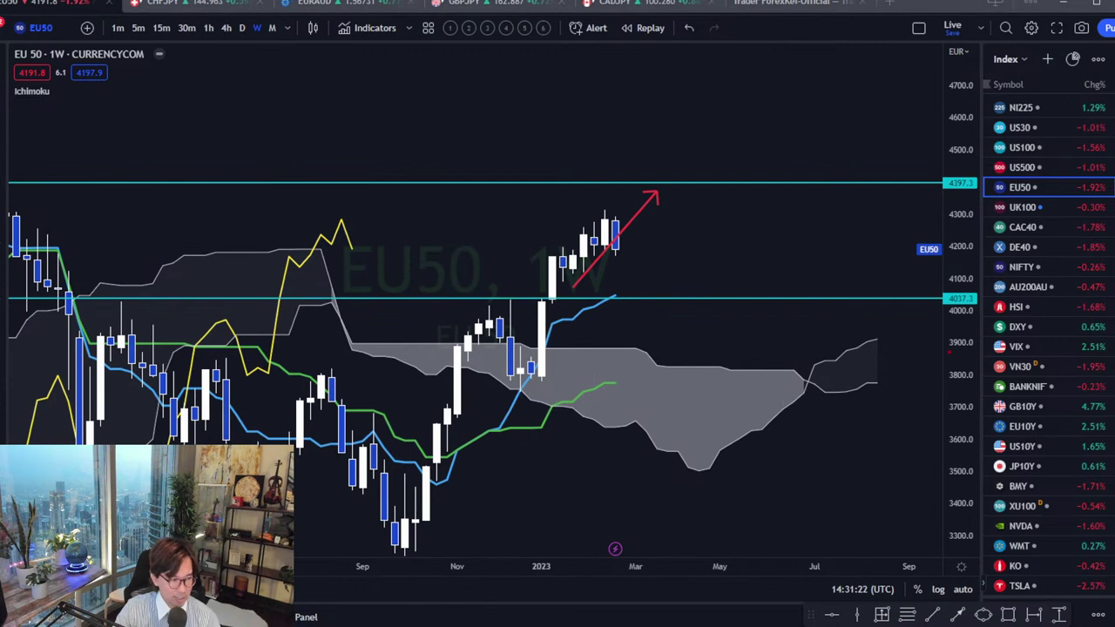
pyautogui.moveTo(784, 406)
pyautogui.mouseDown()
pyautogui.moveTo(898, 344)
pyautogui.moveTo(891, 356)
pyautogui.mouseUp()
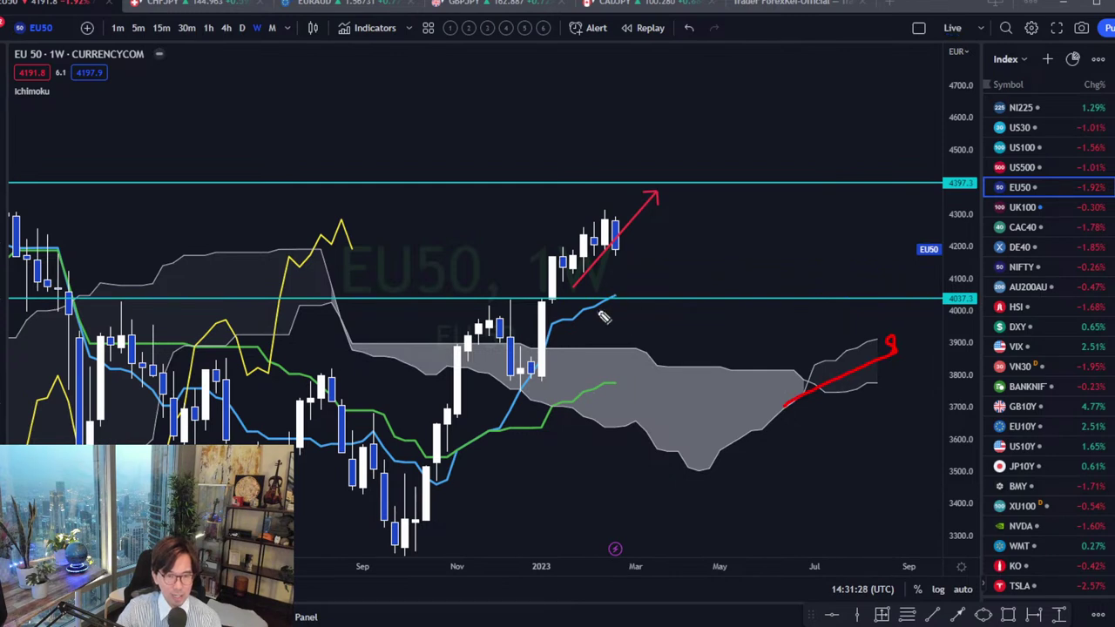
pyautogui.moveTo(582, 312)
pyautogui.mouseDown()
pyautogui.moveTo(645, 264)
pyautogui.moveTo(647, 281)
pyautogui.mouseUp()
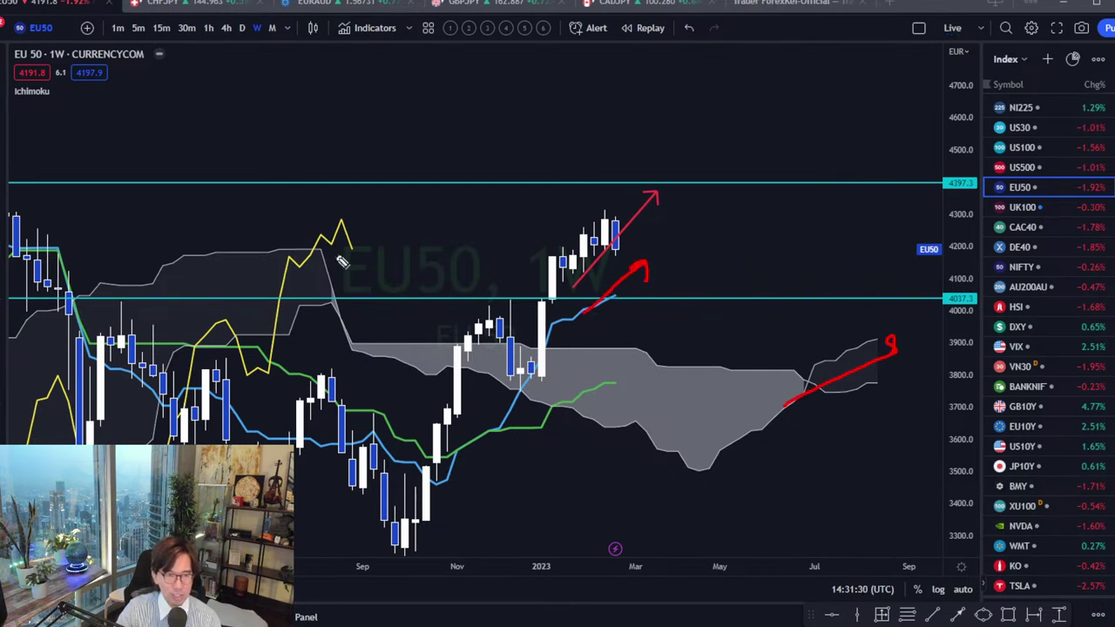
pyautogui.moveTo(385, 283)
pyautogui.mouseDown()
pyautogui.moveTo(366, 253)
pyautogui.moveTo(350, 256)
pyautogui.mouseUp()
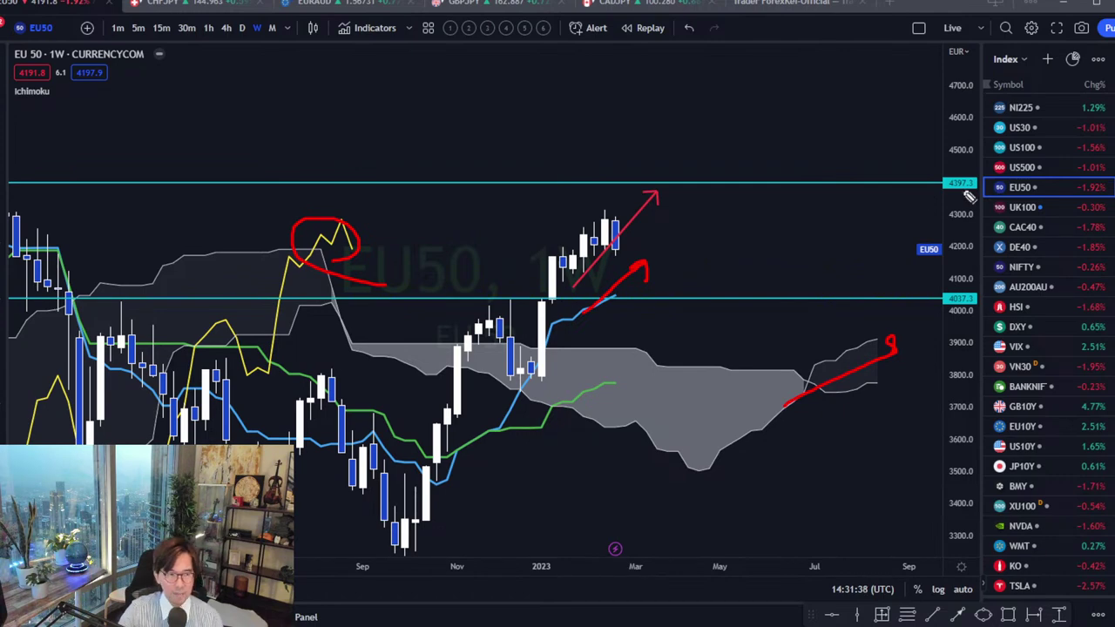
pyautogui.press('Escape')
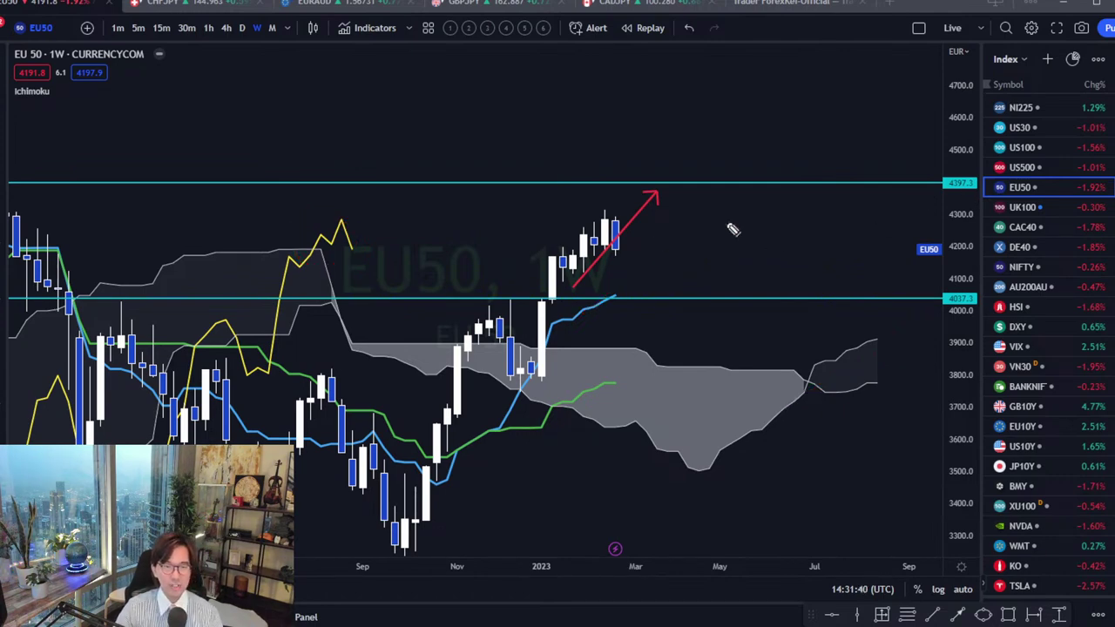
pyautogui.moveTo(468, 570); pyautogui.dragTo(610, 569)
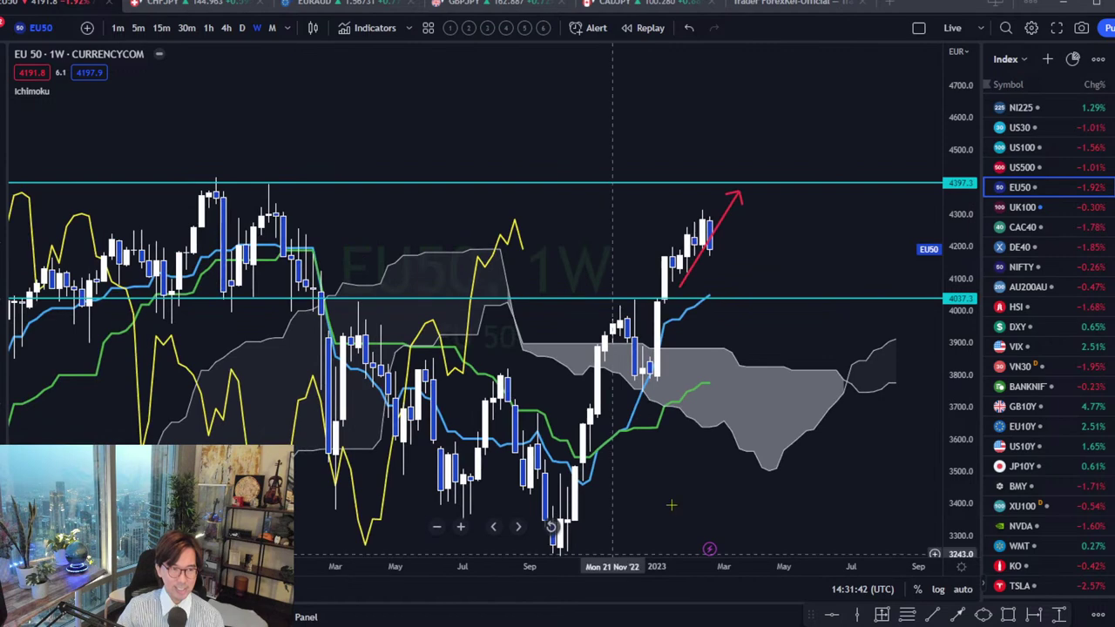
# - Load the FTSE 100 chart and delete the pink zone and cyan lines near 7613 and 7700
pyautogui.click(1043, 213)
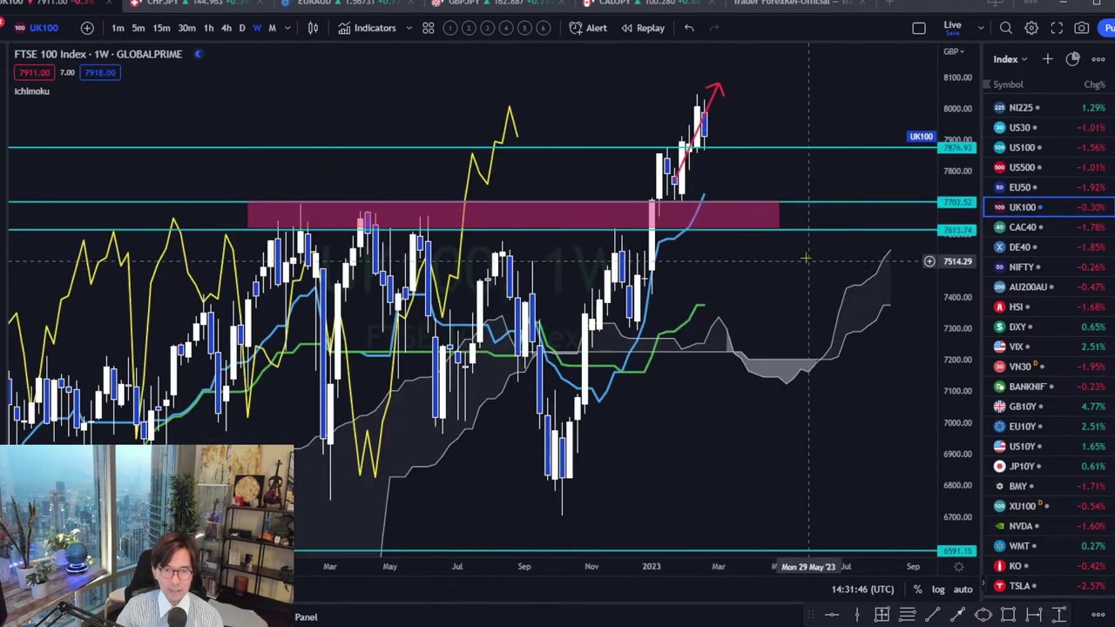
pyautogui.moveTo(821, 251); pyautogui.dragTo(741, 354)
pyautogui.click(662, 290)
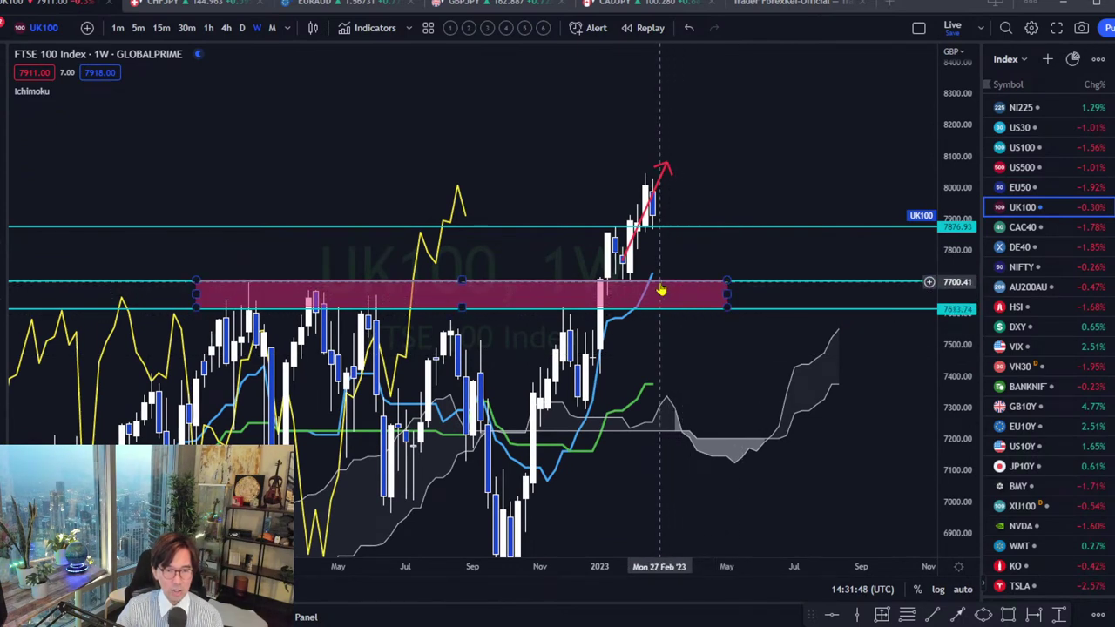
pyautogui.press('Delete')
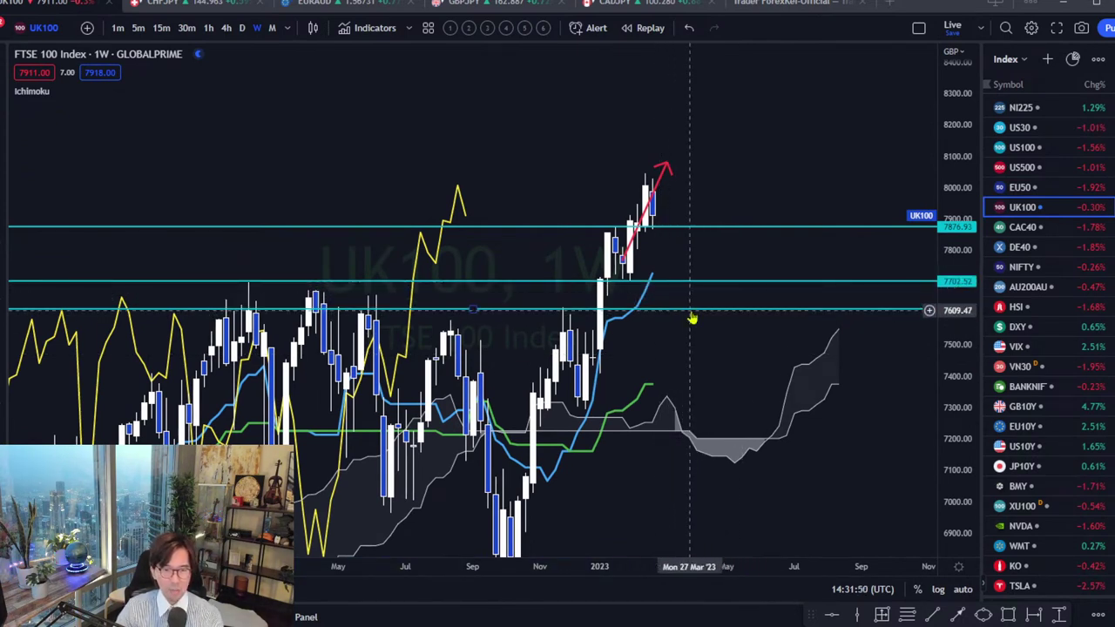
pyautogui.click(689, 309)
pyautogui.press('Delete')
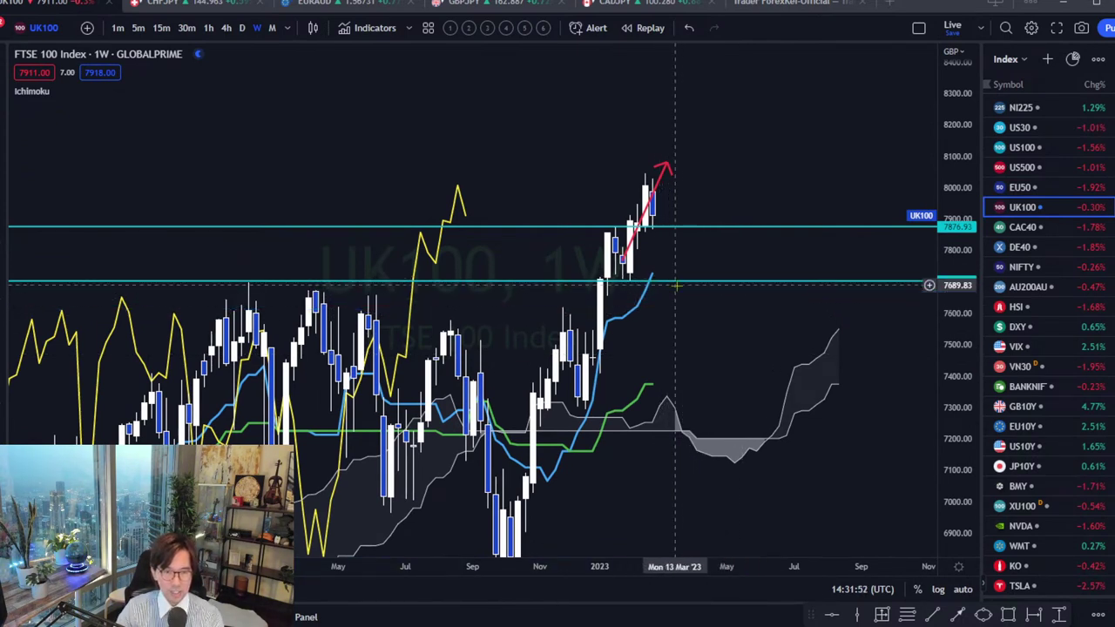
pyautogui.click(677, 279)
pyautogui.press('Delete')
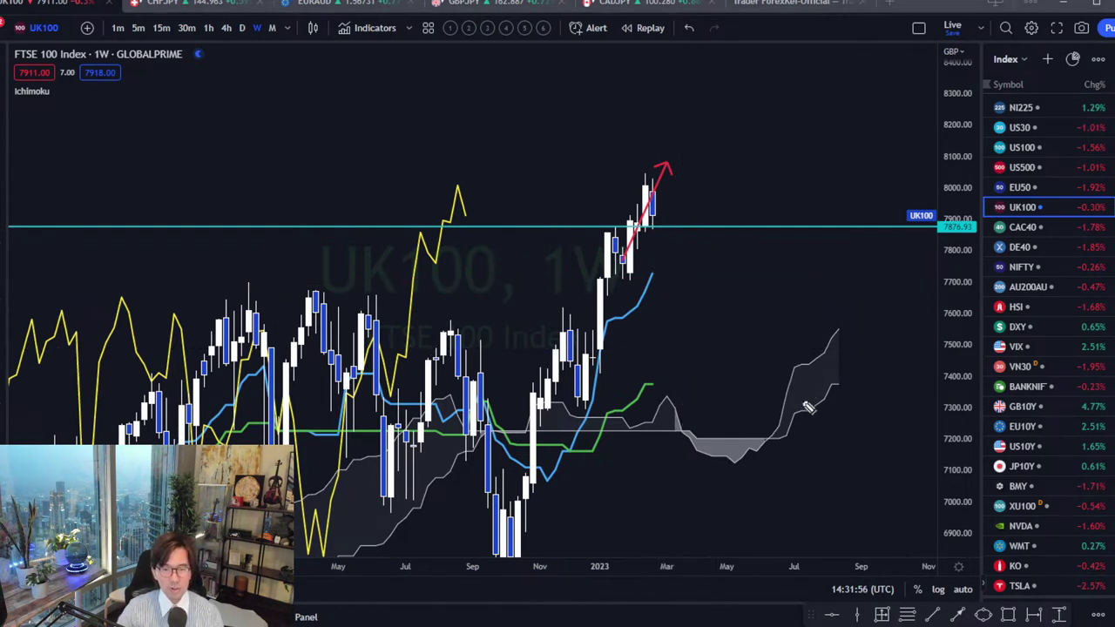
# - Mark recent highs and lows in red and move the cyan line up to 8051.49
pyautogui.moveTo(756, 427)
pyautogui.mouseDown()
pyautogui.moveTo(835, 359)
pyautogui.moveTo(859, 377)
pyautogui.mouseUp()
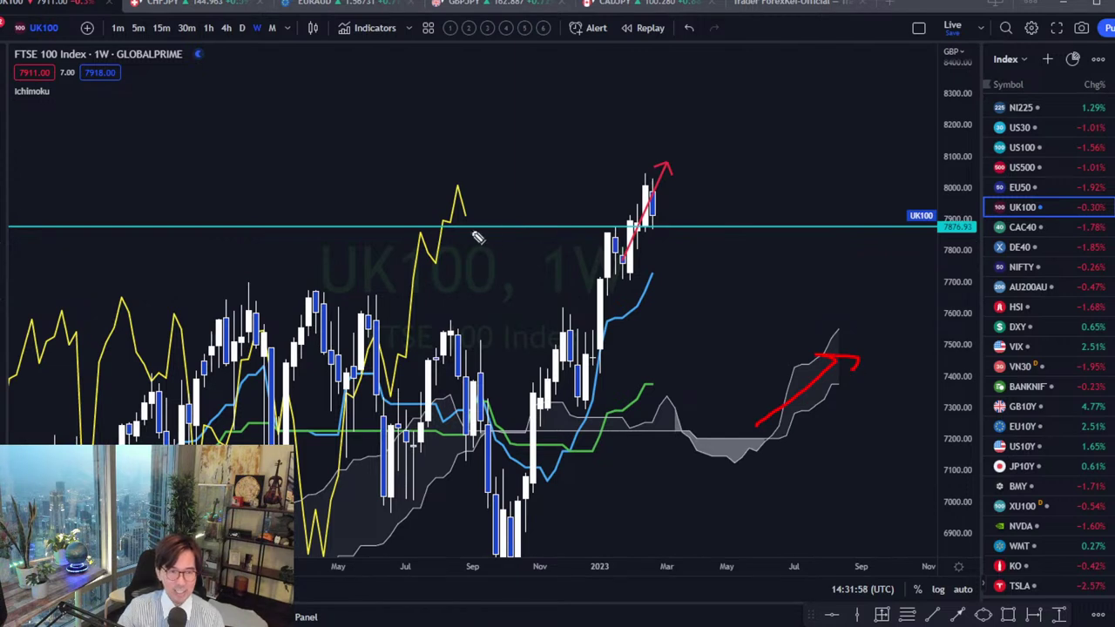
pyautogui.moveTo(463, 229); pyautogui.dragTo(459, 196)
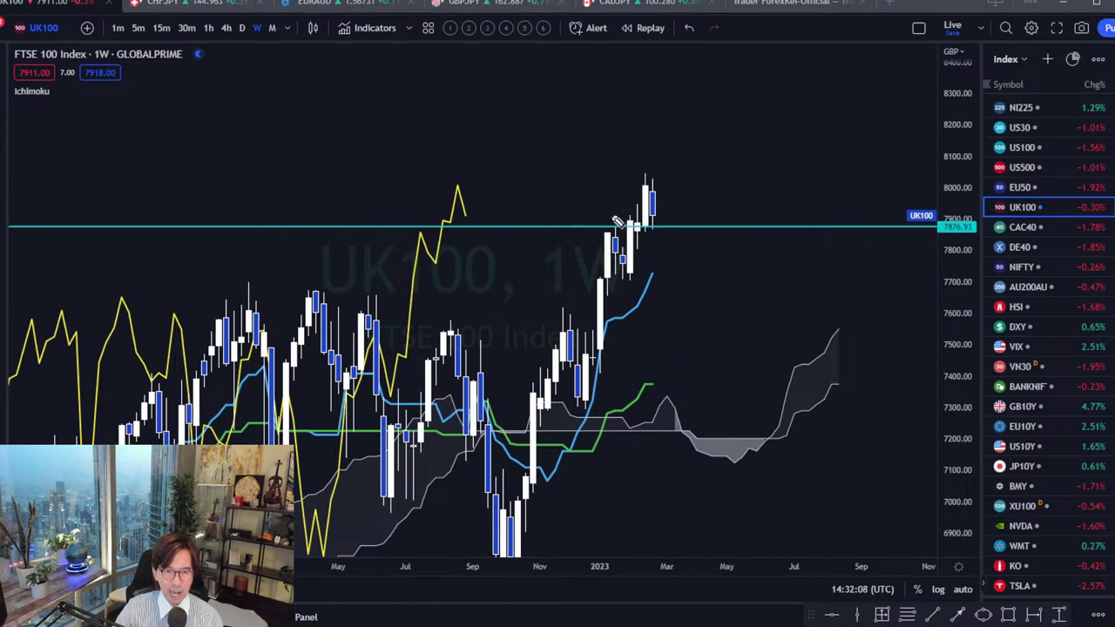
pyautogui.moveTo(611, 215); pyautogui.dragTo(635, 216)
pyautogui.moveTo(617, 275); pyautogui.dragTo(647, 274)
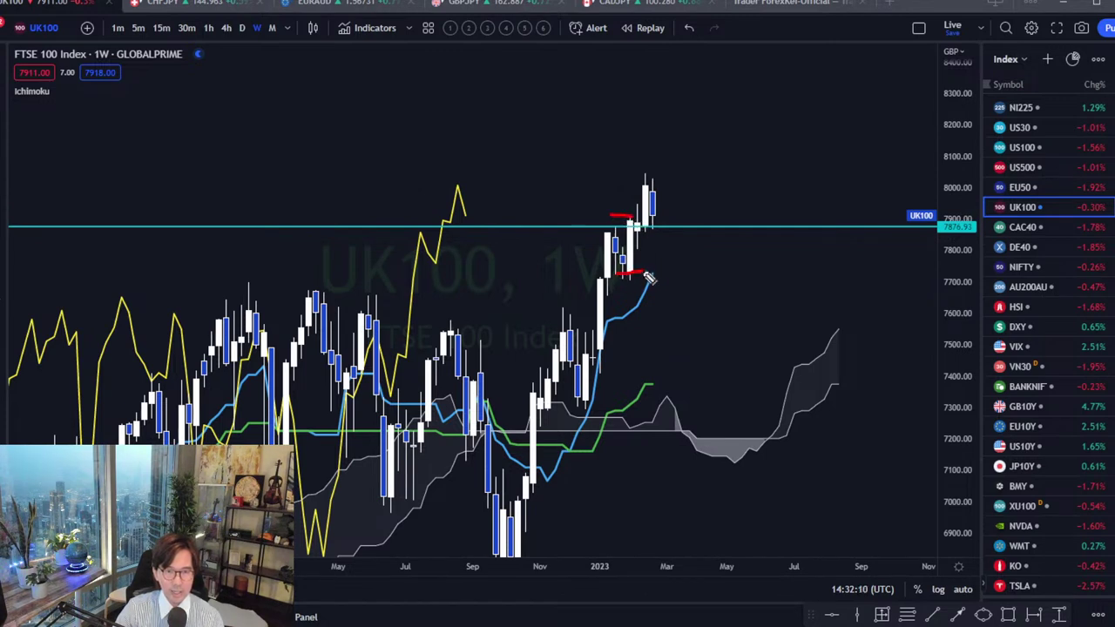
pyautogui.moveTo(631, 171); pyautogui.dragTo(662, 174)
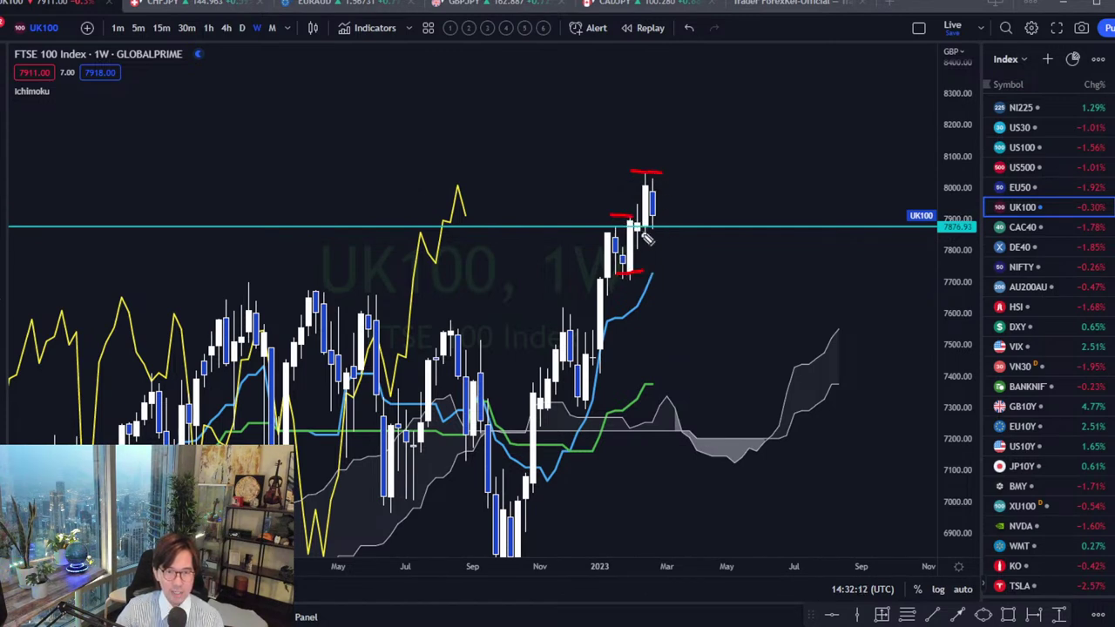
pyautogui.moveTo(641, 231); pyautogui.dragTo(673, 229)
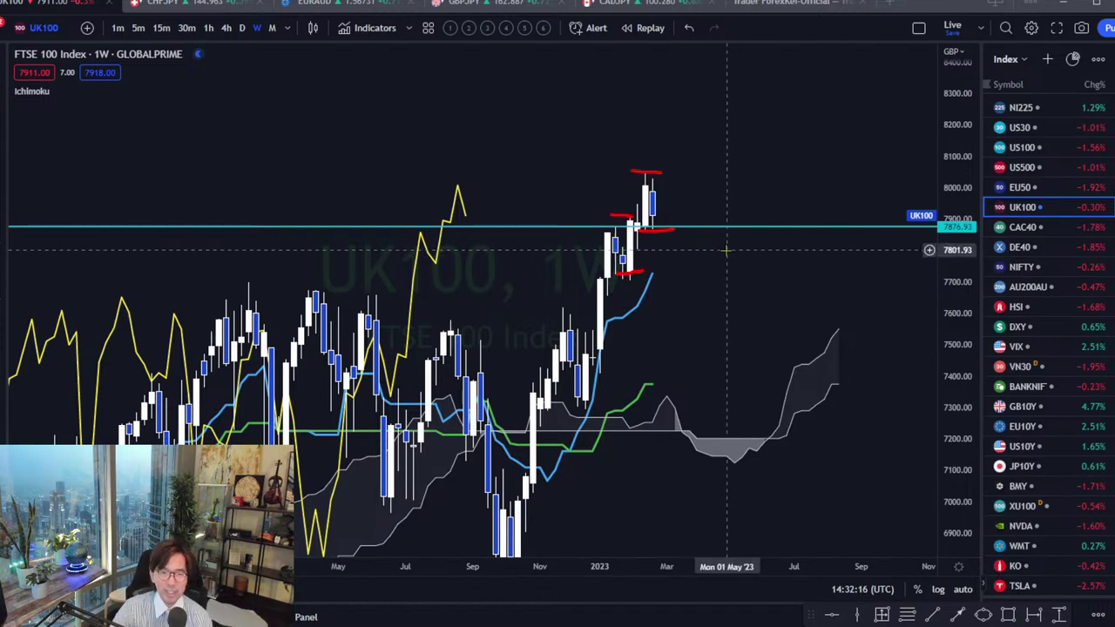
pyautogui.moveTo(719, 229); pyautogui.dragTo(688, 172)
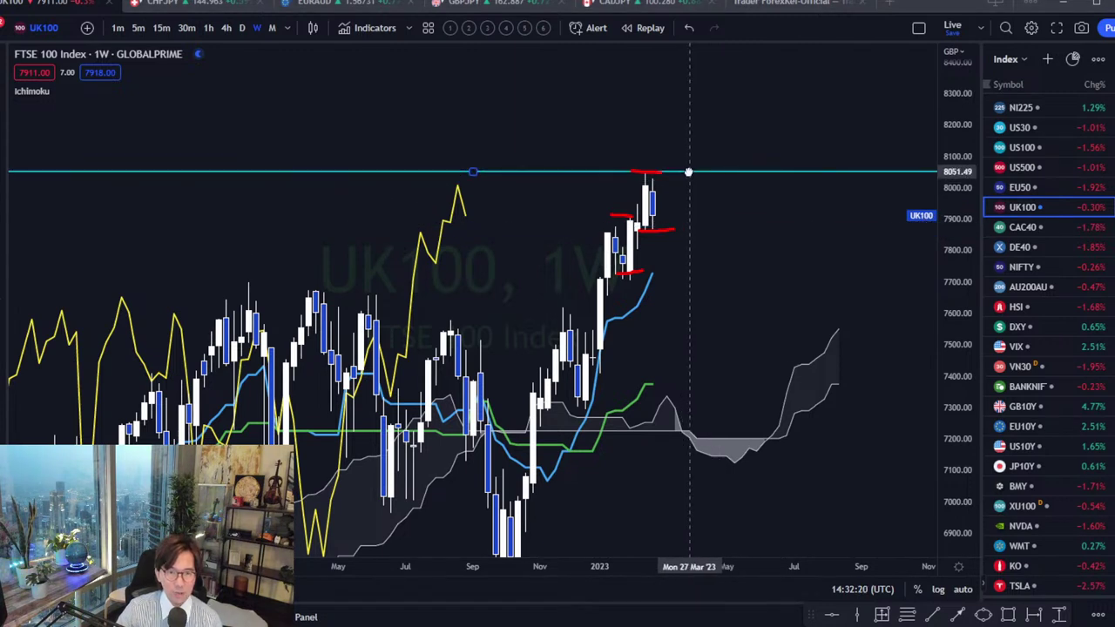
pyautogui.click(756, 232)
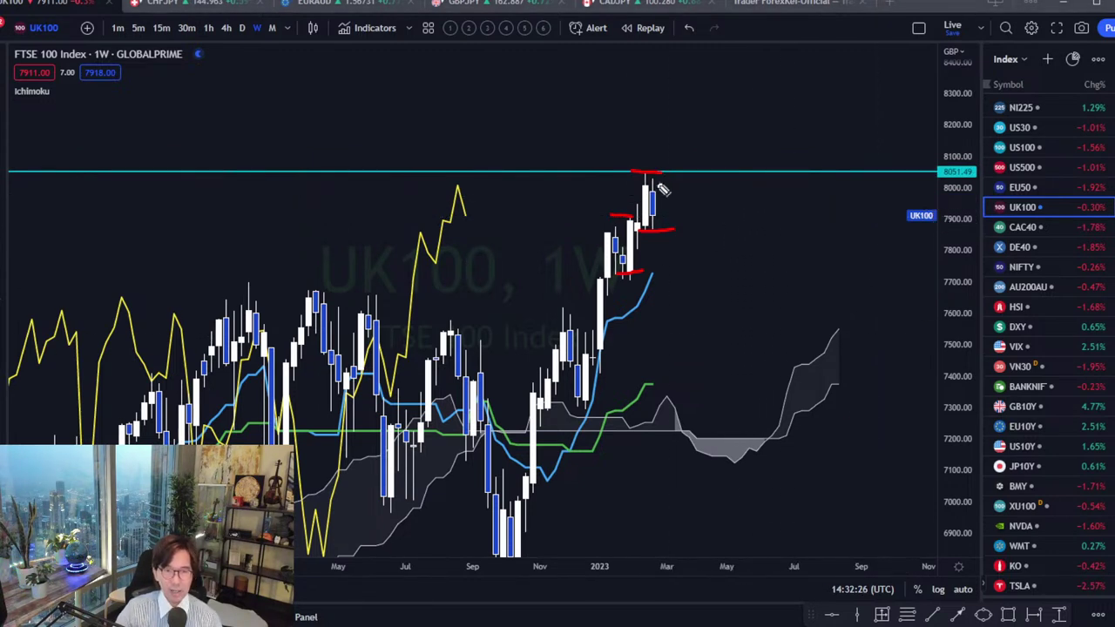
# - Draw three rising red arrows over the candles and cloud, then clear all red strokes
pyautogui.moveTo(646, 188); pyautogui.dragTo(680, 146)
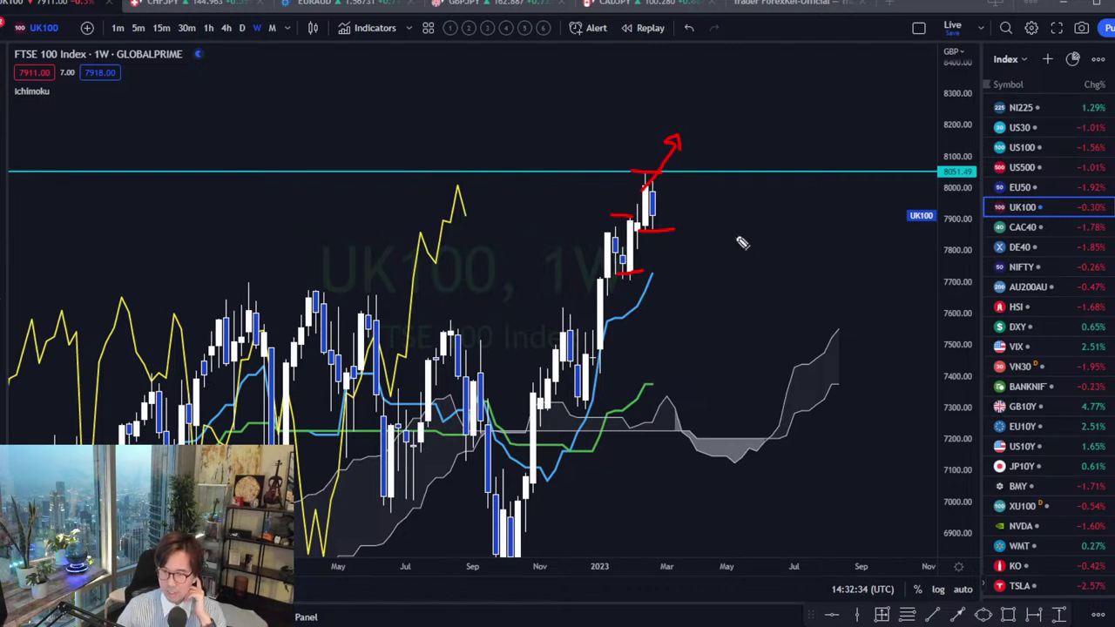
pyautogui.moveTo(616, 329)
pyautogui.mouseDown()
pyautogui.moveTo(655, 277)
pyautogui.moveTo(677, 287)
pyautogui.mouseUp()
pyautogui.moveTo(800, 389)
pyautogui.mouseDown()
pyautogui.moveTo(843, 340)
pyautogui.moveTo(867, 359)
pyautogui.mouseUp()
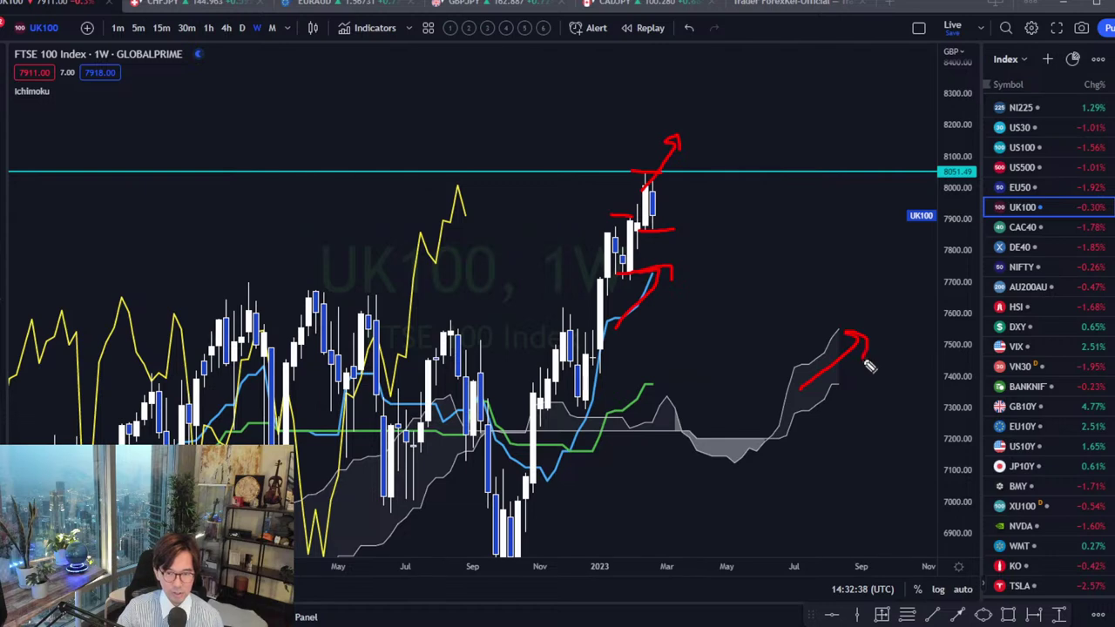
pyautogui.press('Escape')
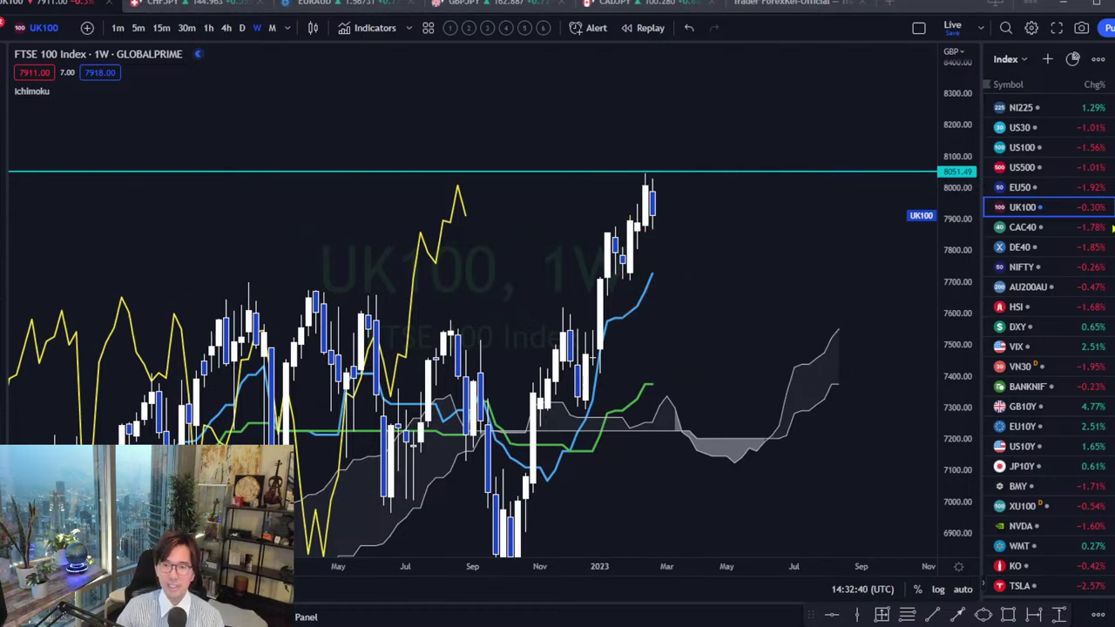
# - Load CAC 40, sketch rising arrows and a yellow-peak circle, clear them, then open Germany 40
pyautogui.click(1024, 228)
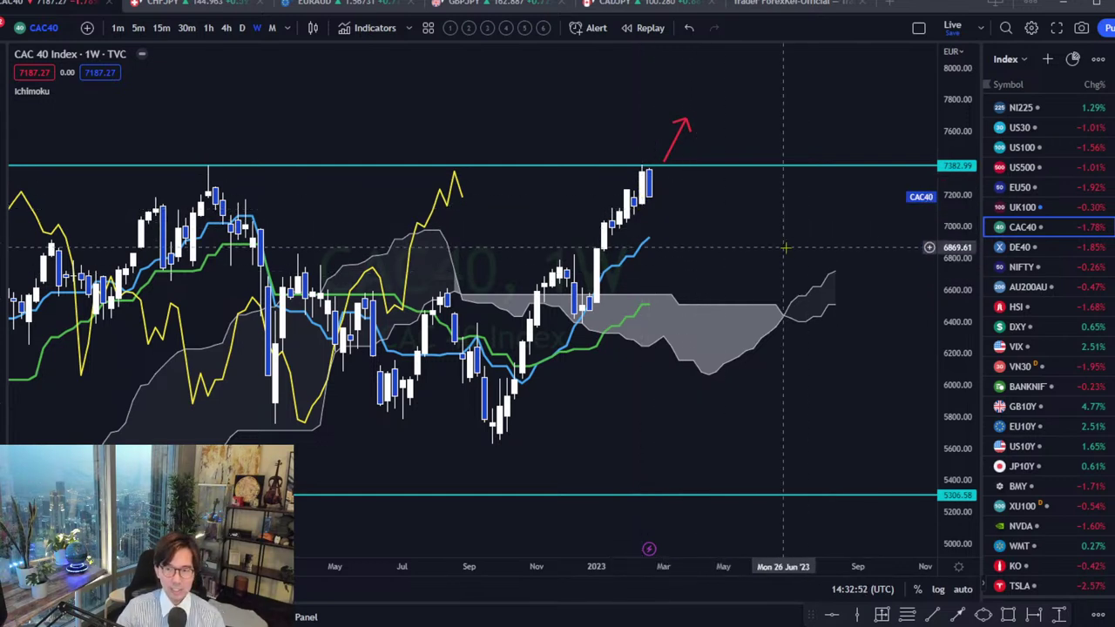
pyautogui.moveTo(793, 244); pyautogui.dragTo(795, 263)
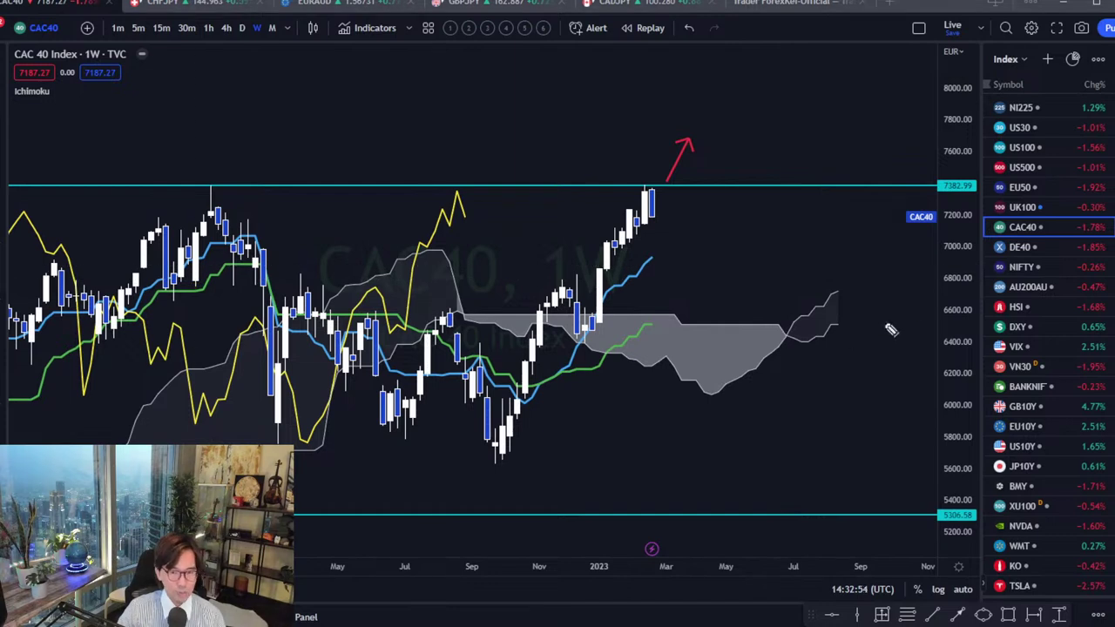
pyautogui.moveTo(795, 339)
pyautogui.mouseDown()
pyautogui.moveTo(877, 294)
pyautogui.moveTo(882, 309)
pyautogui.mouseUp()
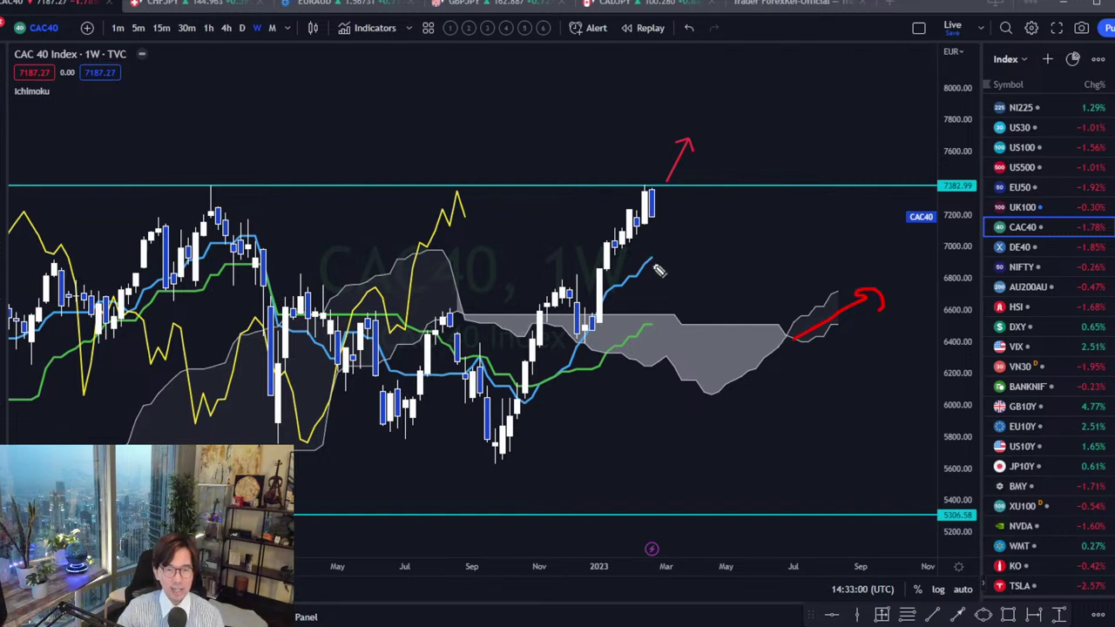
pyautogui.moveTo(634, 297)
pyautogui.mouseDown()
pyautogui.moveTo(670, 273)
pyautogui.moveTo(695, 286)
pyautogui.mouseUp()
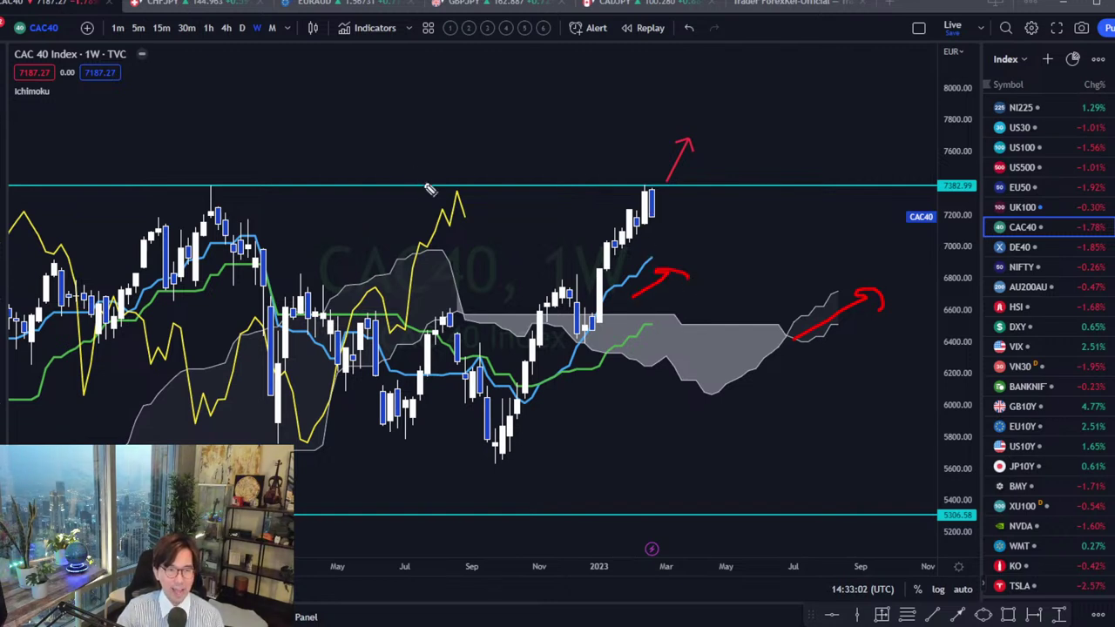
pyautogui.moveTo(478, 241); pyautogui.dragTo(497, 262)
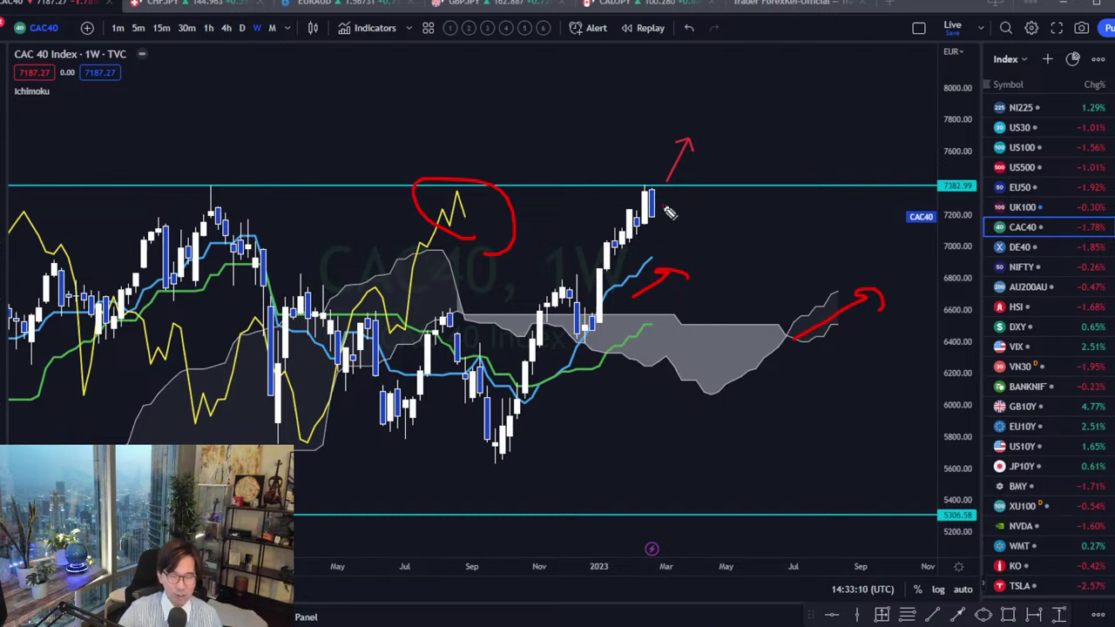
pyautogui.moveTo(670, 211)
pyautogui.mouseDown()
pyautogui.moveTo(702, 129)
pyautogui.moveTo(690, 141)
pyautogui.moveTo(712, 140)
pyautogui.mouseUp()
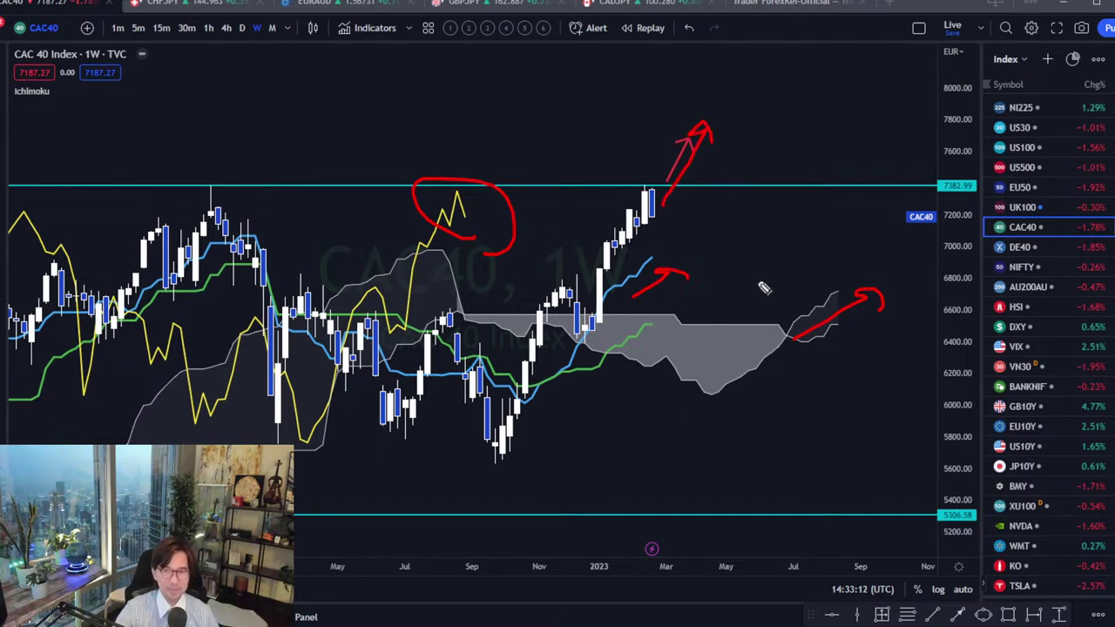
pyautogui.press('Escape')
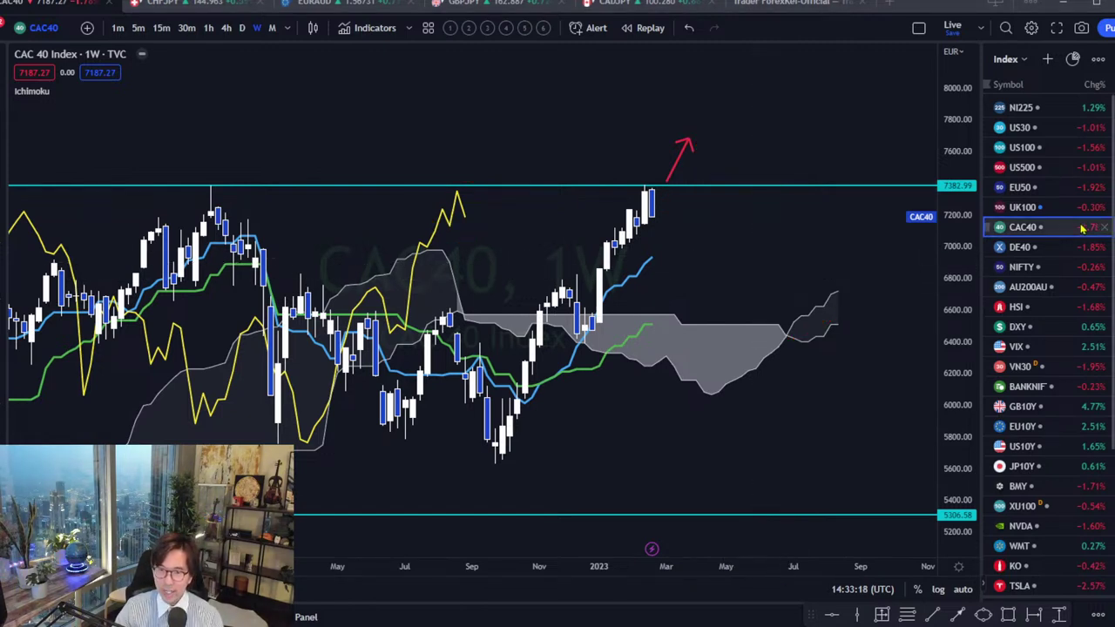
pyautogui.click(1058, 247)
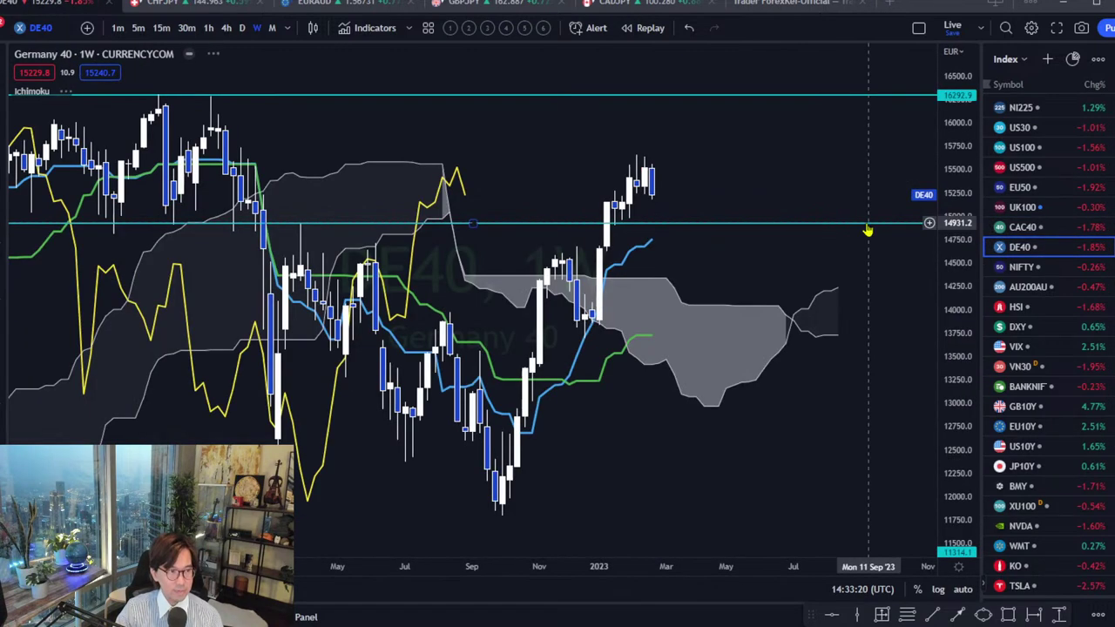
# - Enlarge the DE40 candles and sketch red rising arrows and a circle on the yellow line's peak
pyautogui.moveTo(950, 344); pyautogui.dragTo(949, 328)
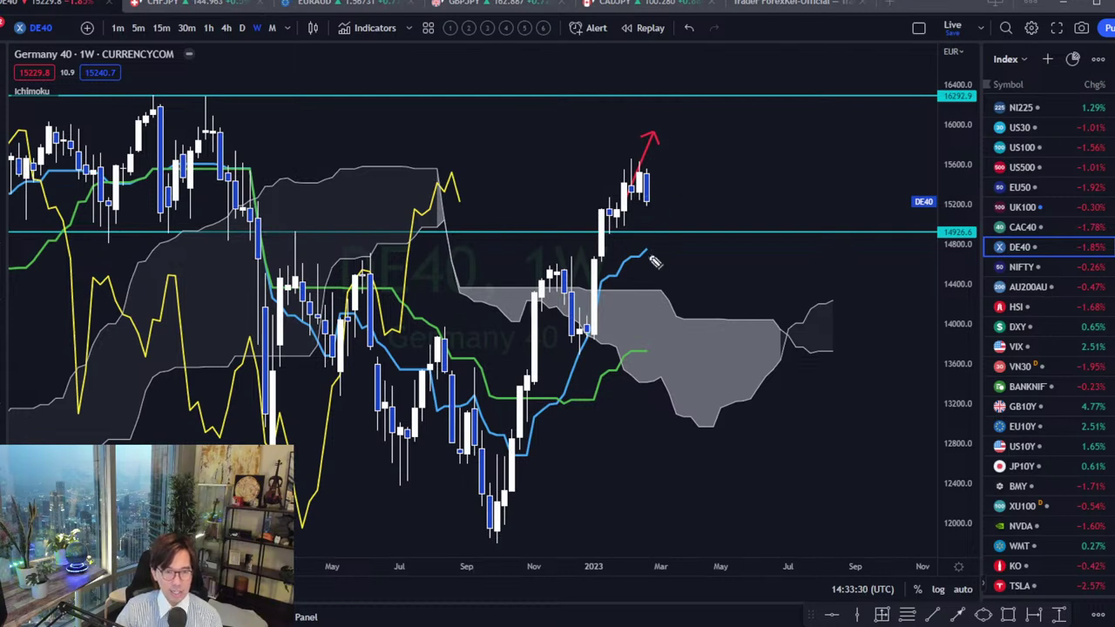
pyautogui.moveTo(643, 266)
pyautogui.mouseDown()
pyautogui.moveTo(672, 243)
pyautogui.moveTo(667, 255)
pyautogui.mouseUp()
pyautogui.moveTo(815, 340); pyautogui.dragTo(859, 314)
pyautogui.moveTo(838, 307); pyautogui.dragTo(852, 326)
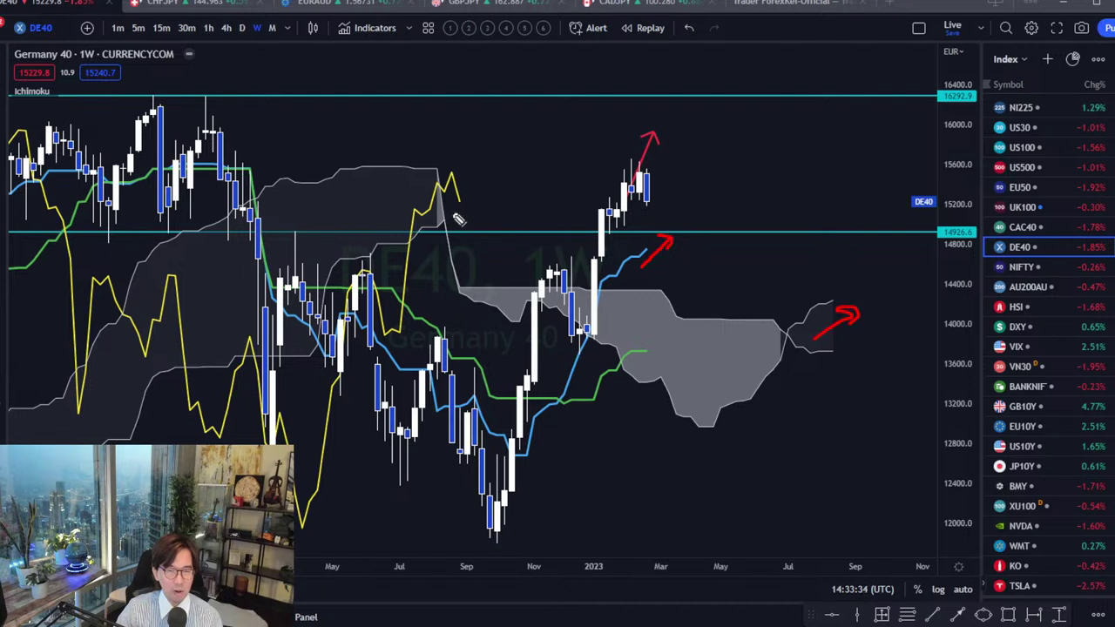
pyautogui.moveTo(398, 175); pyautogui.dragTo(440, 211)
pyautogui.moveTo(460, 168)
pyautogui.mouseDown()
pyautogui.moveTo(475, 203)
pyautogui.moveTo(481, 195)
pyautogui.mouseUp()
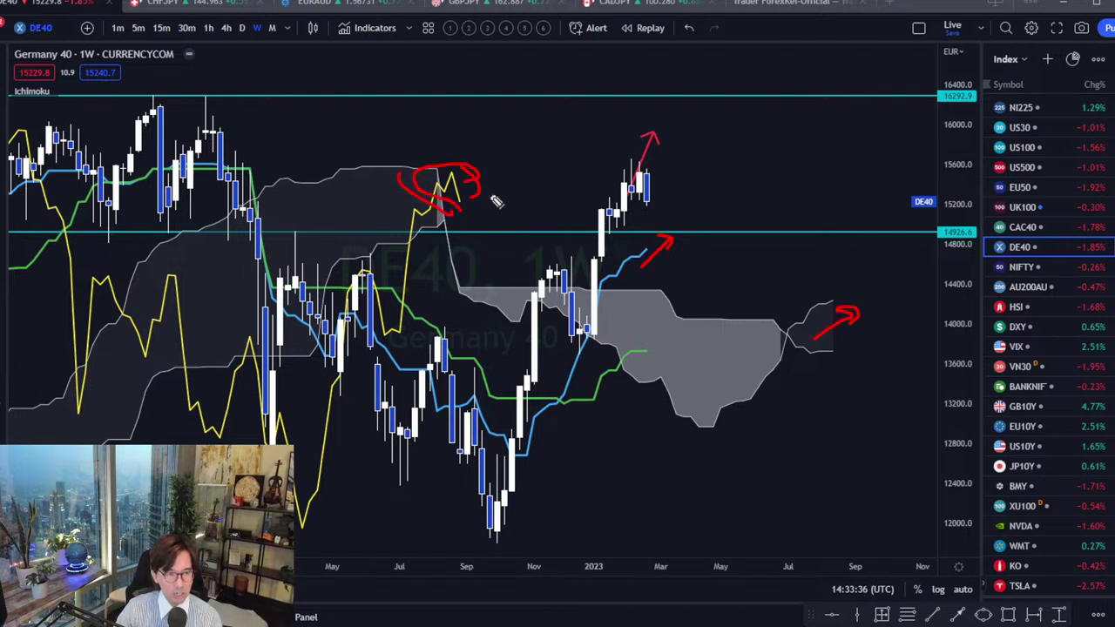
pyautogui.moveTo(666, 196); pyautogui.dragTo(722, 131)
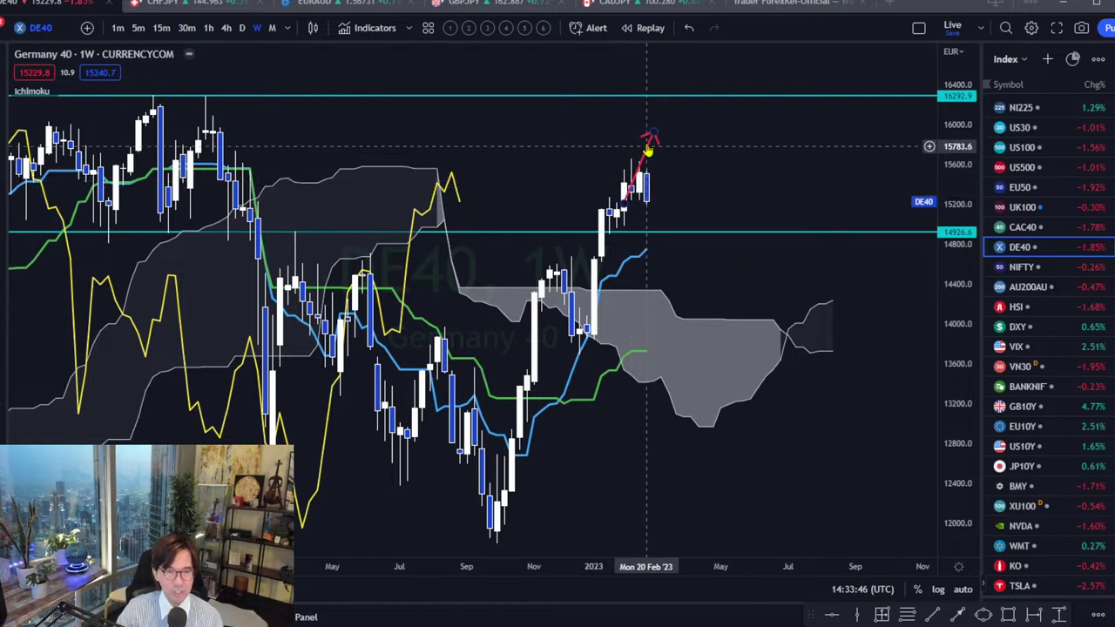
# - Raise the cyan line to 15663.5 and shorten the red arrow above it toward 16292.9
pyautogui.moveTo(649, 151); pyautogui.dragTo(781, 153)
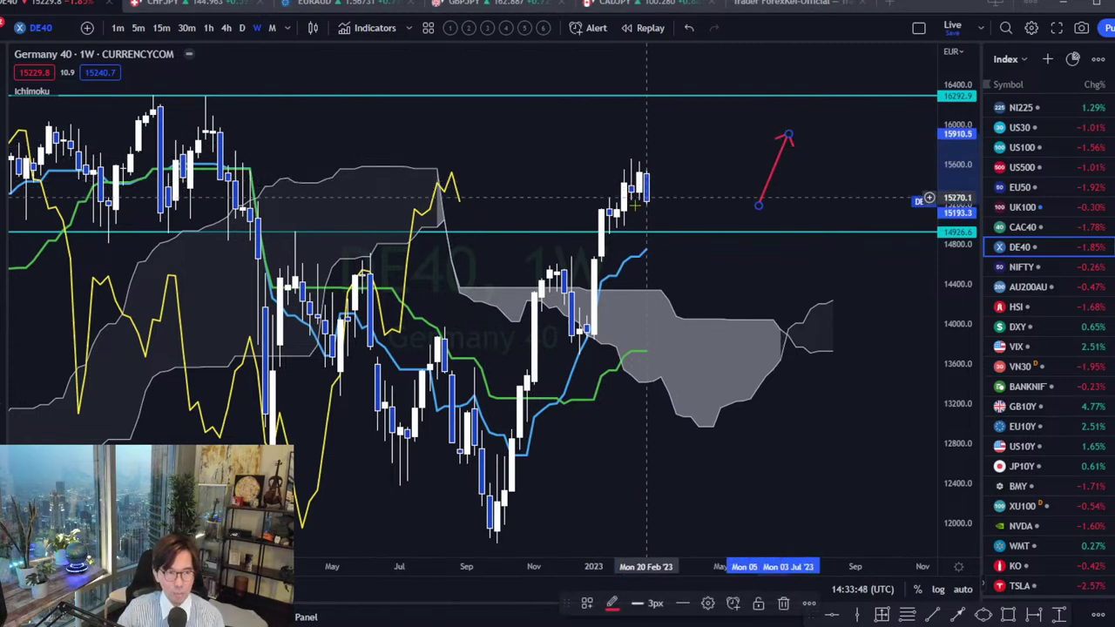
pyautogui.moveTo(685, 234); pyautogui.dragTo(634, 160)
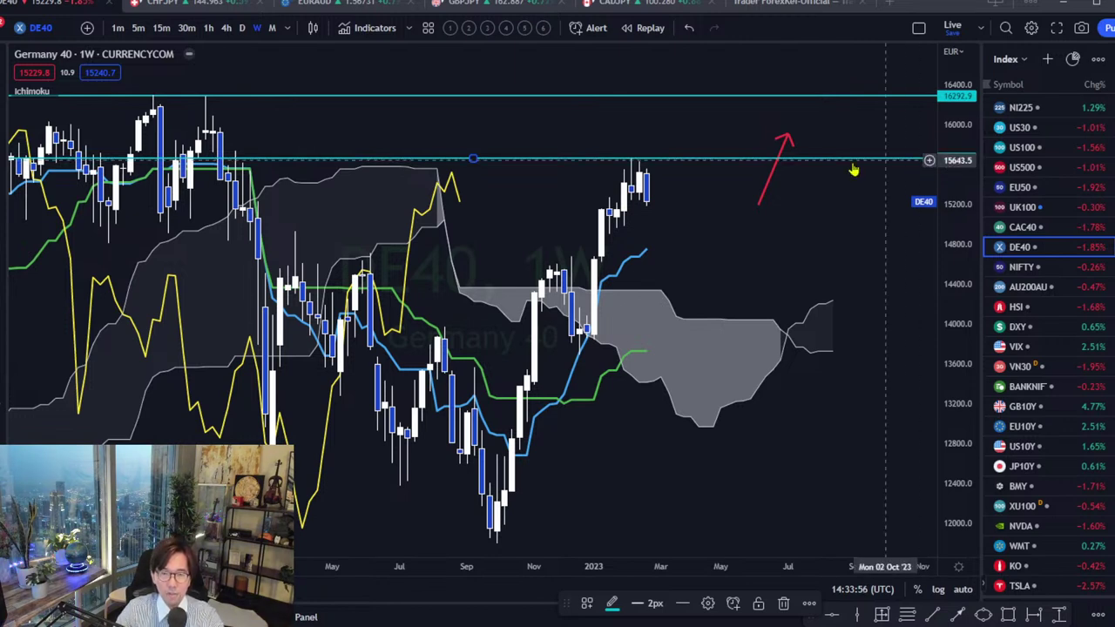
pyautogui.moveTo(775, 169); pyautogui.dragTo(676, 106)
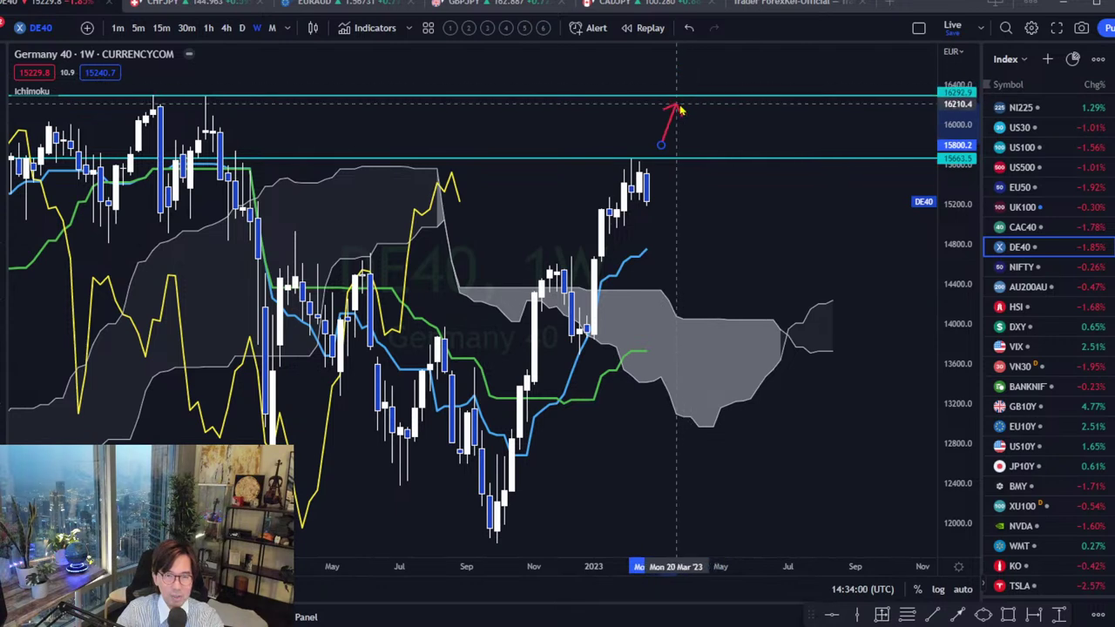
pyautogui.click(722, 106)
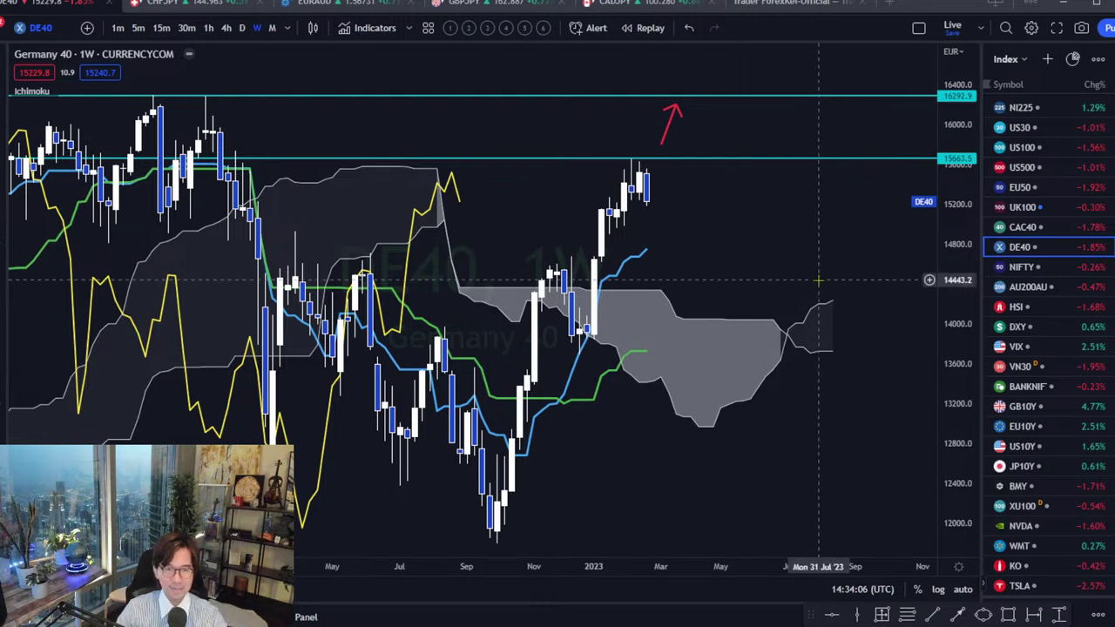
pyautogui.moveTo(784, 251); pyautogui.dragTo(772, 267)
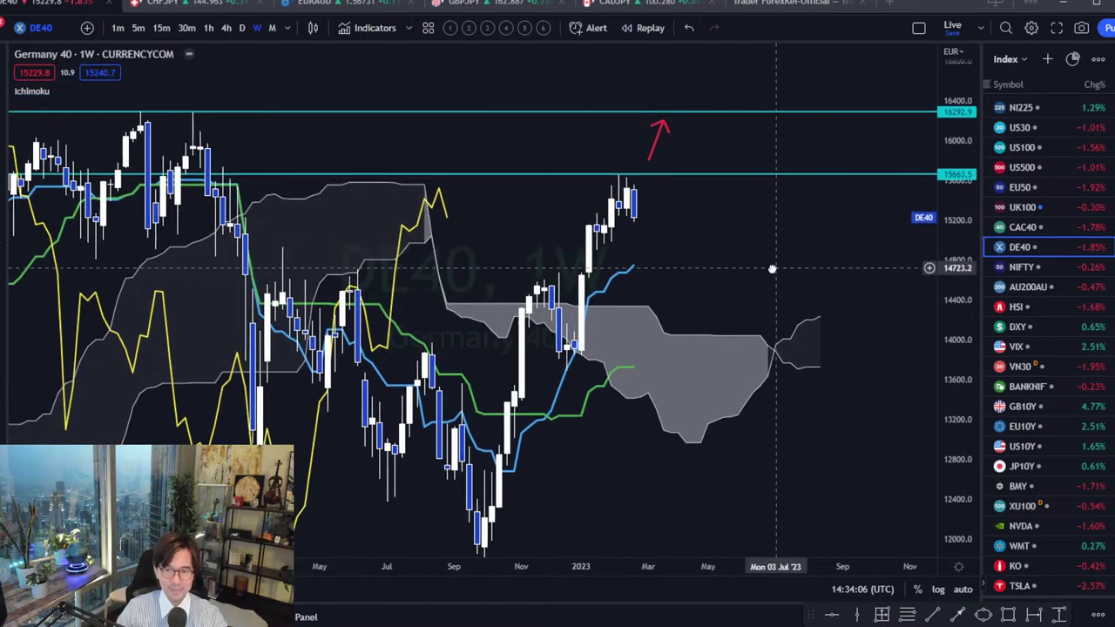
# - Open Nifty 50, sketch circles and arrows around the cloud and candles, then open Australia 200
pyautogui.click(1024, 270)
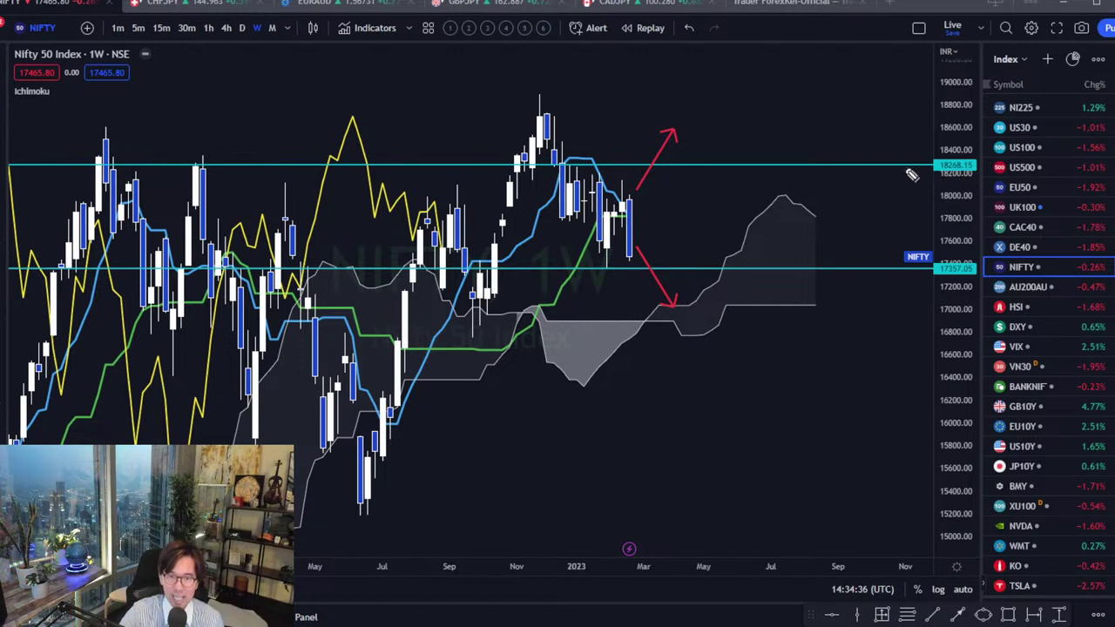
pyautogui.moveTo(654, 159); pyautogui.dragTo(688, 118)
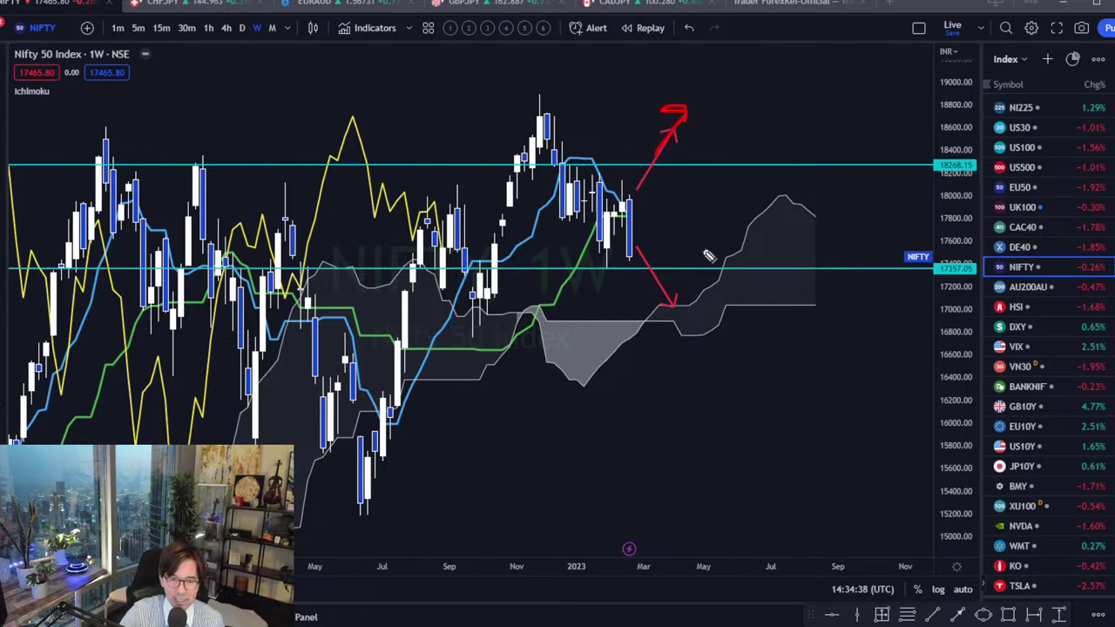
pyautogui.moveTo(663, 295); pyautogui.dragTo(666, 316)
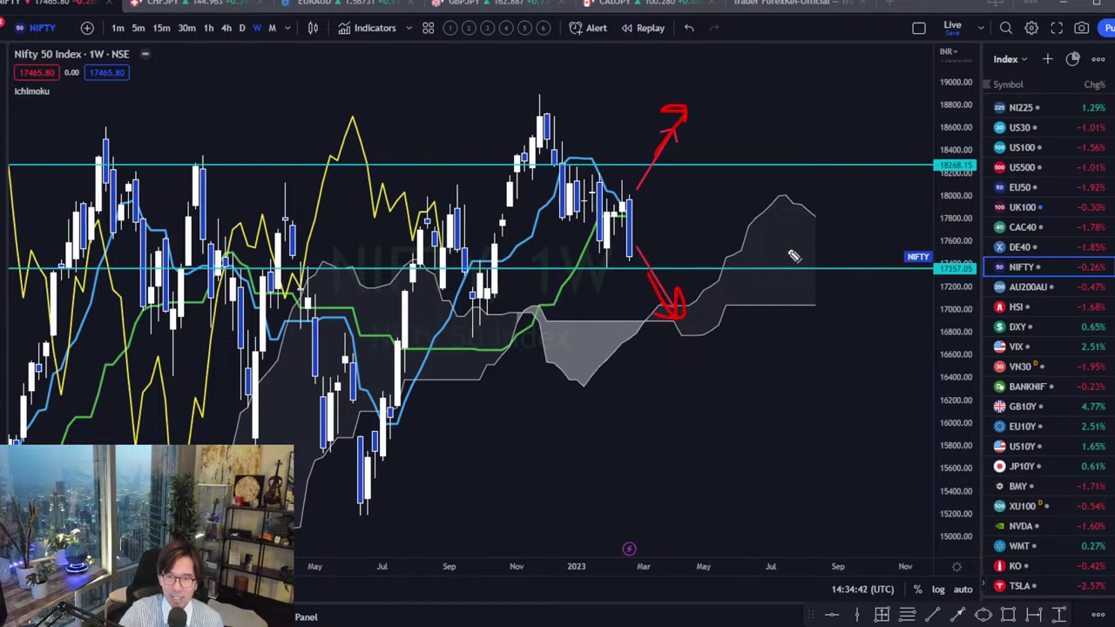
pyautogui.moveTo(771, 252)
pyautogui.mouseDown()
pyautogui.moveTo(854, 251)
pyautogui.moveTo(842, 238)
pyautogui.mouseUp()
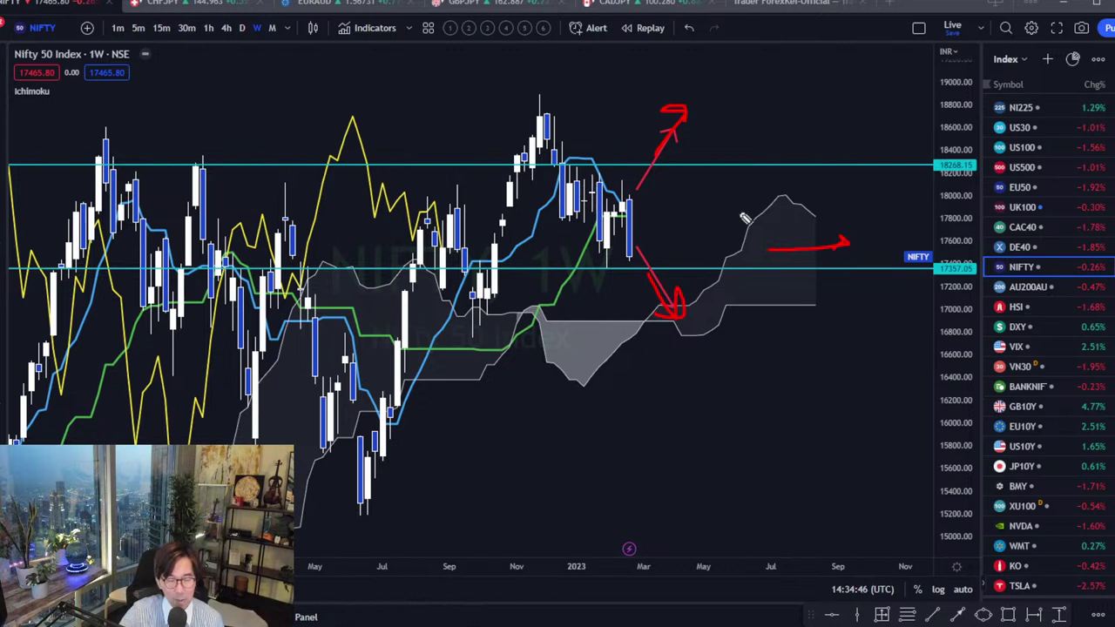
pyautogui.moveTo(753, 178)
pyautogui.mouseDown()
pyautogui.moveTo(765, 159)
pyautogui.moveTo(827, 192)
pyautogui.mouseUp()
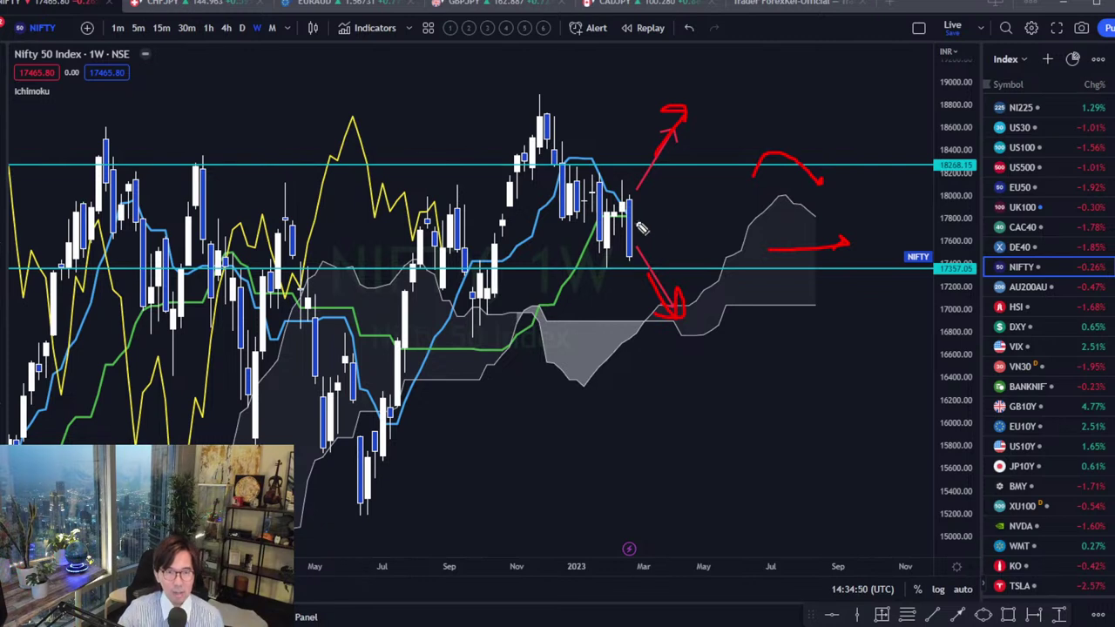
pyautogui.moveTo(535, 132)
pyautogui.mouseDown()
pyautogui.moveTo(624, 241)
pyautogui.moveTo(602, 237)
pyautogui.mouseUp()
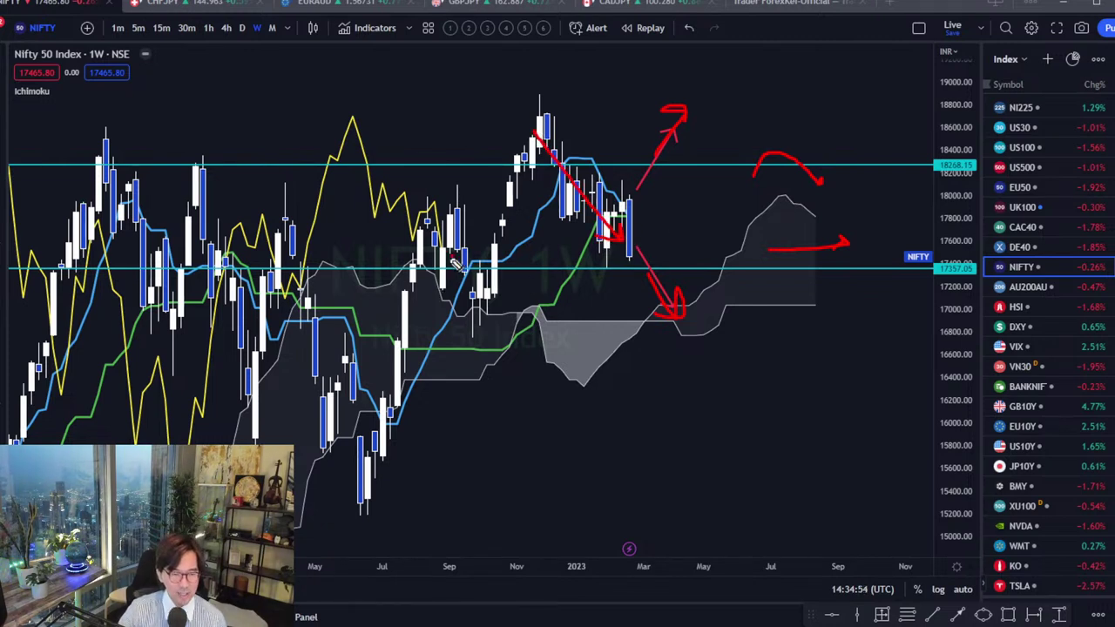
pyautogui.moveTo(452, 256); pyautogui.dragTo(461, 260)
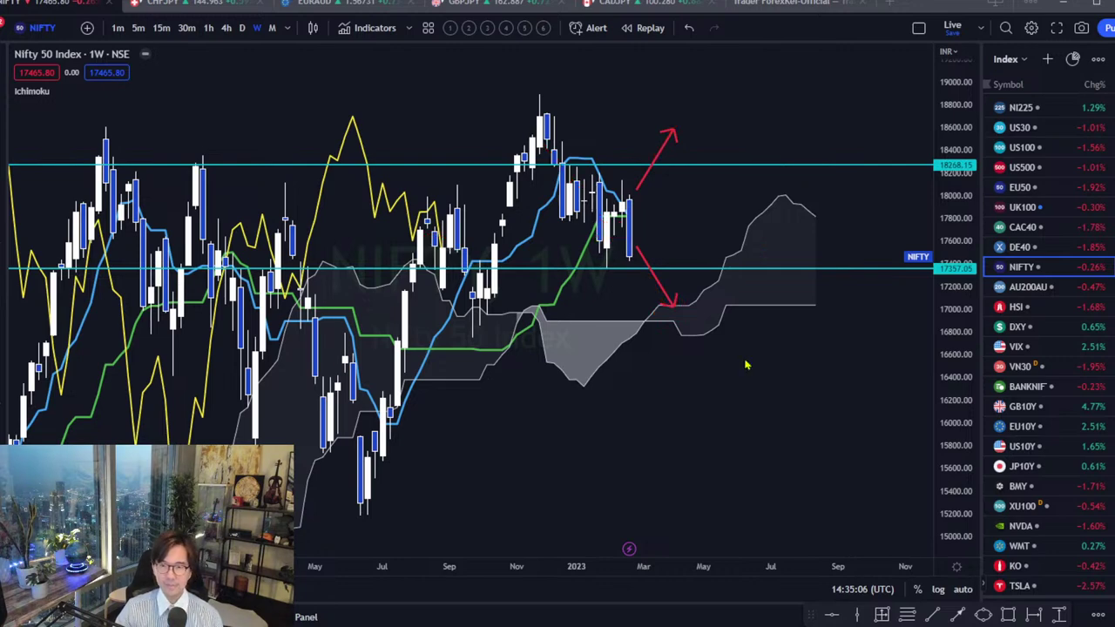
pyautogui.click(1037, 289)
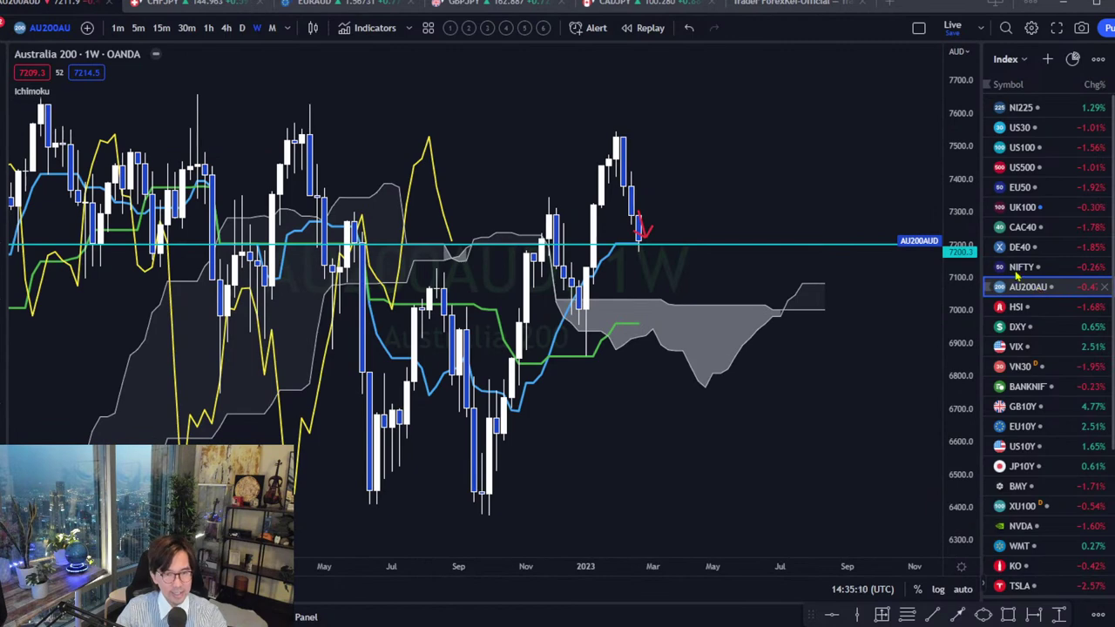
# - Lower the Australia 200 cyan line to 6961.3, stretch the red arrow into the cloud, then load HSI
pyautogui.moveTo(713, 197); pyautogui.dragTo(727, 202)
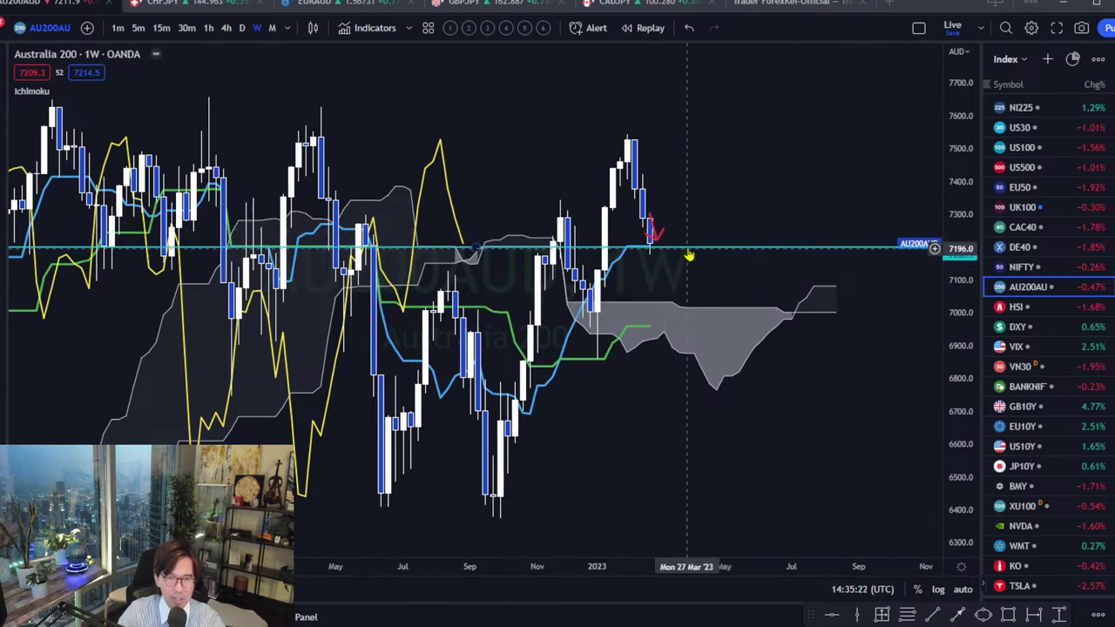
pyautogui.moveTo(688, 251)
pyautogui.mouseDown()
pyautogui.moveTo(717, 326)
pyautogui.moveTo(705, 326)
pyautogui.mouseUp()
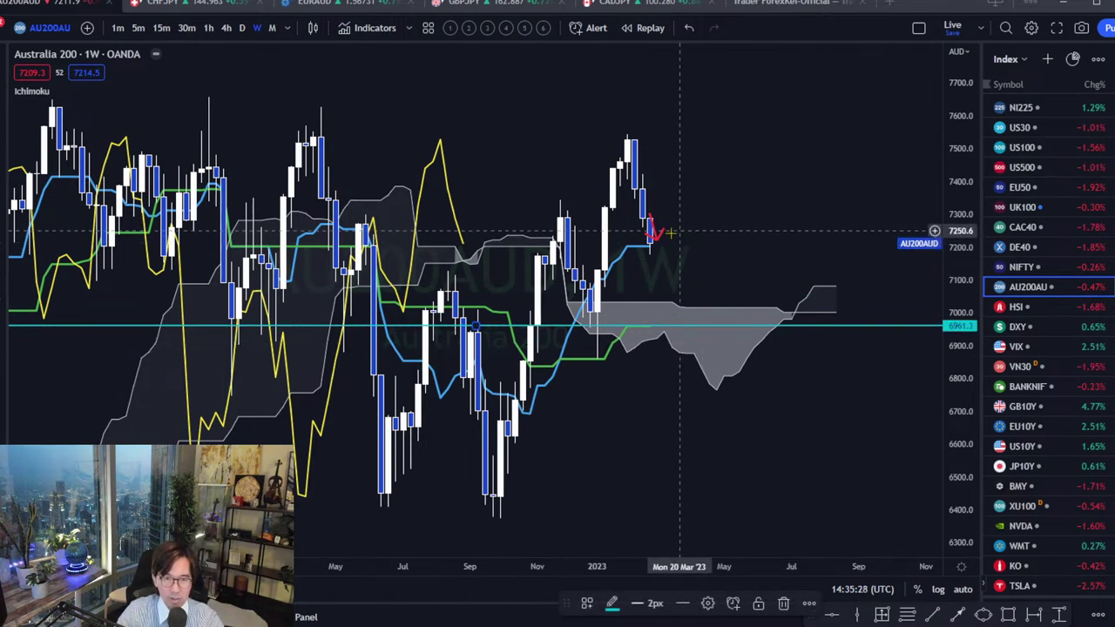
pyautogui.moveTo(656, 240); pyautogui.dragTo(671, 305)
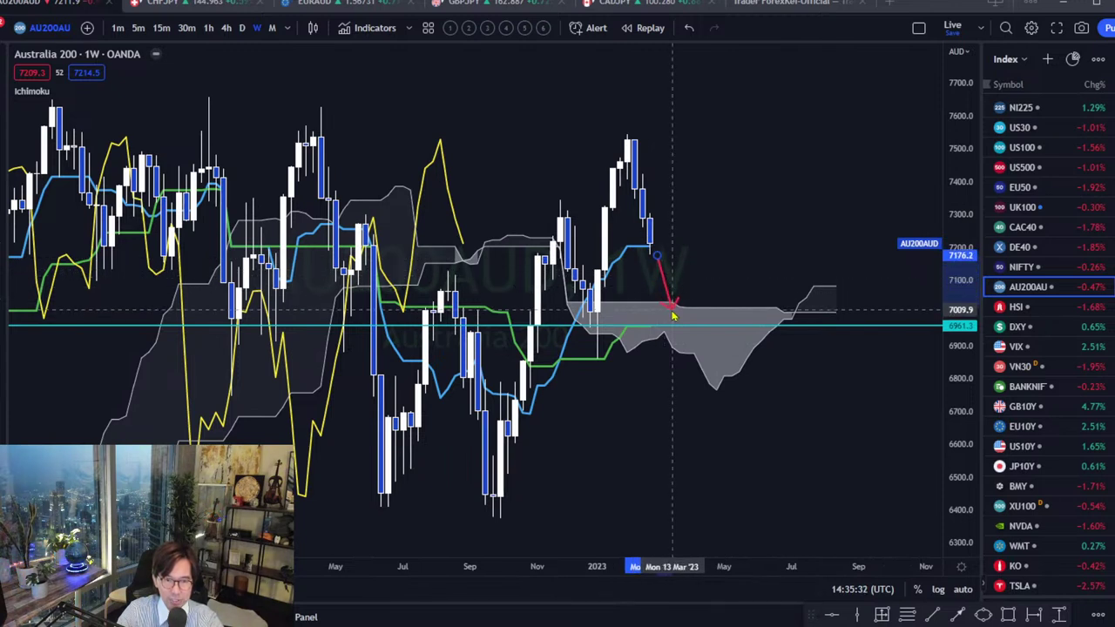
pyautogui.click(729, 251)
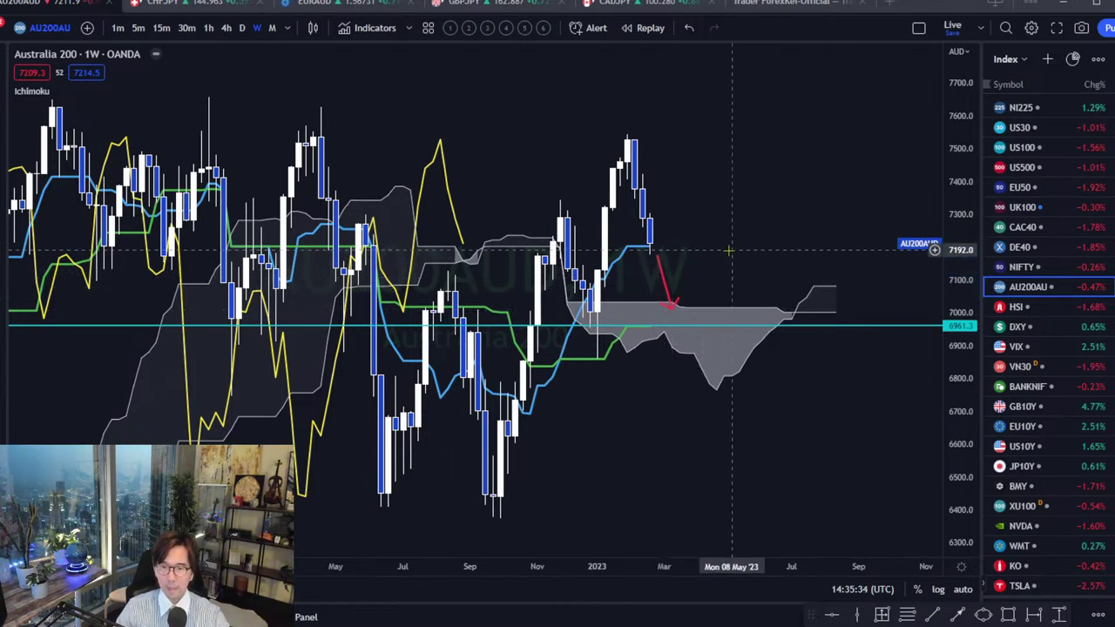
pyautogui.click(1020, 308)
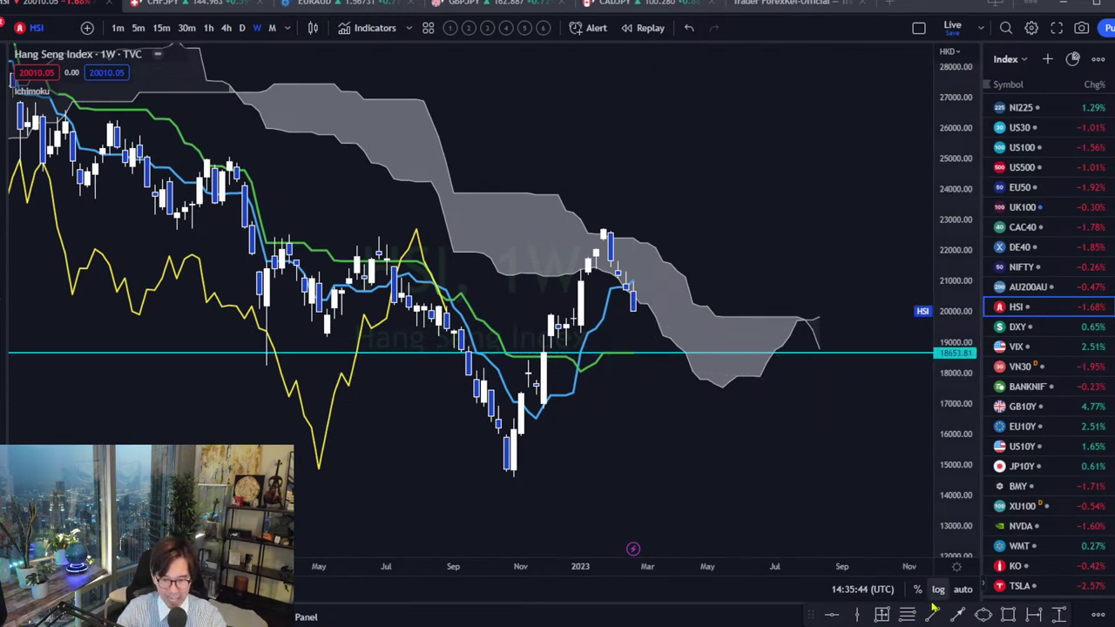
# - Draw a red arrow from the latest Hang Seng candles down to the 18653.81 line
pyautogui.click(959, 617)
pyautogui.moveTo(634, 322)
pyautogui.mouseDown()
pyautogui.moveTo(659, 357)
pyautogui.moveTo(642, 334)
pyautogui.moveTo(648, 352)
pyautogui.mouseUp()
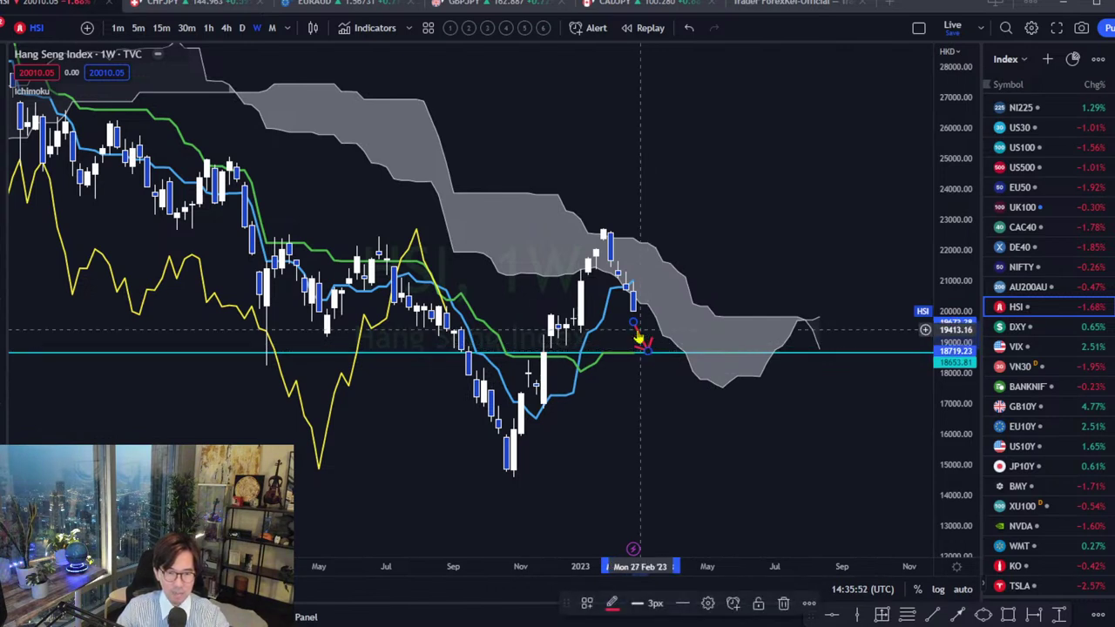
pyautogui.click(663, 383)
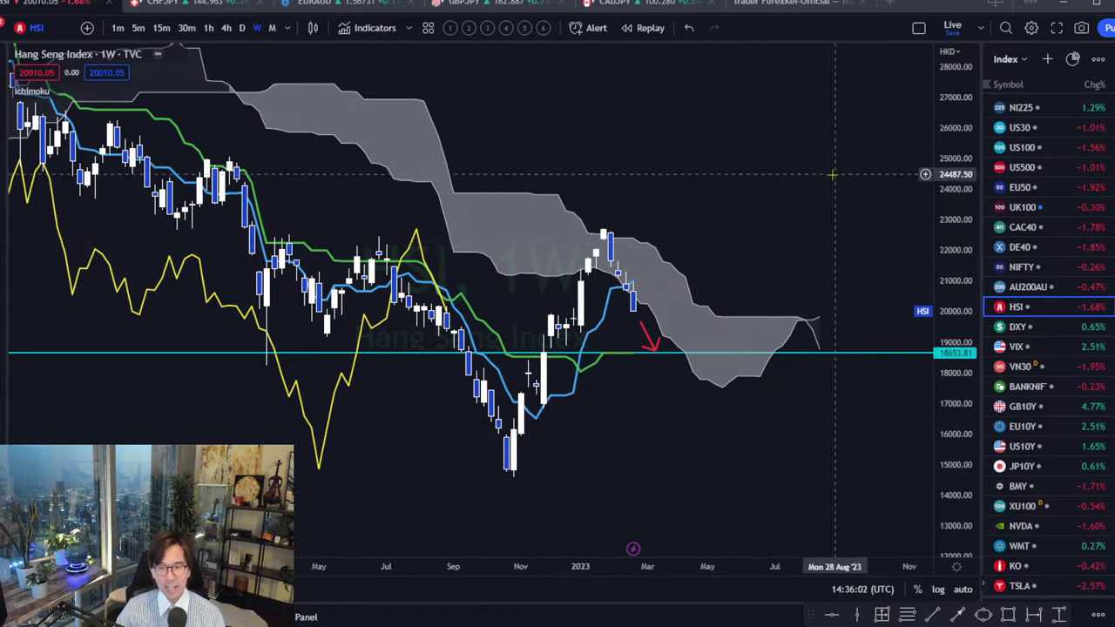
pyautogui.click(1009, 59)
# - Switch to the Cryptos watchlist's Bitcoin weekly chart and stretch its price scale to enlarge the candles
pyautogui.click(1041, 211)
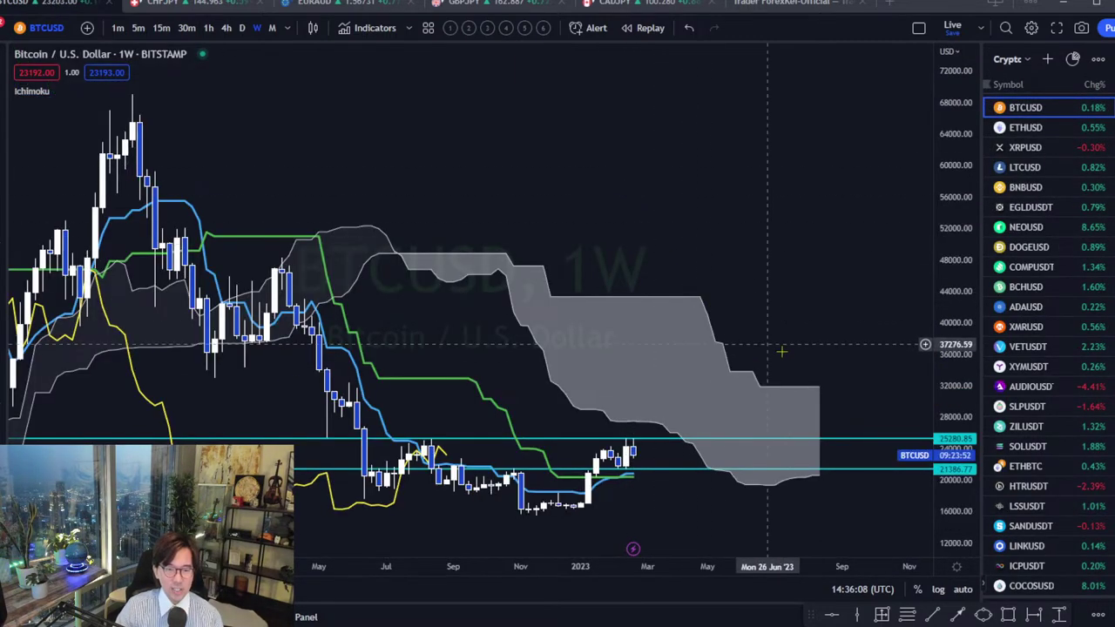
pyautogui.moveTo(812, 365); pyautogui.dragTo(821, 262)
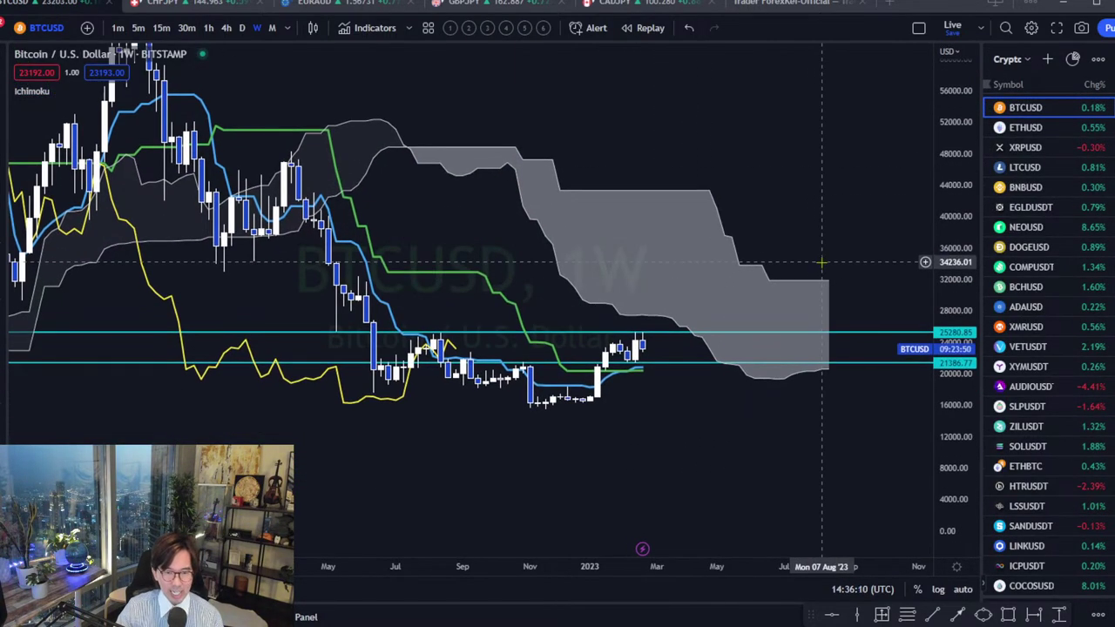
pyautogui.moveTo(958, 481); pyautogui.dragTo(965, 330)
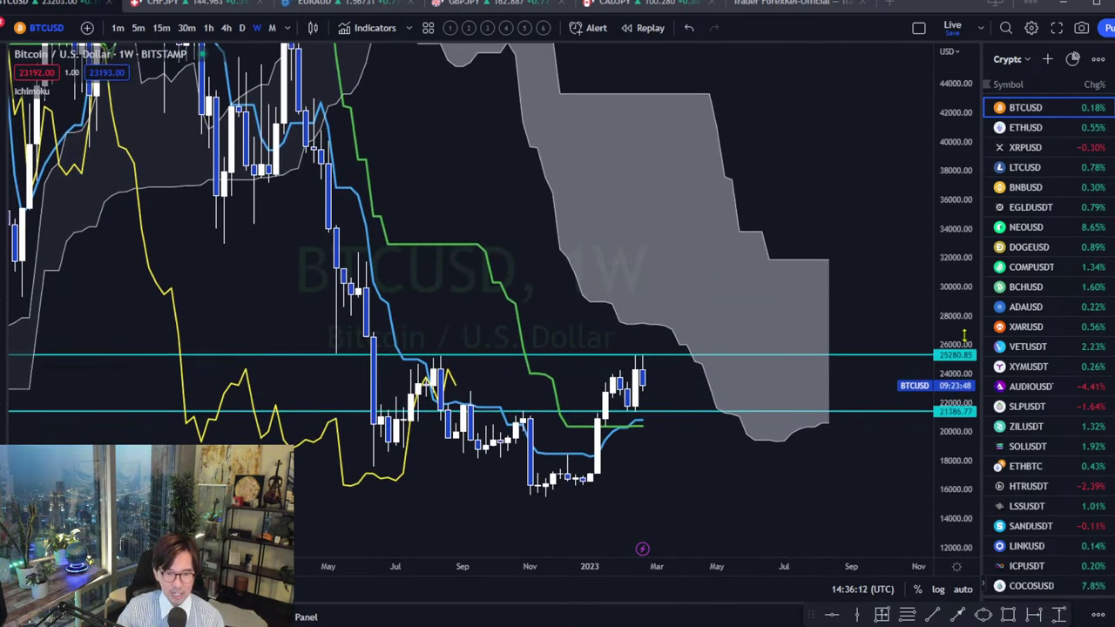
pyautogui.moveTo(857, 200); pyautogui.dragTo(842, 155)
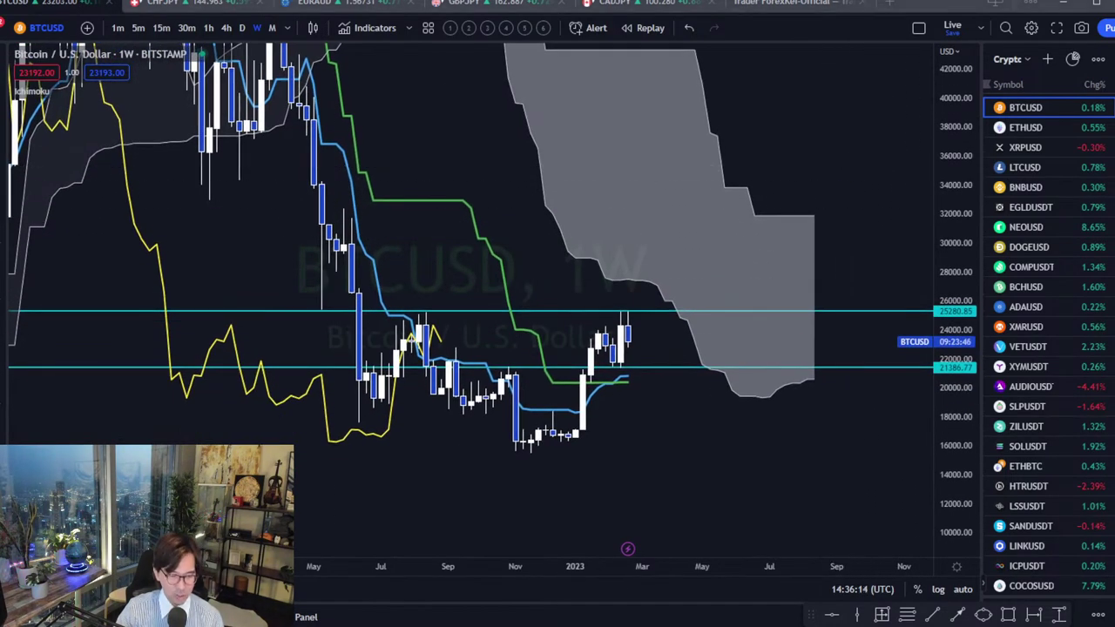
# - Sketch four freehand arrows around the Bitcoin Ichimoku cloud, then clear them all
pyautogui.moveTo(765, 204); pyautogui.dragTo(830, 207)
pyautogui.moveTo(779, 412)
pyautogui.mouseDown()
pyautogui.moveTo(849, 417)
pyautogui.moveTo(845, 427)
pyautogui.mouseUp()
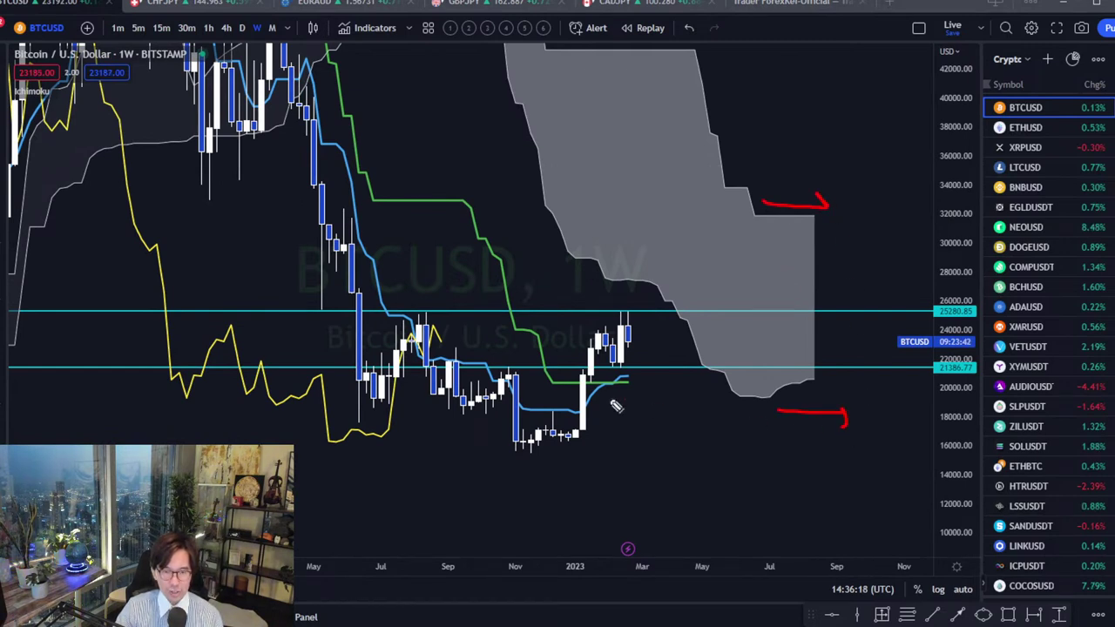
pyautogui.moveTo(592, 394); pyautogui.dragTo(671, 405)
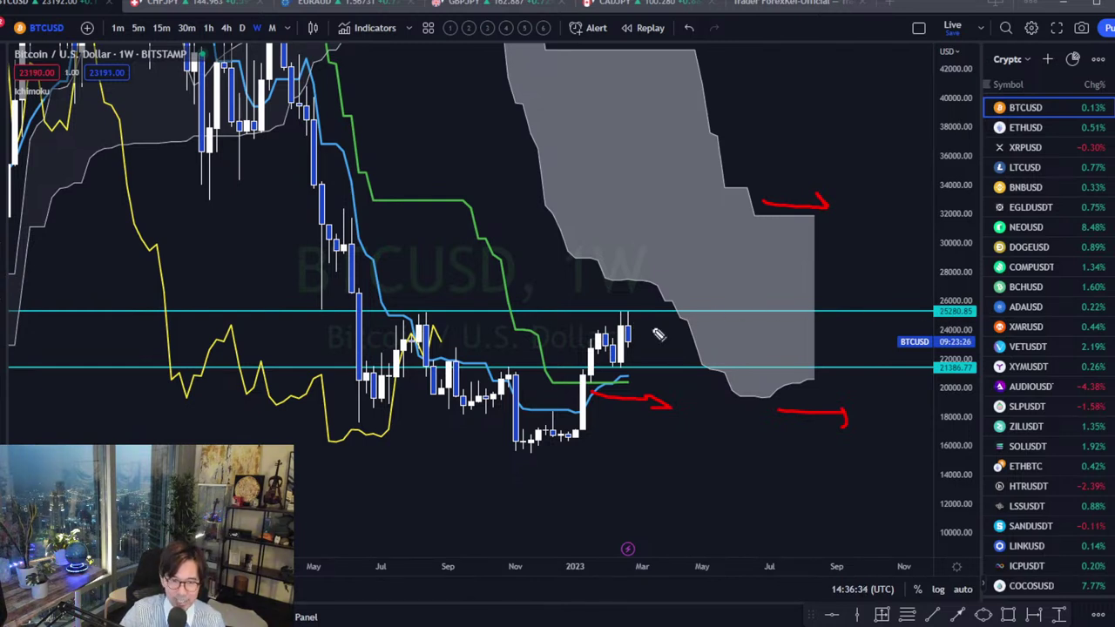
pyautogui.moveTo(631, 343)
pyautogui.mouseDown()
pyautogui.moveTo(660, 294)
pyautogui.moveTo(671, 302)
pyautogui.moveTo(654, 299)
pyautogui.mouseUp()
pyautogui.press('Escape')
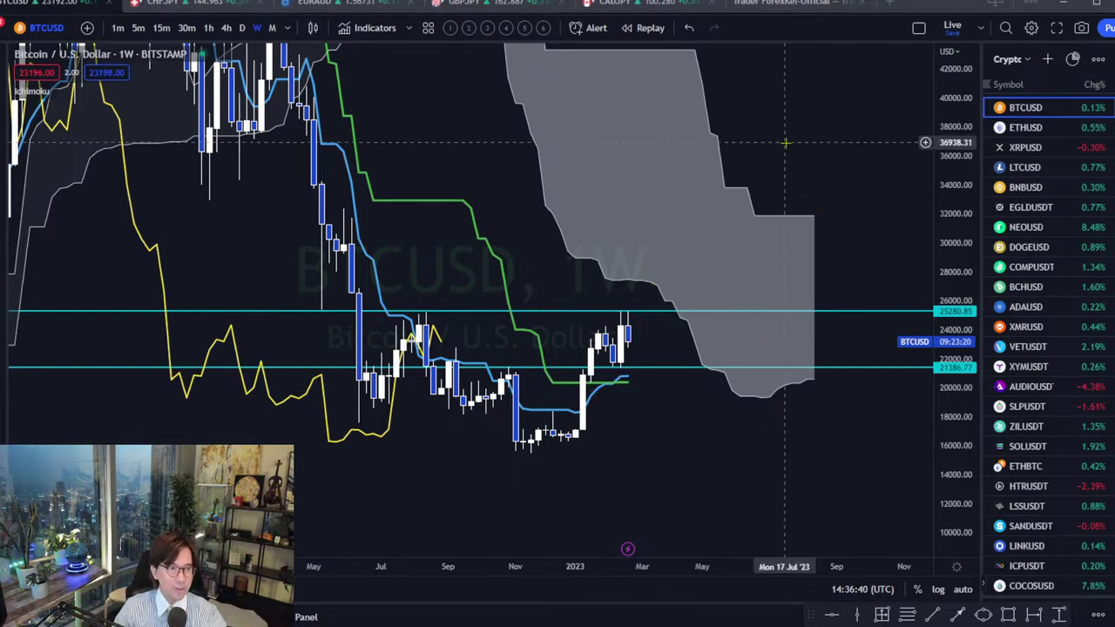
pyautogui.click(241, 28)
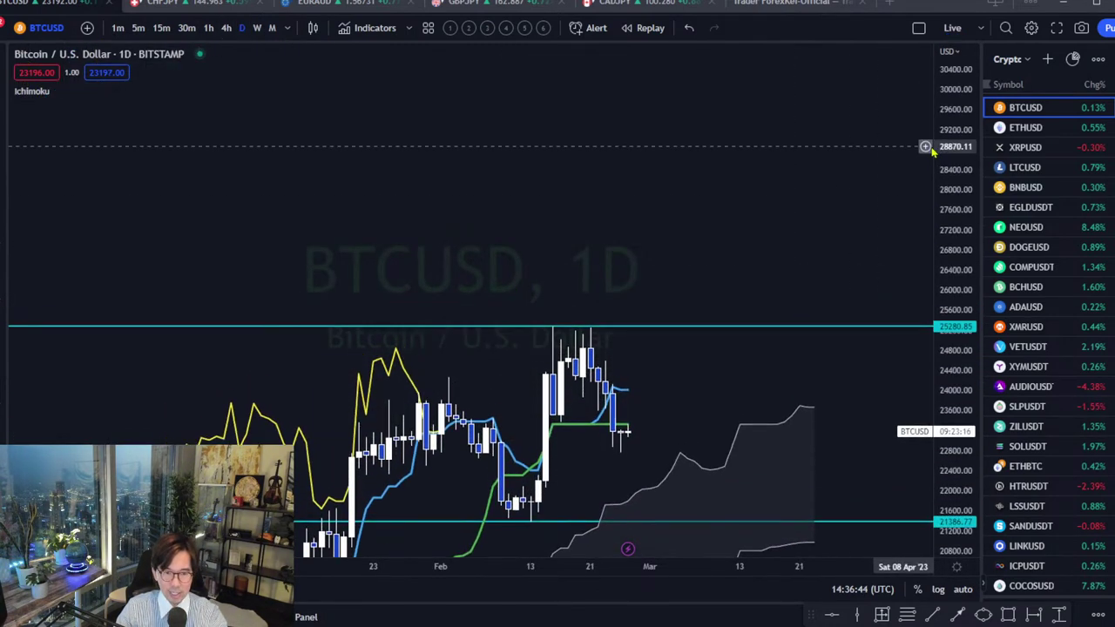
pyautogui.moveTo(752, 364); pyautogui.dragTo(741, 277)
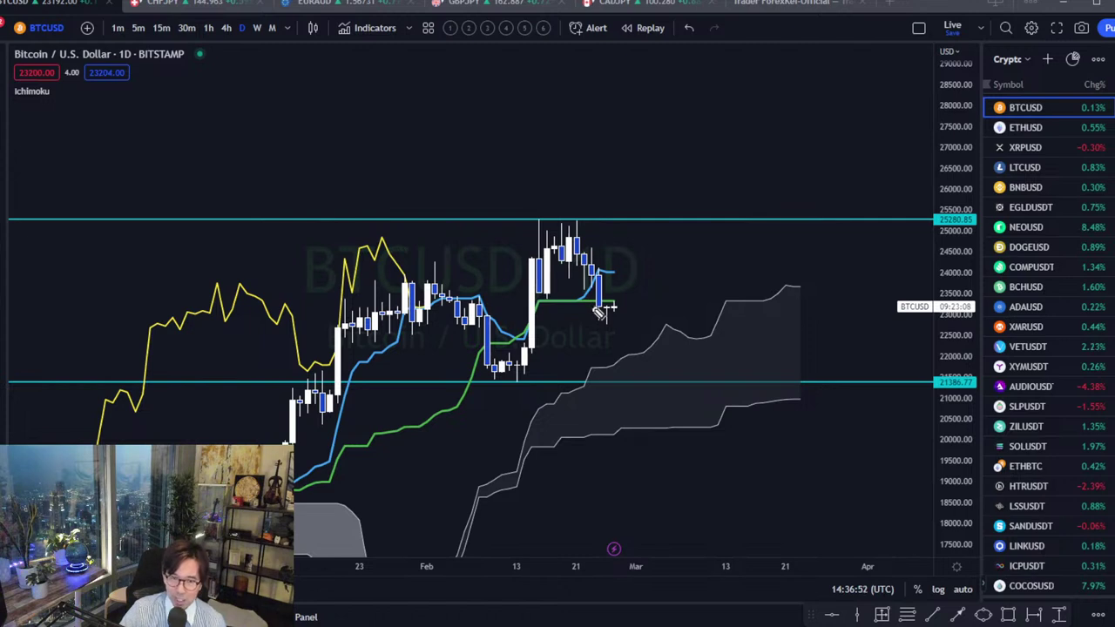
pyautogui.moveTo(590, 301)
pyautogui.mouseDown()
pyautogui.moveTo(626, 301)
pyautogui.moveTo(613, 288)
pyautogui.moveTo(635, 250)
pyautogui.moveTo(648, 268)
pyautogui.moveTo(647, 196)
pyautogui.moveTo(660, 211)
pyautogui.mouseUp()
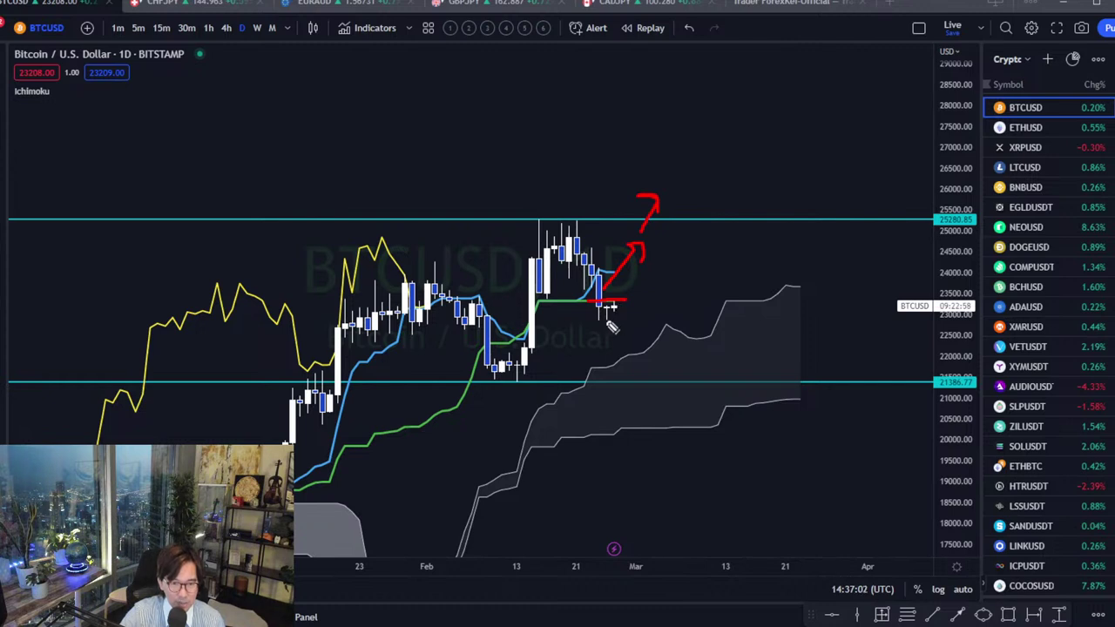
pyautogui.moveTo(624, 313)
pyautogui.mouseDown()
pyautogui.moveTo(667, 366)
pyautogui.moveTo(658, 304)
pyautogui.moveTo(704, 314)
pyautogui.mouseUp()
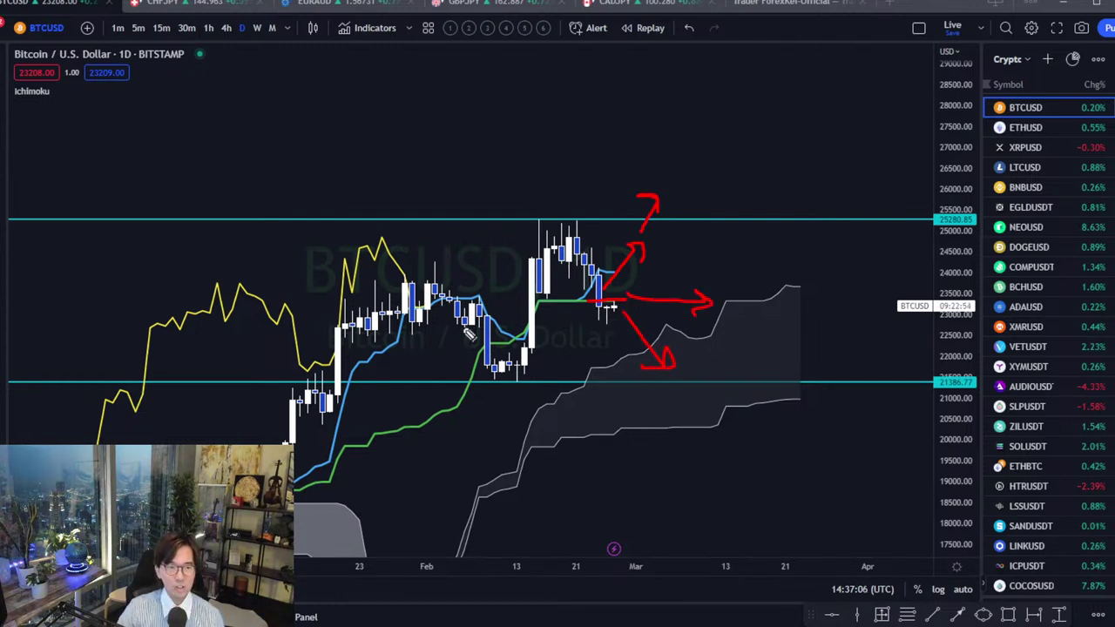
pyautogui.moveTo(425, 317)
pyautogui.mouseDown()
pyautogui.moveTo(419, 275)
pyautogui.moveTo(427, 315)
pyautogui.mouseUp()
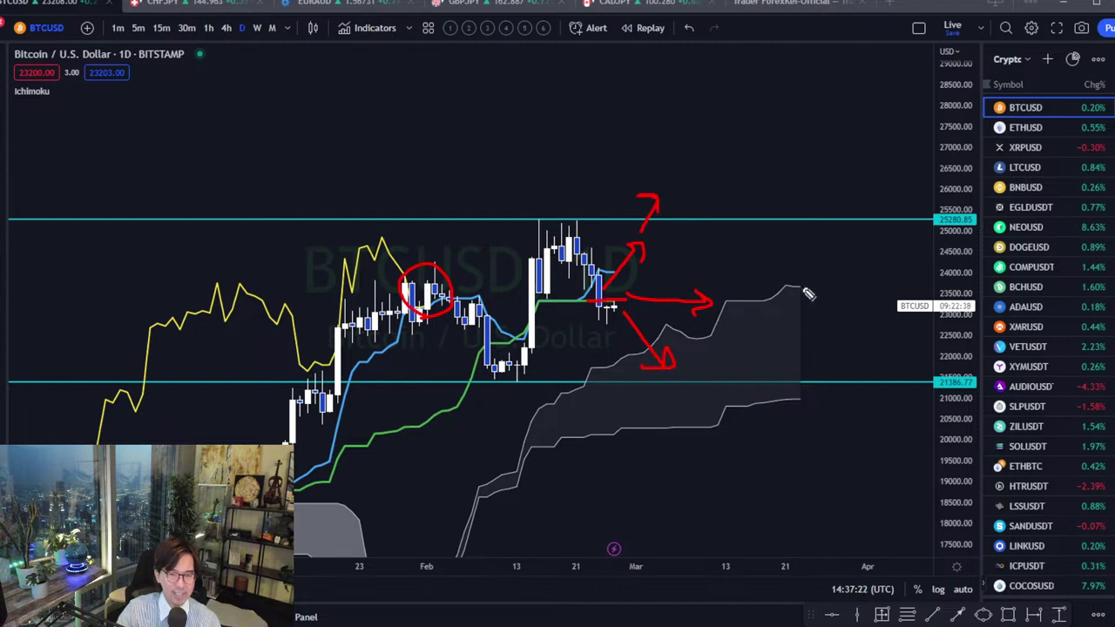
pyautogui.press('Escape')
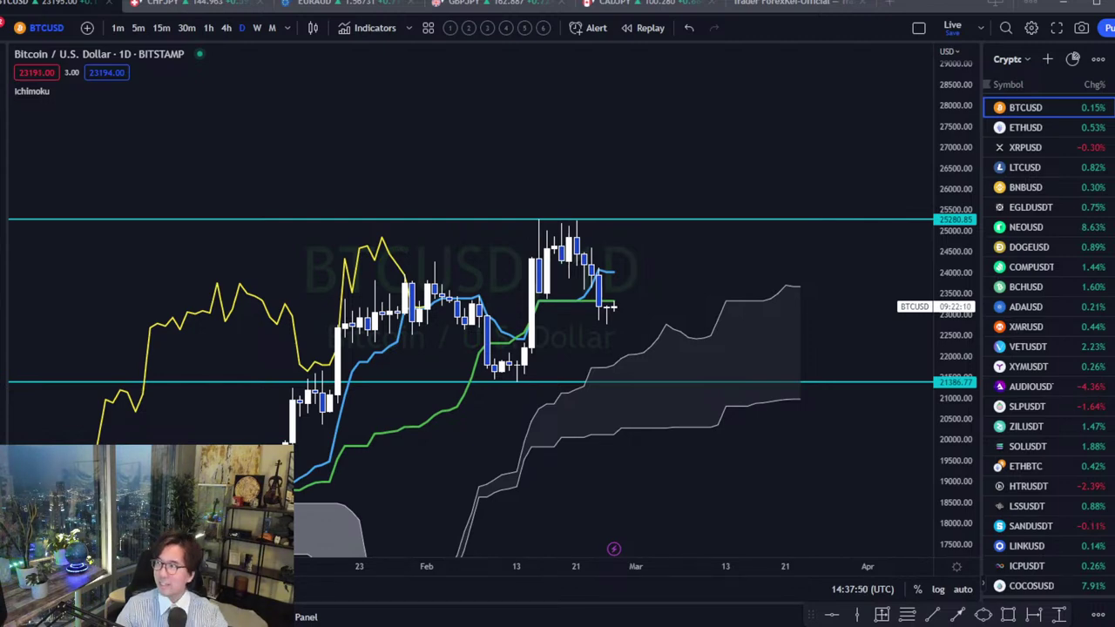
# - Bring the FXStreet economic calendar over the TradingView chart and enlarge it to 150%
pyautogui.moveTo(1114, 88); pyautogui.dragTo(823, 13)
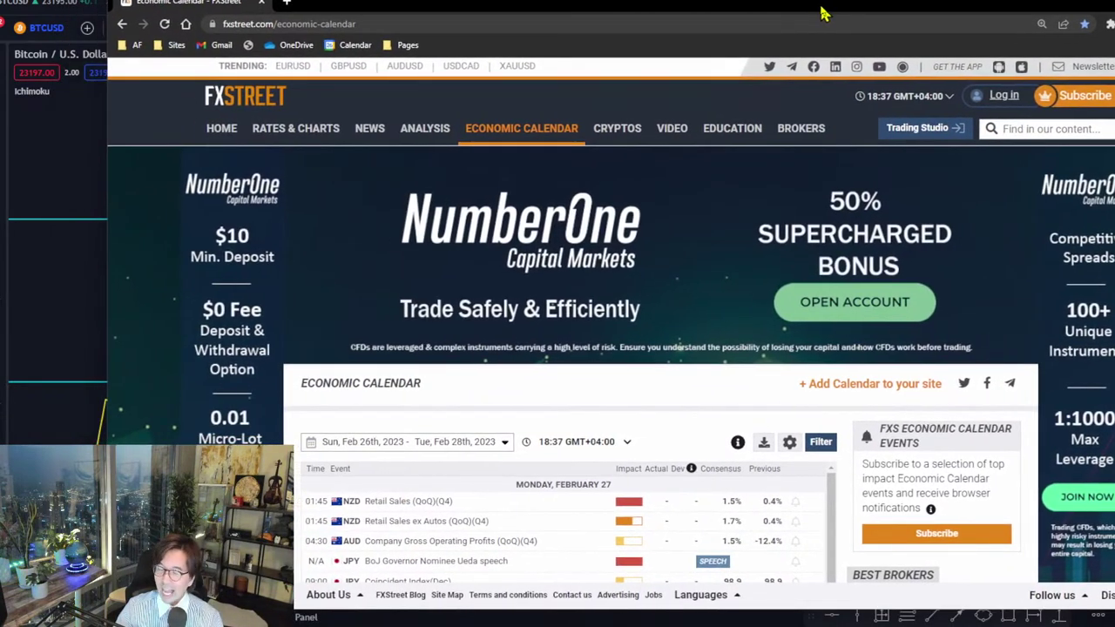
pyautogui.hotkey('ctrl', '+')
pyautogui.hotkey('ctrl', '+')
pyautogui.hotkey('ctrl', '+')
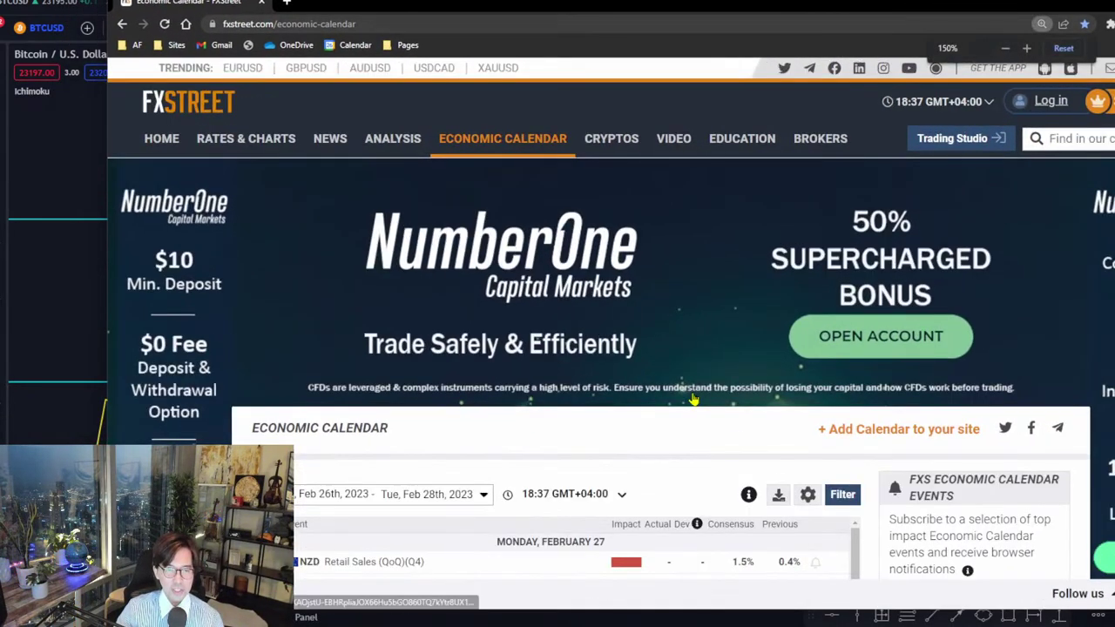
pyautogui.moveTo(822, 222)
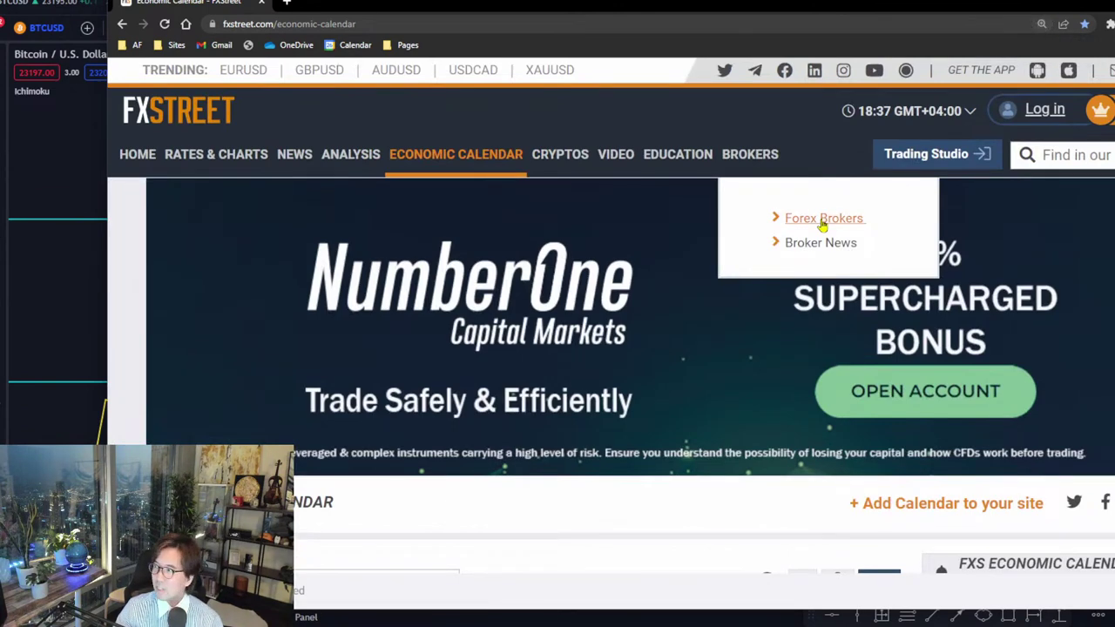
pyautogui.moveTo(582, 8); pyautogui.dragTo(653, 5)
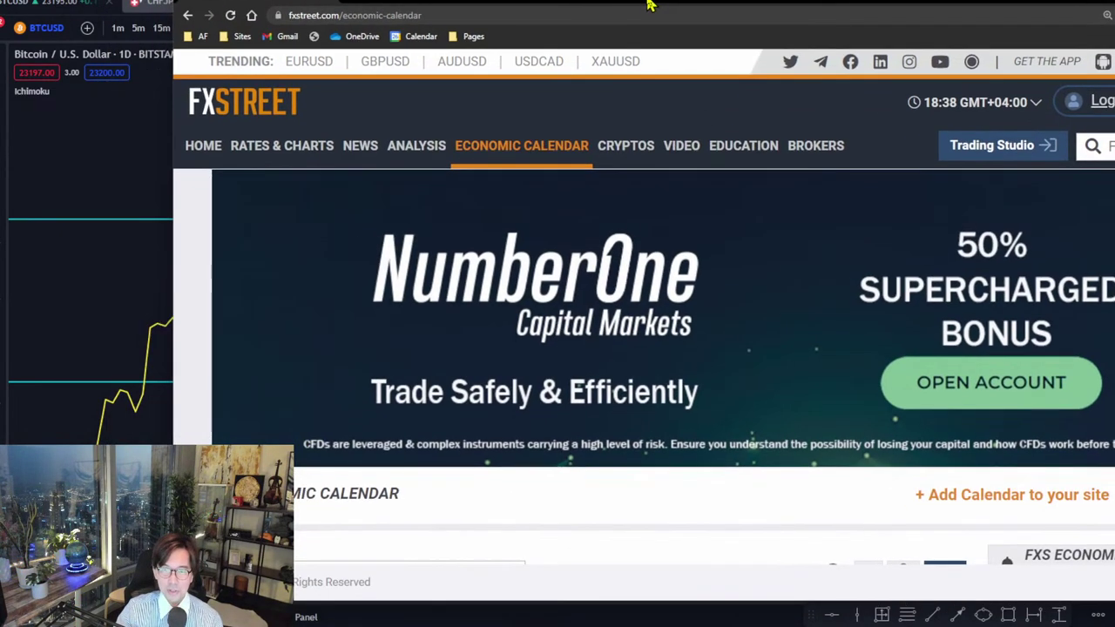
# - Scroll through the Feb 26–28 calendar events down to Tuesday's Japanese releases
pyautogui.scroll(-4, 767, 360)
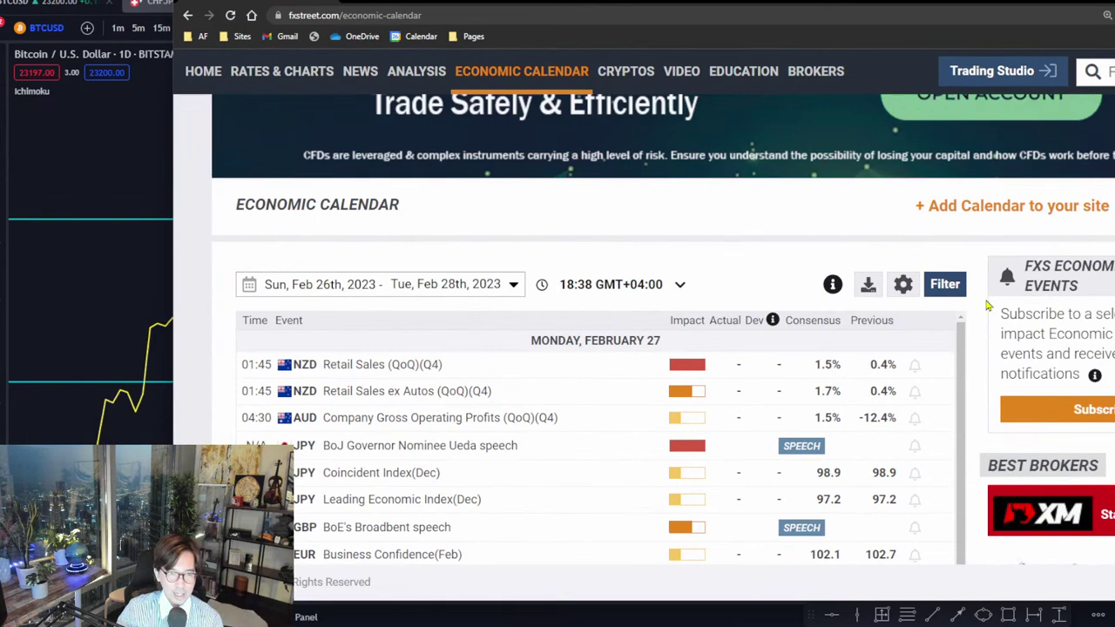
pyautogui.scroll(-2, 987, 307)
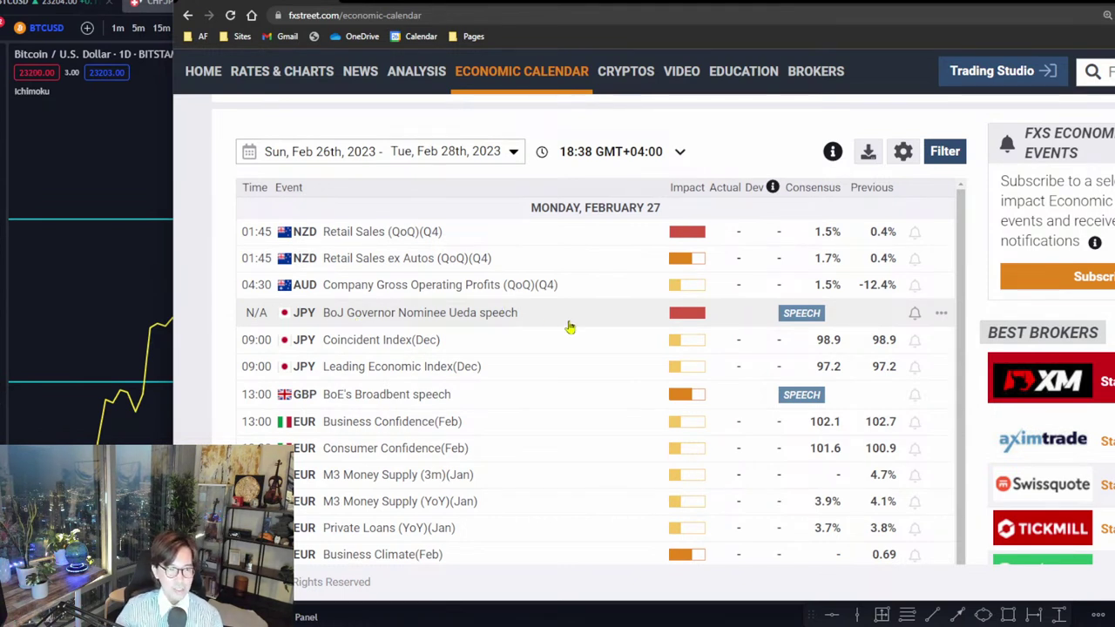
pyautogui.scroll(-1, 585, 329)
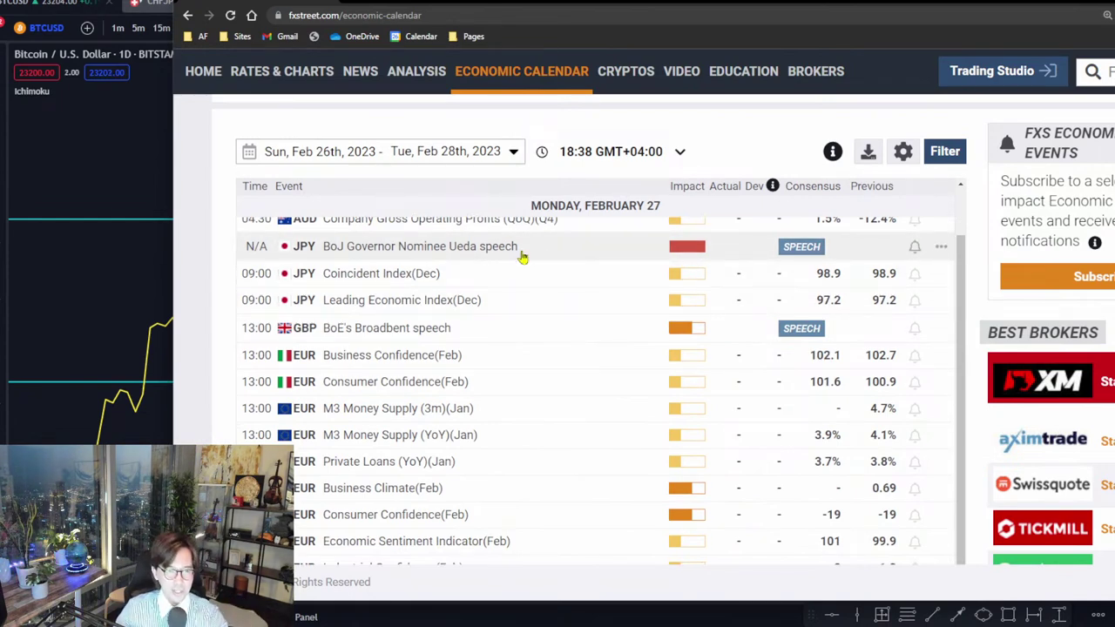
pyautogui.scroll(-3, 578, 270)
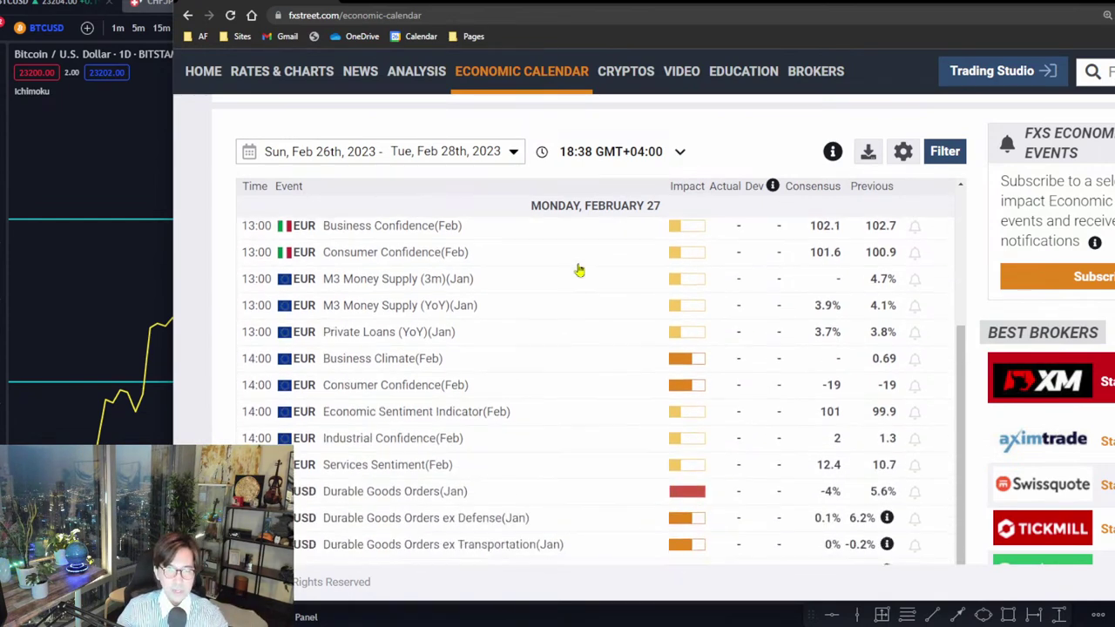
pyautogui.scroll(-1, 579, 271)
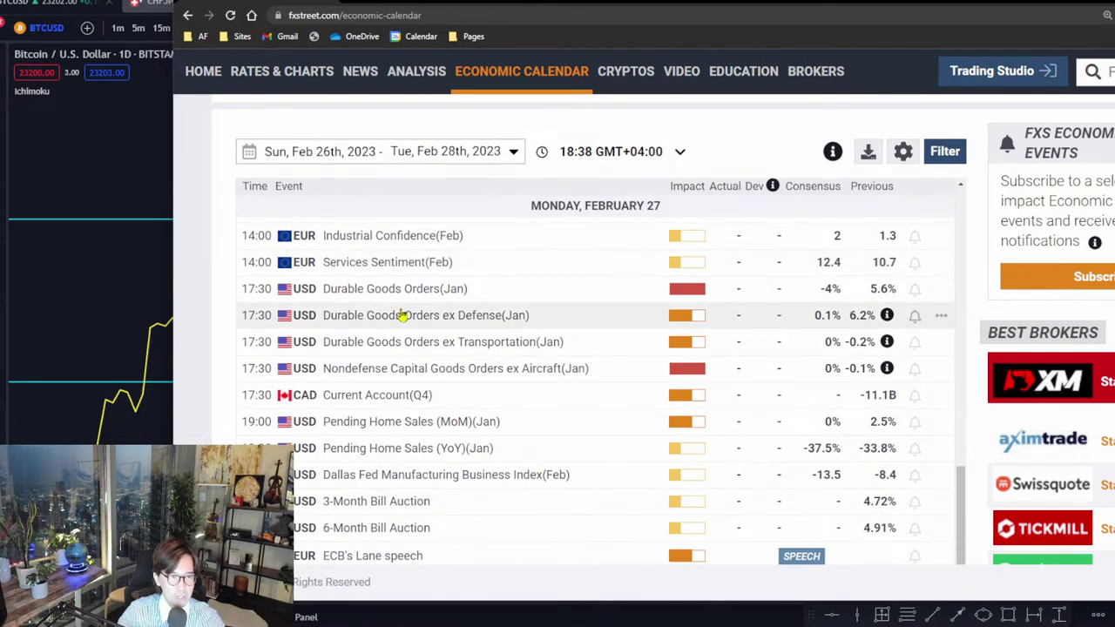
pyautogui.scroll(-1, 598, 321)
pyautogui.scroll(-2, 598, 321)
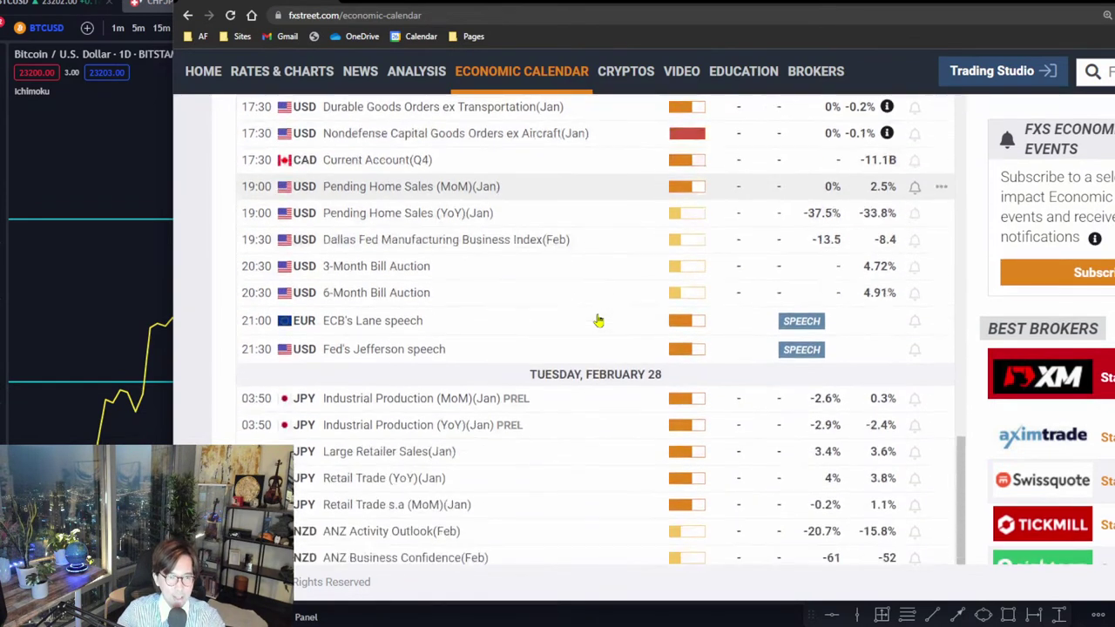
pyautogui.scroll(-1, 593, 319)
pyautogui.scroll(-1, 585, 318)
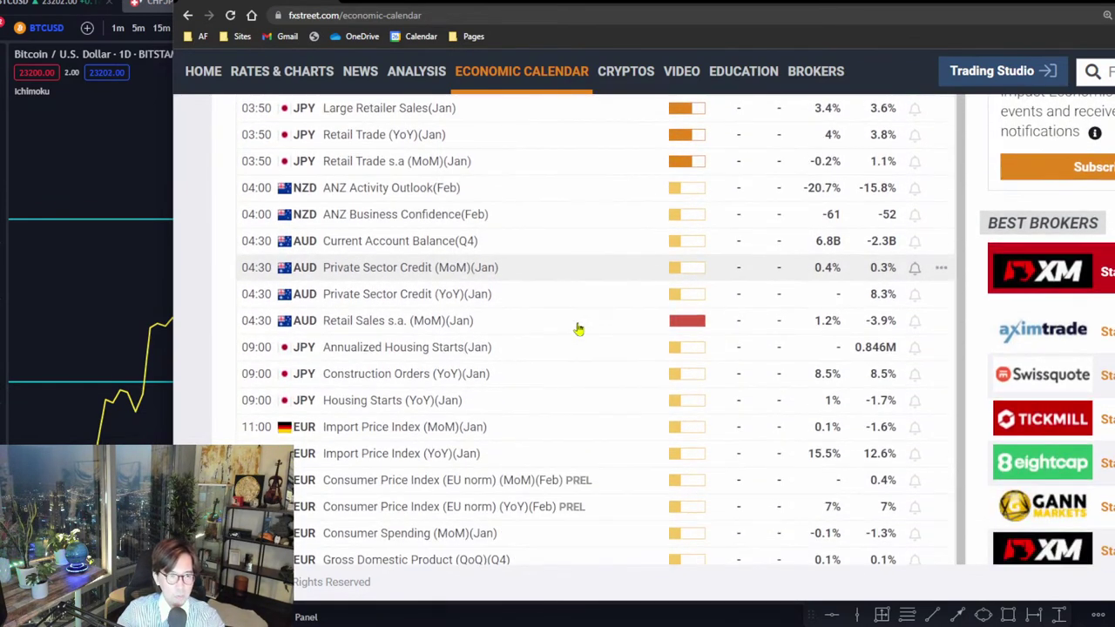
pyautogui.scroll(-3, 519, 337)
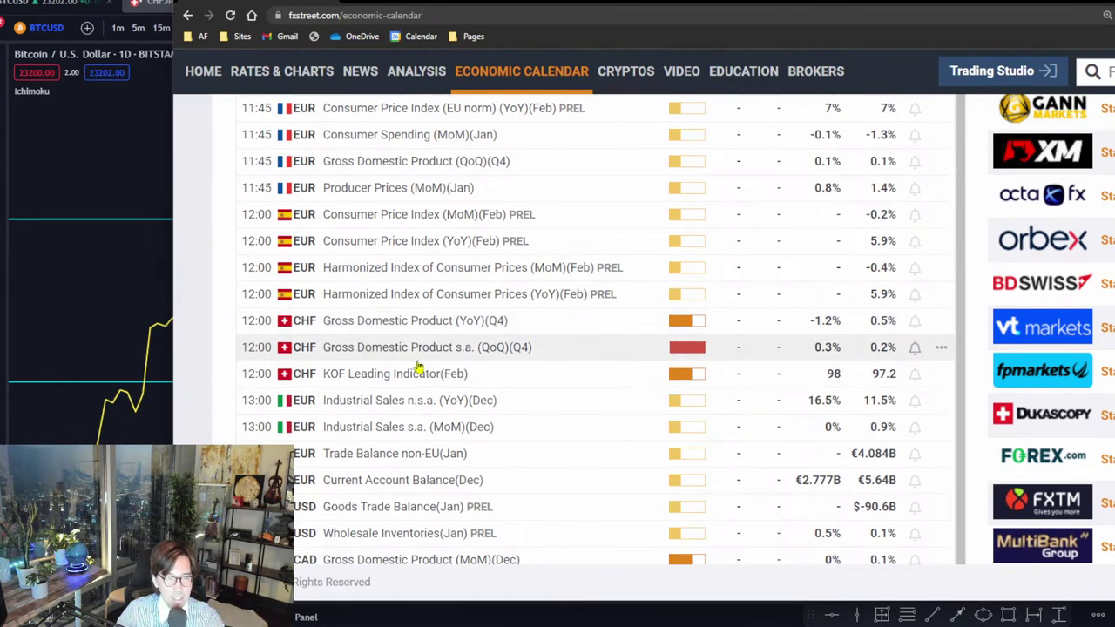
pyautogui.scroll(-3, 562, 368)
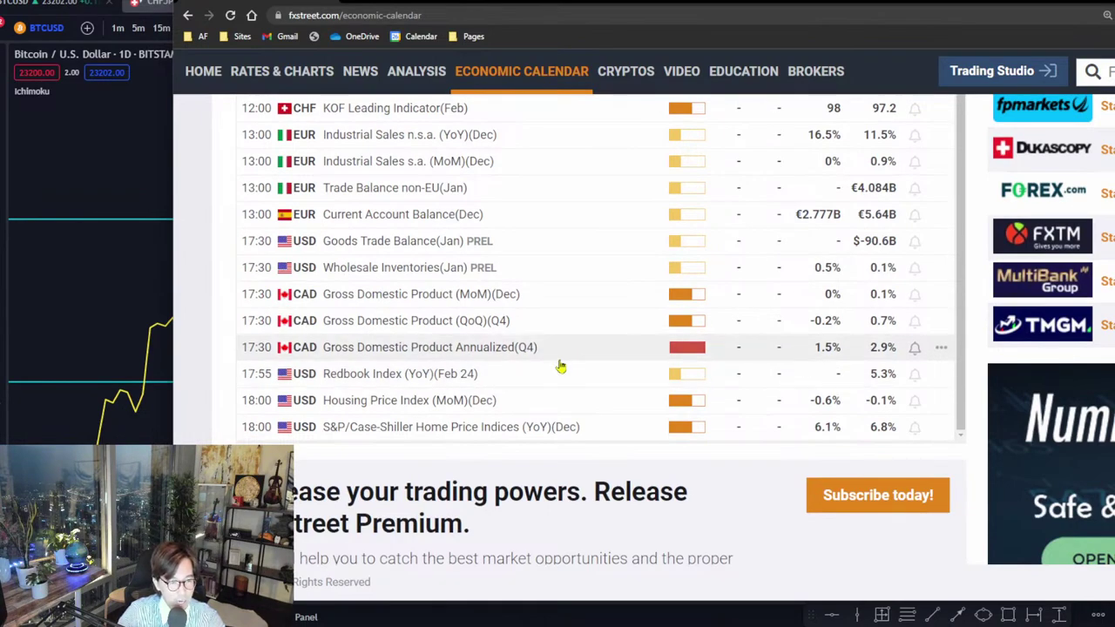
pyautogui.scroll(-2, 557, 354)
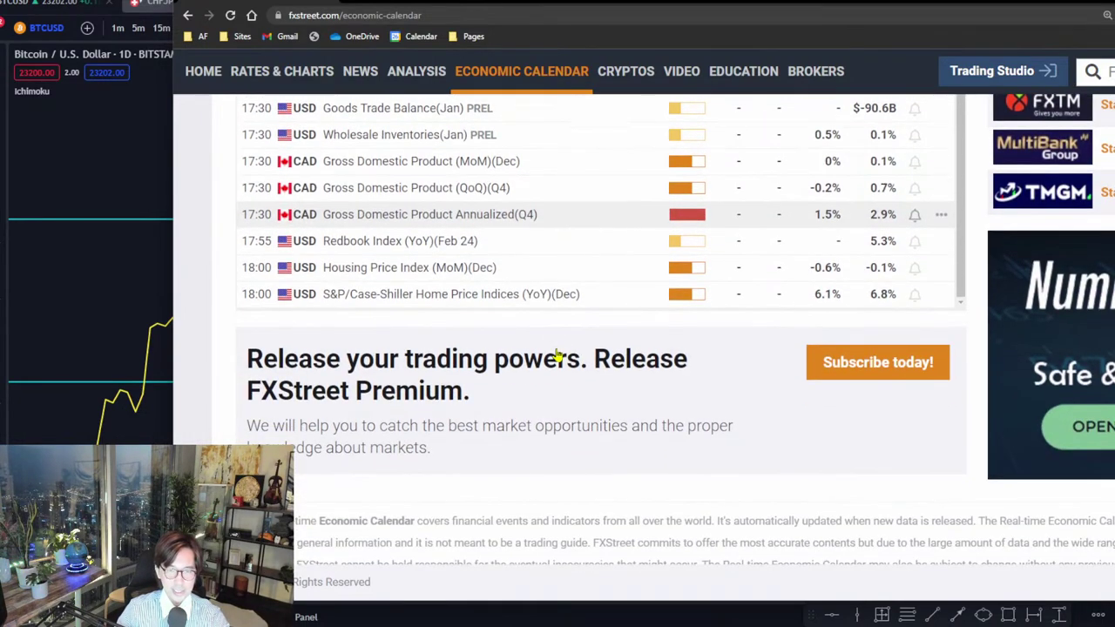
pyautogui.scroll(10, 962, 417)
pyautogui.scroll(10, 962, 417)
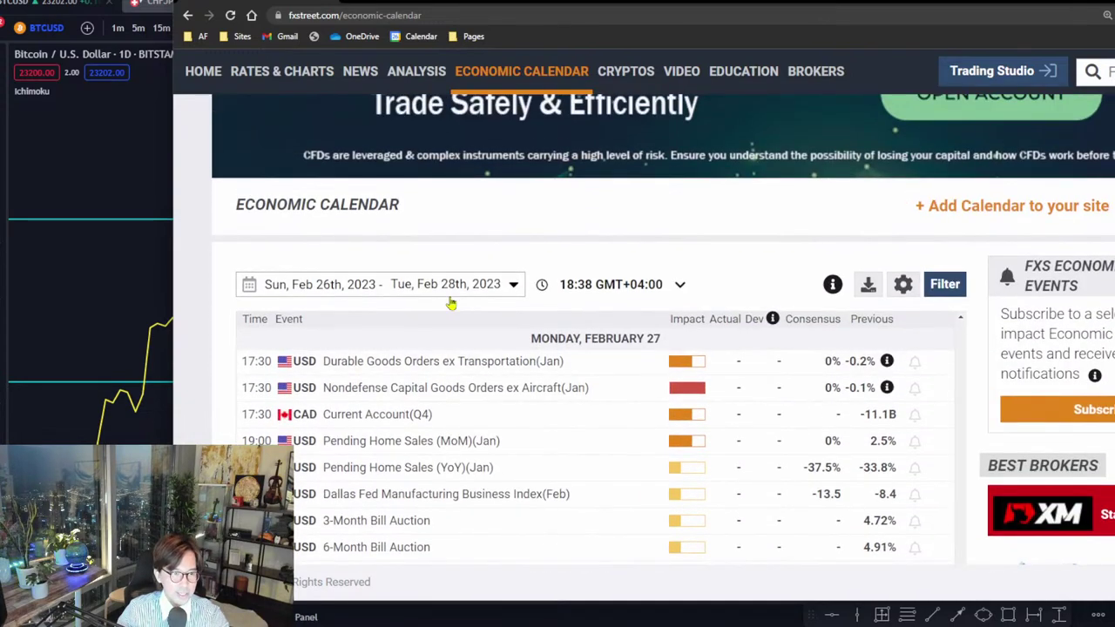
# - Change the calendar's date range to this week
pyautogui.click(449, 289)
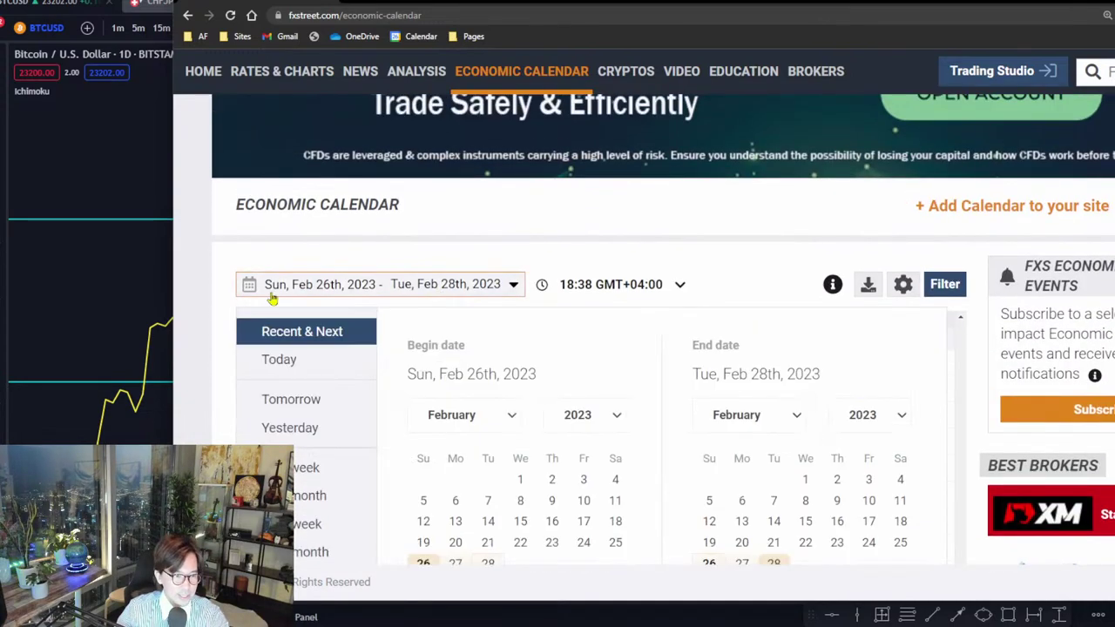
pyautogui.scroll(-1, 296, 419)
pyautogui.click(299, 413)
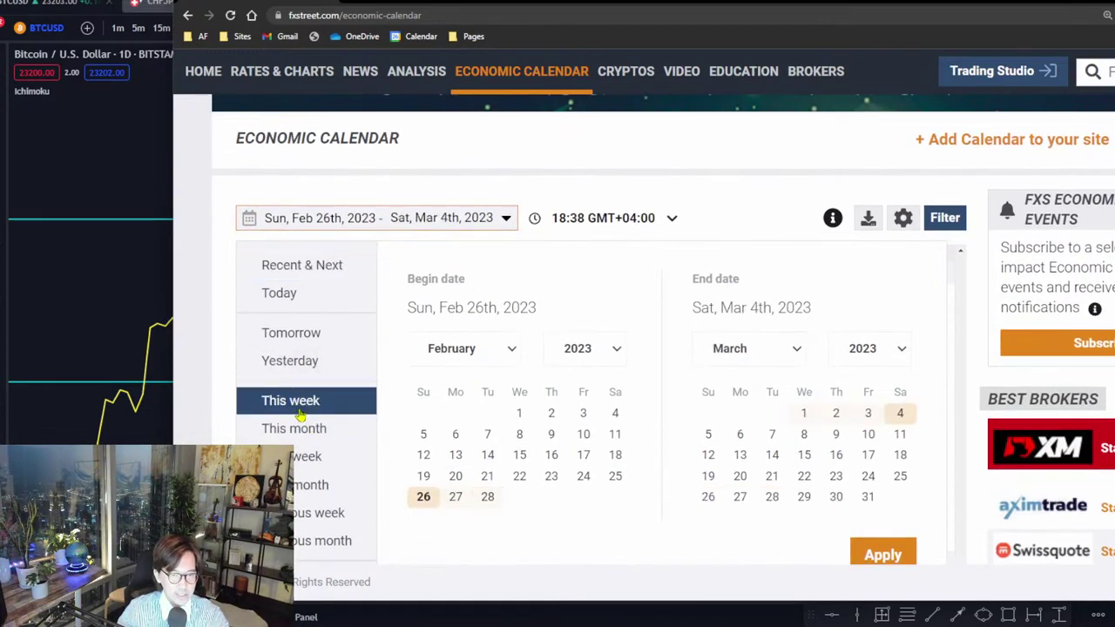
pyautogui.click(858, 559)
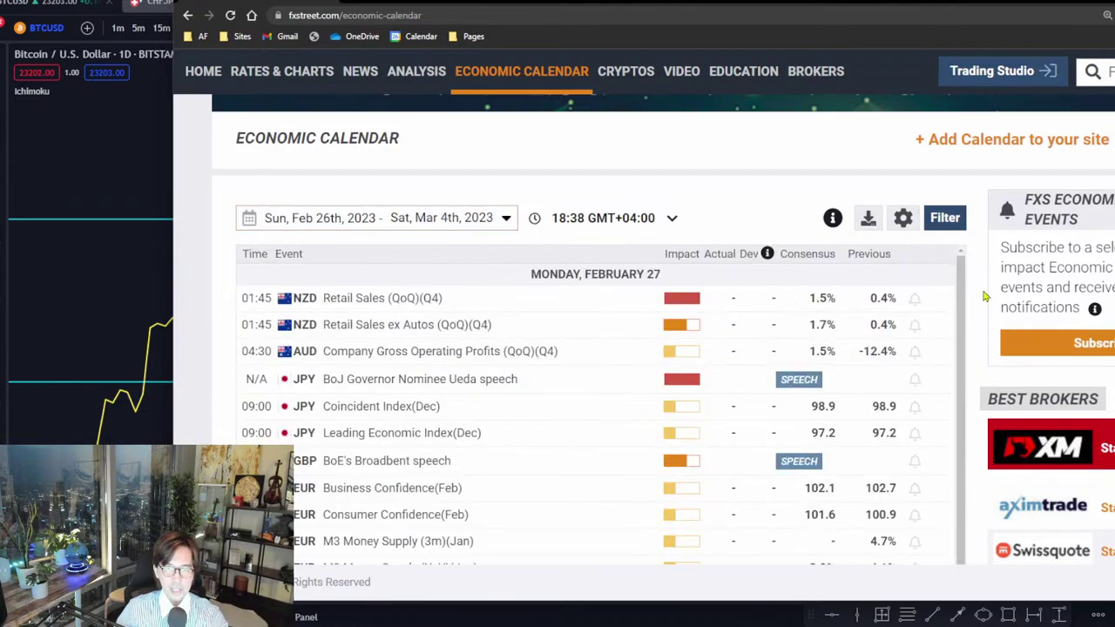
# - Scroll through Wednesday to Friday events down to Saturday March 4's CFTC net positions
pyautogui.scroll(-6, 832, 348)
pyautogui.scroll(-10, 833, 329)
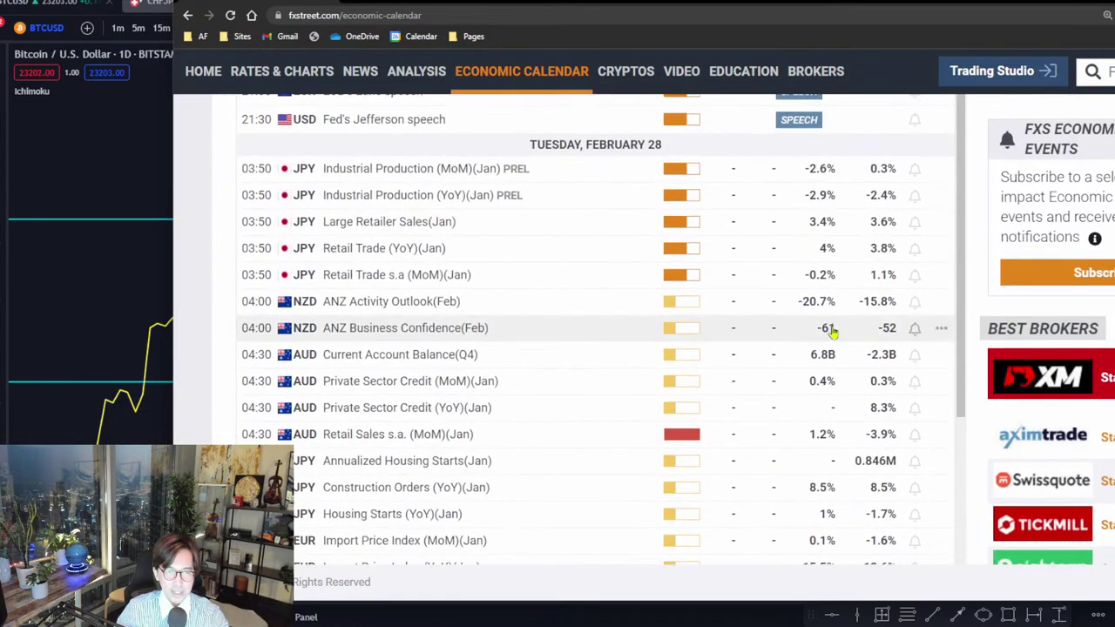
pyautogui.scroll(-4, 763, 288)
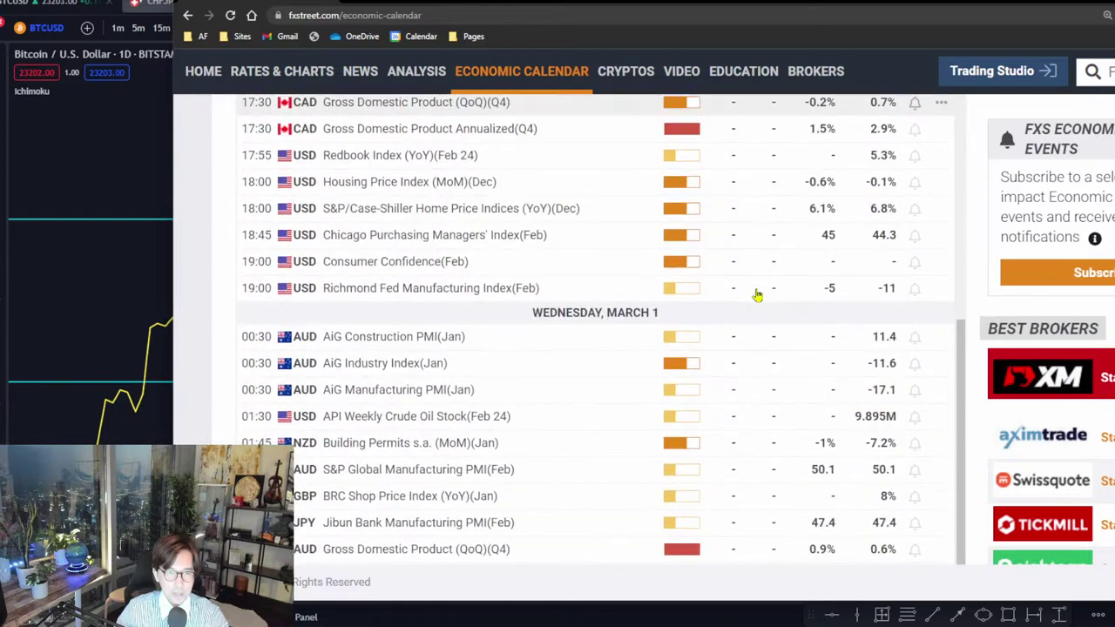
pyautogui.scroll(-5, 612, 250)
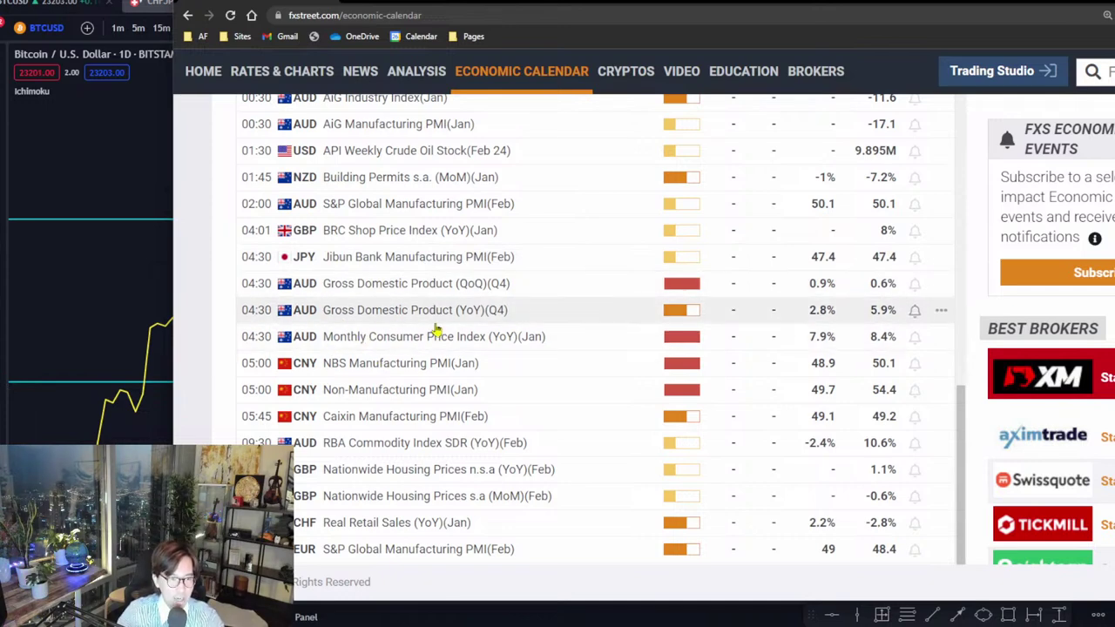
pyautogui.scroll(-7, 497, 315)
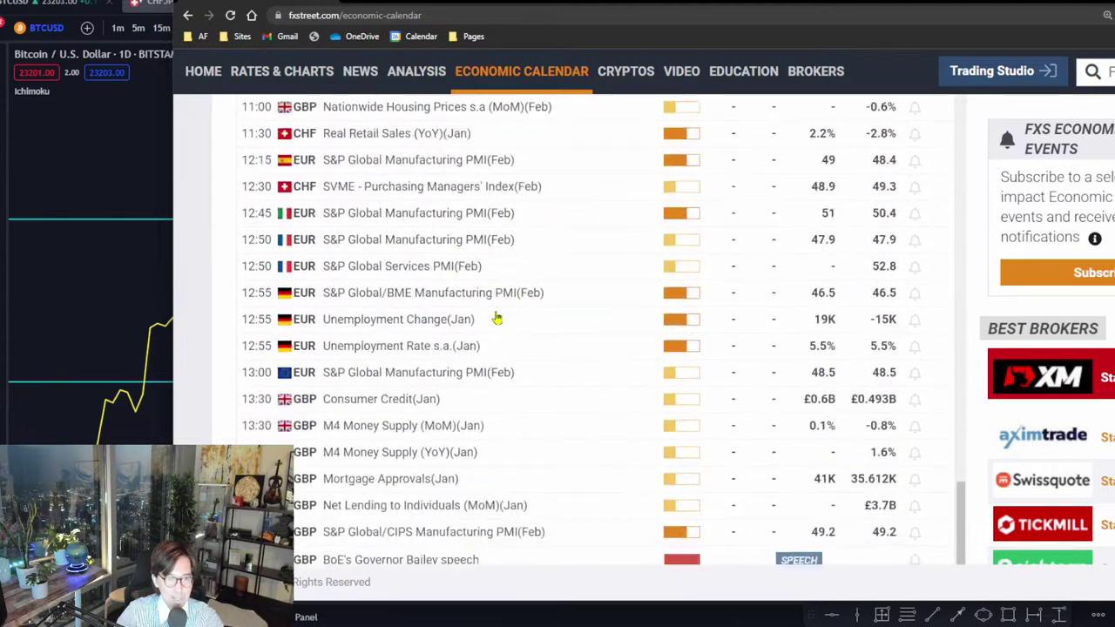
pyautogui.scroll(-1, 497, 317)
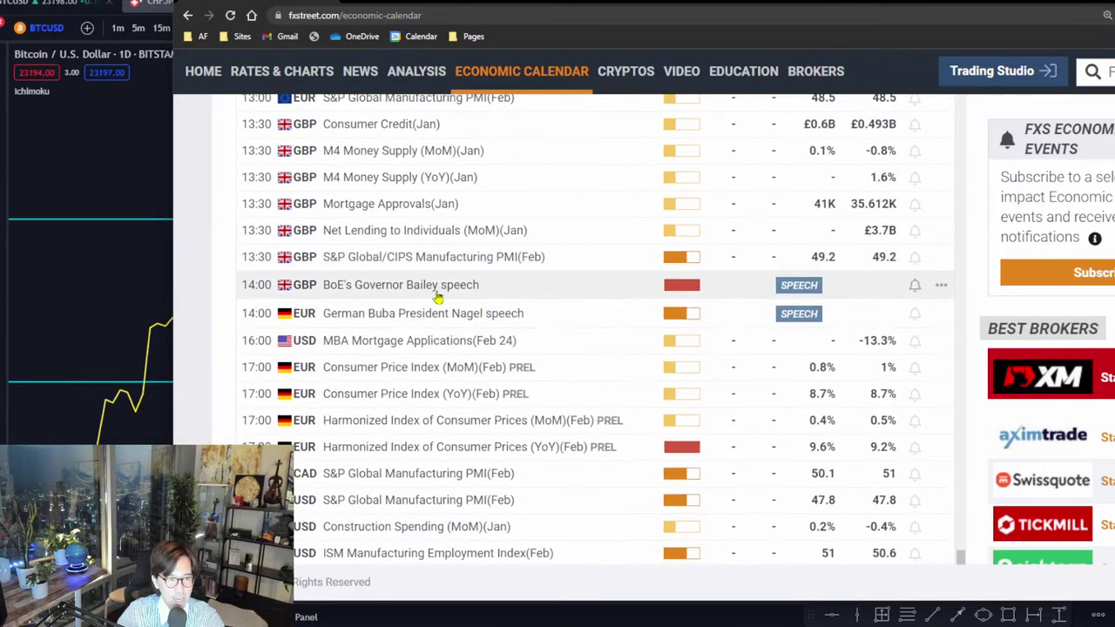
pyautogui.scroll(-1, 440, 301)
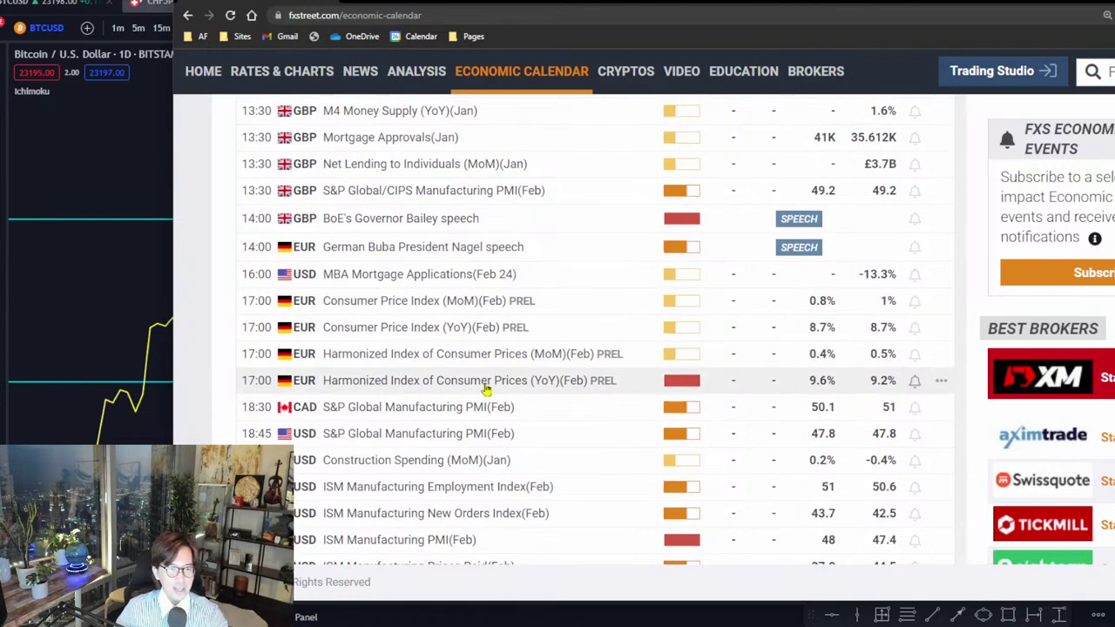
pyautogui.scroll(-2, 484, 388)
pyautogui.scroll(-1, 486, 389)
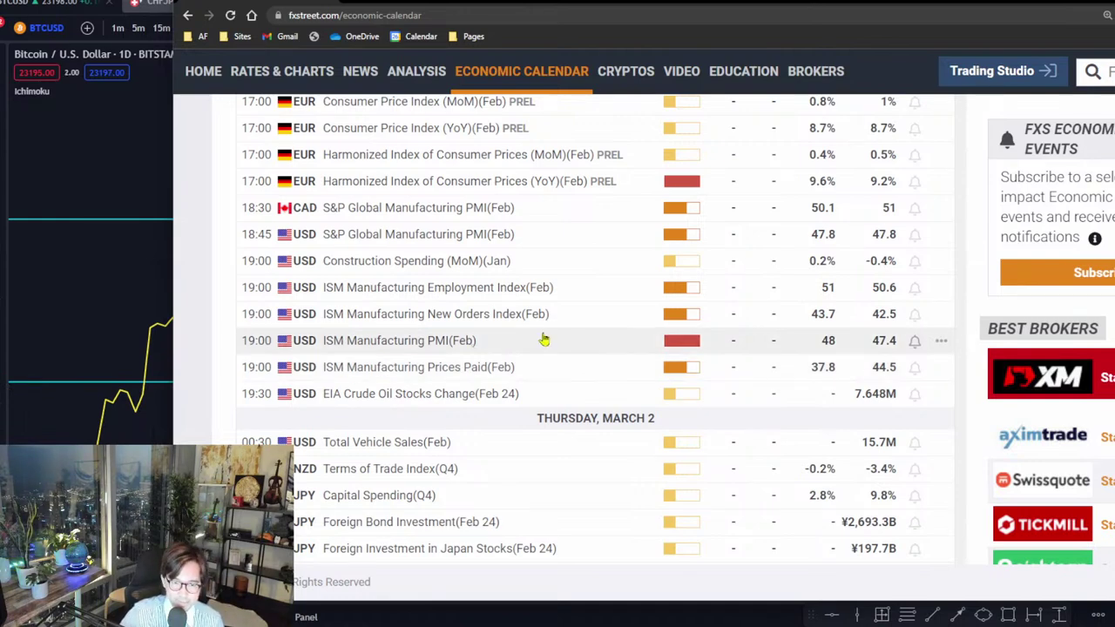
pyautogui.scroll(-4, 544, 342)
pyautogui.scroll(-5, 545, 346)
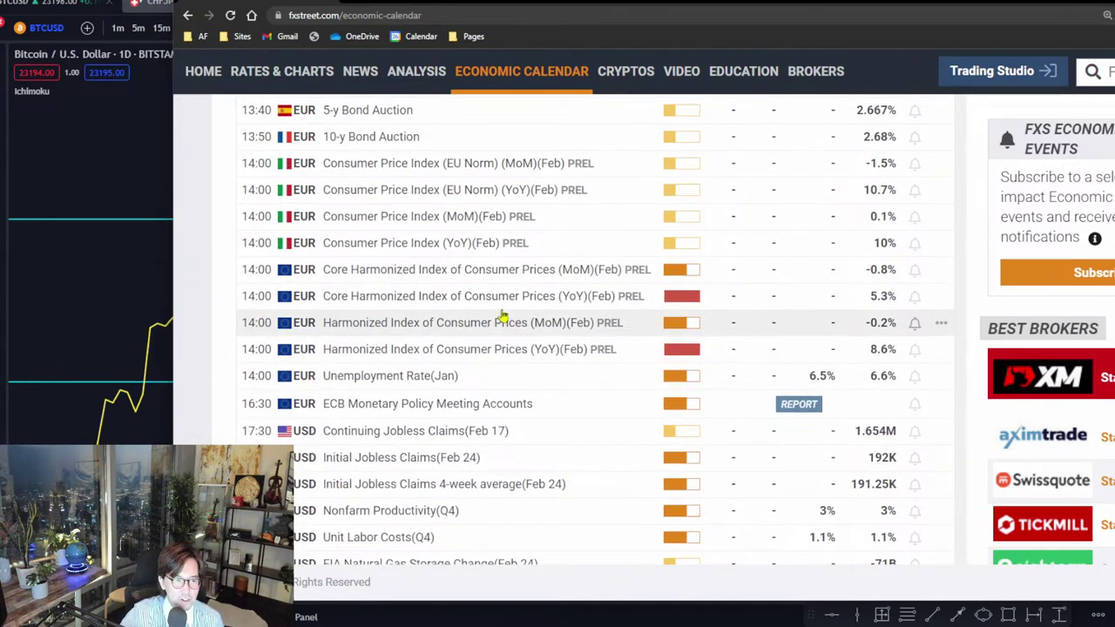
pyautogui.scroll(-3, 544, 366)
pyautogui.scroll(-3, 543, 373)
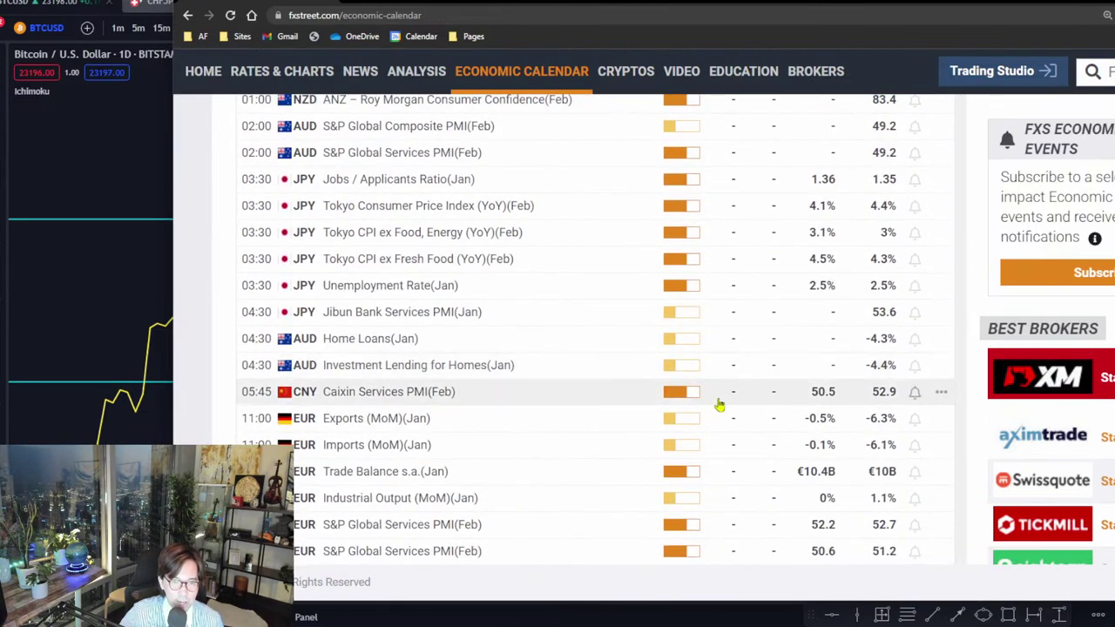
pyautogui.scroll(-4, 1016, 391)
pyautogui.scroll(-4, 1016, 390)
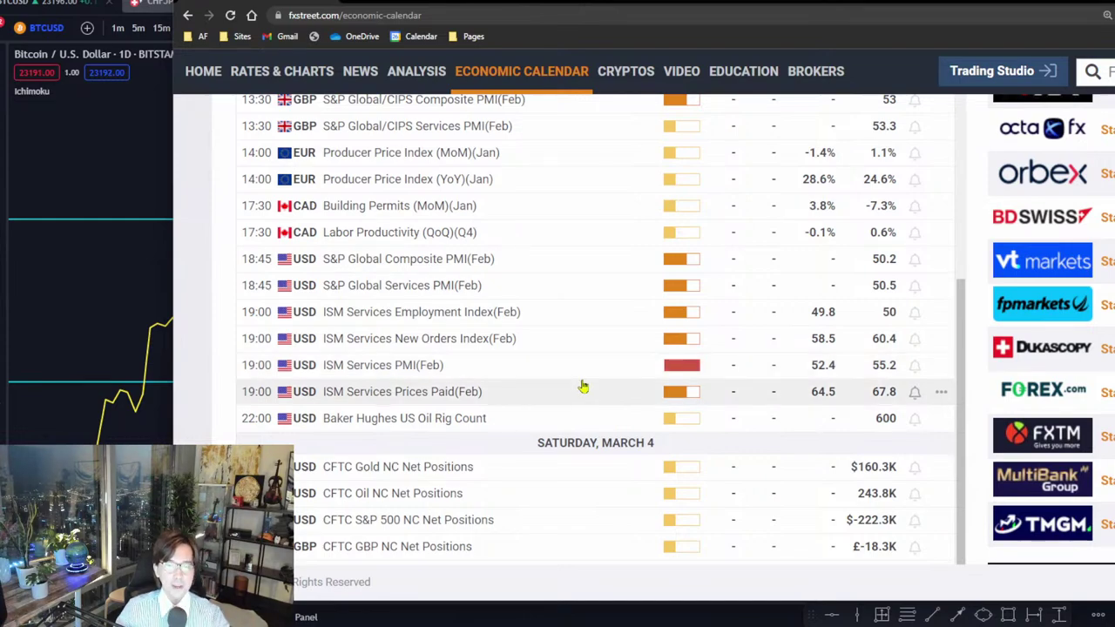
# - Scroll the calendar back up to Tuesday's events
pyautogui.scroll(3, 601, 422)
pyautogui.scroll(12, 602, 422)
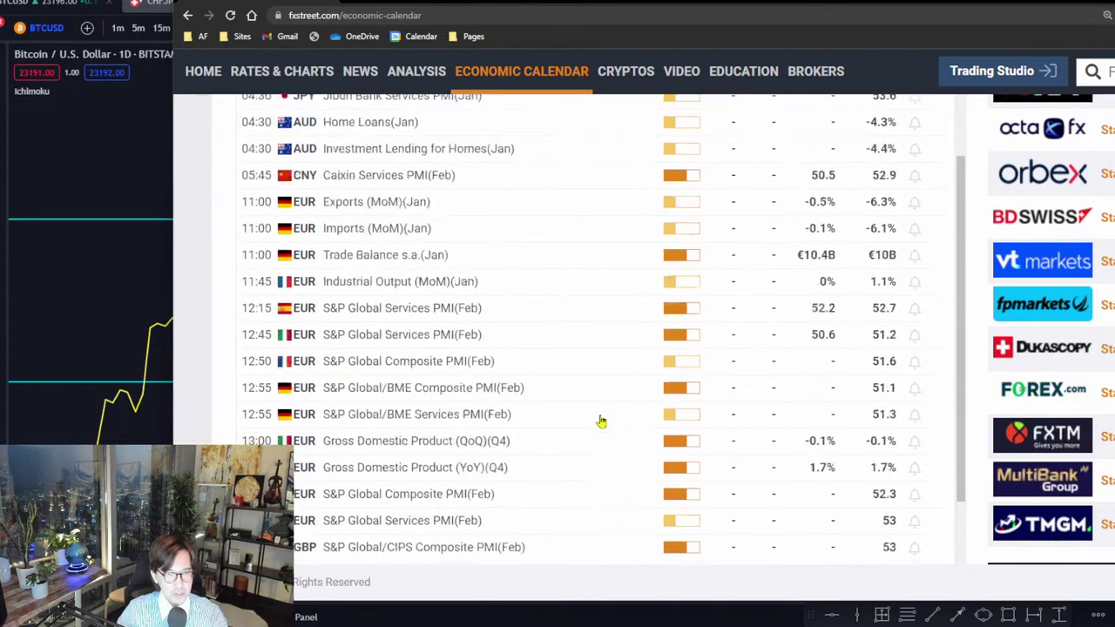
pyautogui.scroll(8, 601, 422)
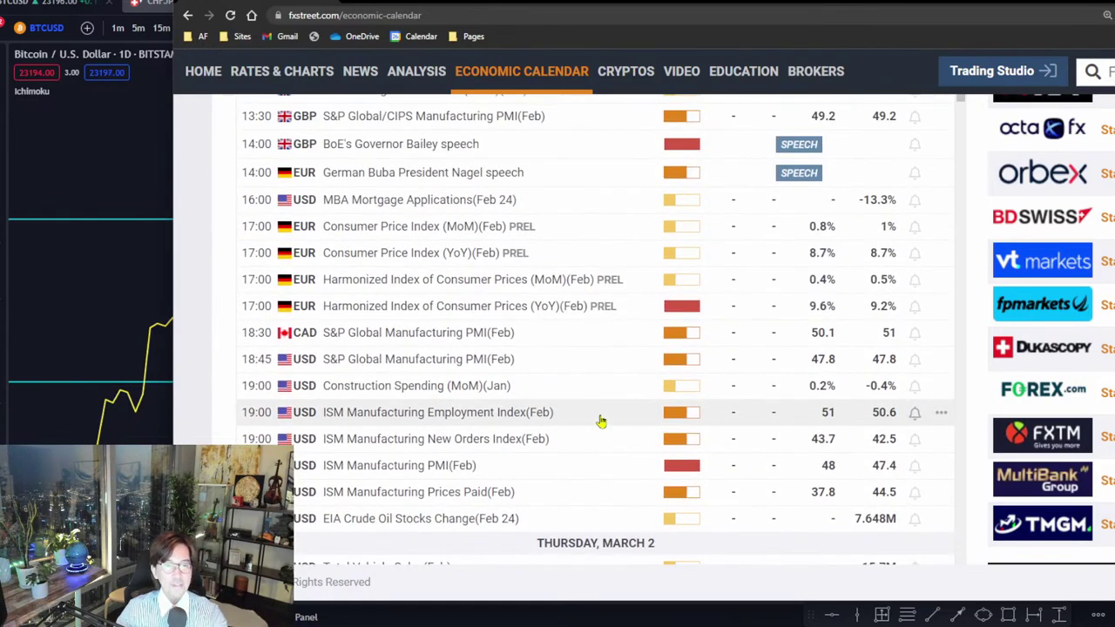
pyautogui.scroll(3, 601, 422)
pyautogui.scroll(11, 601, 422)
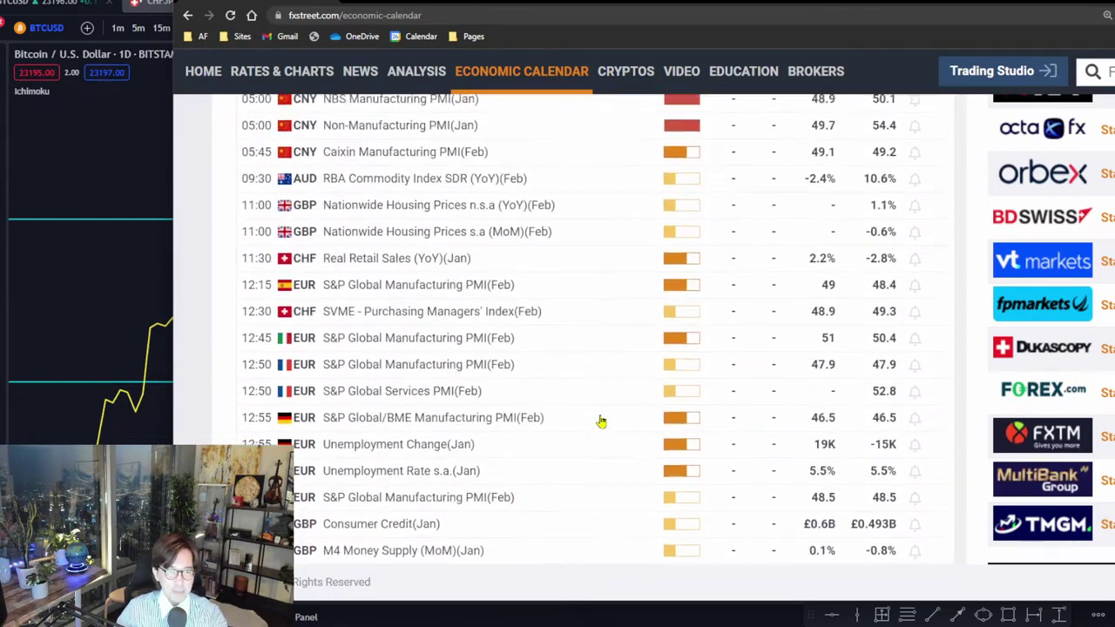
pyautogui.scroll(2, 601, 421)
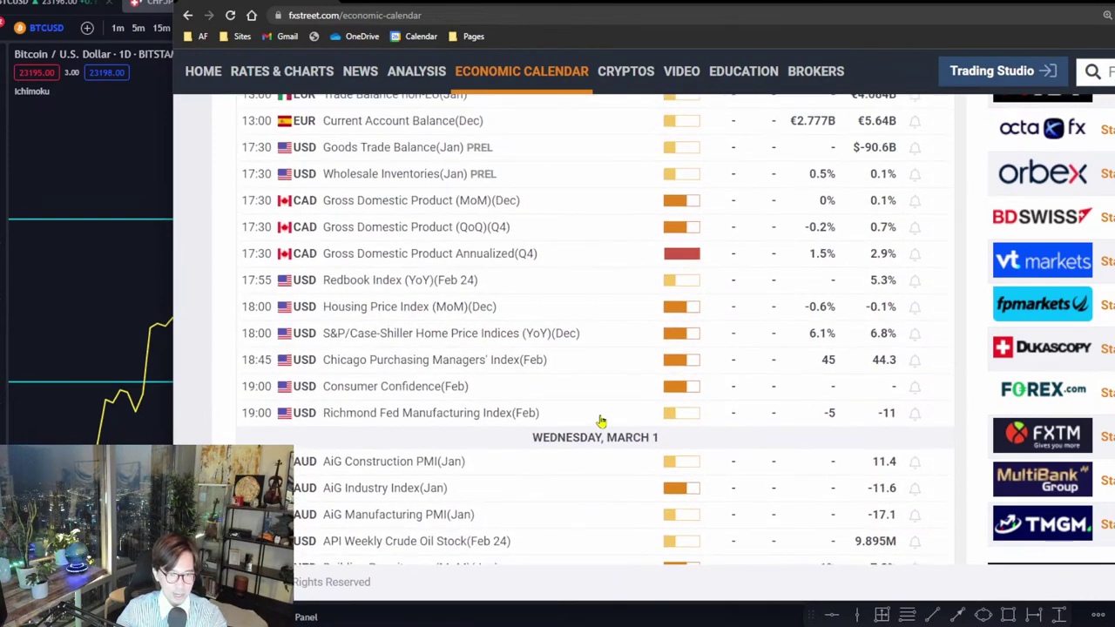
# - Scroll down again through Wednesday and Thursday to the early JPY, NZD and AUD releases
pyautogui.scroll(-1, 601, 421)
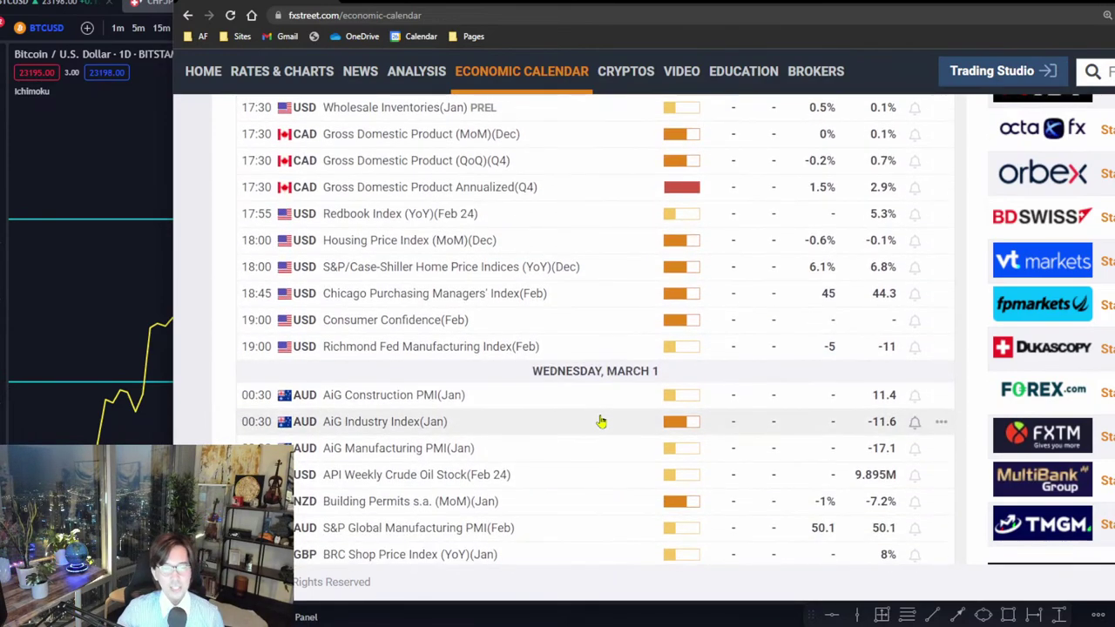
pyautogui.scroll(-4, 602, 421)
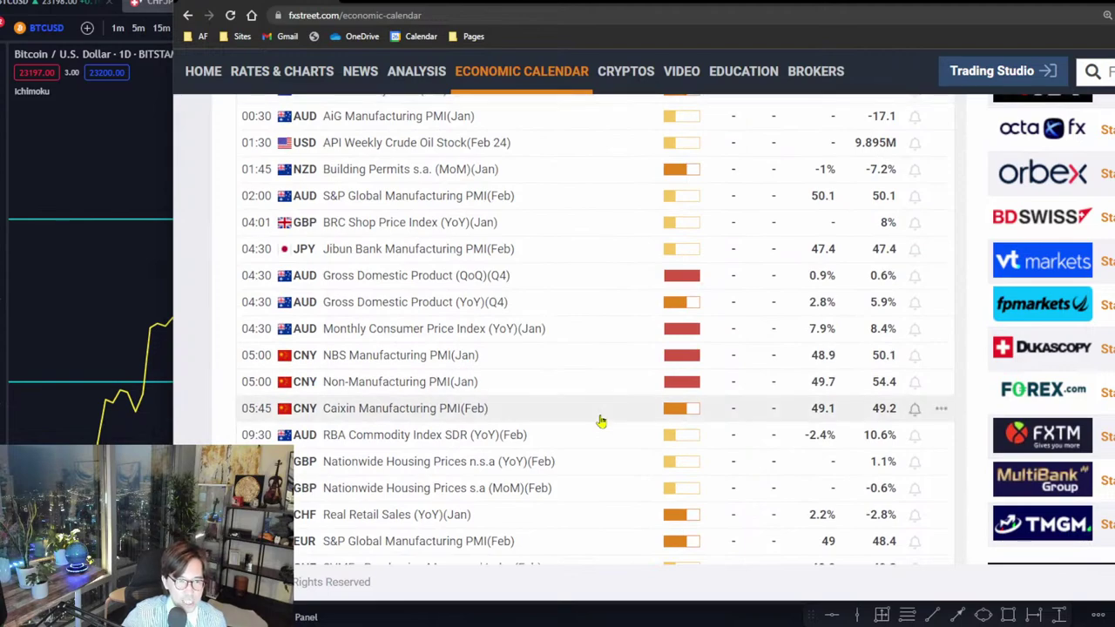
pyautogui.scroll(-1, 601, 422)
pyautogui.scroll(-7, 601, 422)
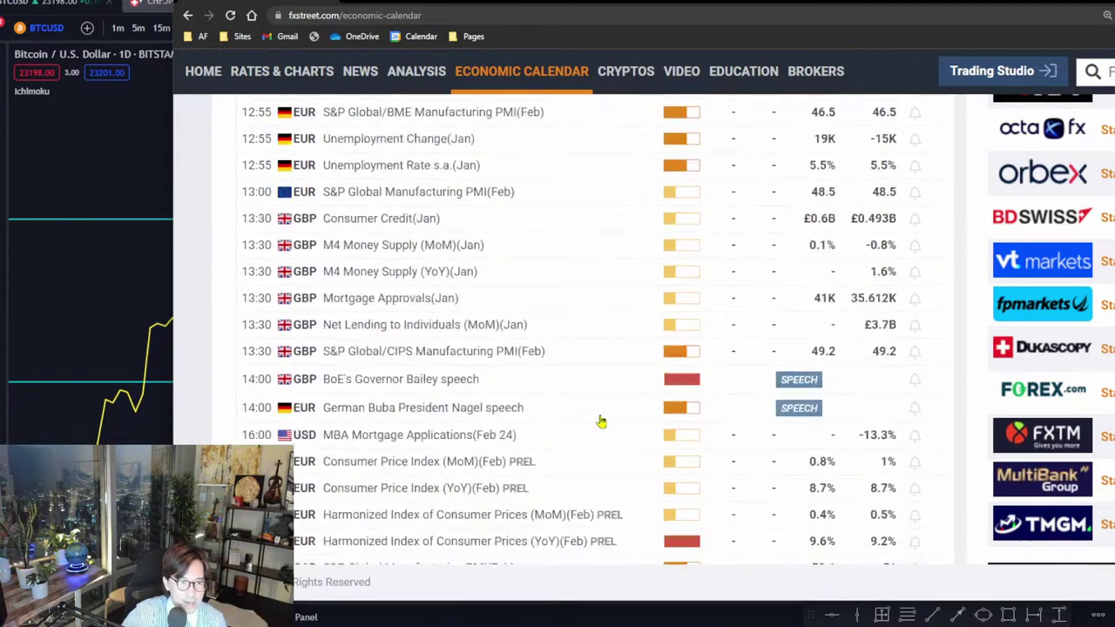
pyautogui.scroll(-2, 601, 422)
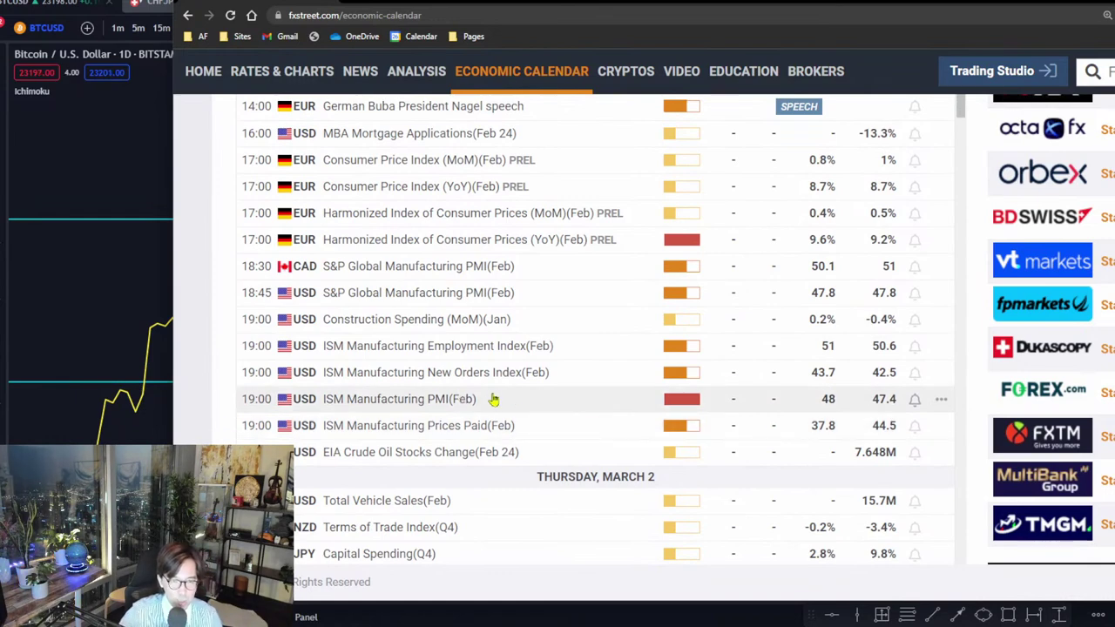
pyautogui.scroll(-4, 522, 397)
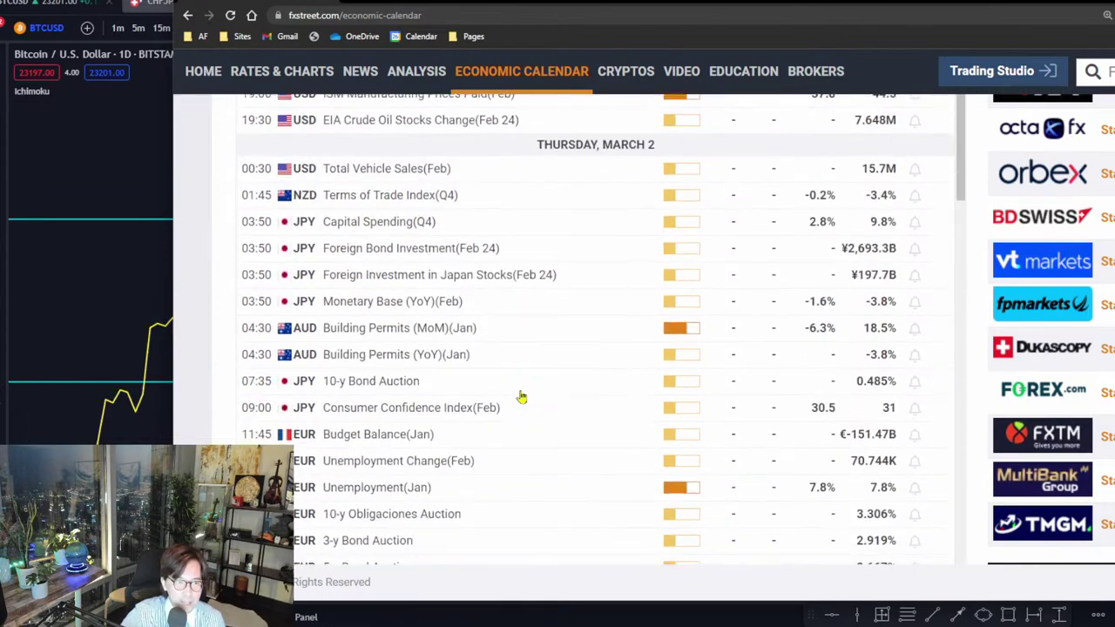
pyautogui.scroll(-5, 521, 397)
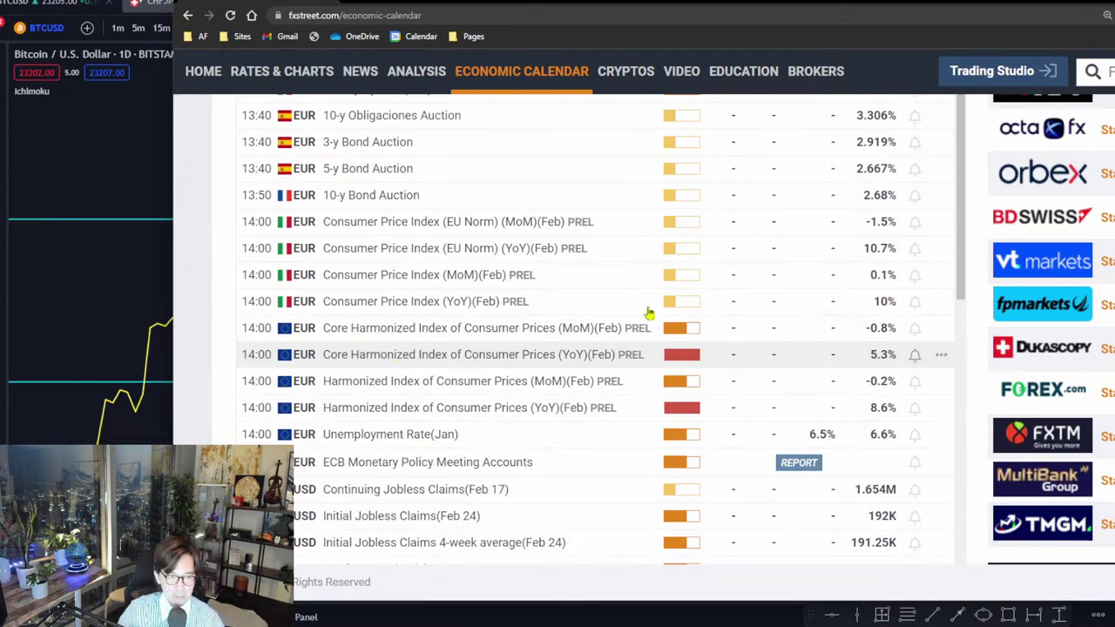
pyautogui.scroll(10, 827, 239)
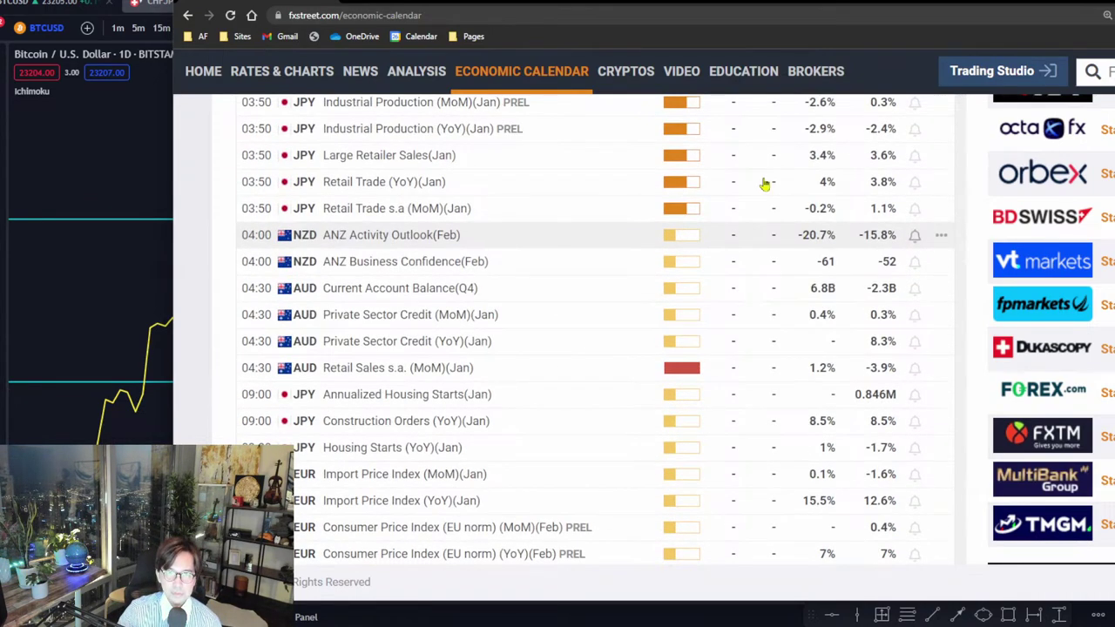
# - Switch from the browser, and later the PowerPoint slide, back to TradingView's BTCUSD daily chart
pyautogui.hotkey('alt', 'Tab')
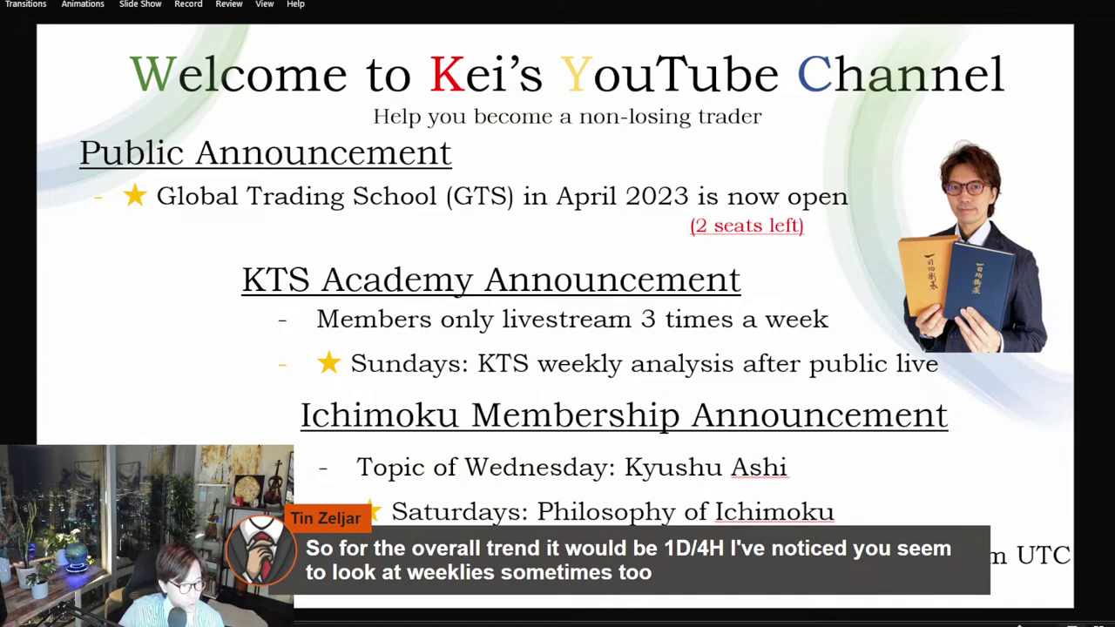
pyautogui.hotkey('alt', 'Tab')
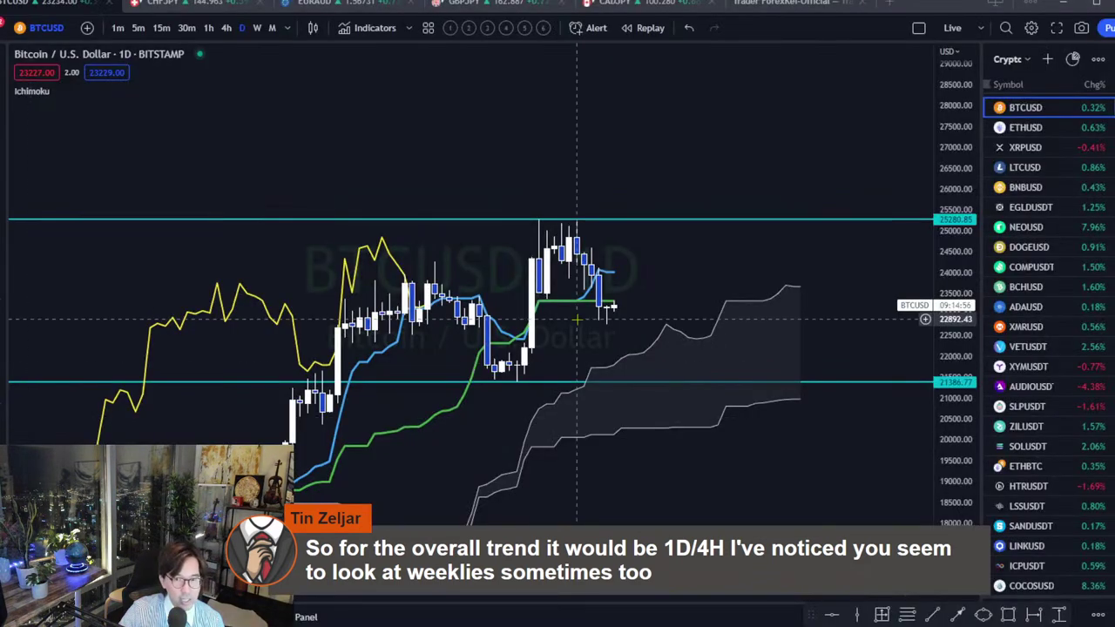
# - Switch to the Forex watchlist and open the GBPUSD daily Ichimoku chart
pyautogui.click(1013, 61)
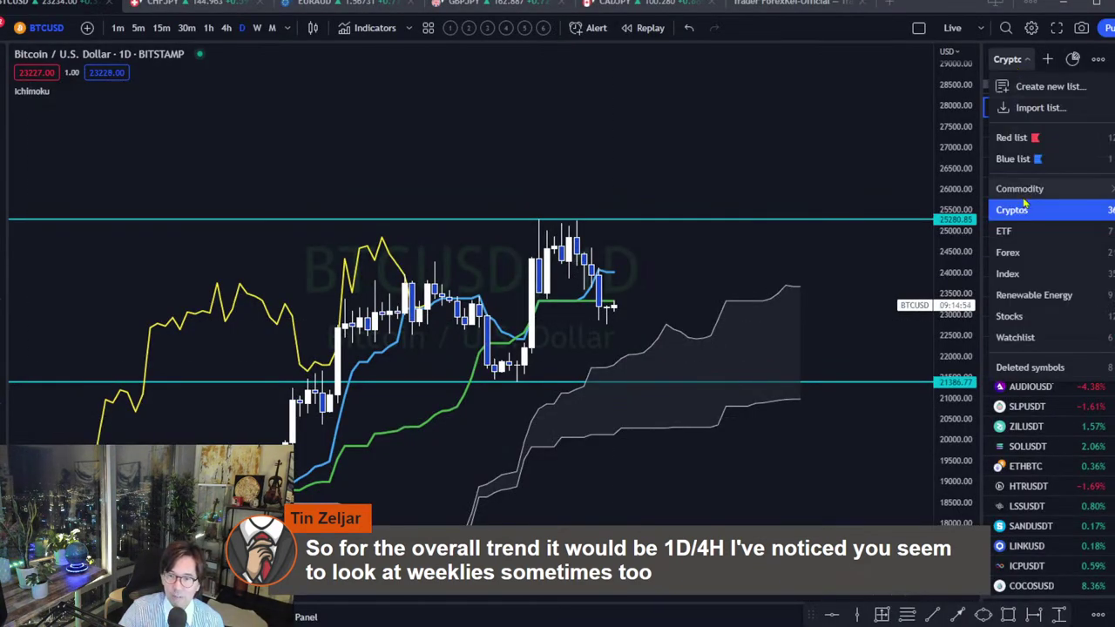
pyautogui.click(1033, 248)
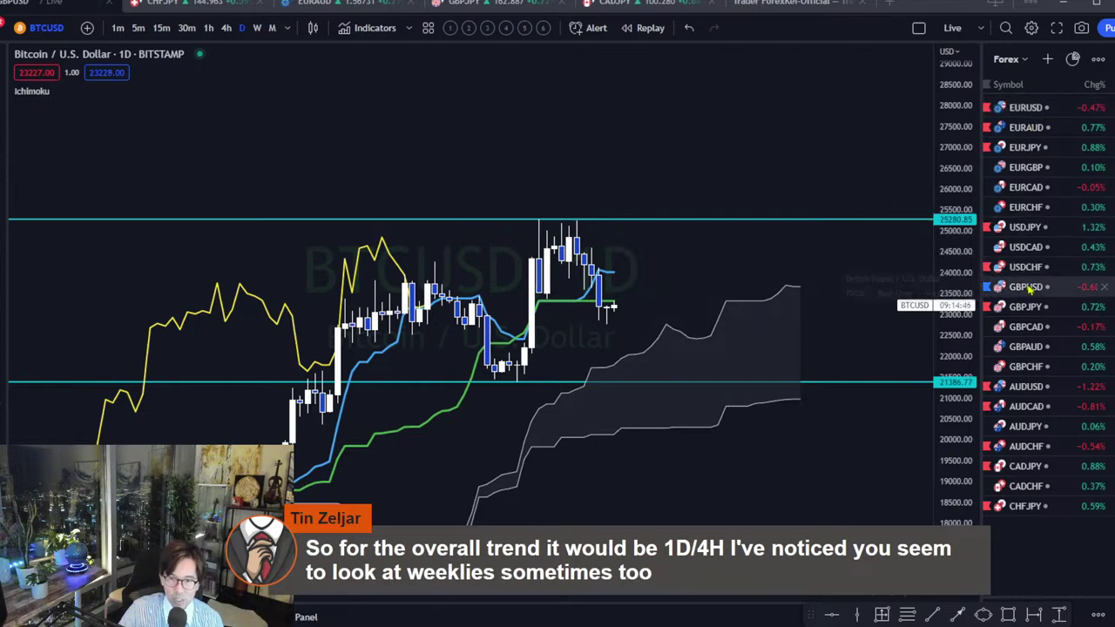
pyautogui.click(1030, 289)
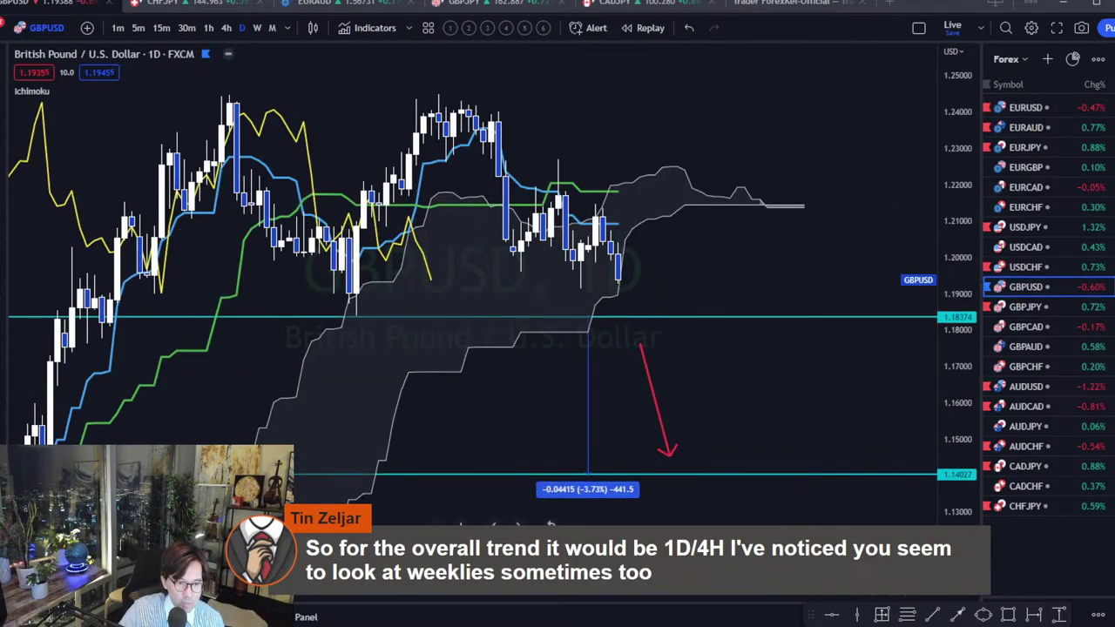
# - Scroll GBPUSD back and sketch a red double top and a downward path toward 1.14027
pyautogui.press('Left')
pyautogui.press('Left')
pyautogui.press('Left')
pyautogui.press('Left')
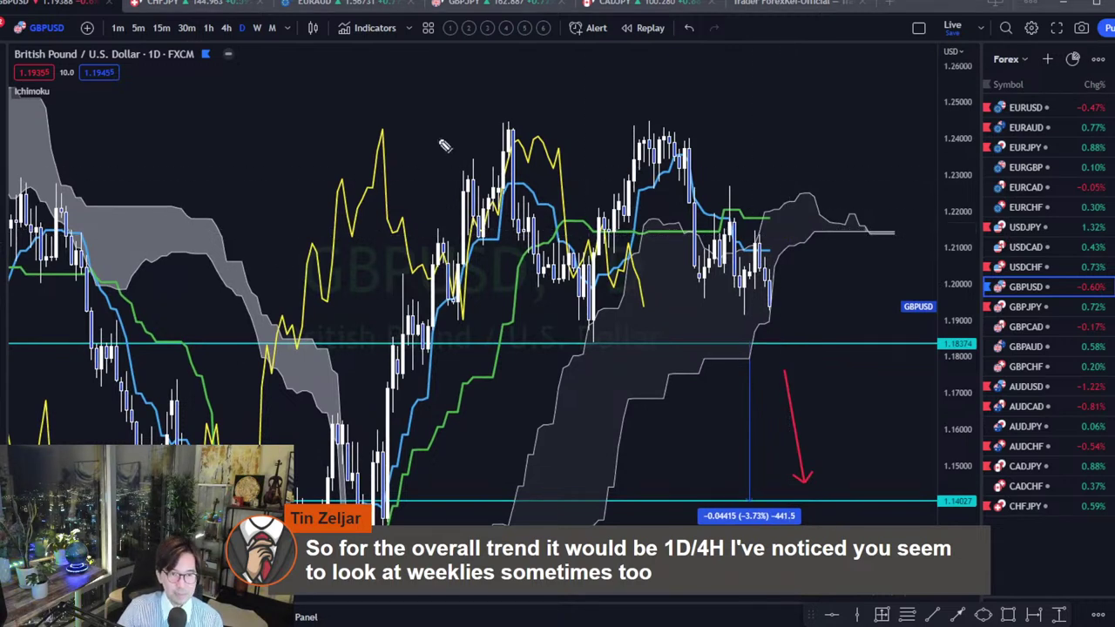
pyautogui.moveTo(437, 137)
pyautogui.mouseDown()
pyautogui.moveTo(547, 109)
pyautogui.moveTo(719, 127)
pyautogui.mouseUp()
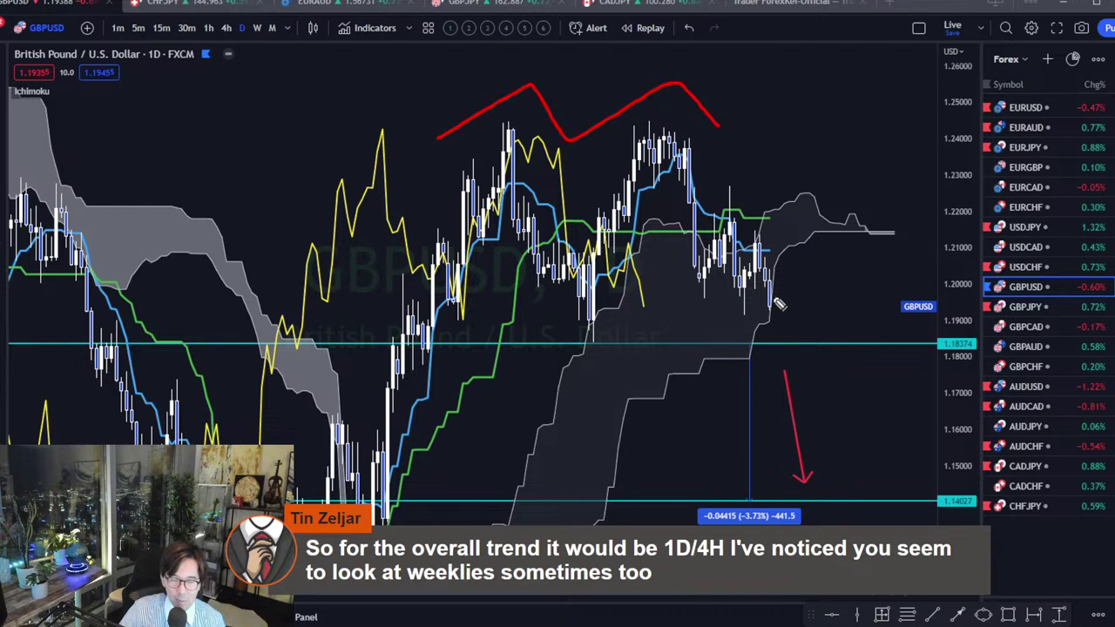
pyautogui.moveTo(768, 278)
pyautogui.mouseDown()
pyautogui.moveTo(775, 317)
pyautogui.moveTo(791, 323)
pyautogui.moveTo(809, 473)
pyautogui.moveTo(783, 469)
pyautogui.mouseUp()
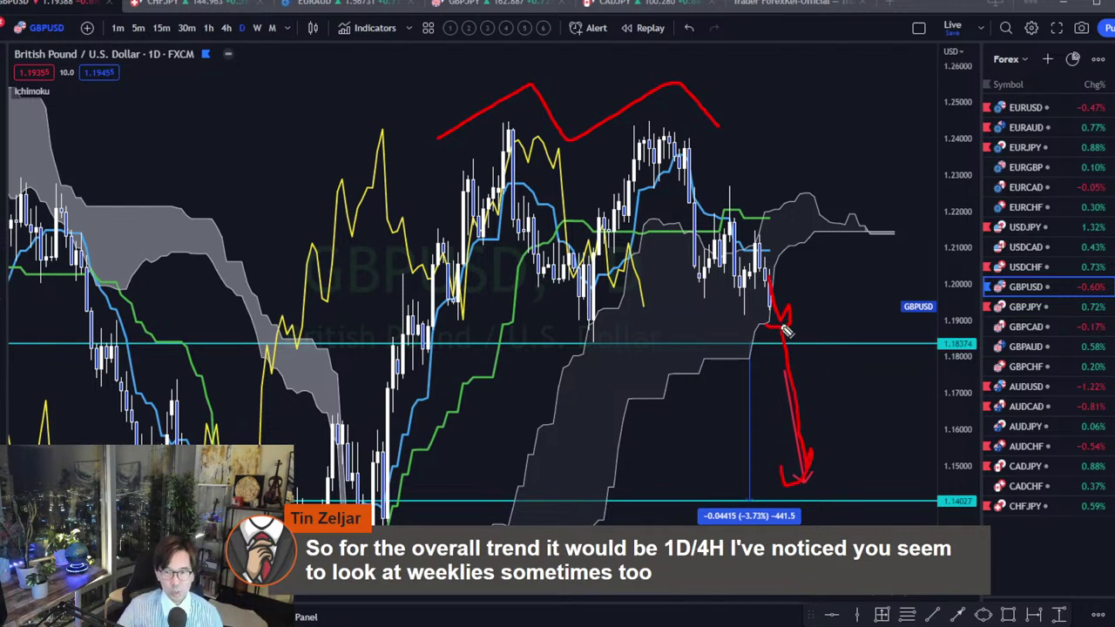
# - Clear the scribbles, rescale GBPUSD, and review the EURUSD and EURAUD daily charts
pyautogui.press('Escape')
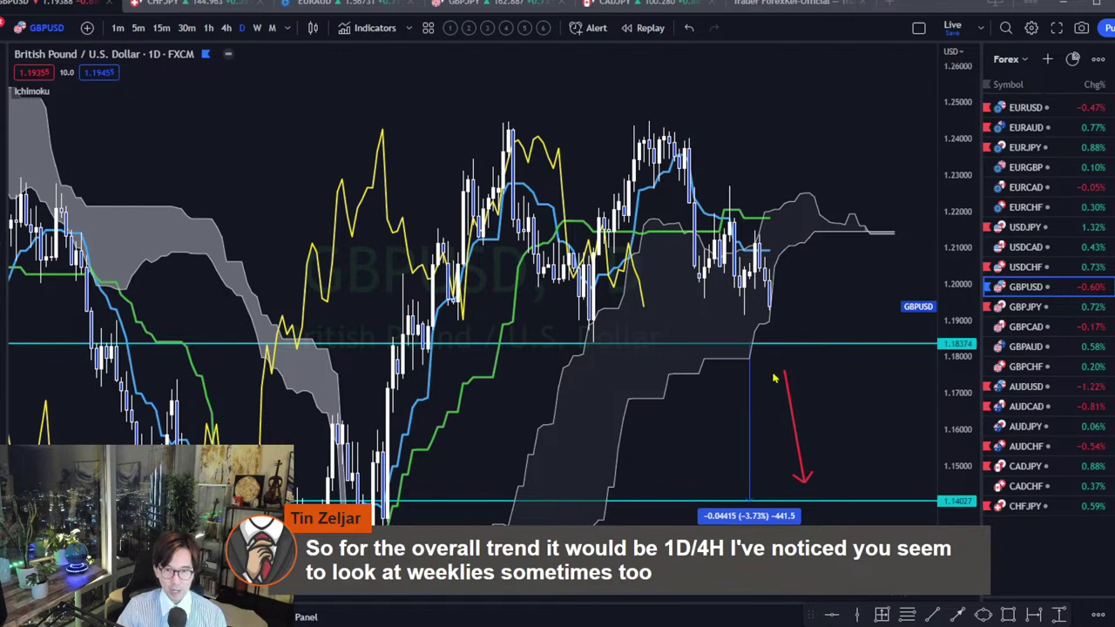
pyautogui.moveTo(954, 132); pyautogui.dragTo(948, 235)
pyautogui.moveTo(872, 202); pyautogui.dragTo(842, 189)
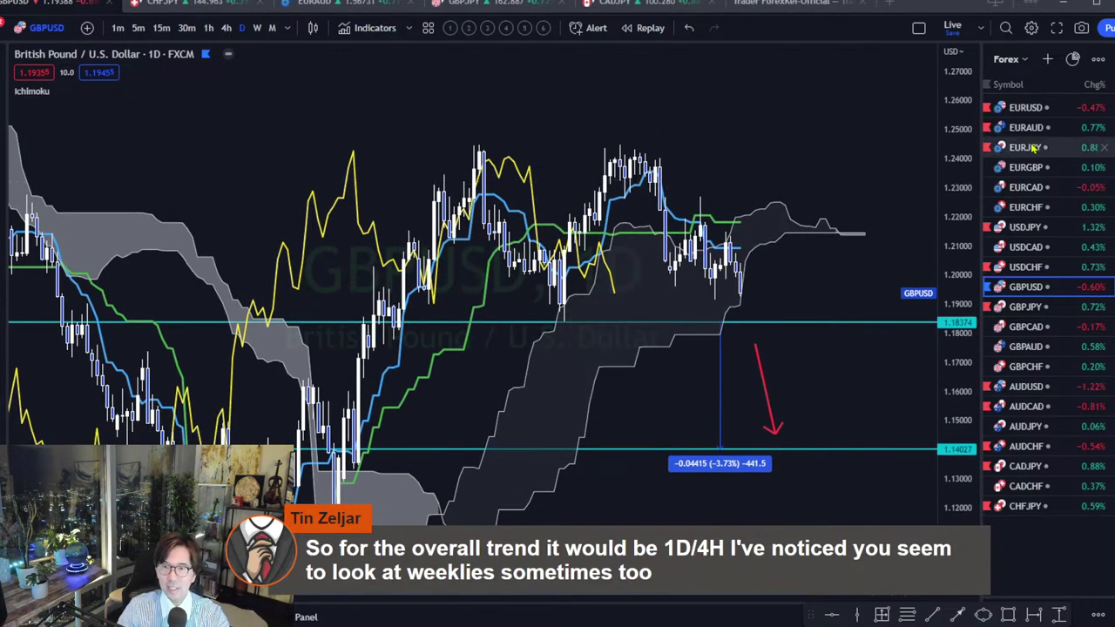
pyautogui.click(1027, 108)
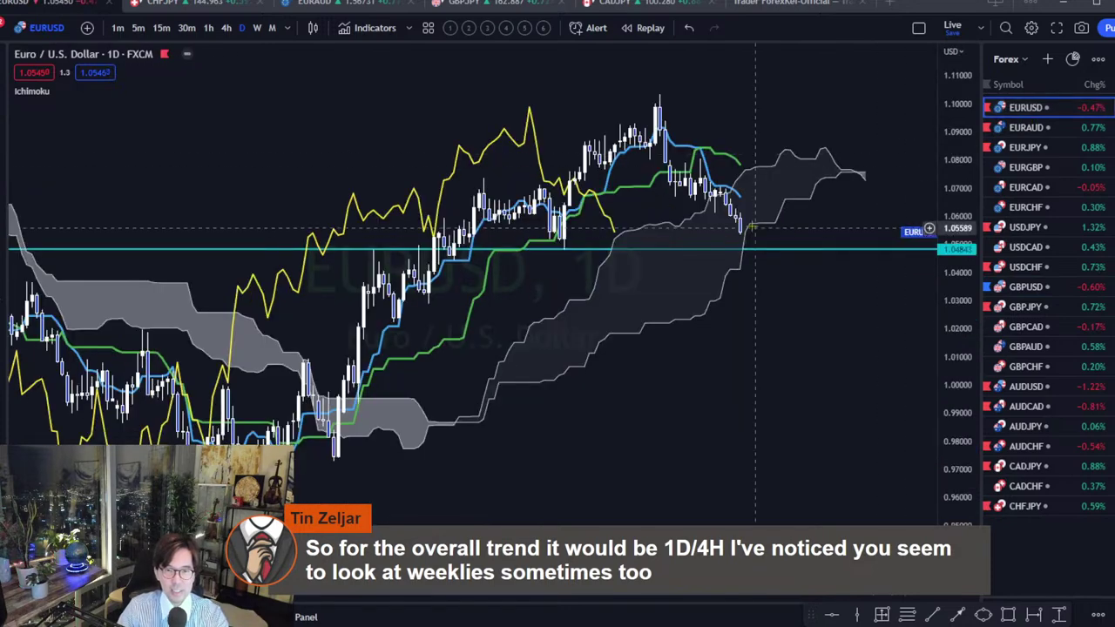
pyautogui.moveTo(797, 294); pyautogui.dragTo(794, 333)
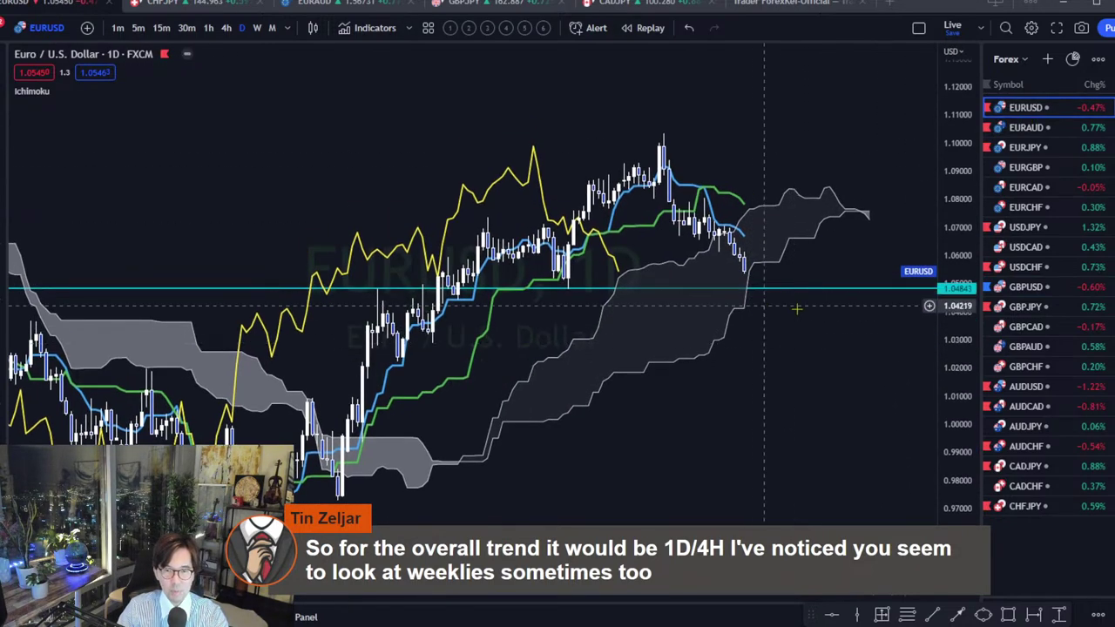
pyautogui.click(1024, 127)
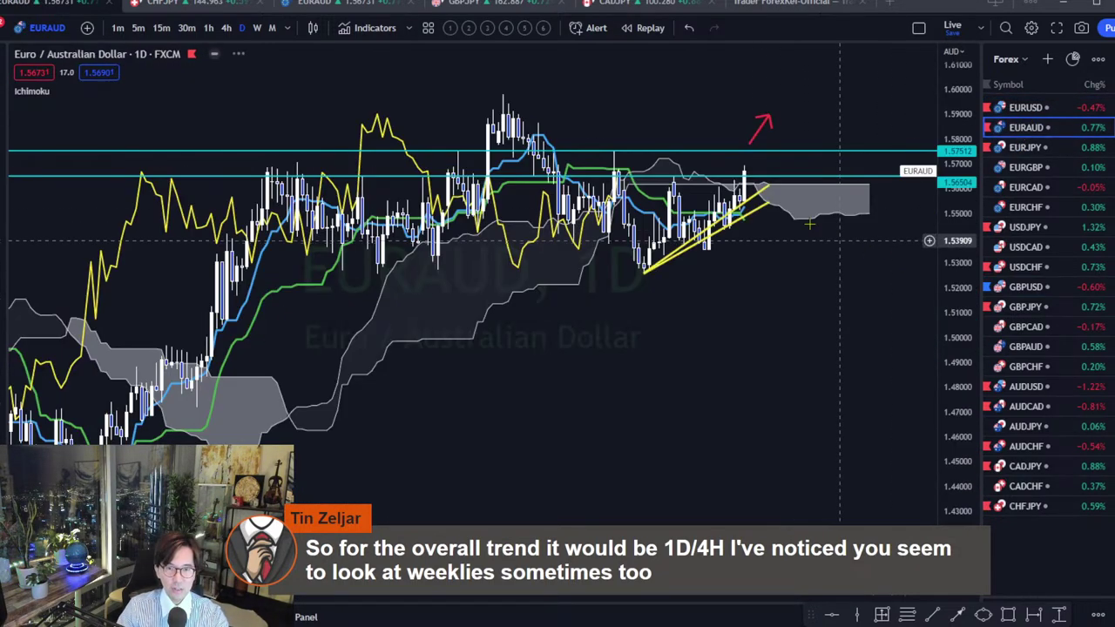
pyautogui.moveTo(854, 219); pyautogui.dragTo(811, 308)
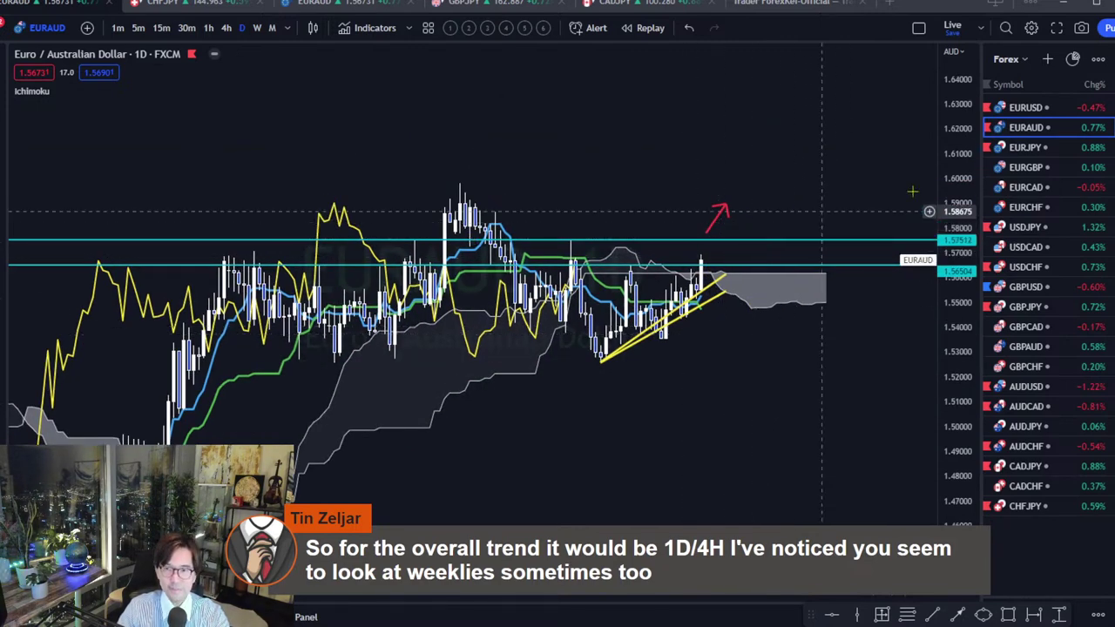
# - Review the EURJPY, USDJPY, USDCHF, GBPJPY, AUDUSD, AUDCAD, AUDCHF, CADJPY and CHFJPY daily charts
pyautogui.click(1056, 148)
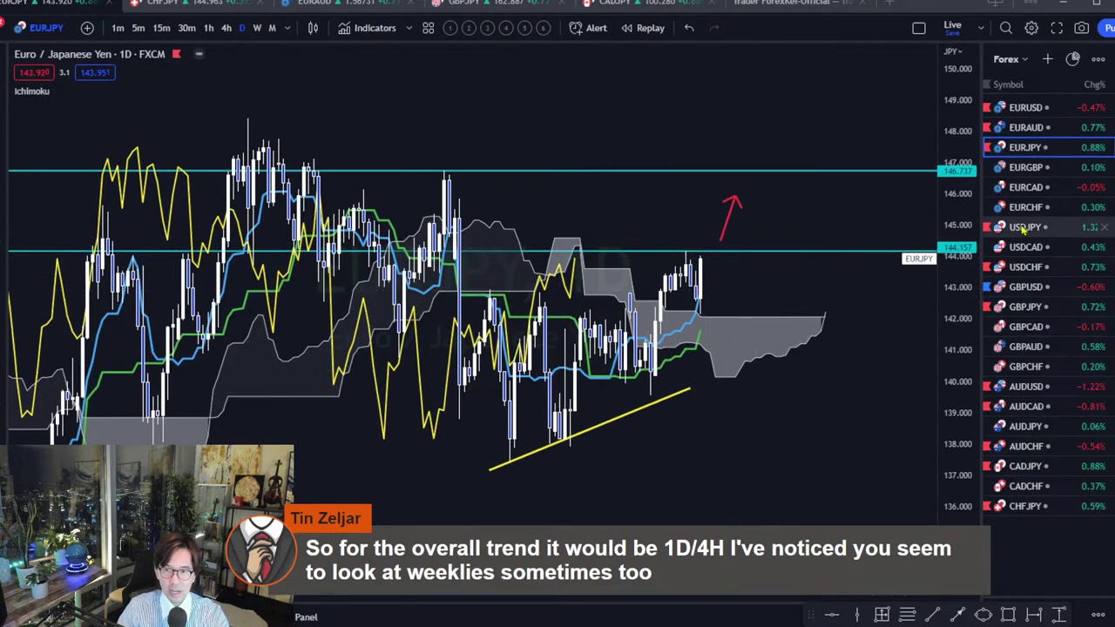
pyautogui.click(1054, 229)
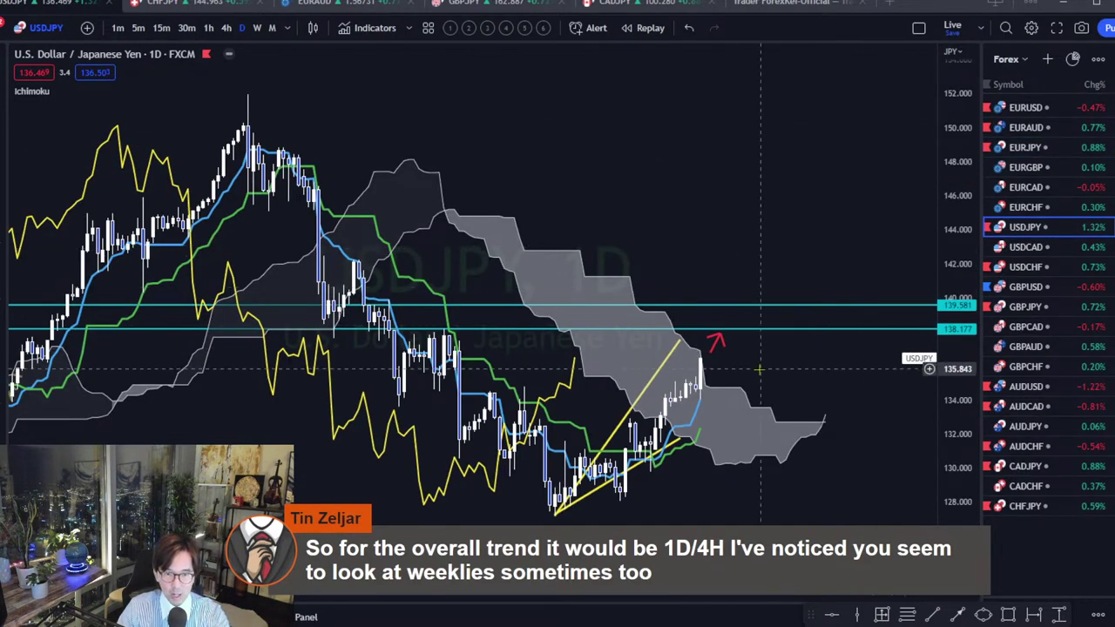
pyautogui.click(1049, 270)
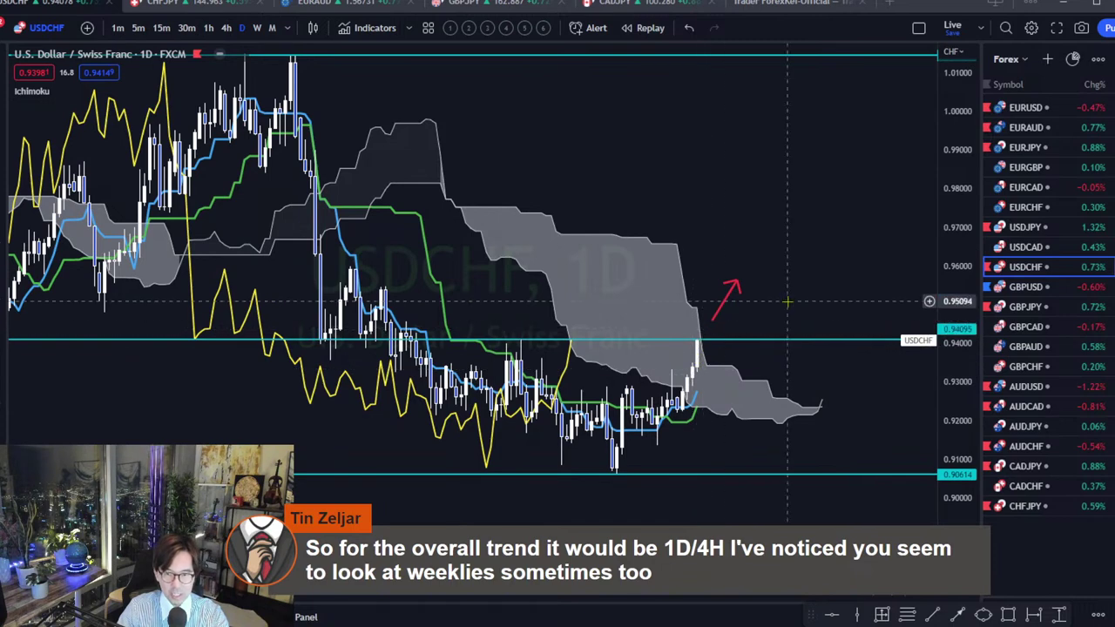
pyautogui.click(1046, 306)
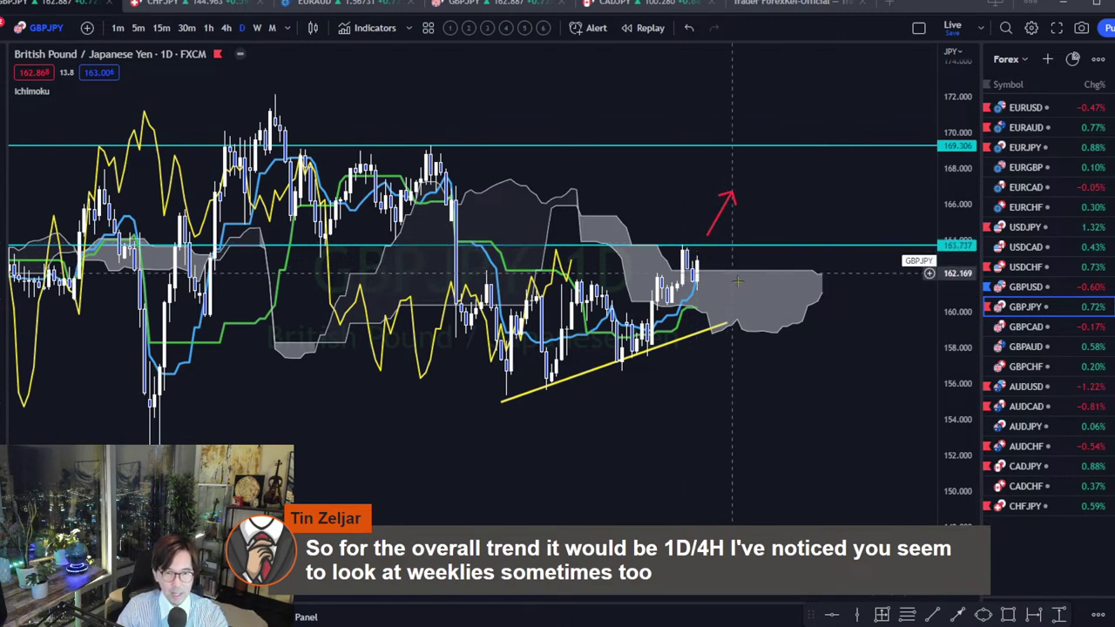
pyautogui.click(1024, 389)
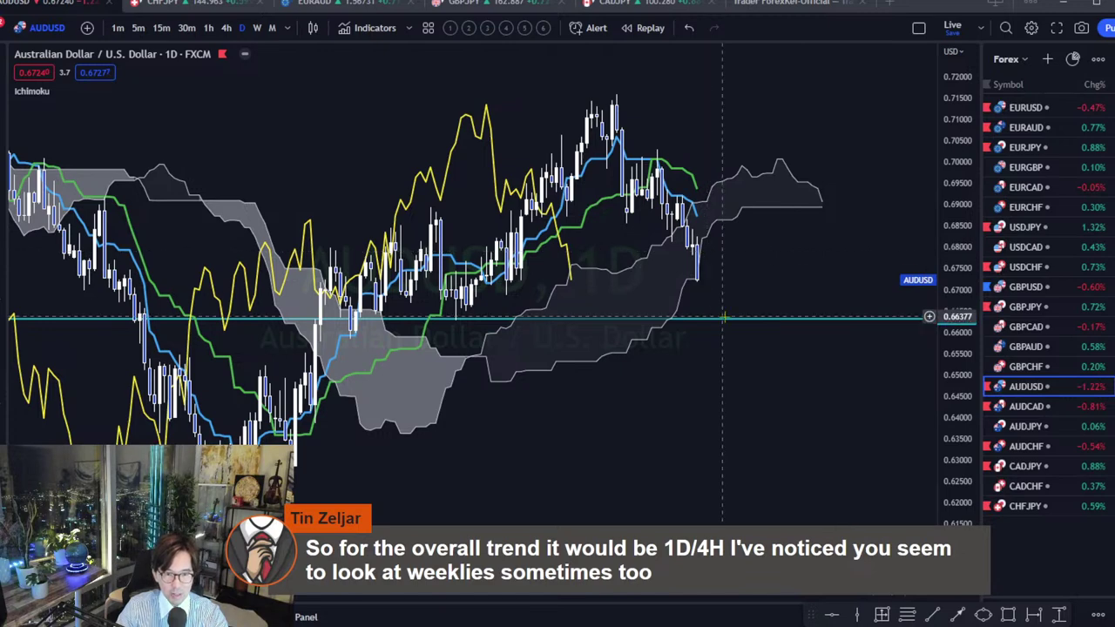
pyautogui.click(1037, 408)
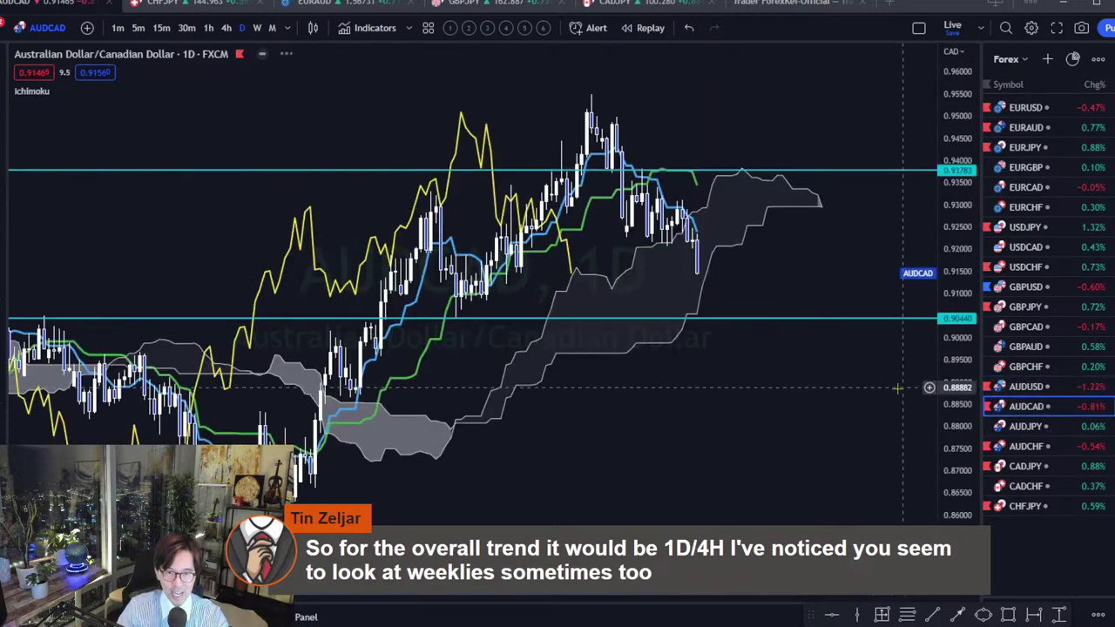
pyautogui.click(1055, 454)
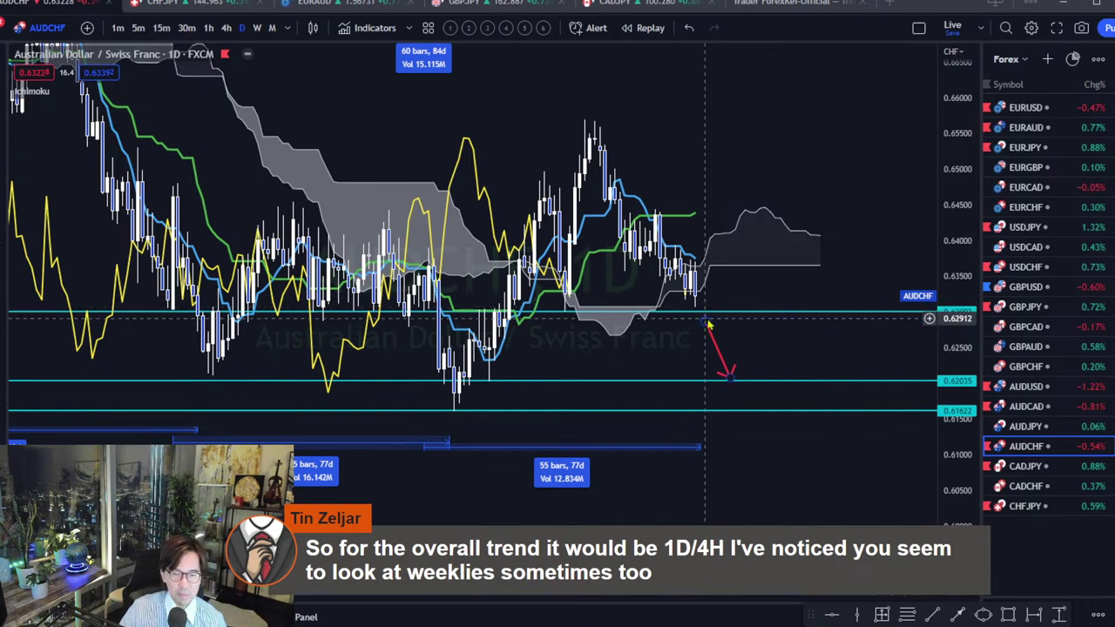
pyautogui.click(1037, 467)
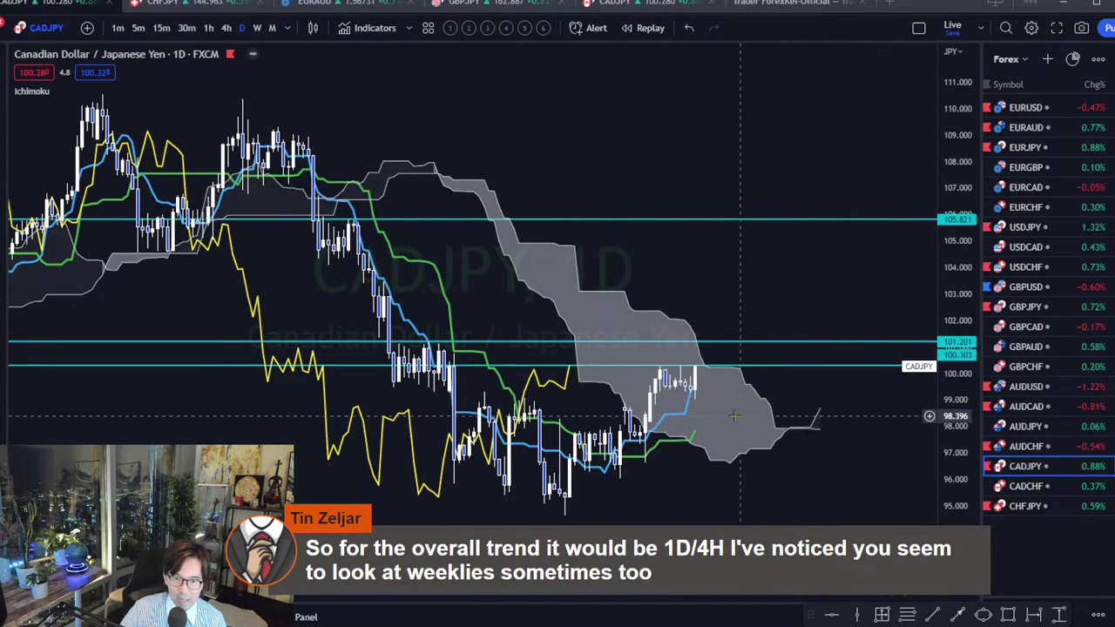
pyautogui.click(1037, 506)
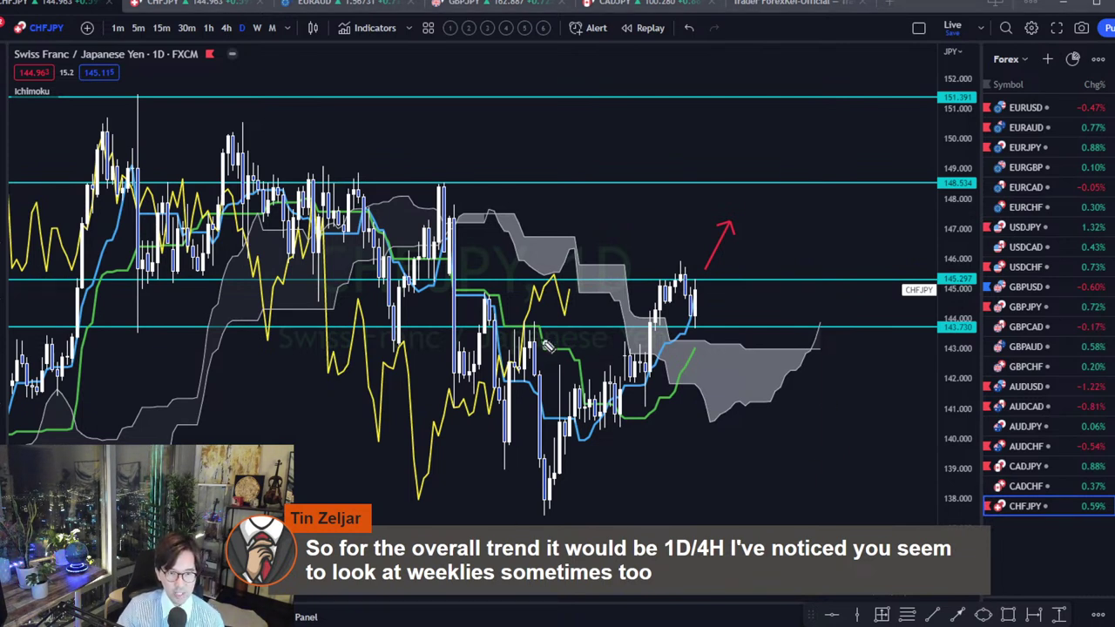
pyautogui.moveTo(547, 345)
pyautogui.mouseDown()
pyautogui.moveTo(525, 311)
pyautogui.moveTo(551, 343)
pyautogui.mouseUp()
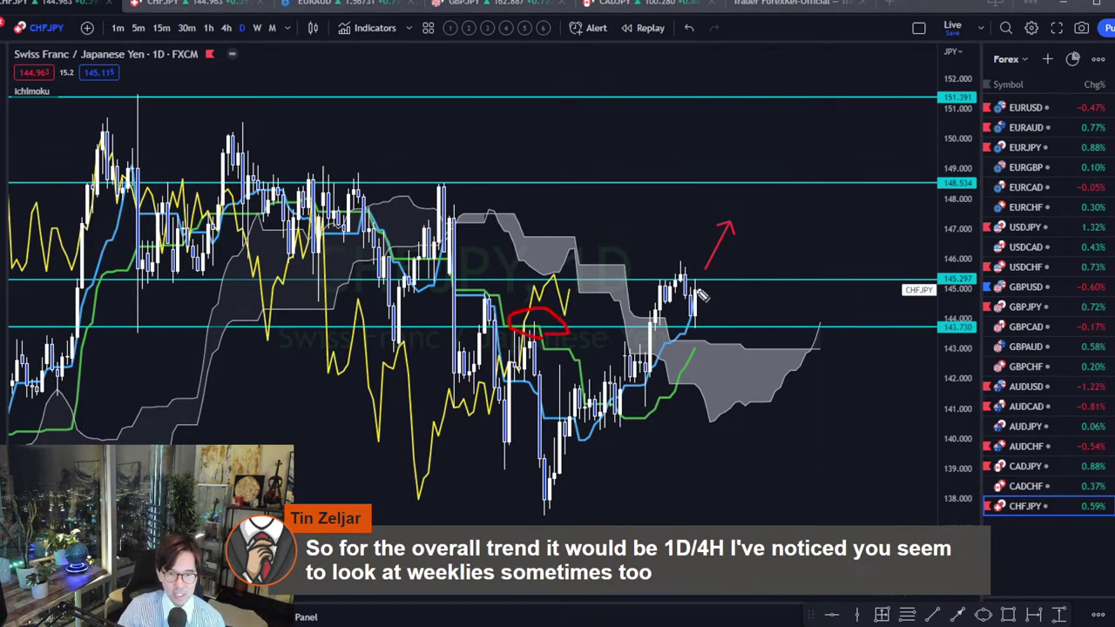
pyautogui.moveTo(697, 284); pyautogui.dragTo(728, 228)
pyautogui.moveTo(624, 391)
pyautogui.mouseDown()
pyautogui.moveTo(680, 274)
pyautogui.moveTo(693, 318)
pyautogui.moveTo(728, 232)
pyautogui.mouseUp()
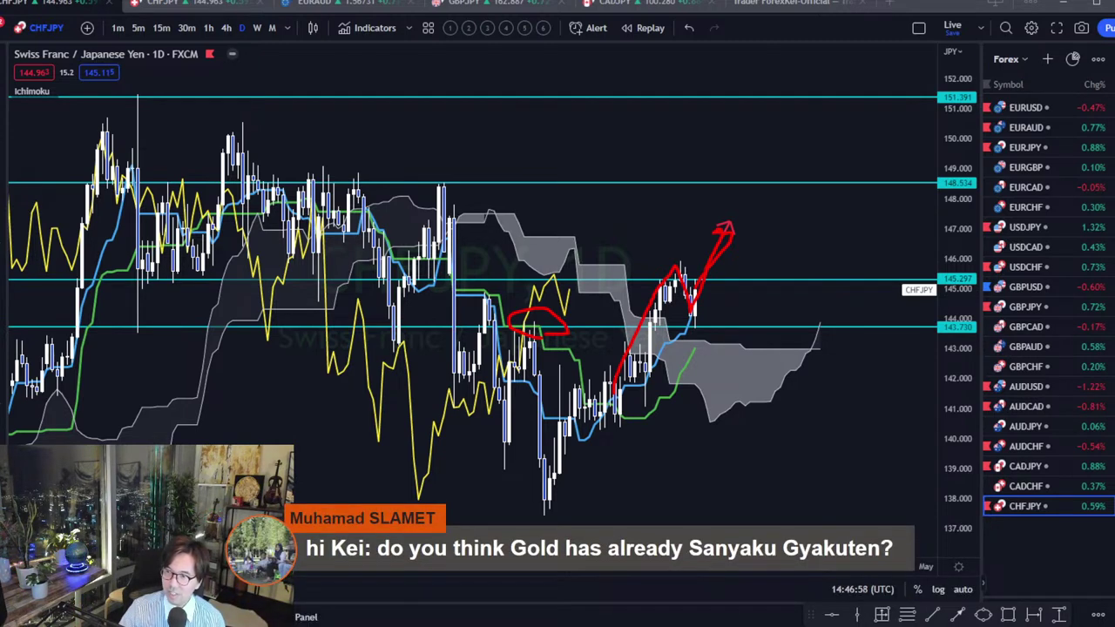
# - Clear the freehand annotations and open XAUUSD from the Commodities watchlist
pyautogui.press('Escape')
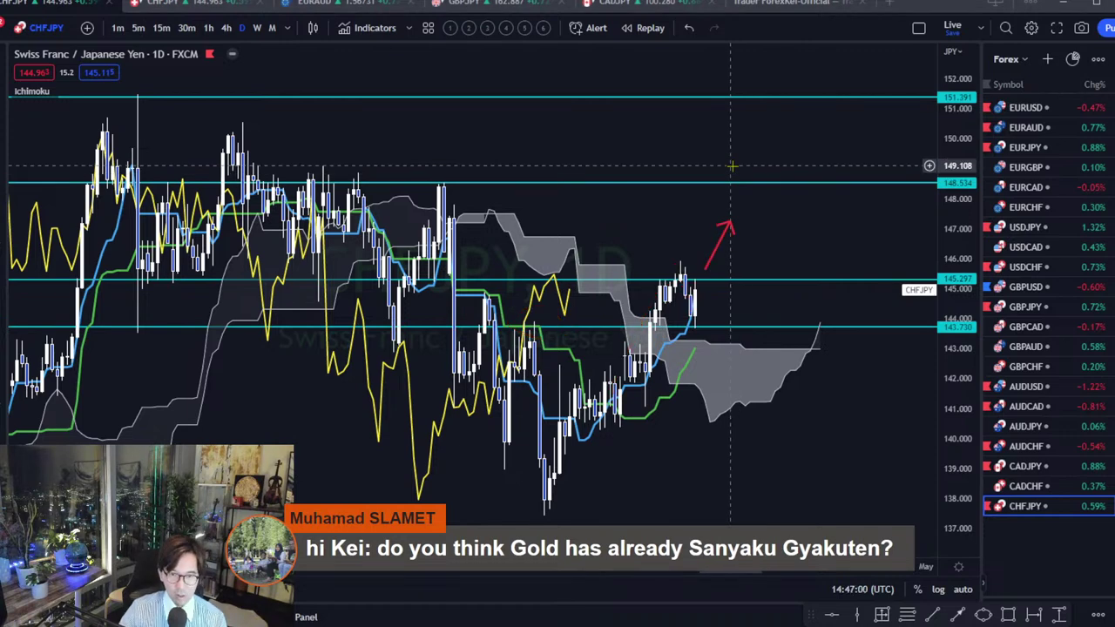
pyautogui.click(1011, 58)
pyautogui.click(1016, 184)
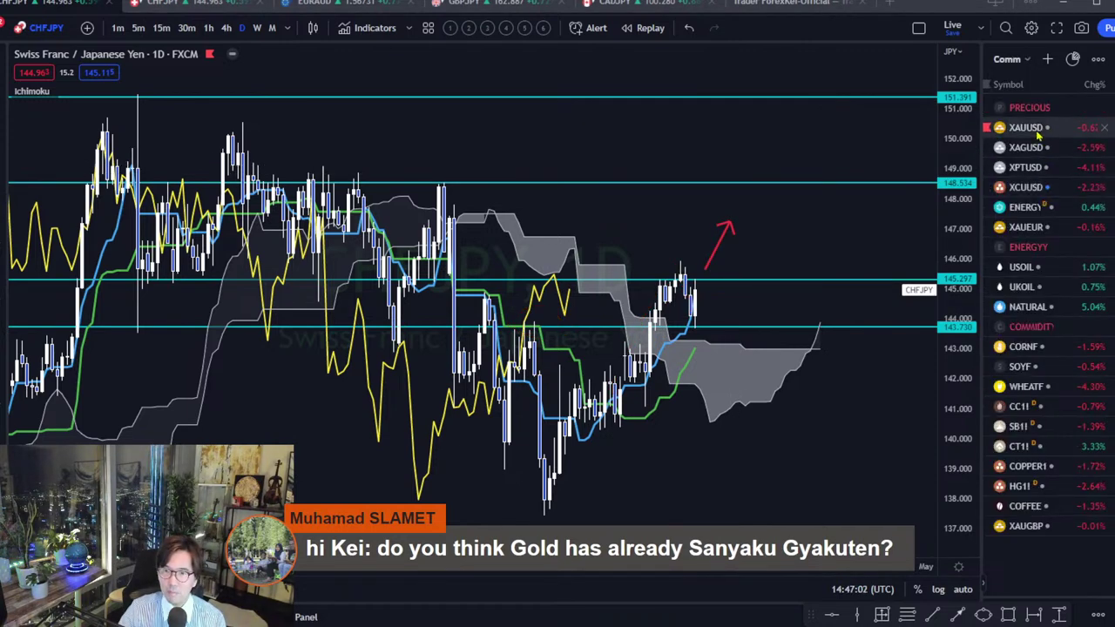
pyautogui.click(1026, 127)
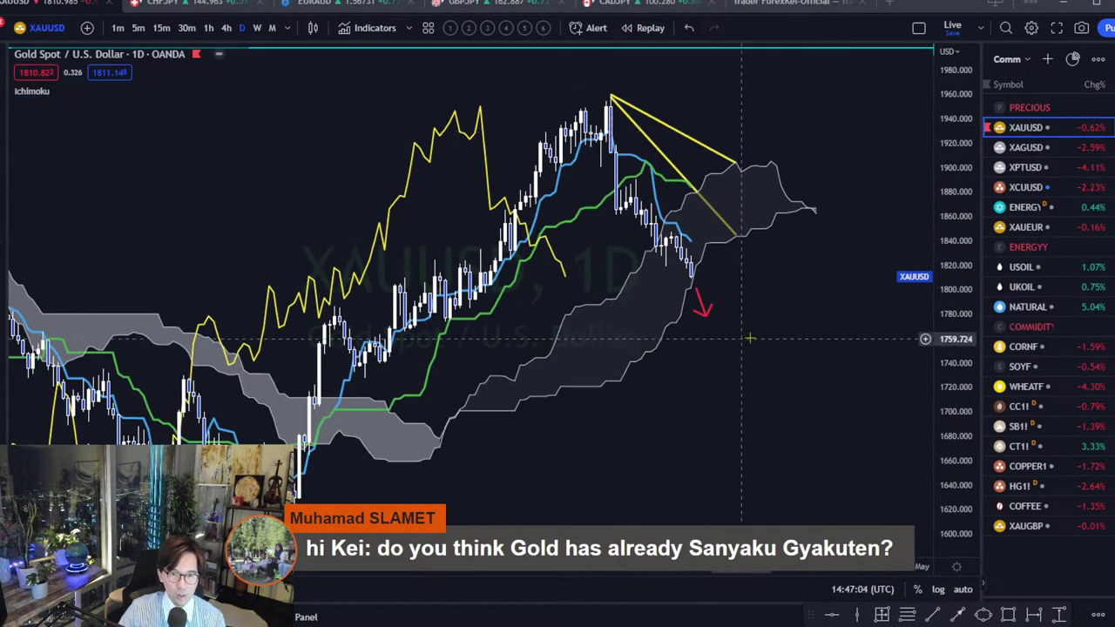
# - Zoom and pan the gold daily chart to frame the recent candles and red arrow
pyautogui.moveTo(747, 336); pyautogui.dragTo(790, 333)
pyautogui.scroll(3, 789, 334)
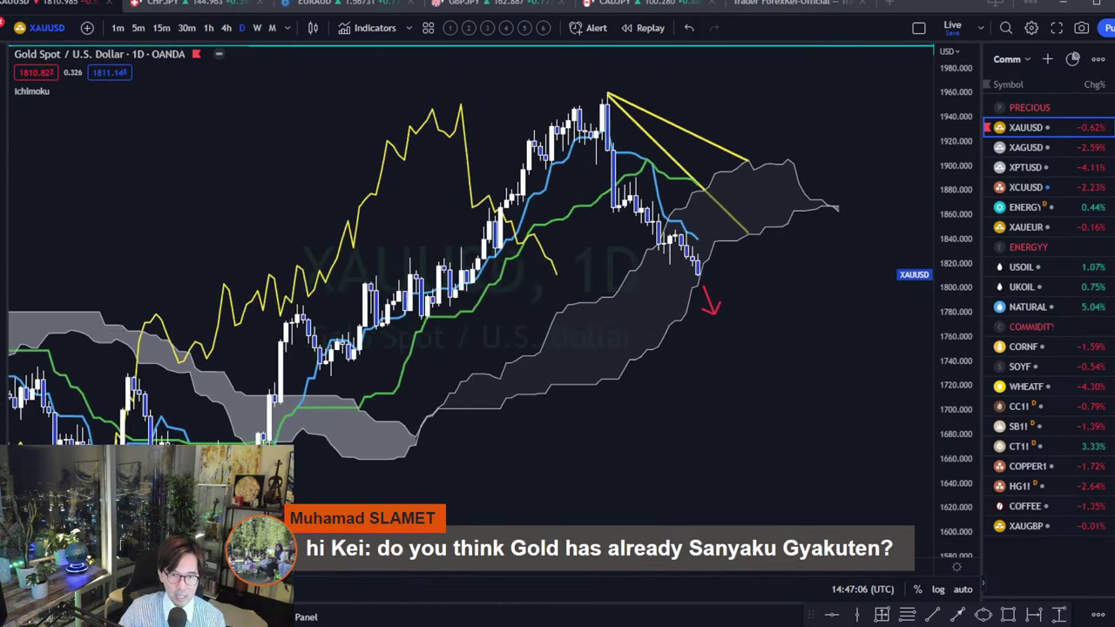
pyautogui.moveTo(948, 447); pyautogui.dragTo(948, 418)
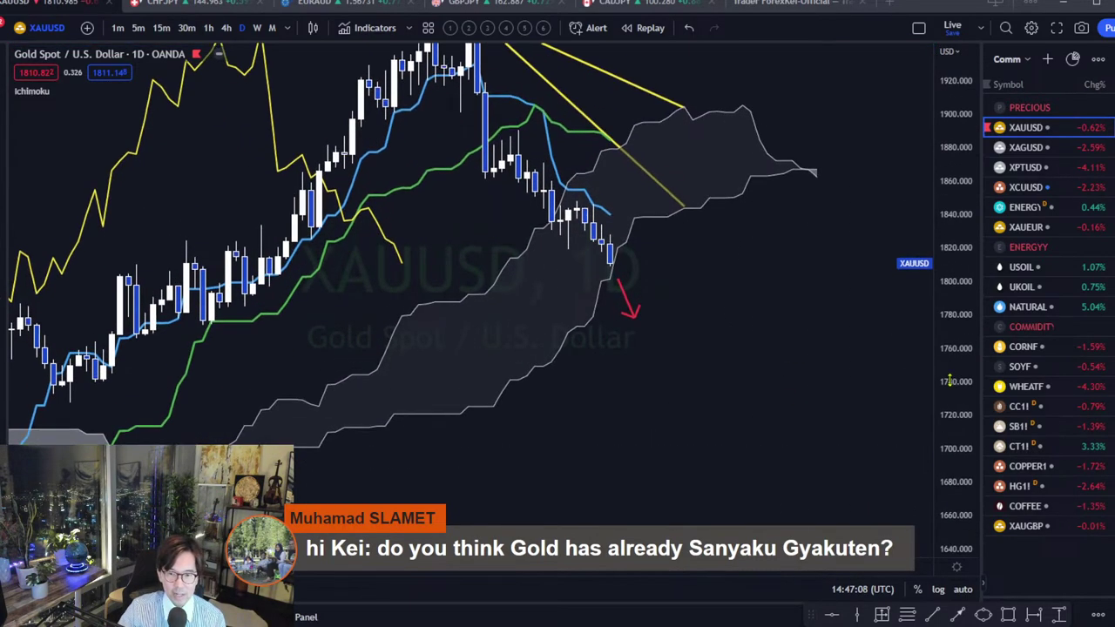
pyautogui.moveTo(649, 294); pyautogui.dragTo(723, 352)
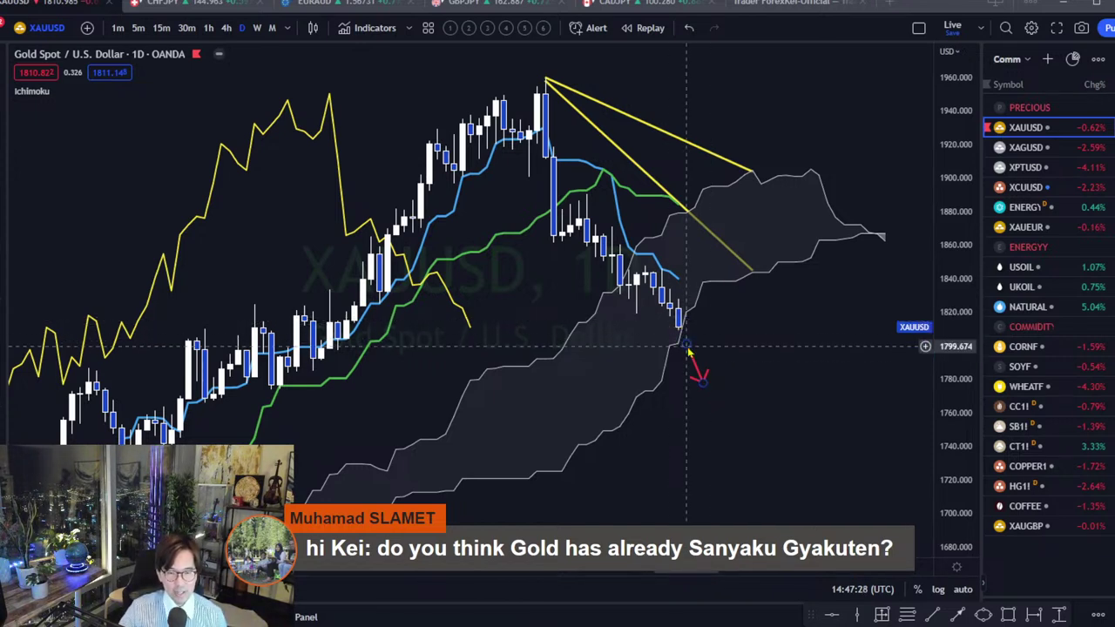
pyautogui.moveTo(784, 399); pyautogui.dragTo(784, 369)
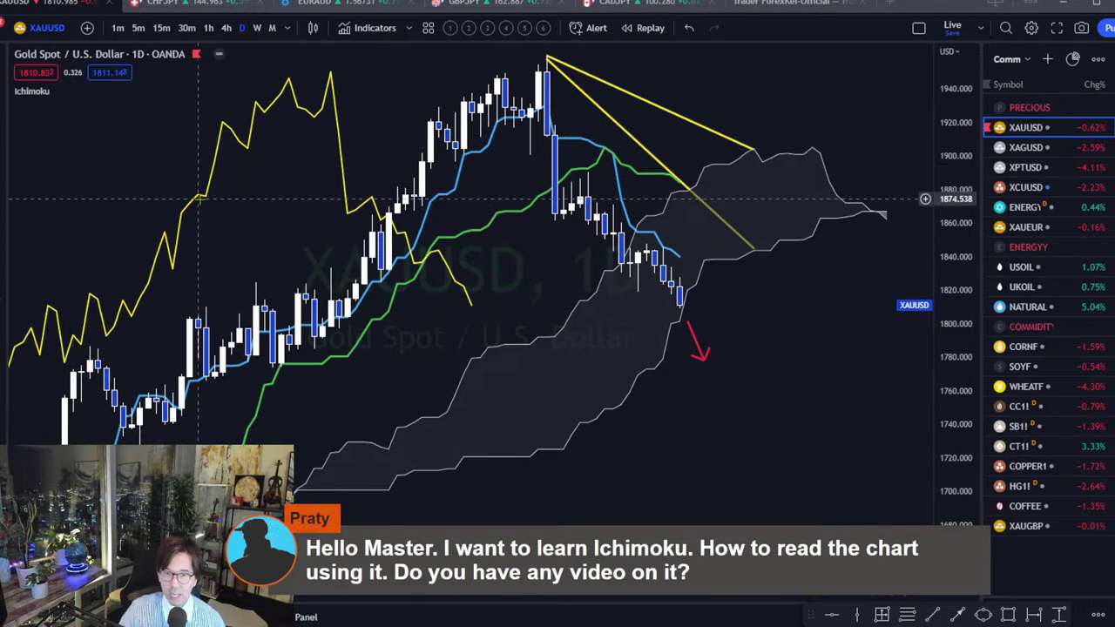
# - Highlight the Ichimoku Membership Announcement heading on the PowerPoint slide, then go back to the gold chart
pyautogui.hotkey('alt', 'Tab')
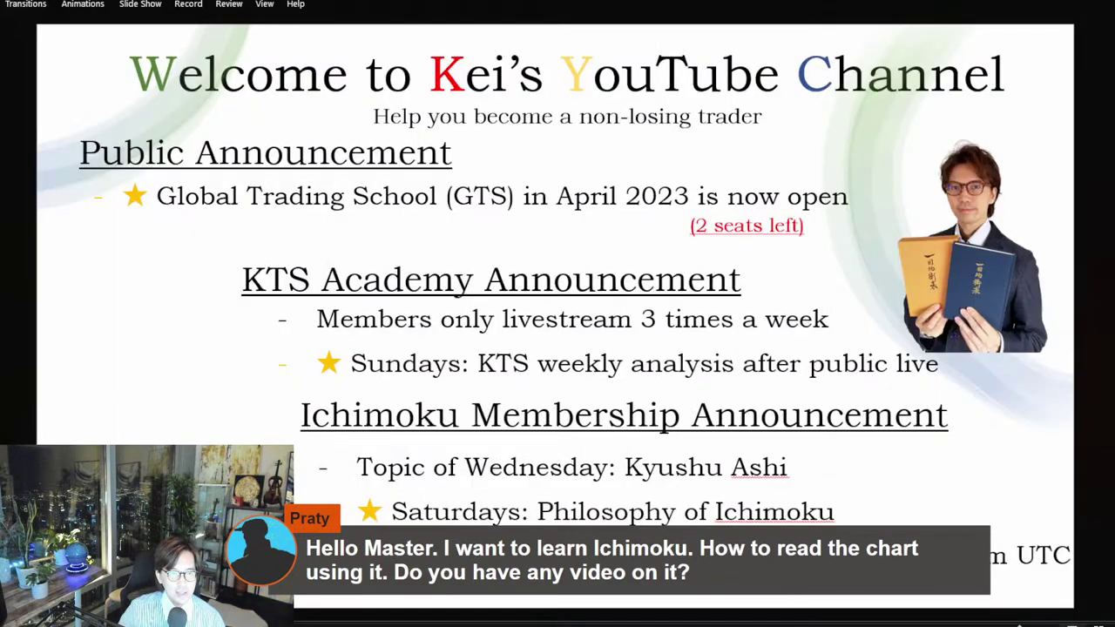
pyautogui.click(303, 416)
pyautogui.moveTo(303, 415); pyautogui.dragTo(722, 442)
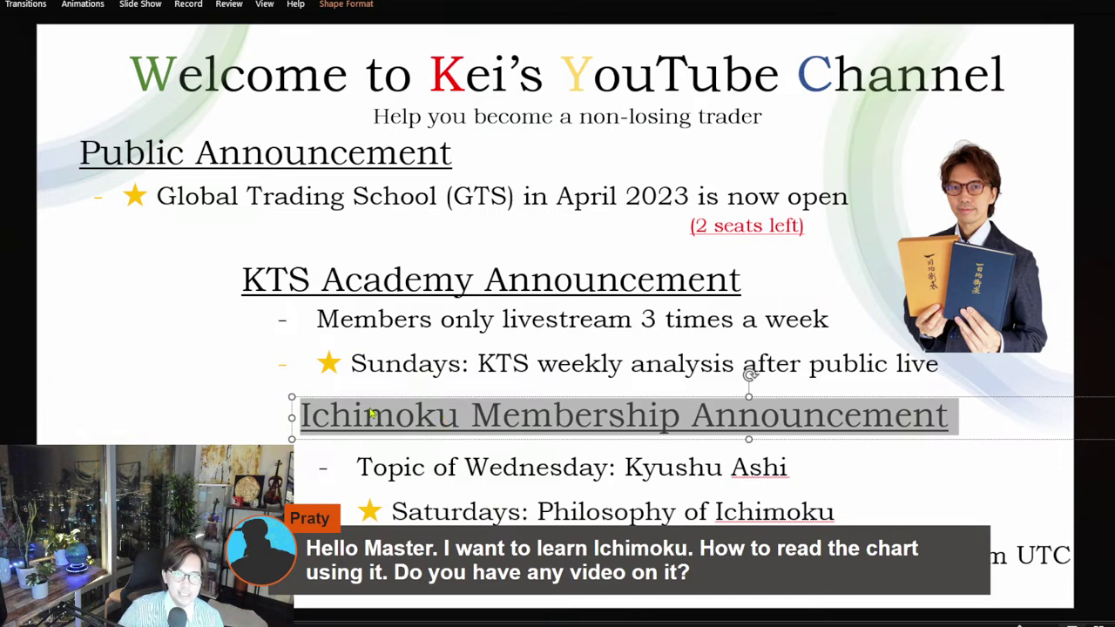
pyautogui.click(209, 412)
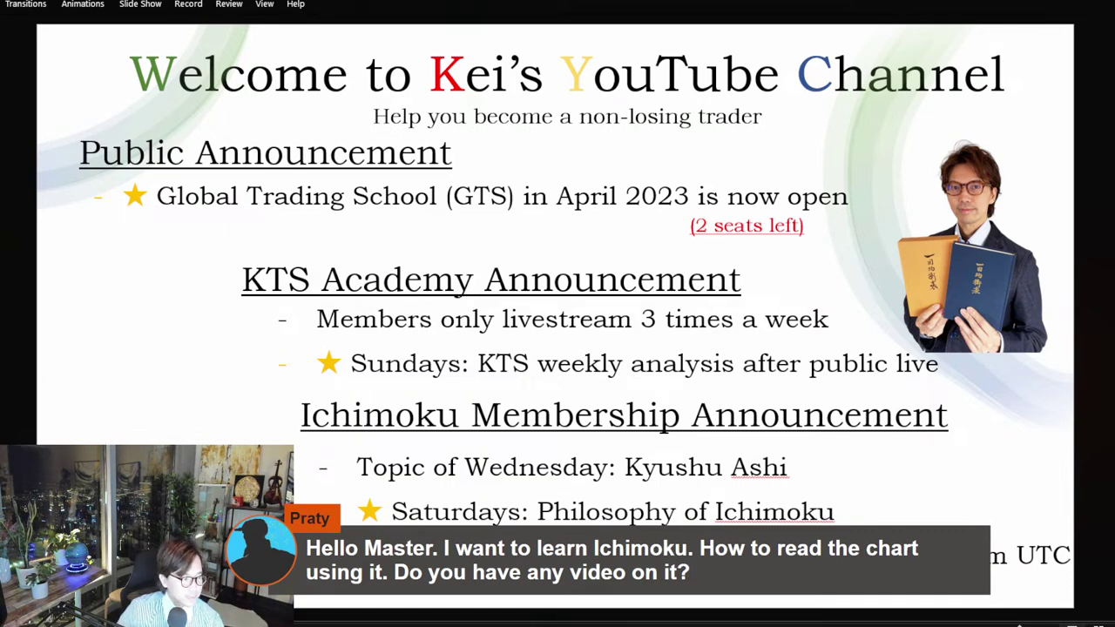
pyautogui.hotkey('alt', 'Tab')
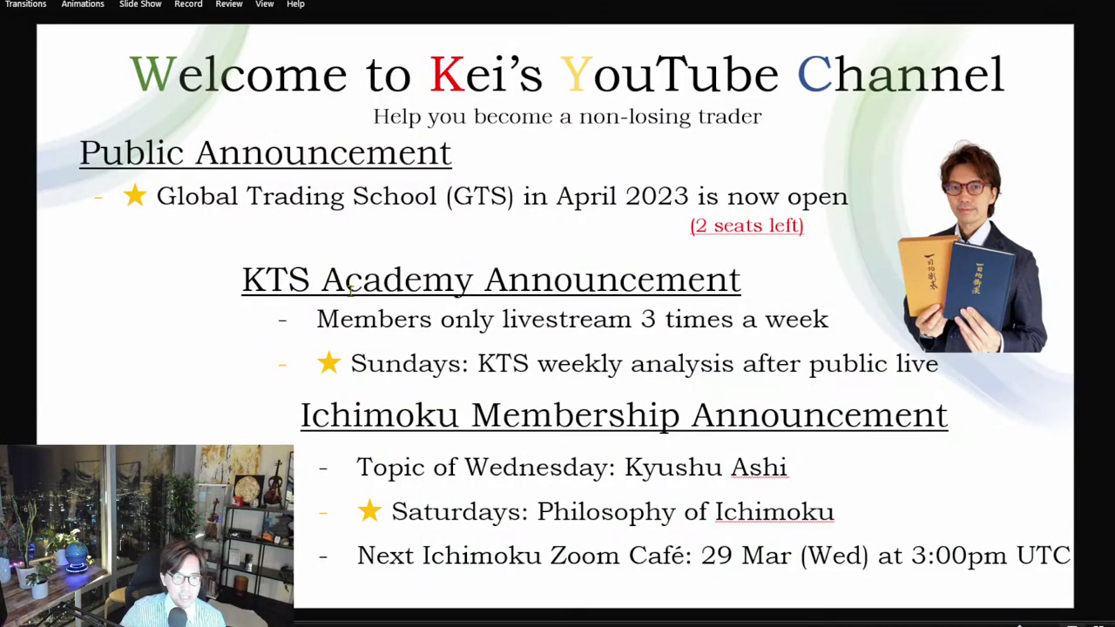
# - Drag across the KTS Academy Announcement title text until the whole heading is highlighted
pyautogui.moveTo(247, 281); pyautogui.dragTo(636, 290)
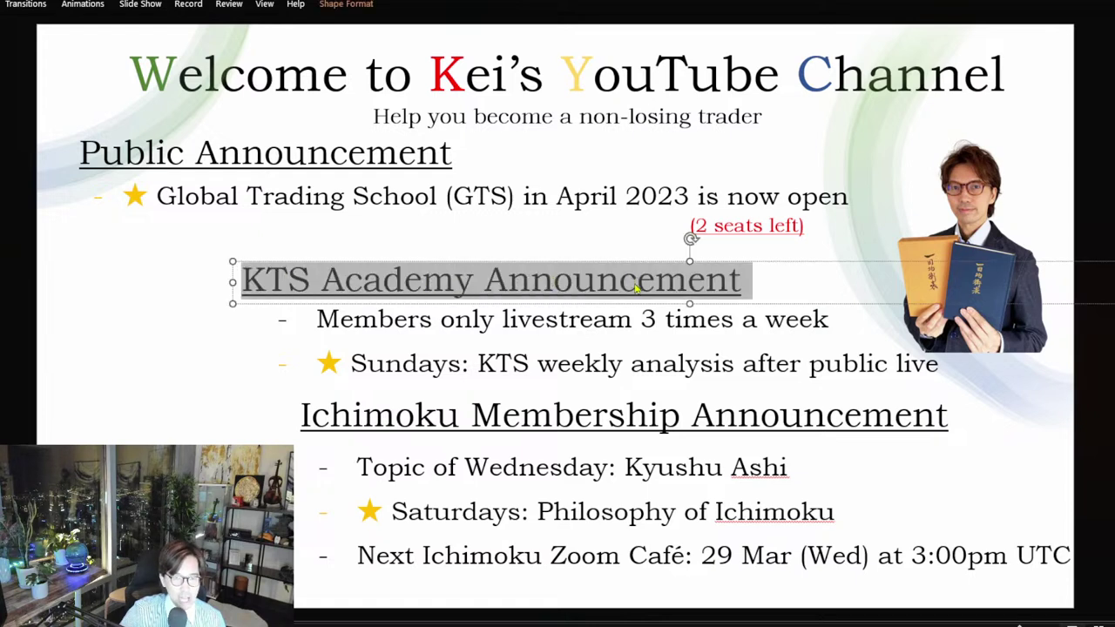
pyautogui.click(162, 376)
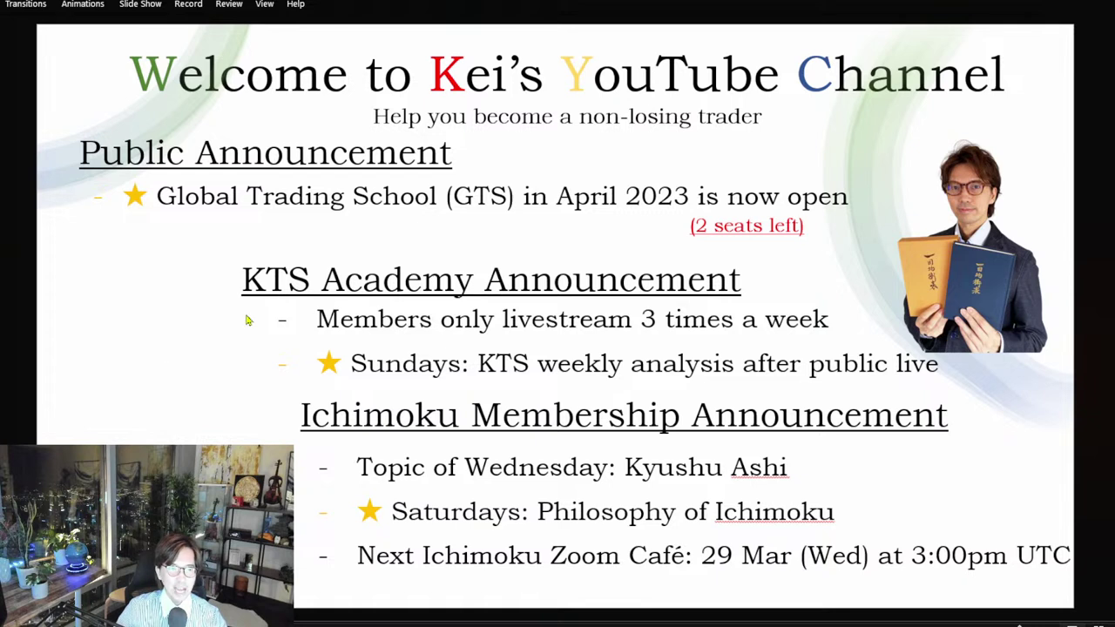
pyautogui.click(288, 294)
pyautogui.moveTo(262, 281); pyautogui.dragTo(537, 281)
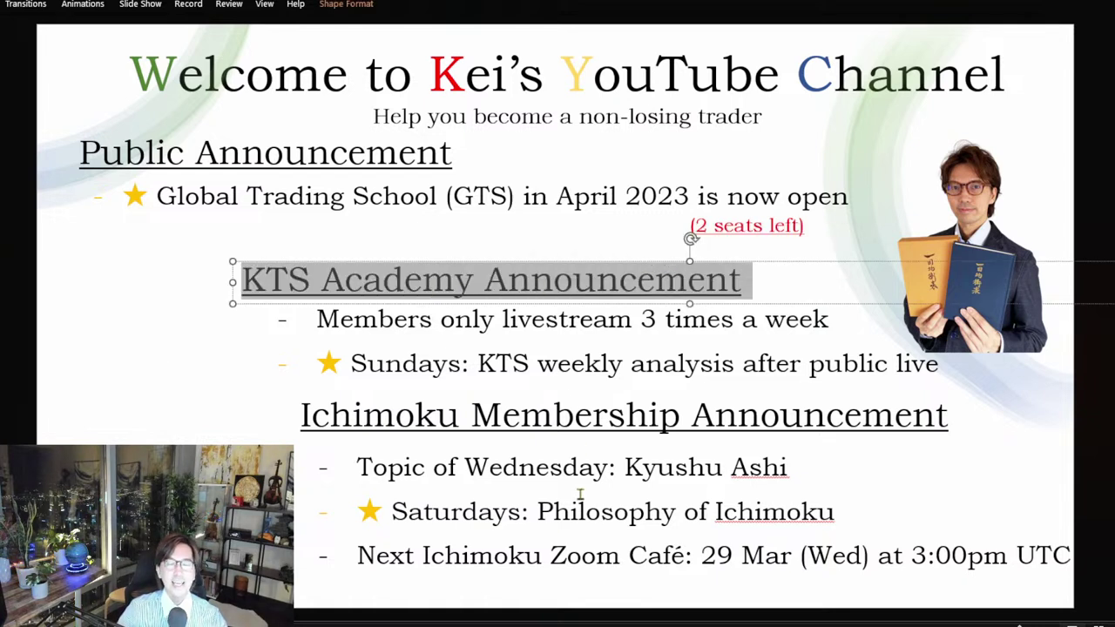